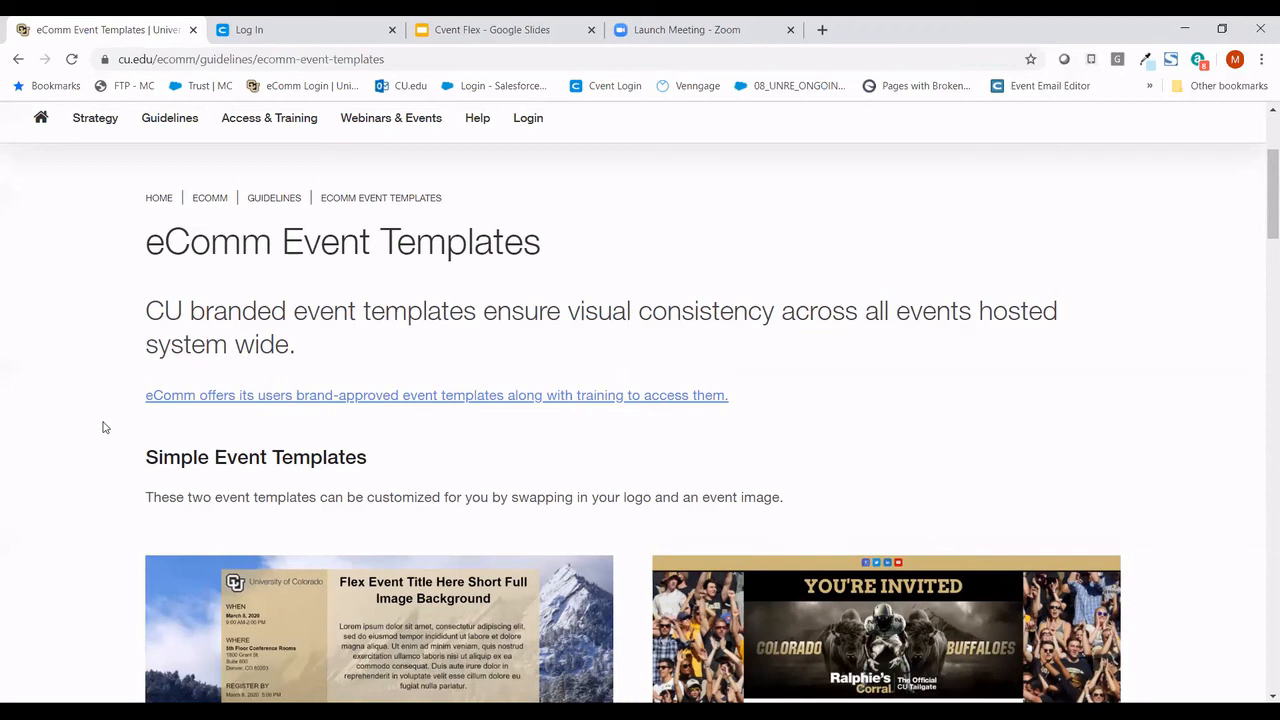
scroll(103, 427, down, 2)
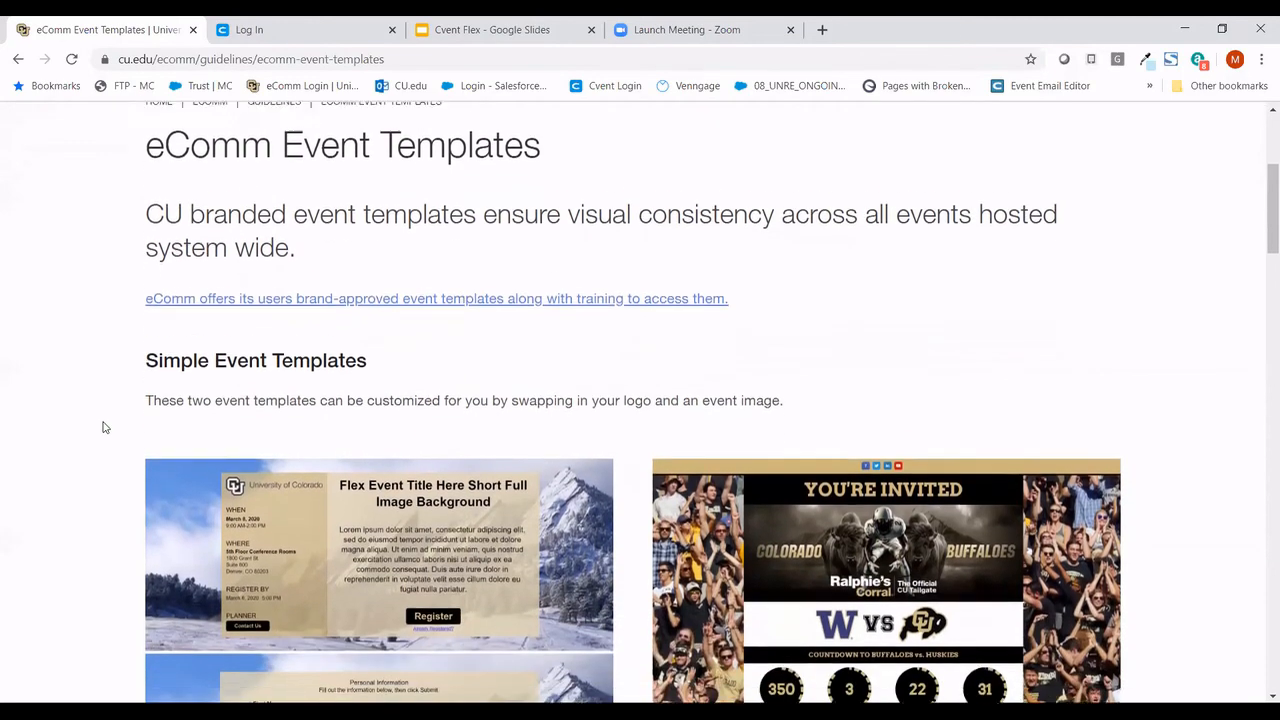
scroll(103, 427, down, 3)
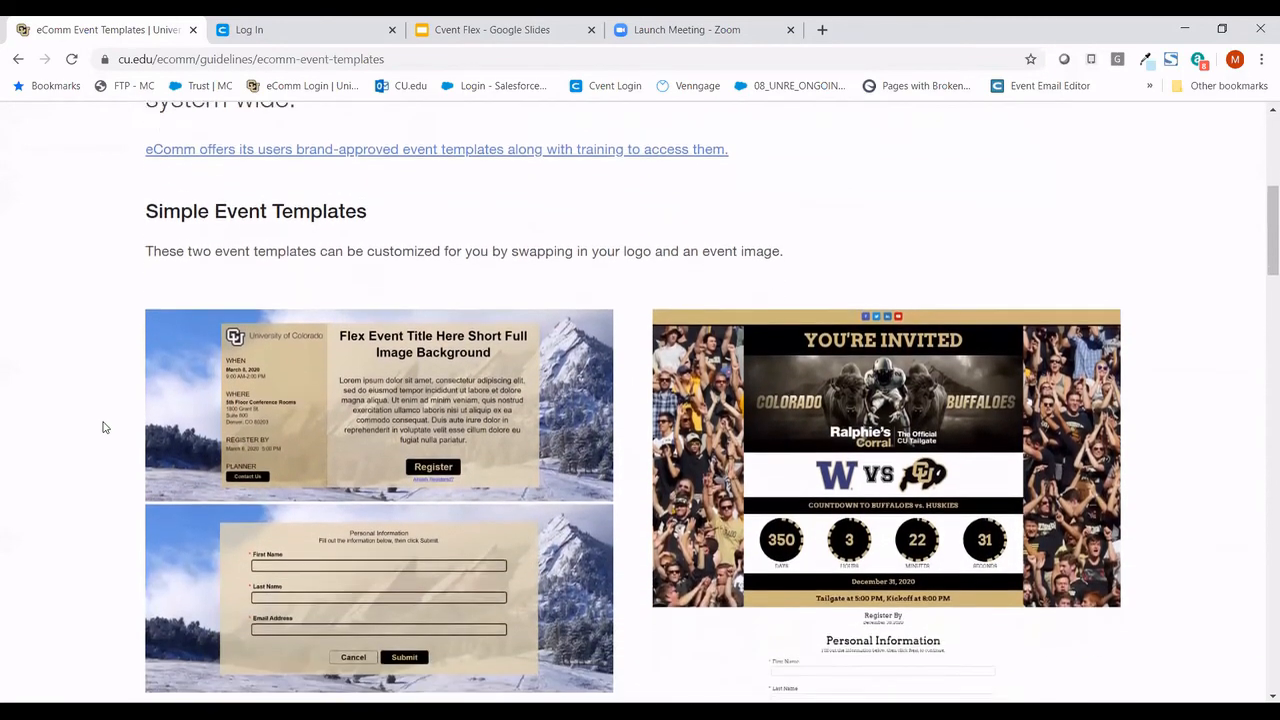
scroll(103, 427, down, 2)
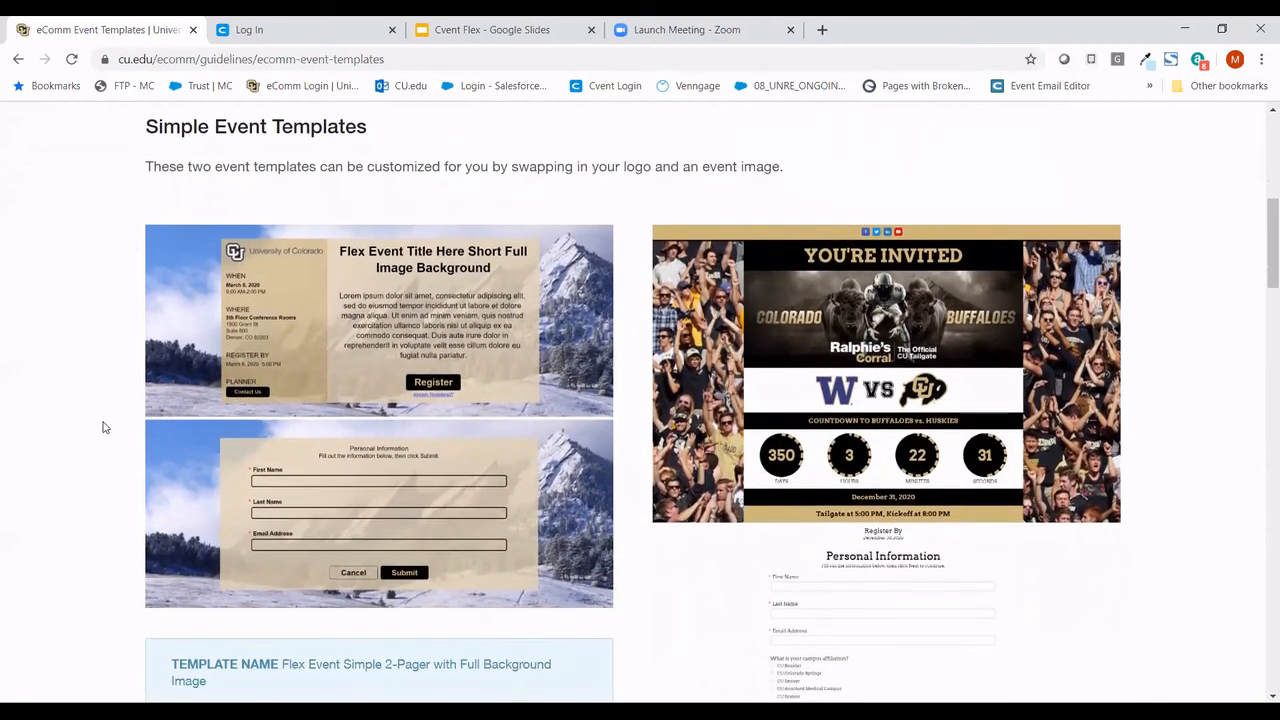
scroll(103, 427, down, 5)
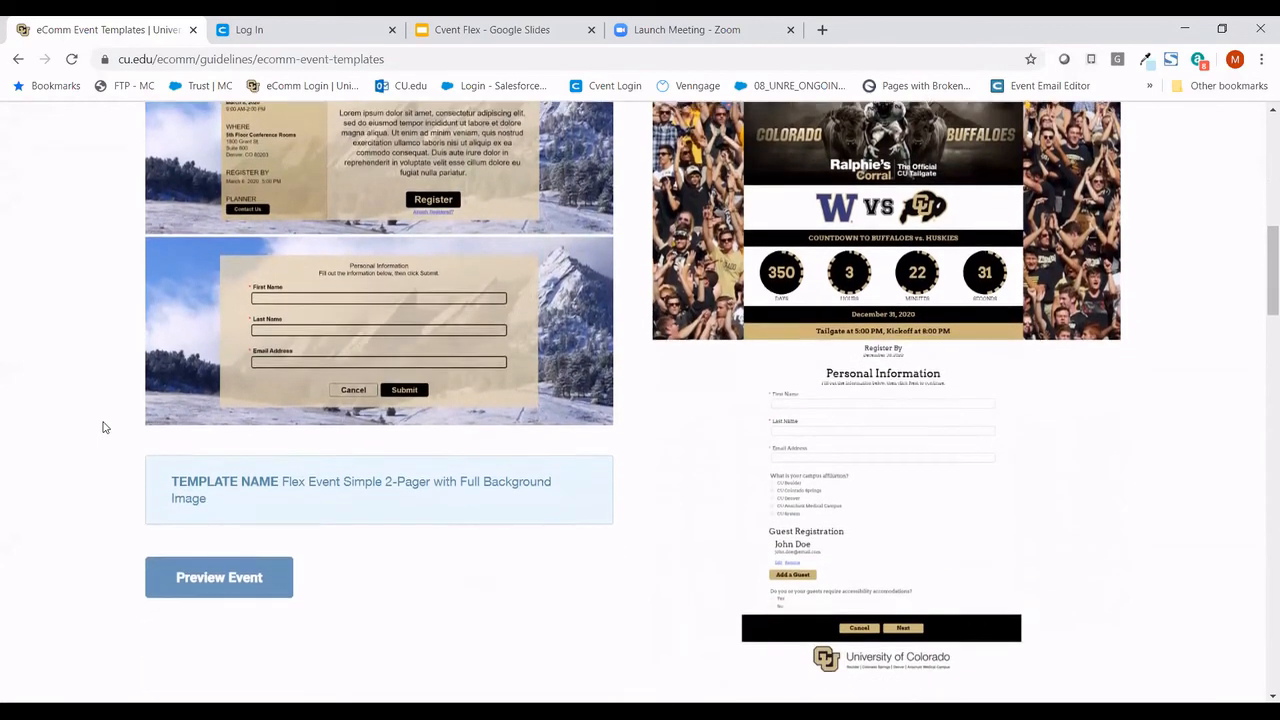
scroll(103, 427, down, 4)
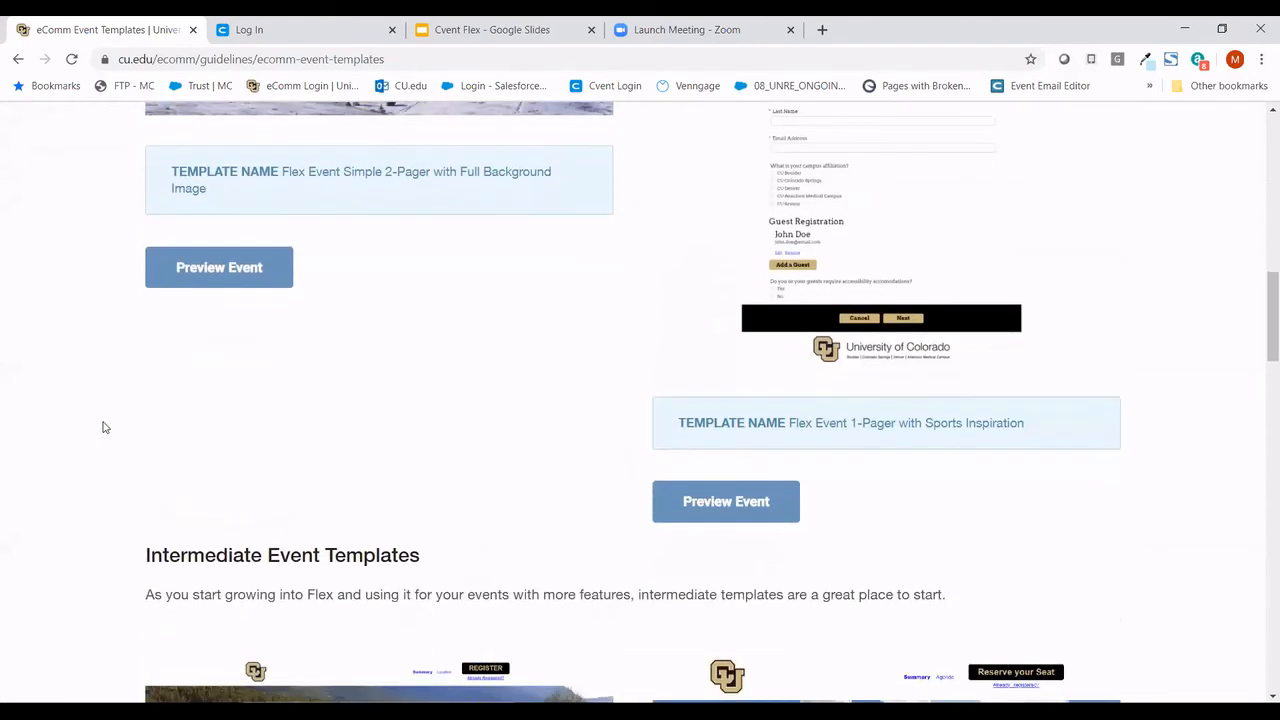
scroll(103, 427, down, 4)
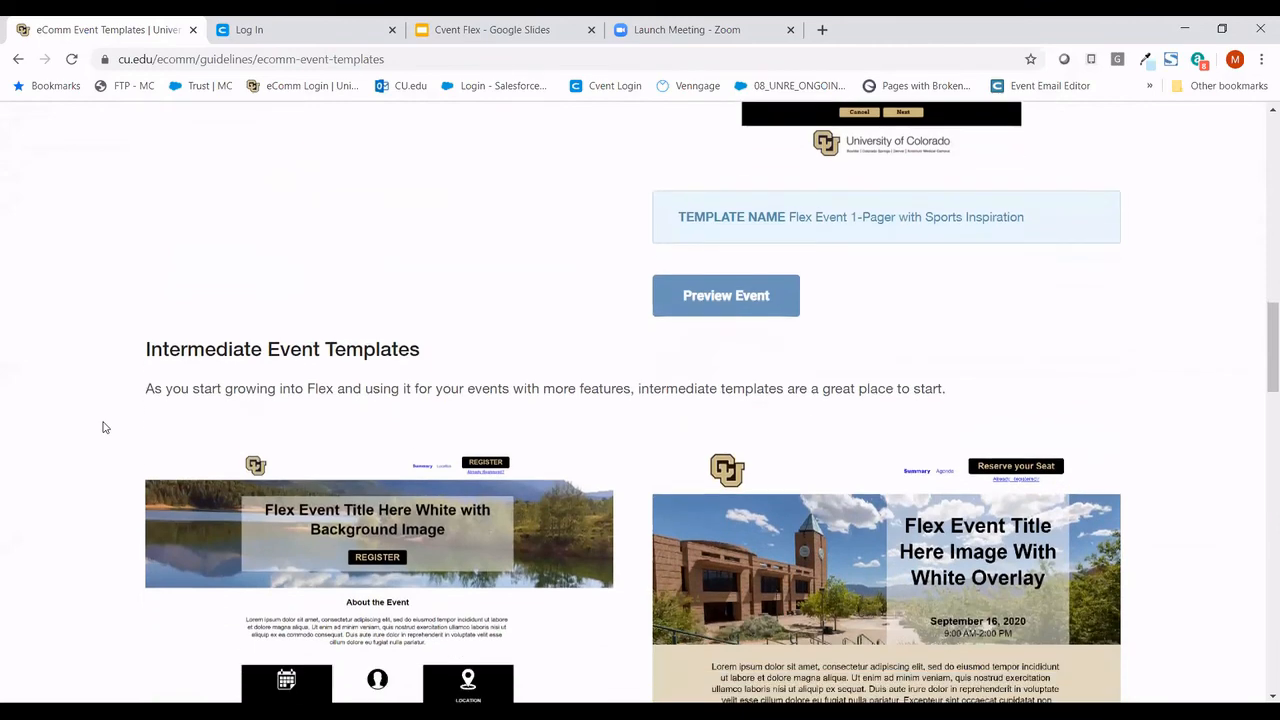
scroll(103, 427, down, 3)
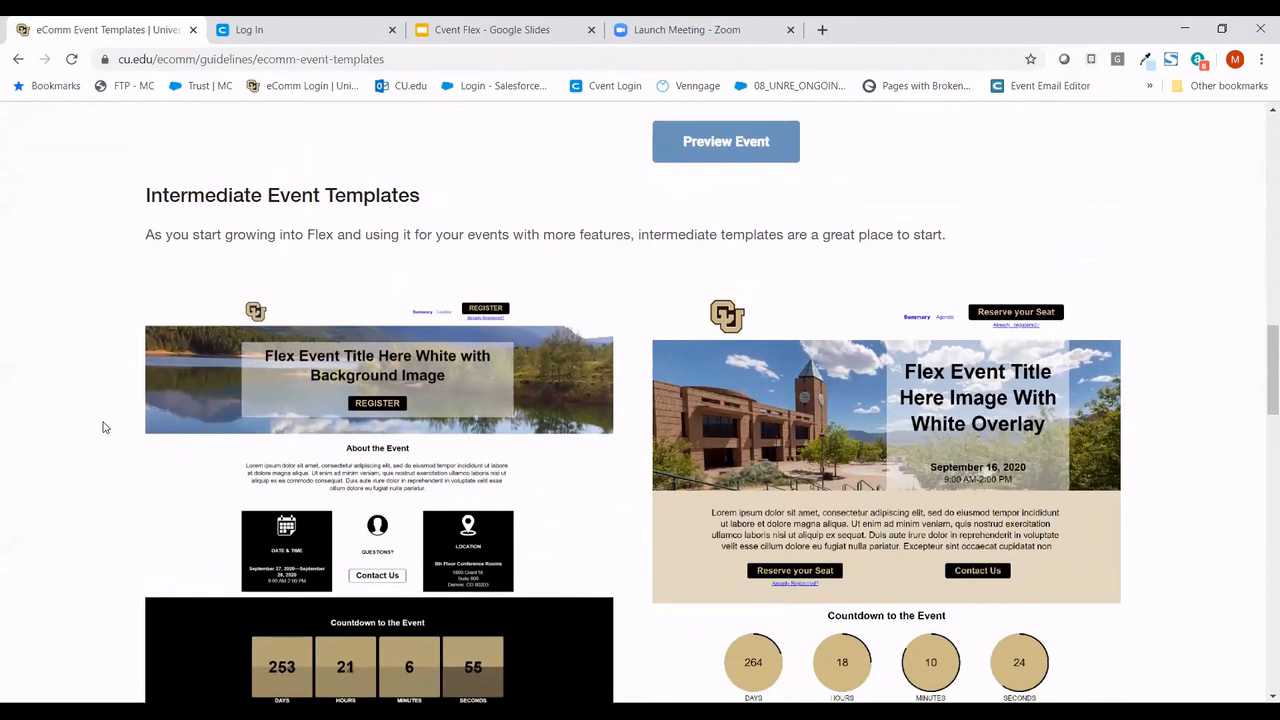
scroll(103, 427, down, 2)
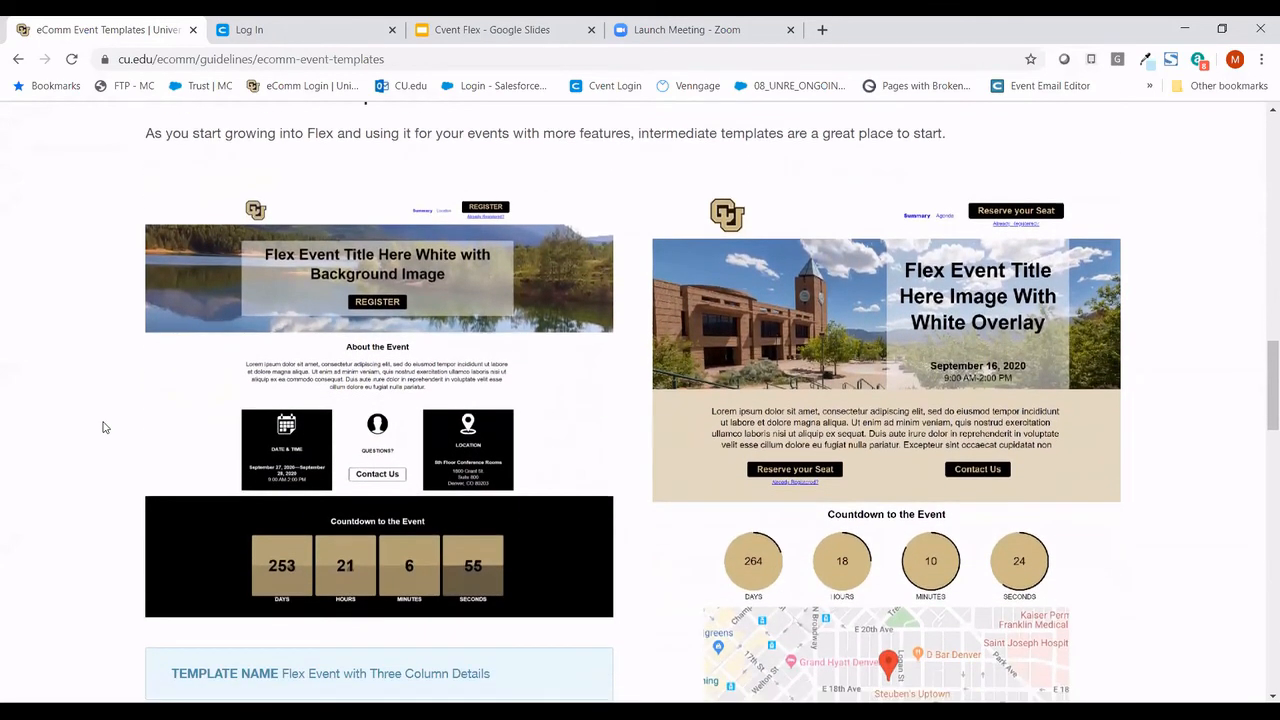
scroll(103, 427, down, 3)
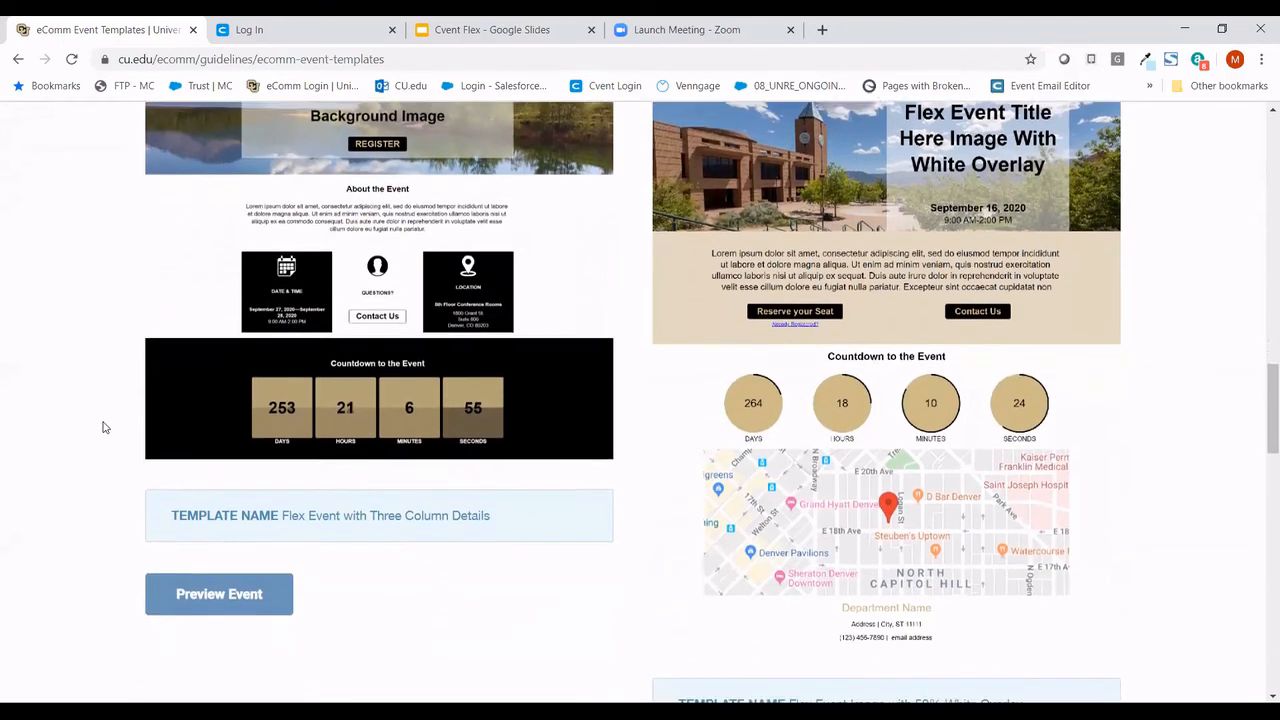
scroll(103, 427, down, 5)
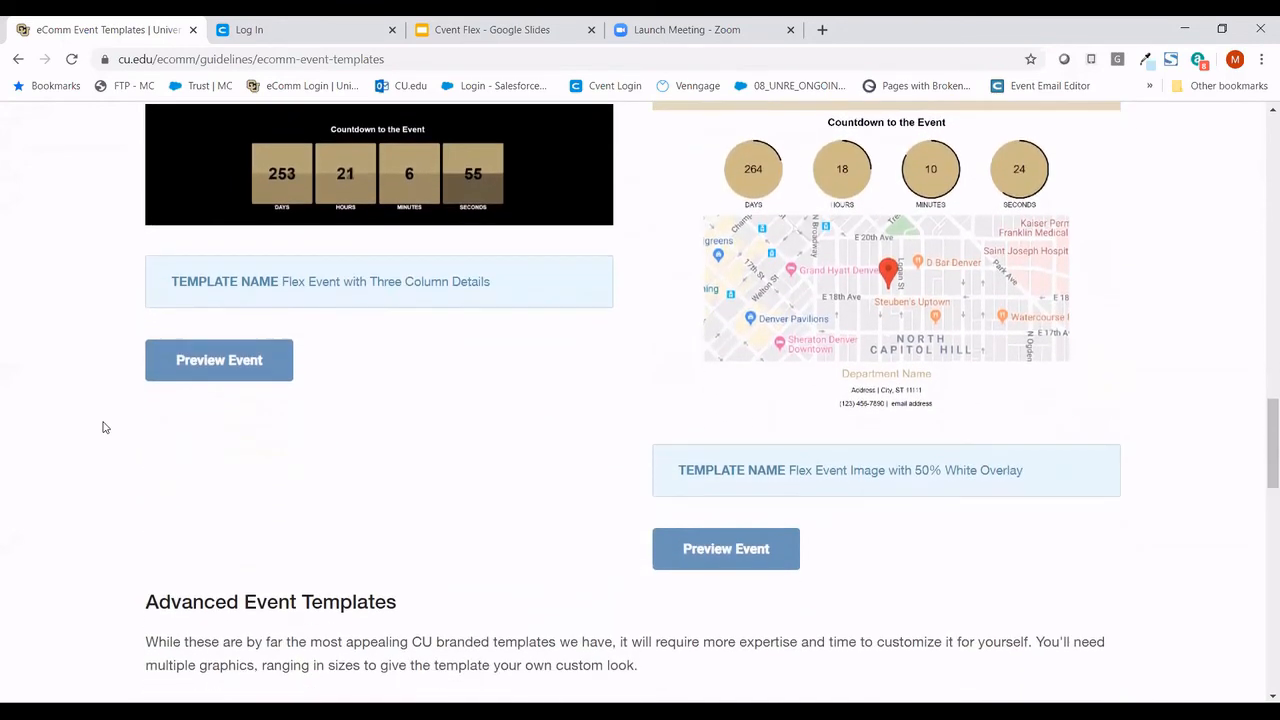
scroll(103, 427, down, 7)
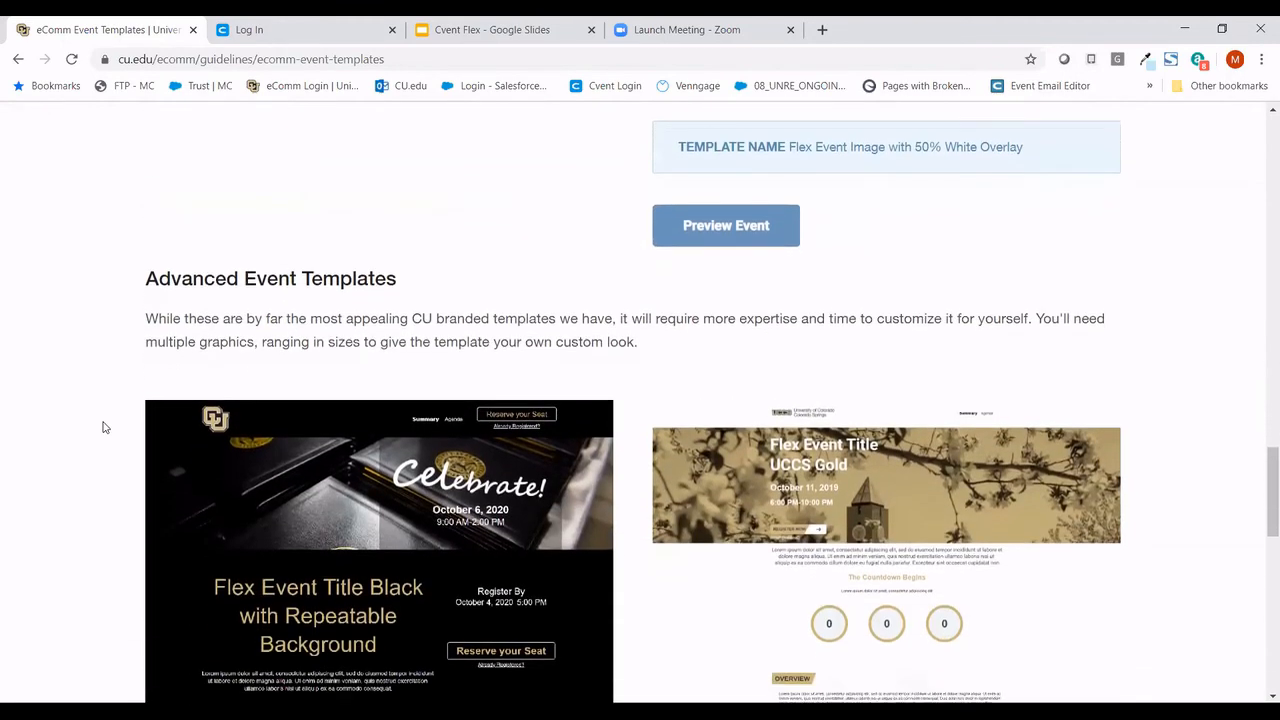
scroll(103, 427, down, 4)
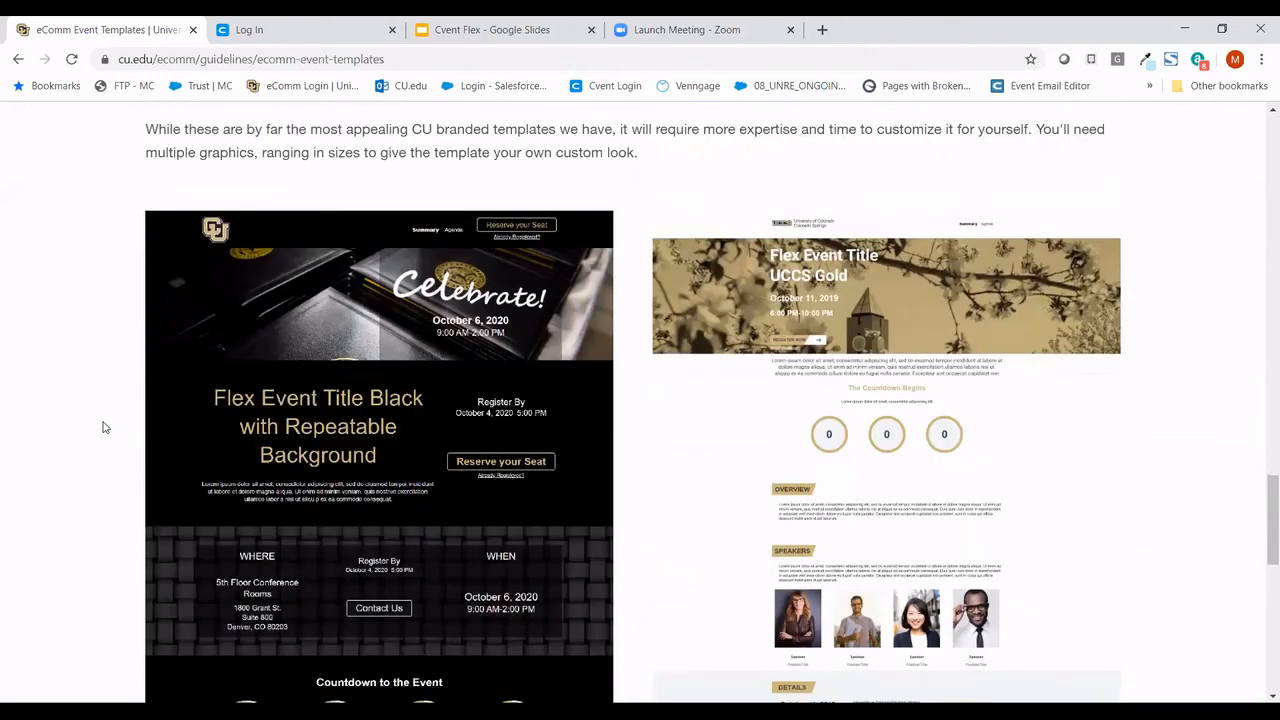
scroll(103, 427, down, 1)
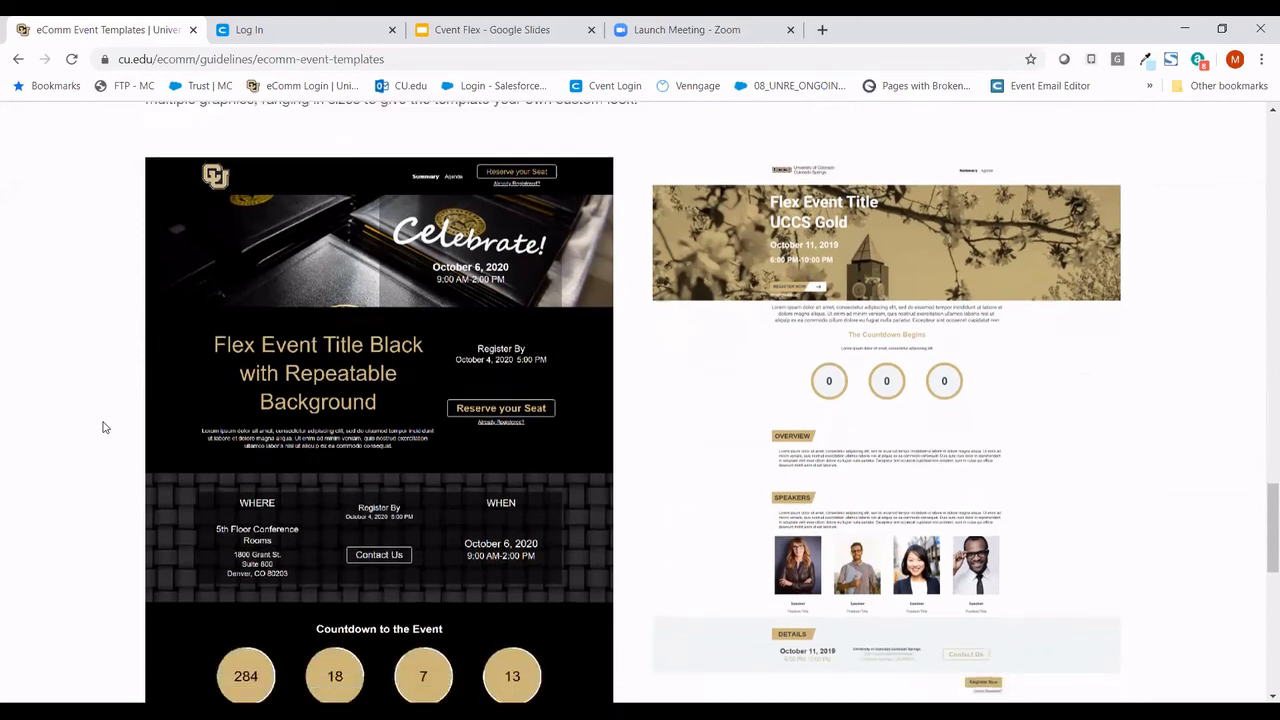
scroll(103, 427, up, 2)
scroll(103, 427, up, 3)
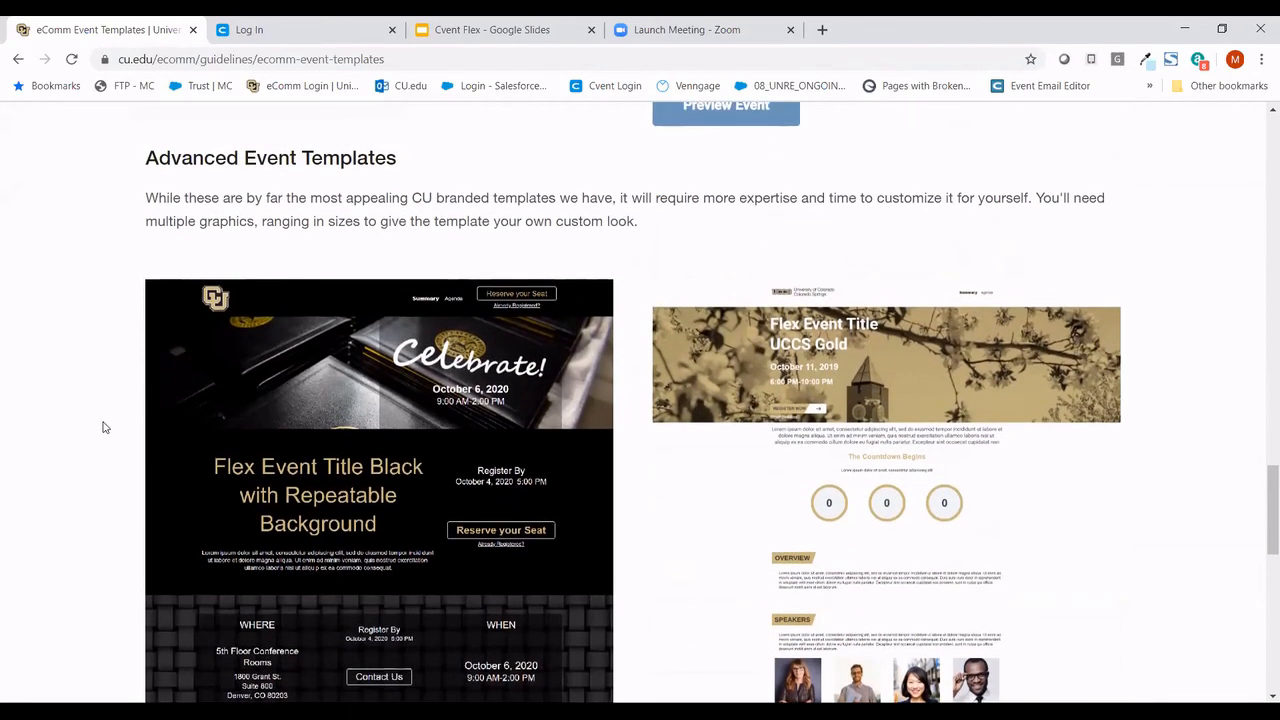
scroll(103, 427, up, 5)
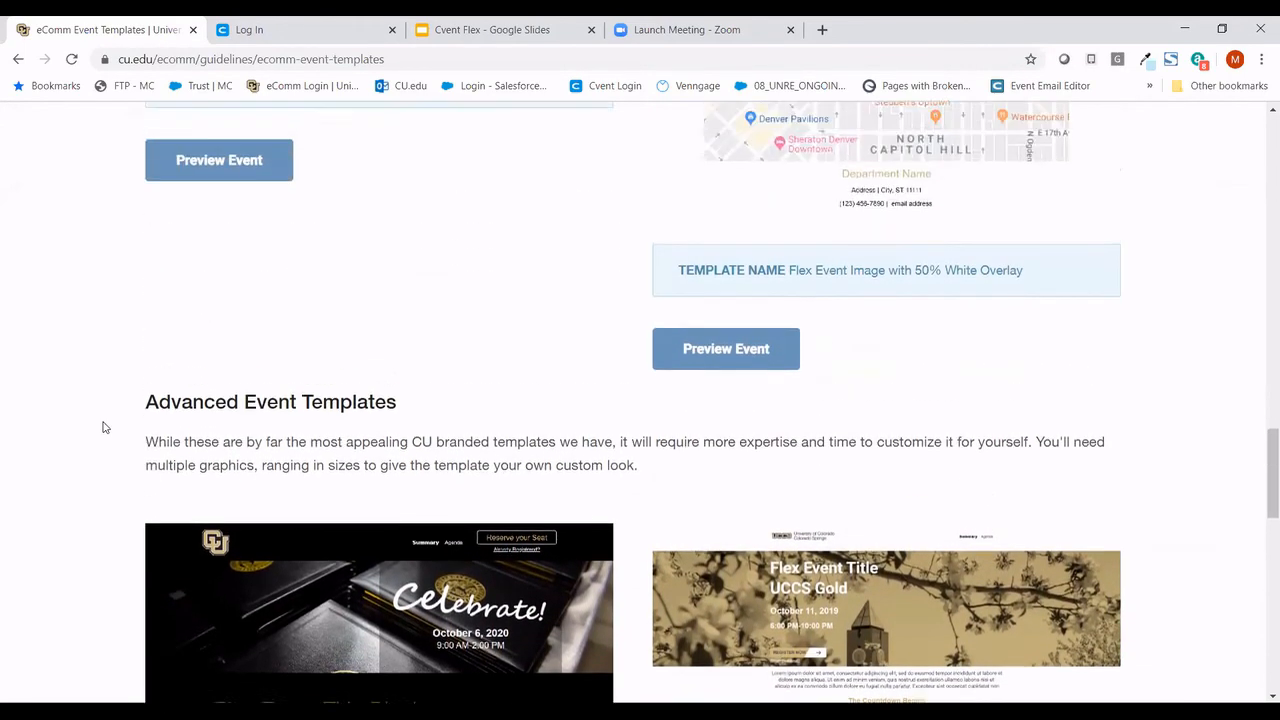
scroll(103, 427, up, 4)
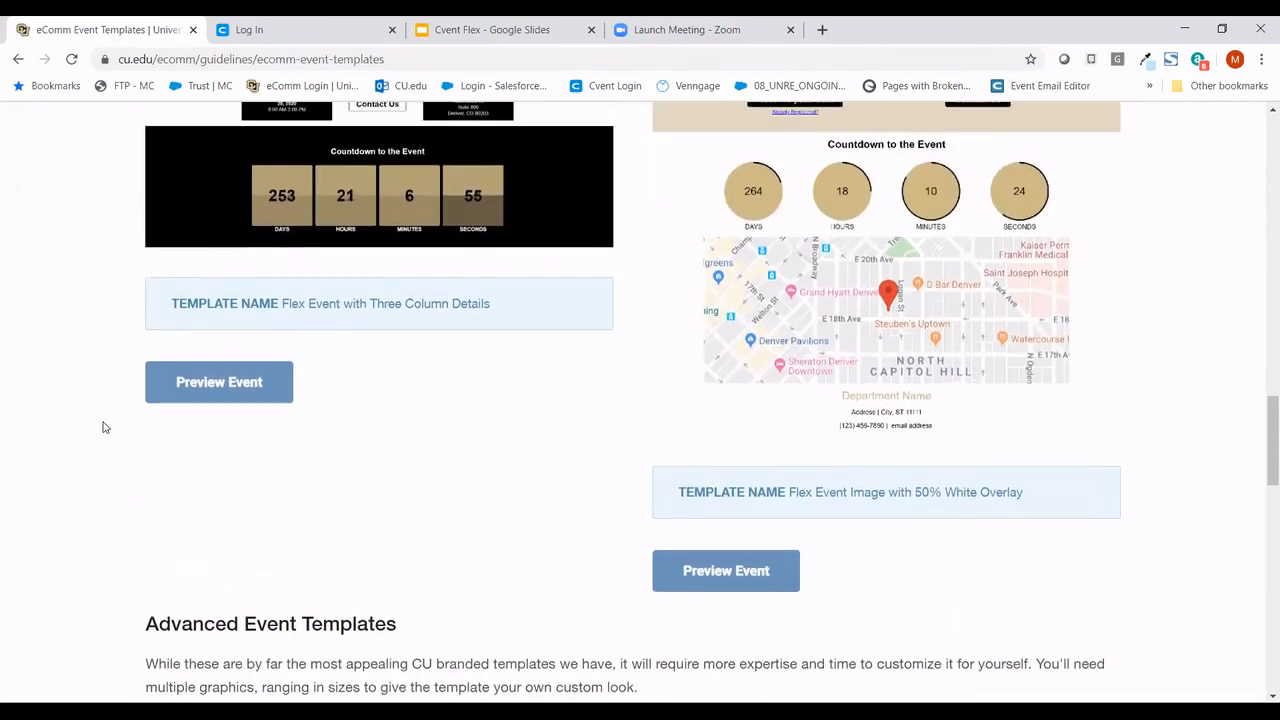
scroll(103, 427, up, 3)
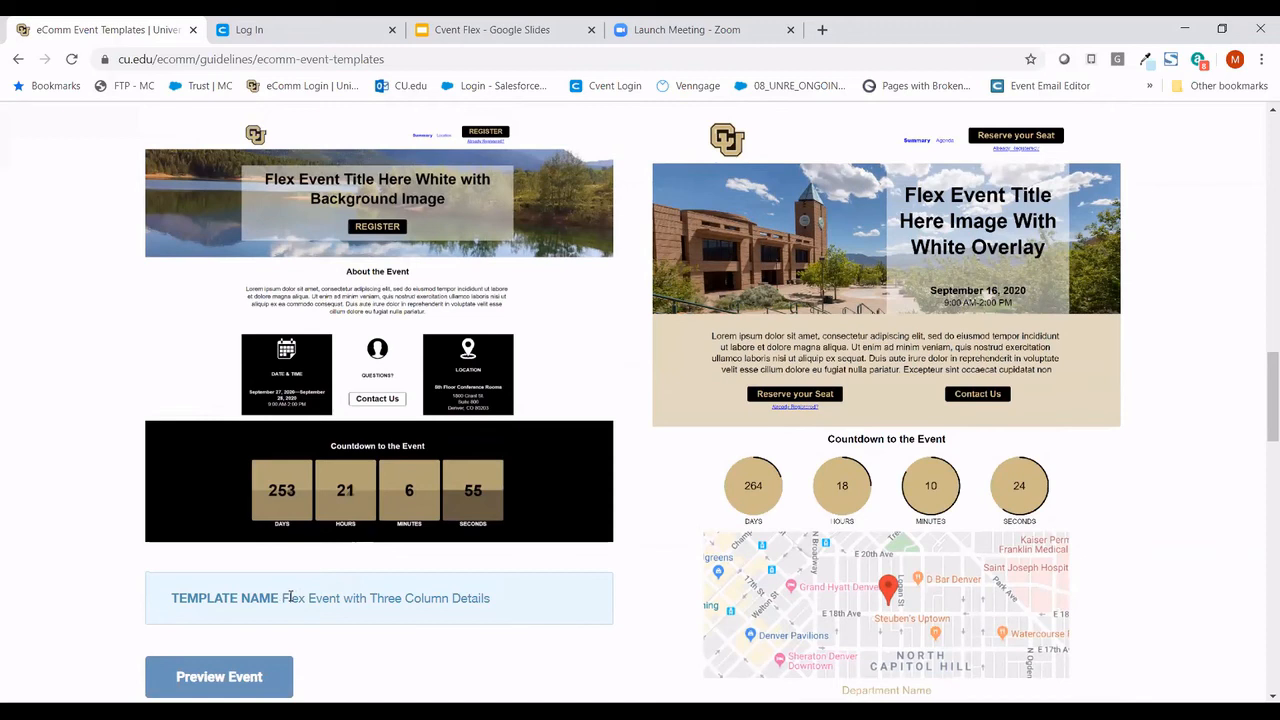
click(266, 678)
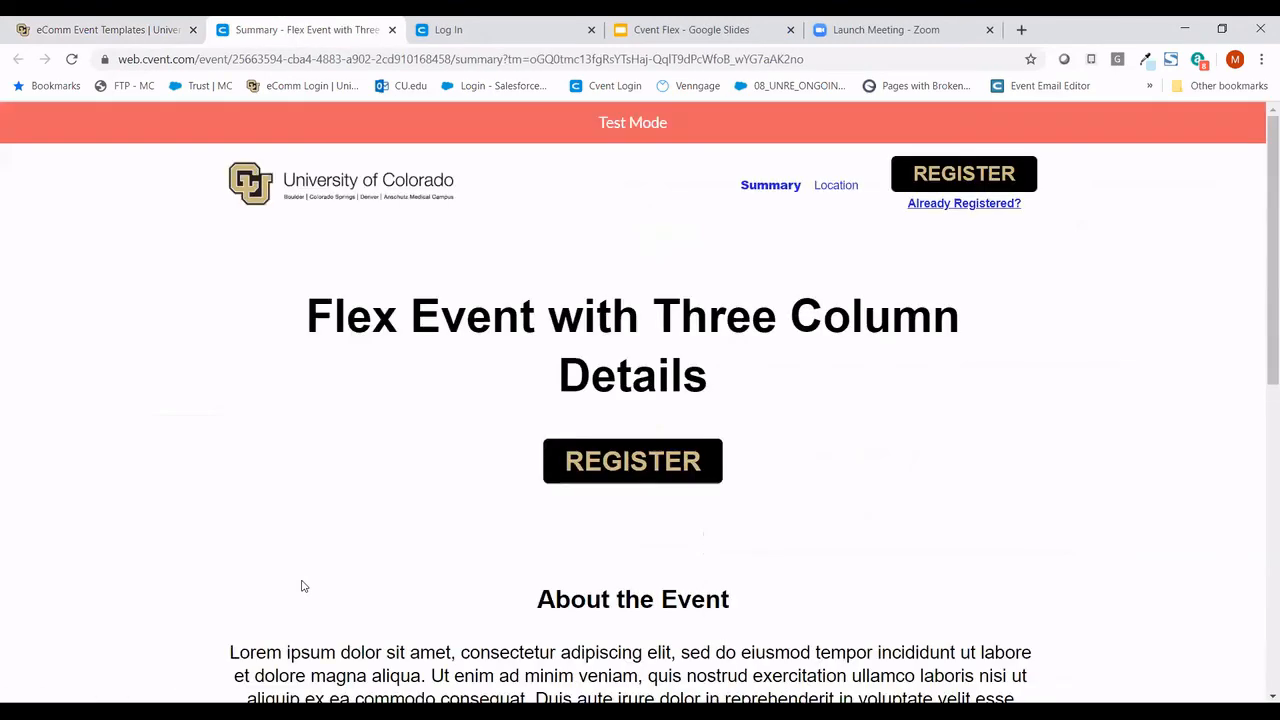
scroll(303, 583, down, 2)
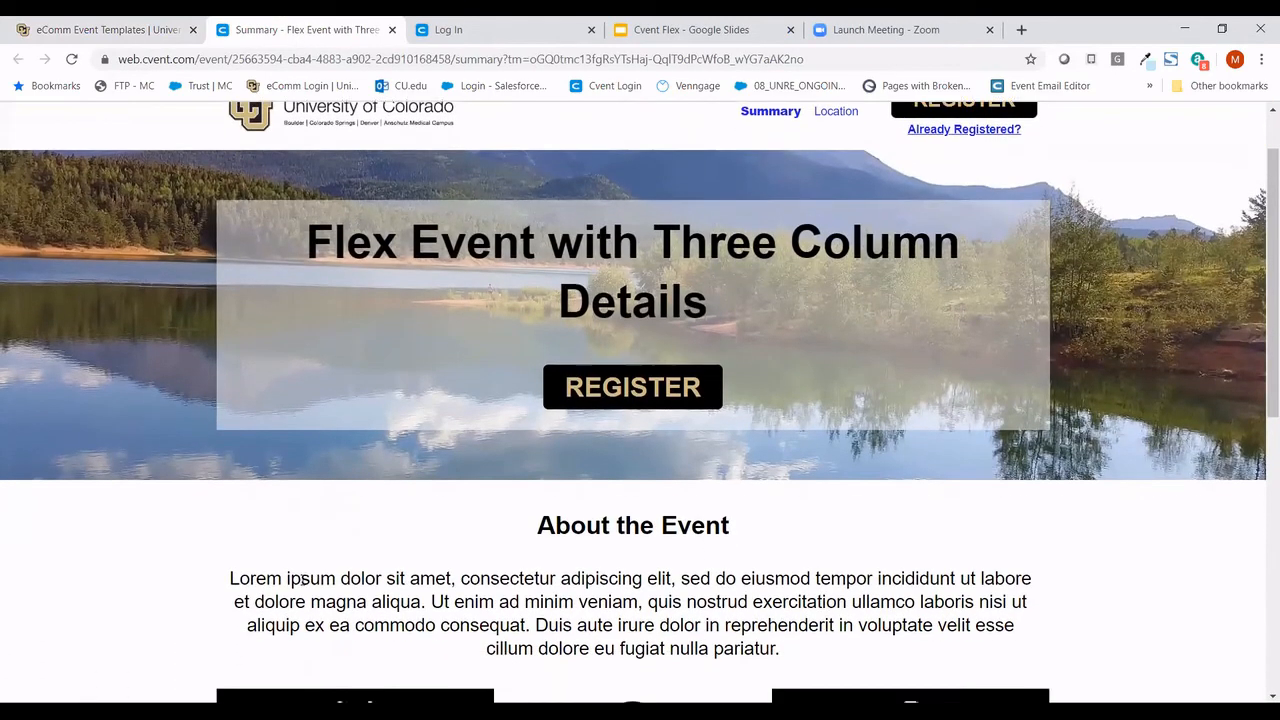
scroll(302, 580, down, 3)
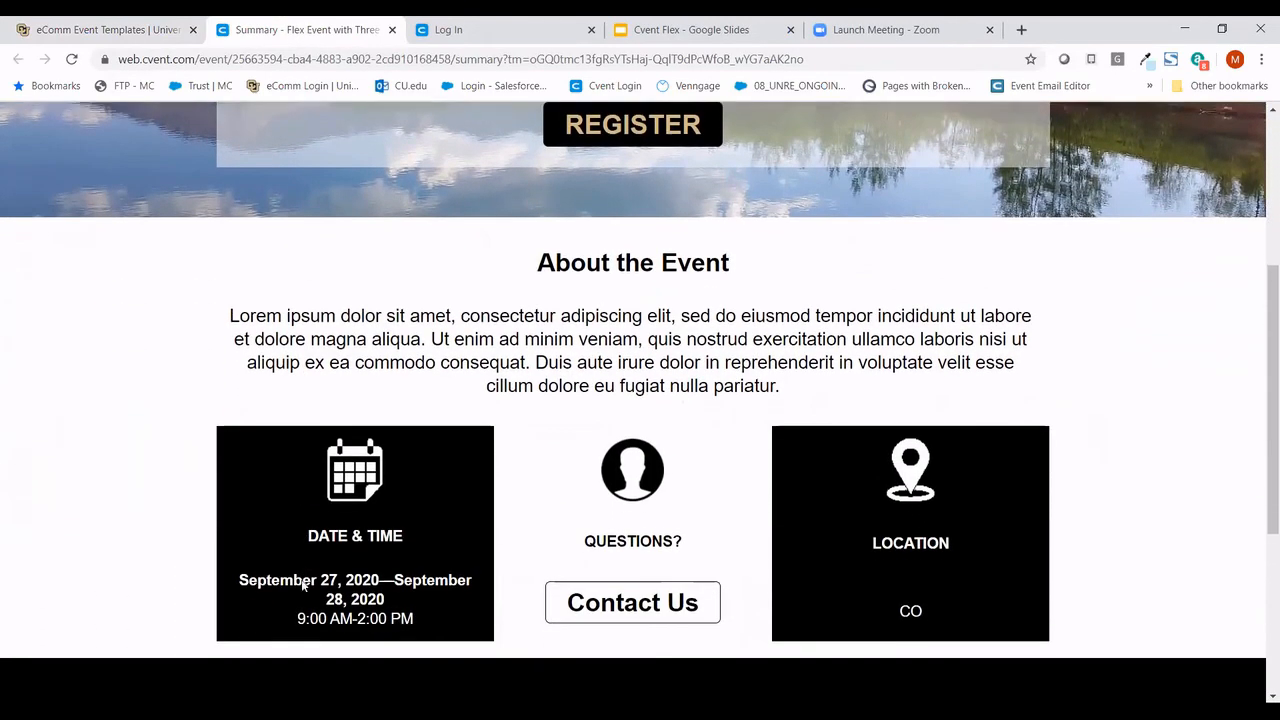
scroll(302, 586, down, 3)
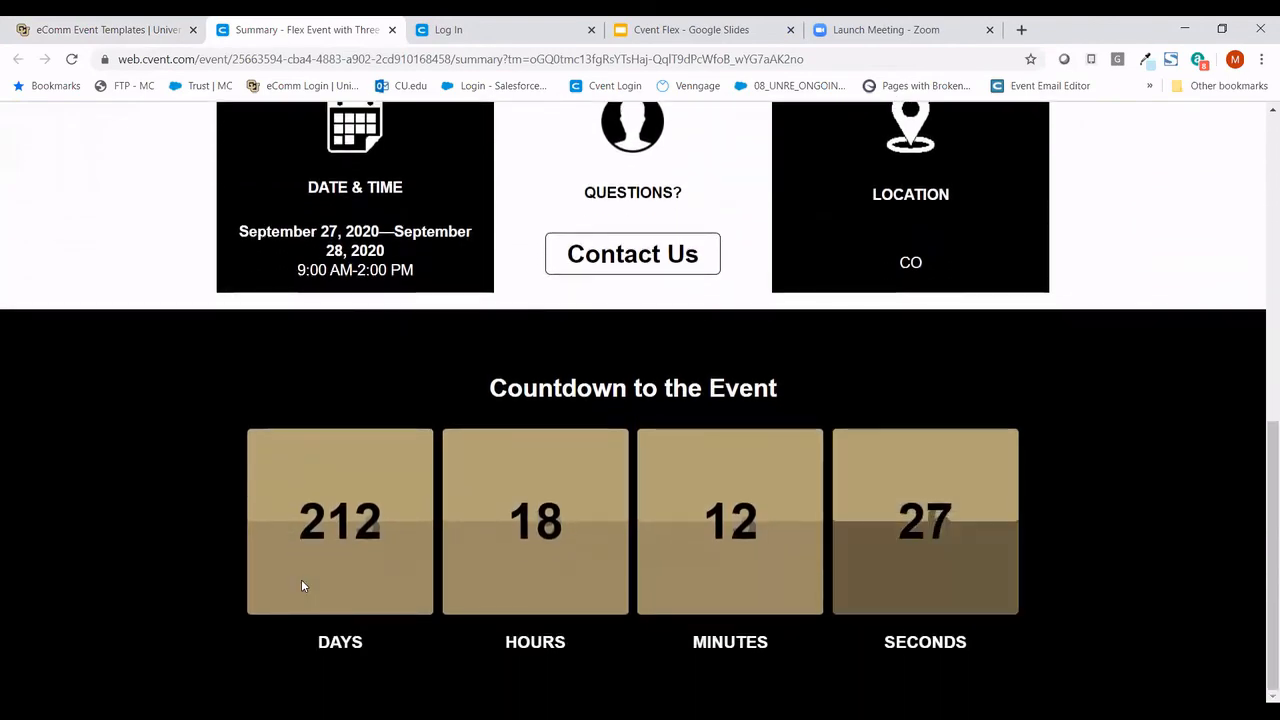
key(ctrl+w)
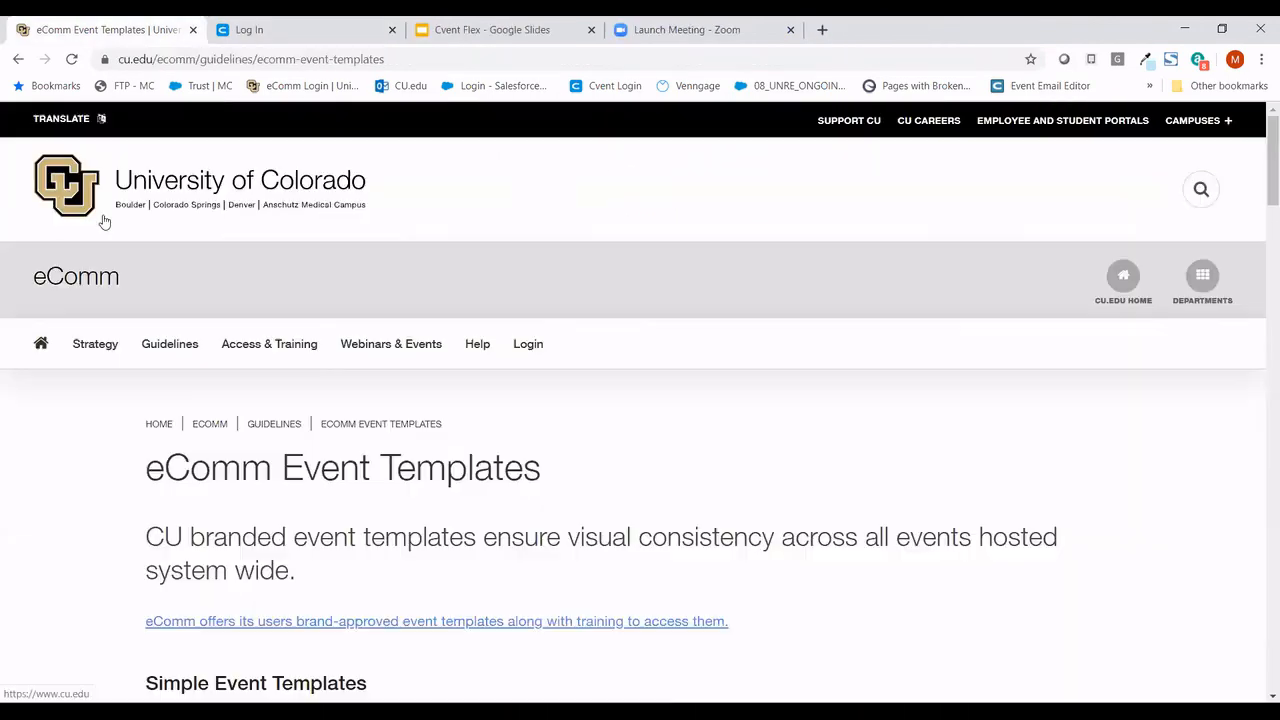
- From the CU eComm Login page, bring up Cvent's client login with credentials pre-filled
click(528, 345)
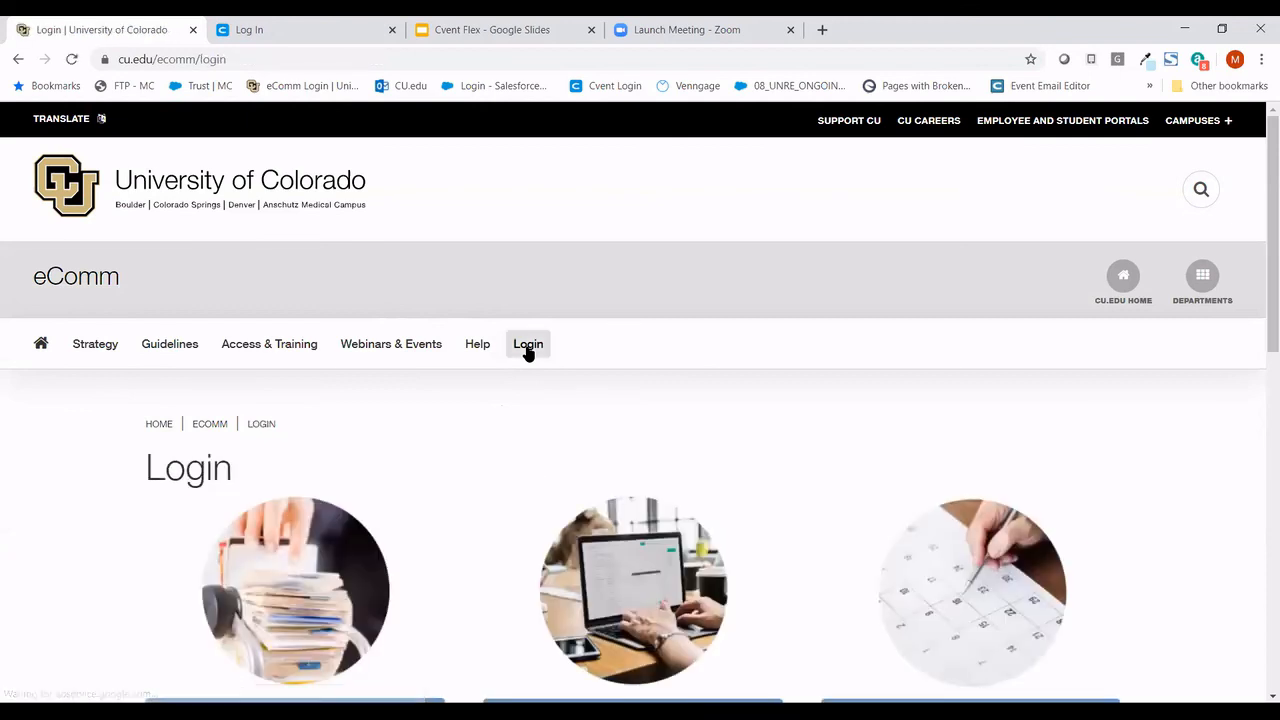
scroll(528, 354, down, 2)
scroll(528, 354, down, 1)
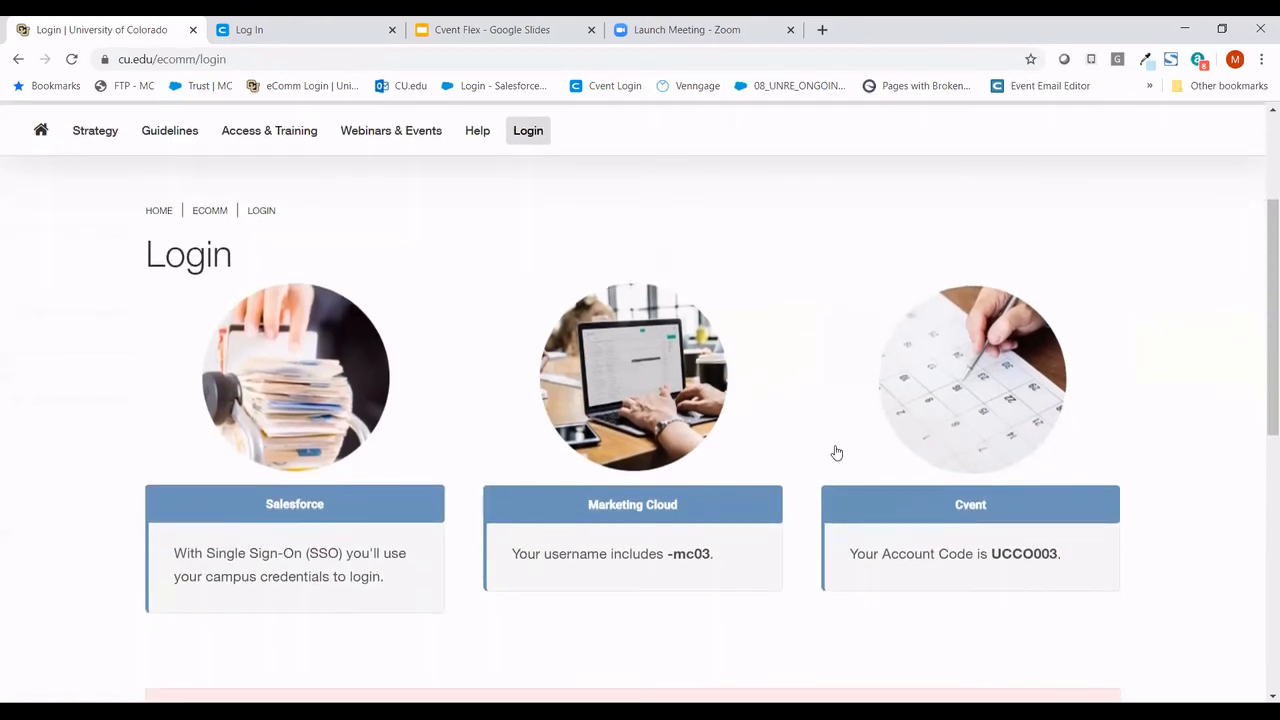
click(980, 506)
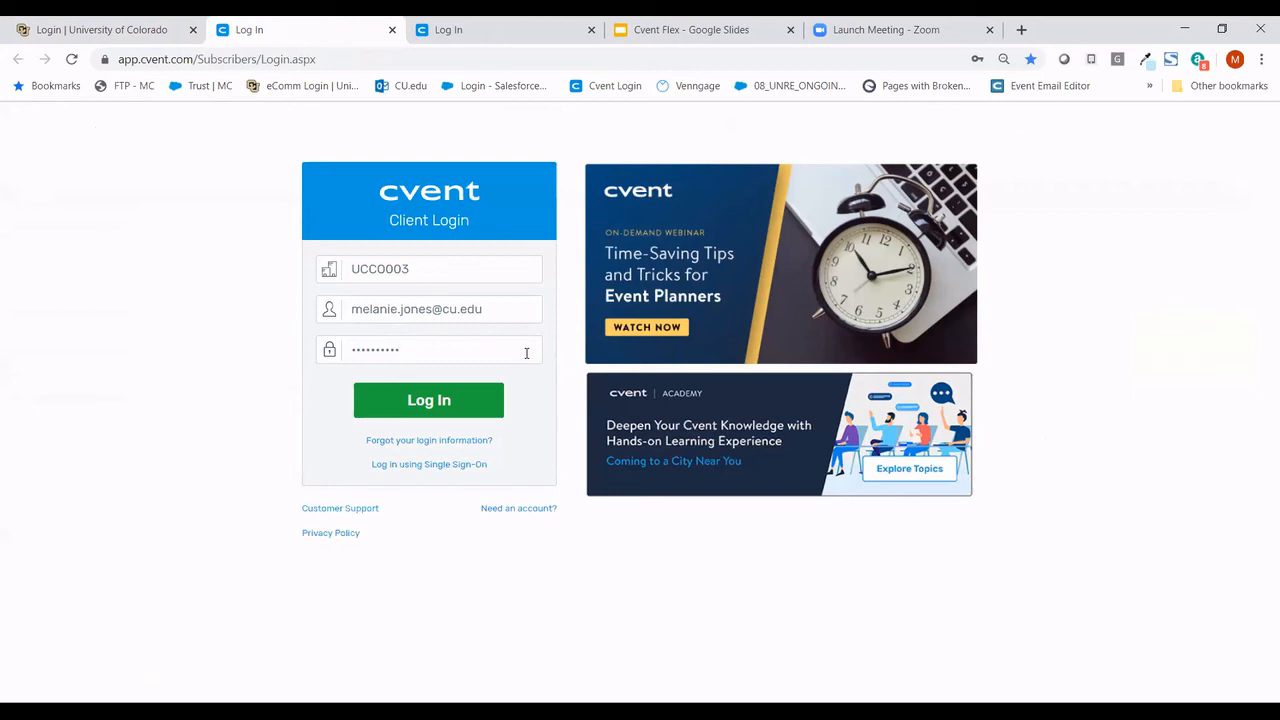
- Sign in to Cvent and open the Help & Support Community Knowledge Base
click(477, 401)
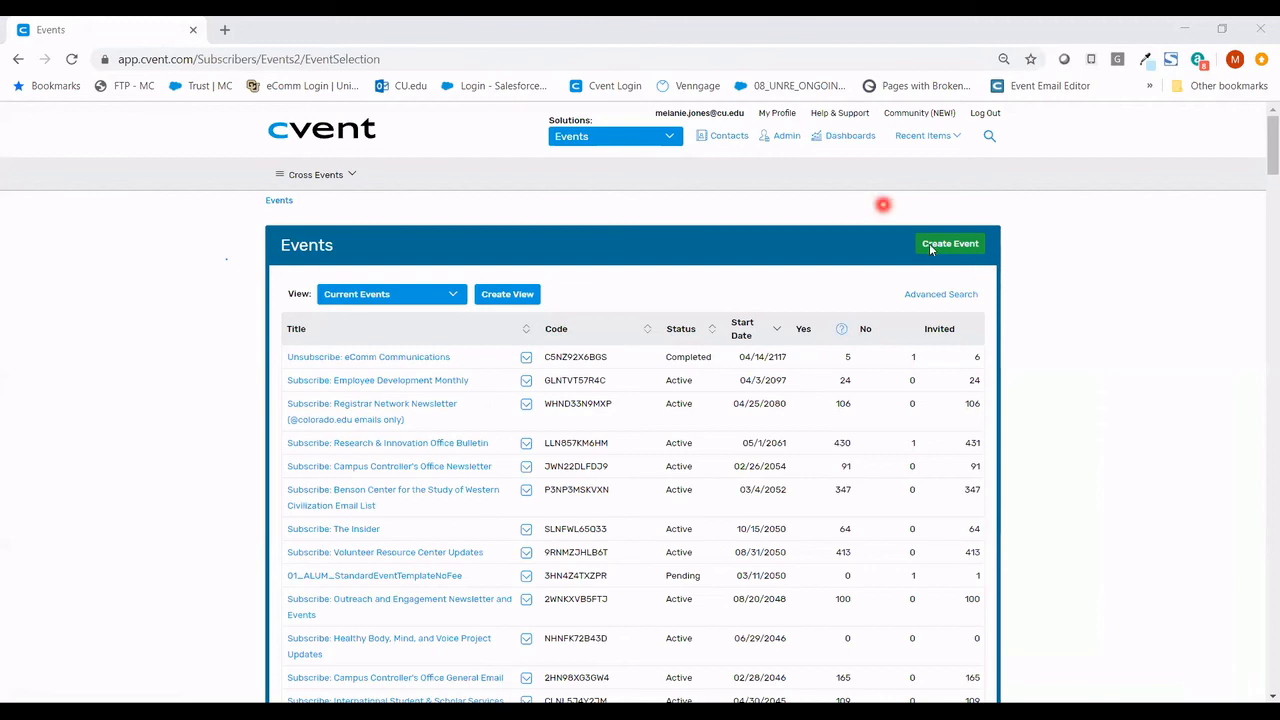
click(836, 116)
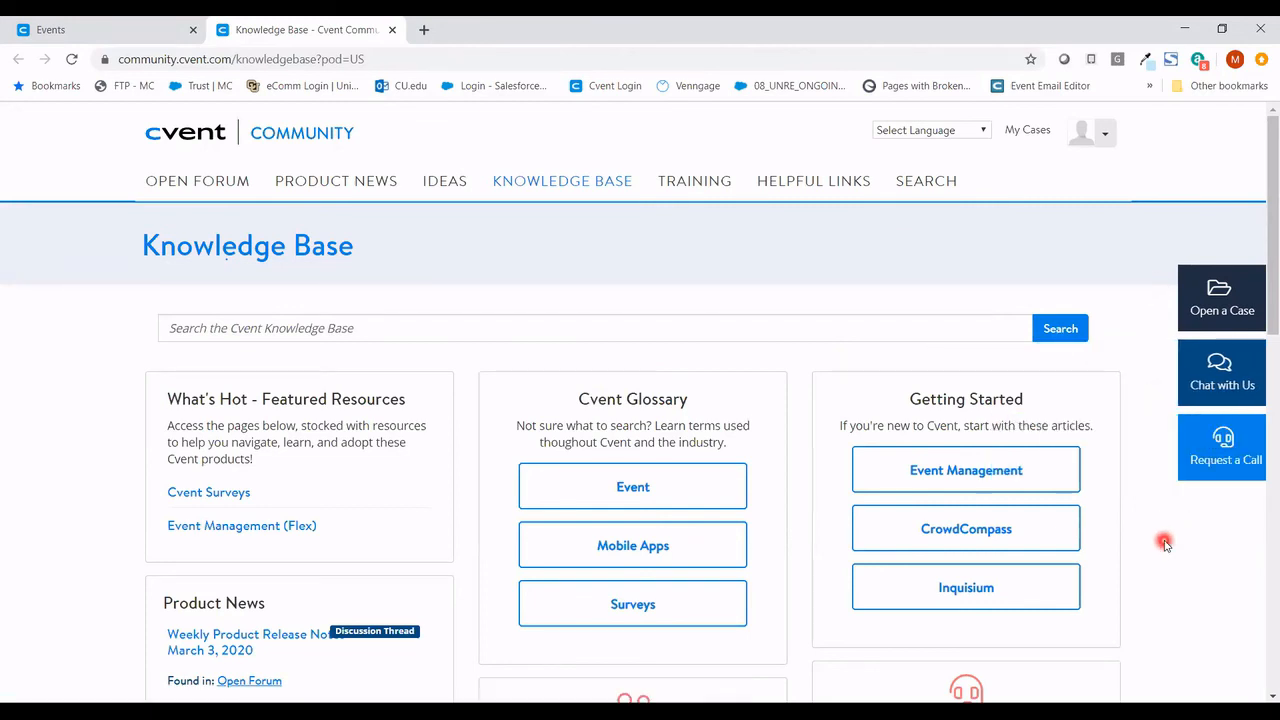
- Search the Cvent Community Knowledge Base for 'sessions'
click(896, 322)
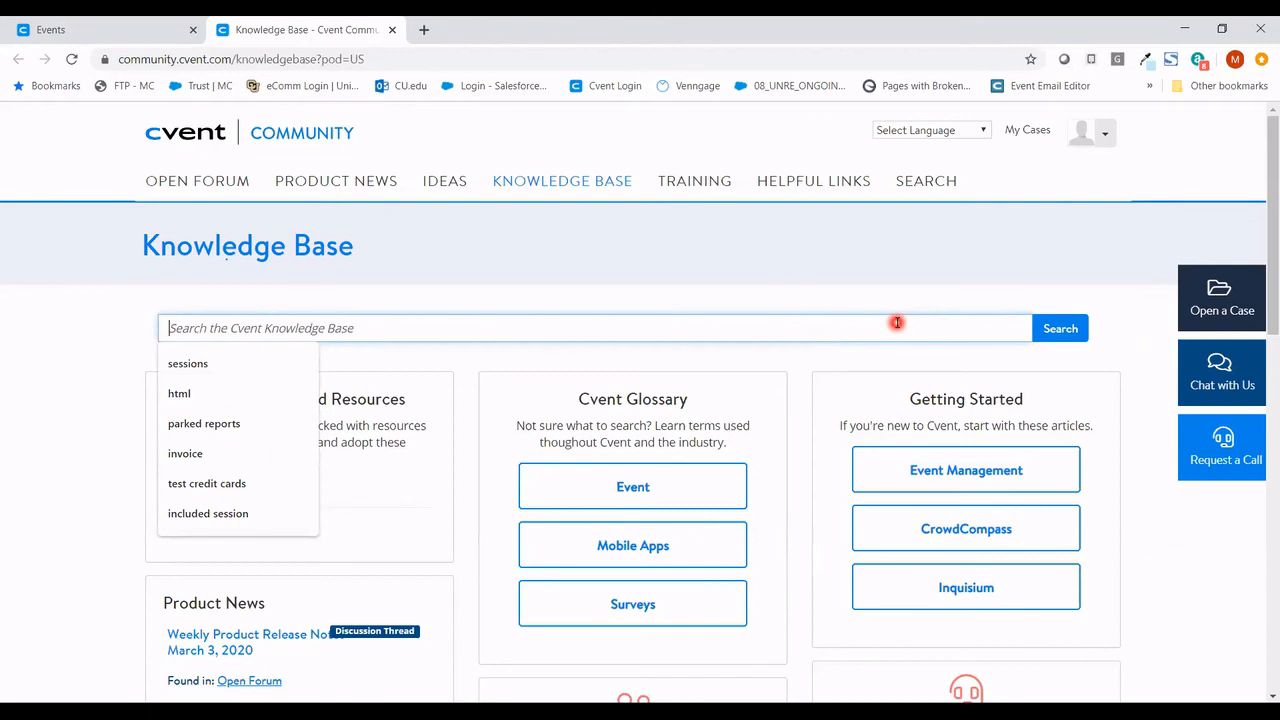
text(sessions)
key(Return)
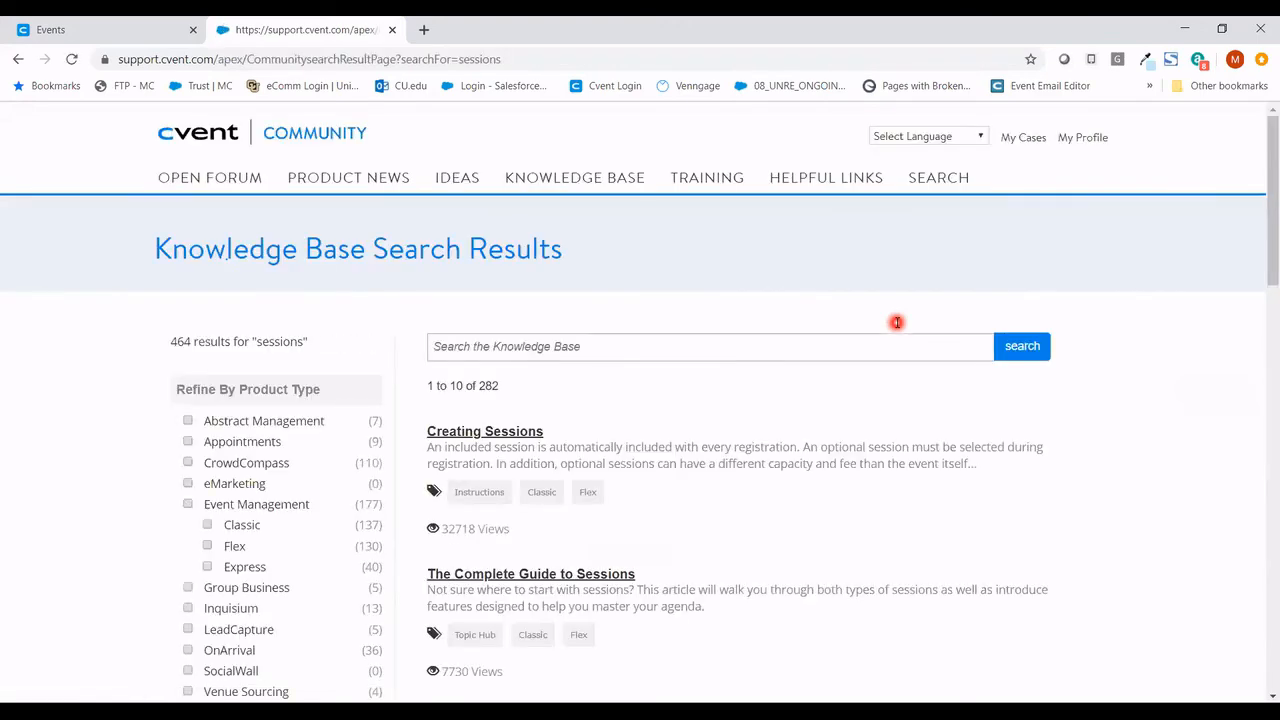
click(516, 433)
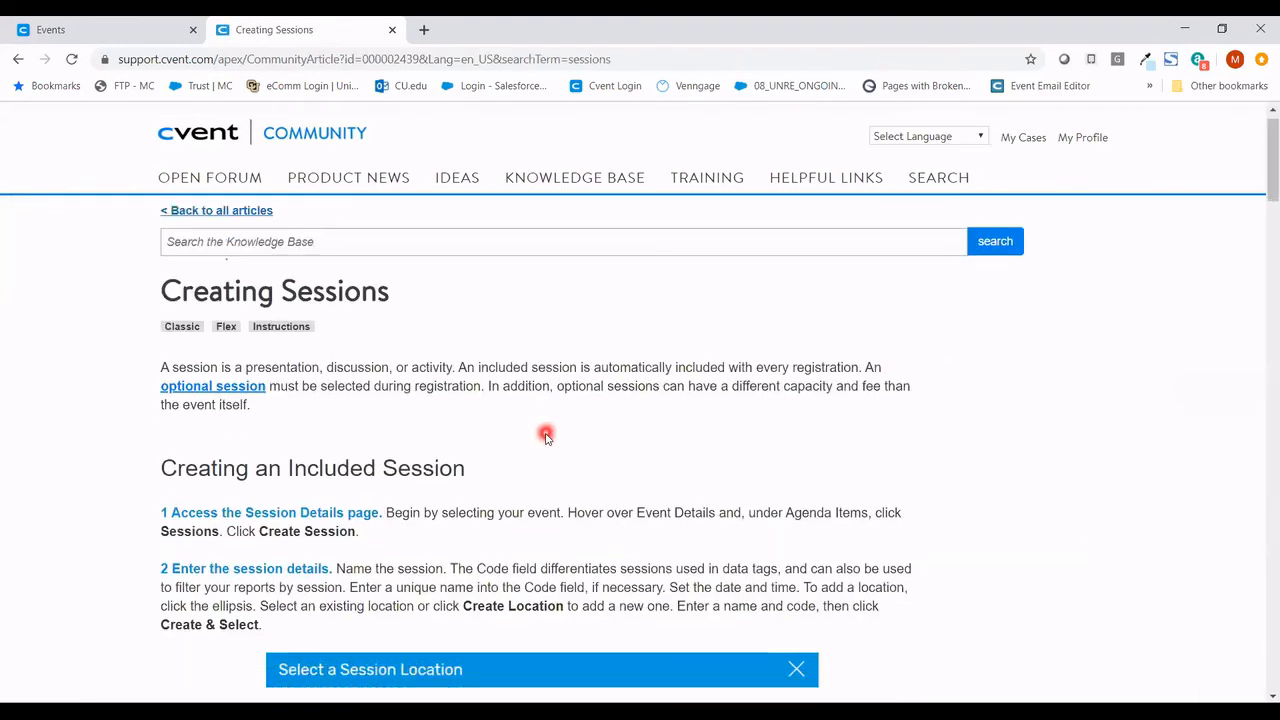
scroll(546, 437, down, 1)
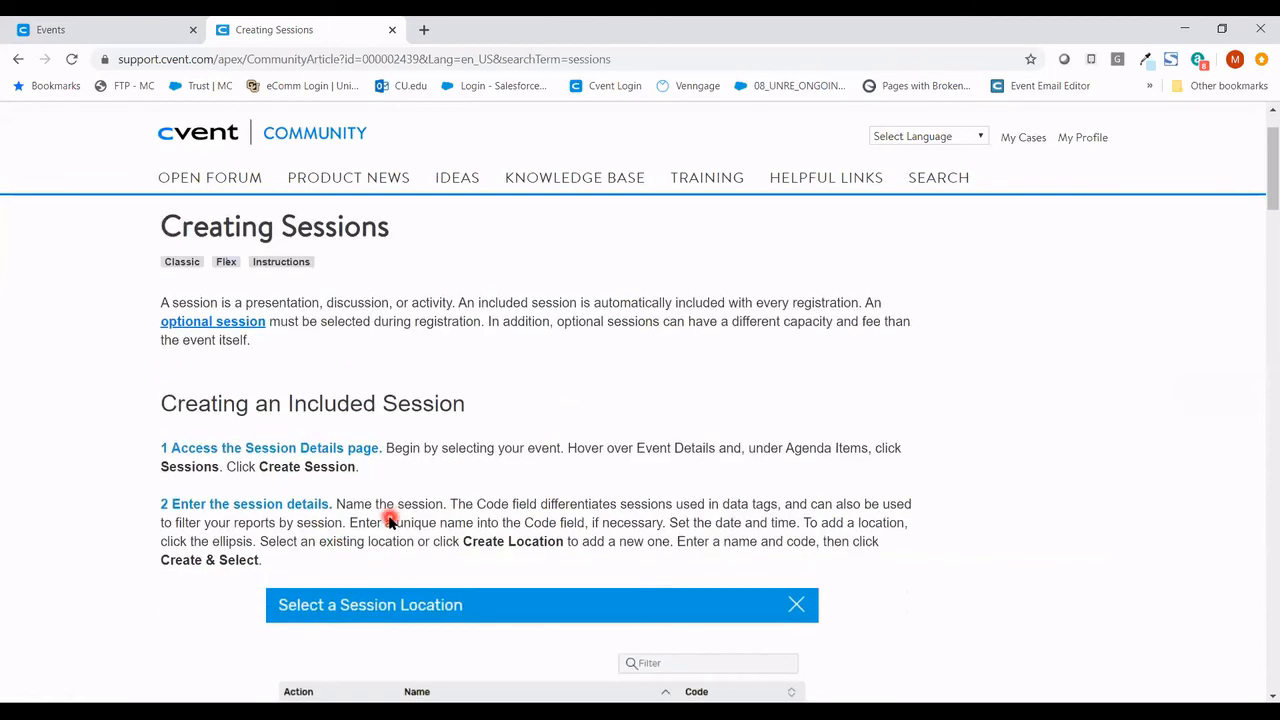
scroll(390, 521, down, 1)
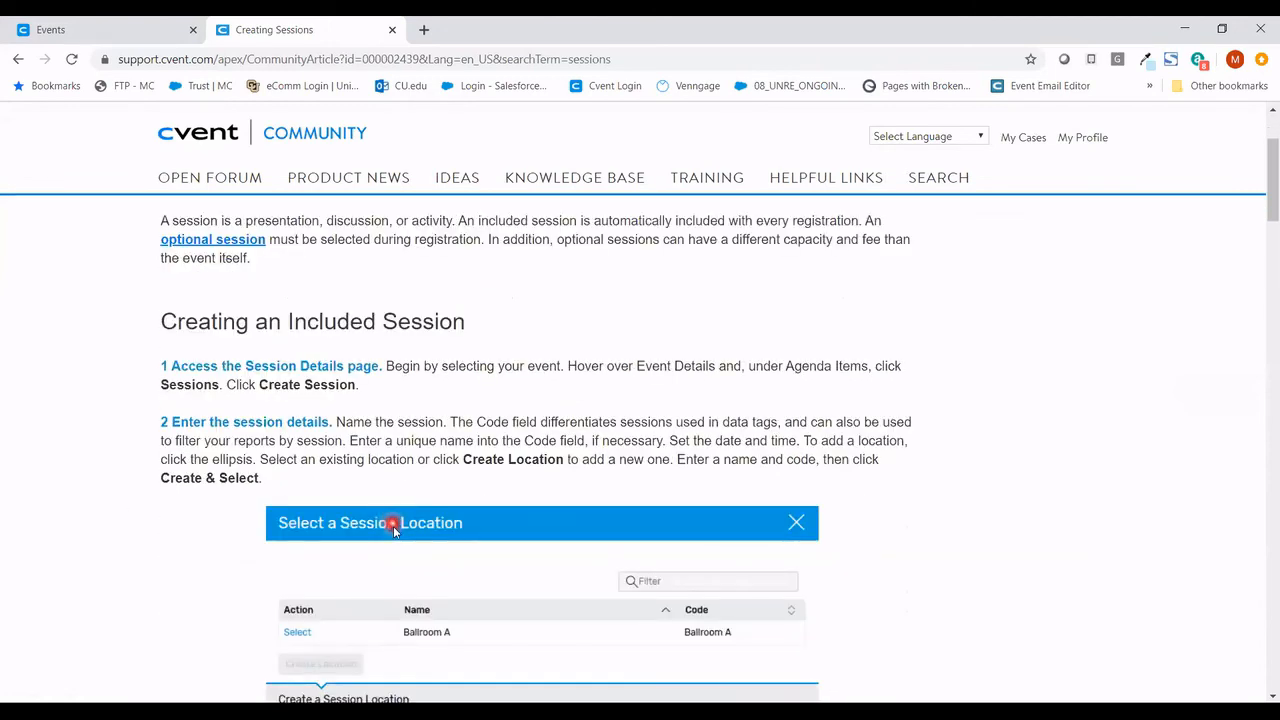
scroll(393, 531, down, 6)
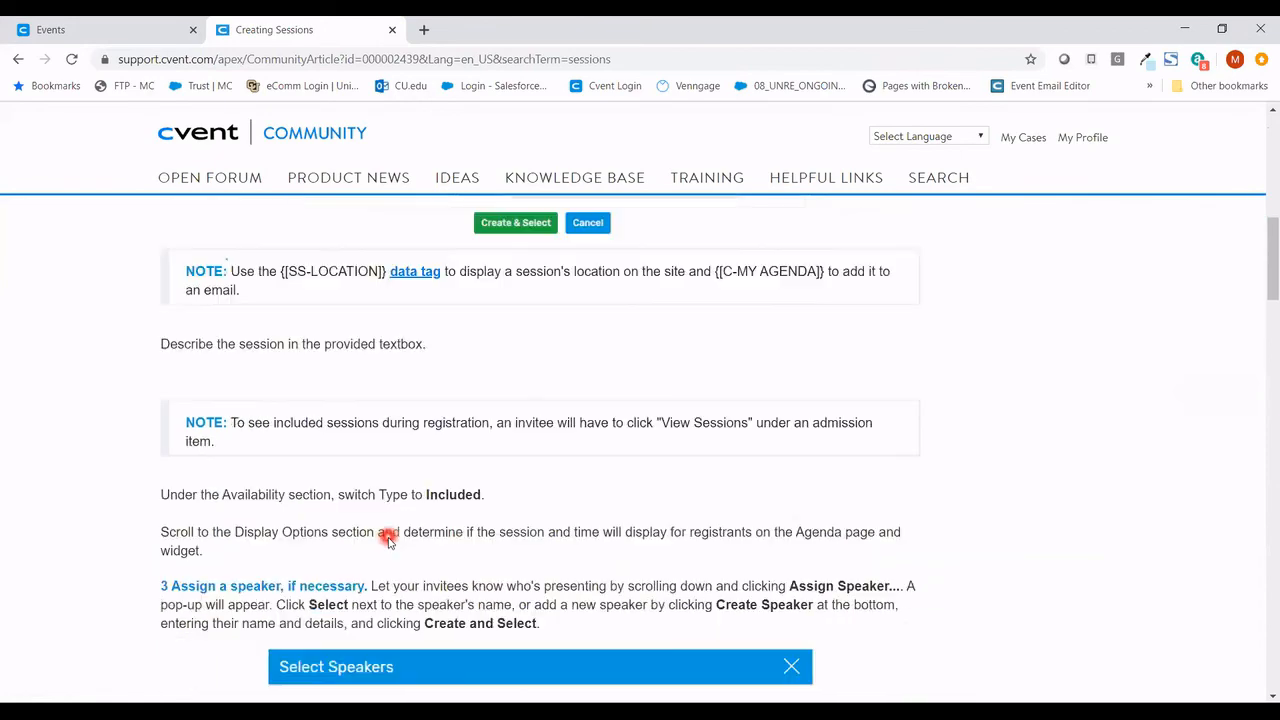
scroll(387, 540, down, 5)
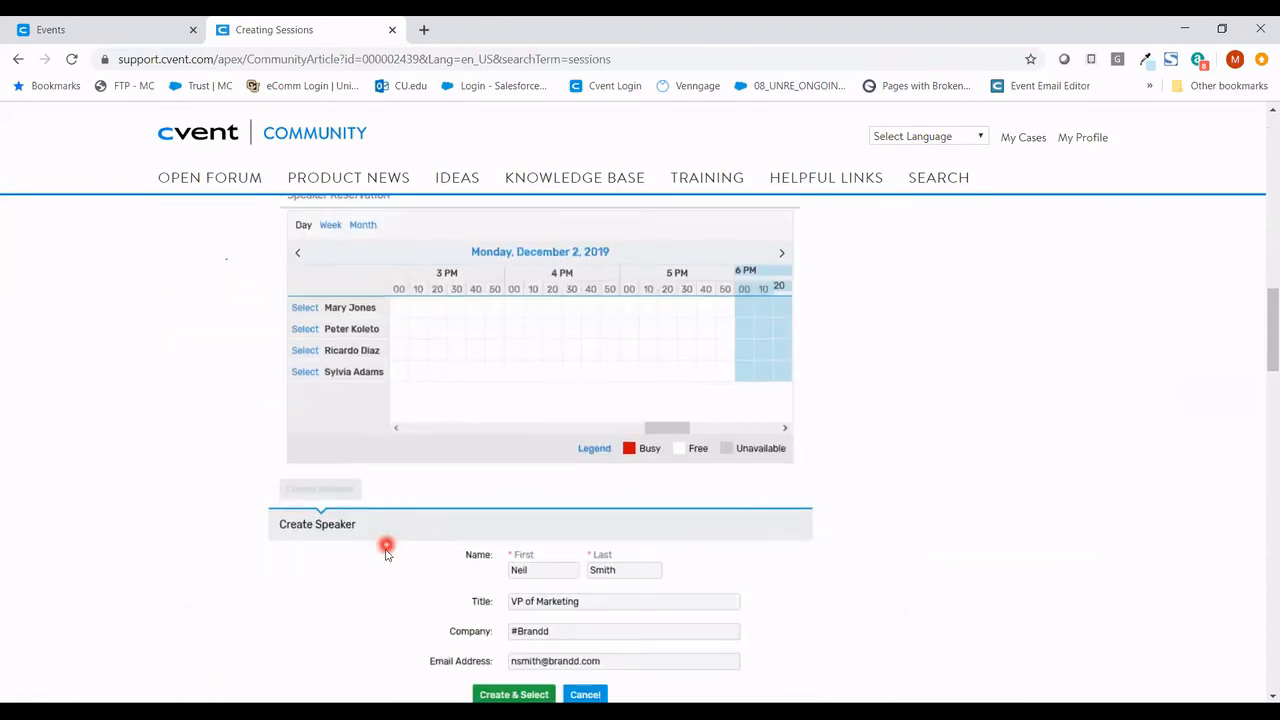
scroll(387, 553, down, 8)
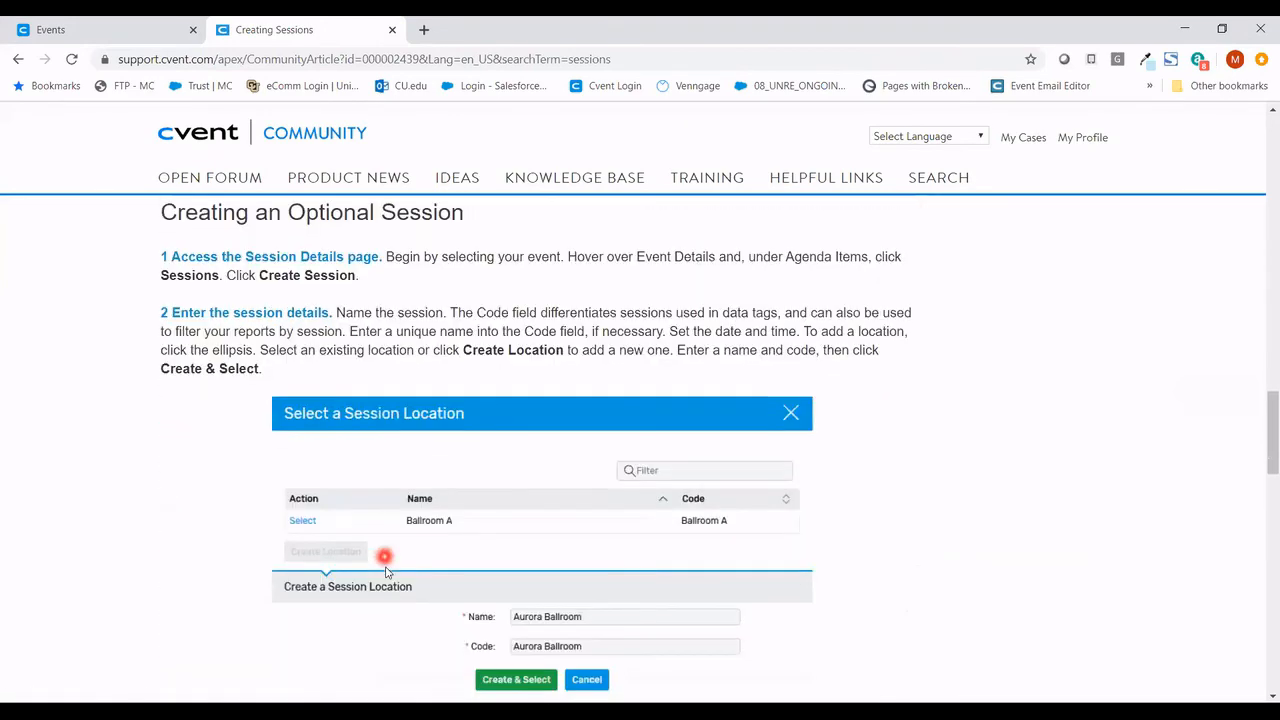
scroll(387, 568, up, 13)
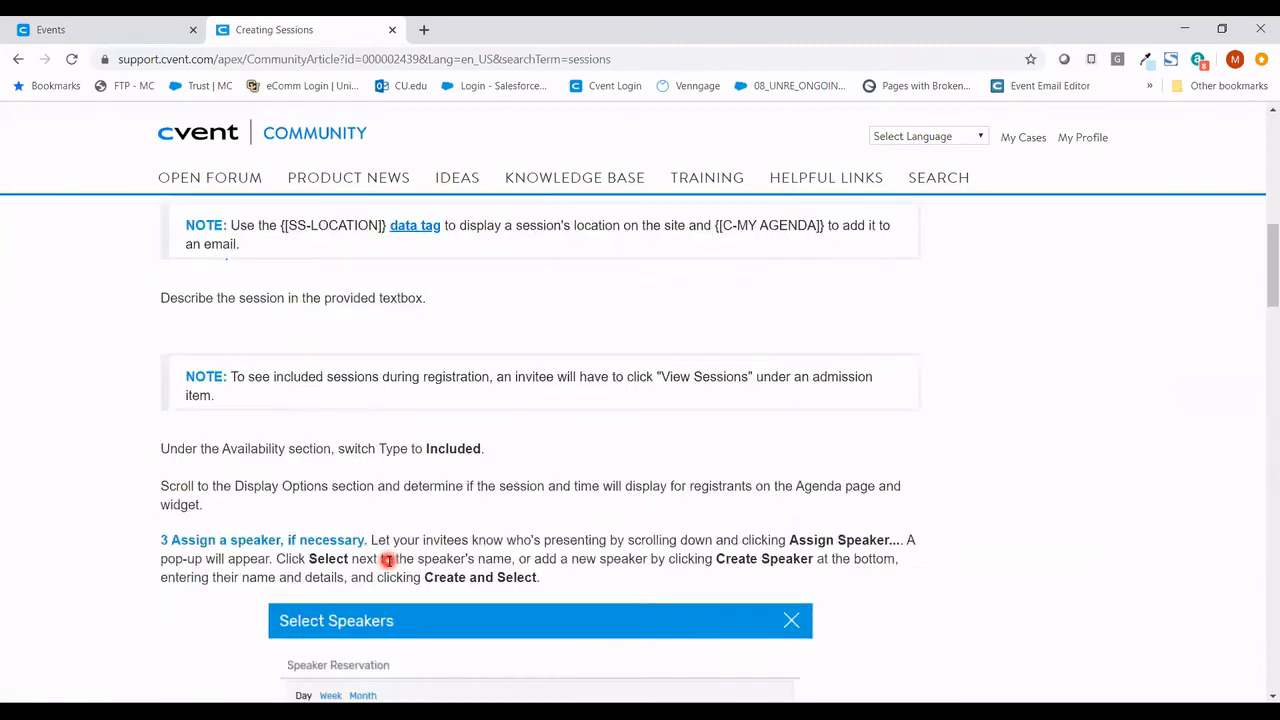
scroll(387, 560, up, 8)
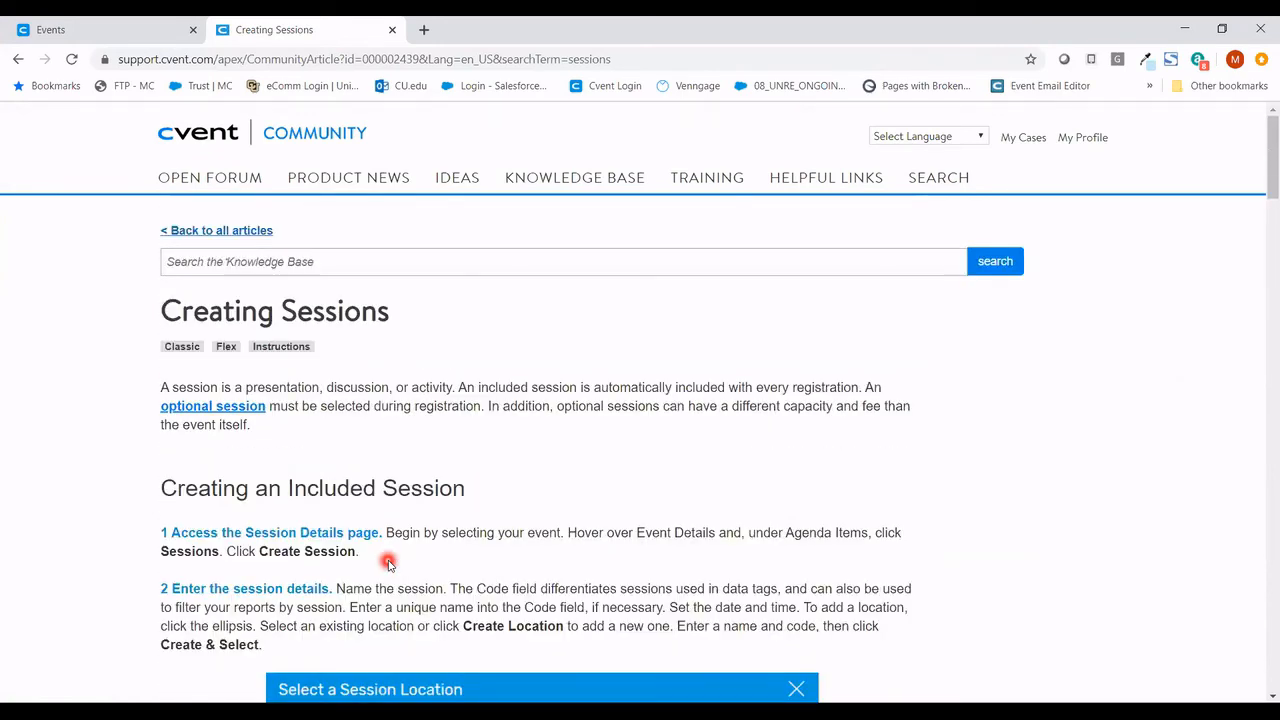
- Open the closed Waitlist case from the My Cases list
click(1023, 142)
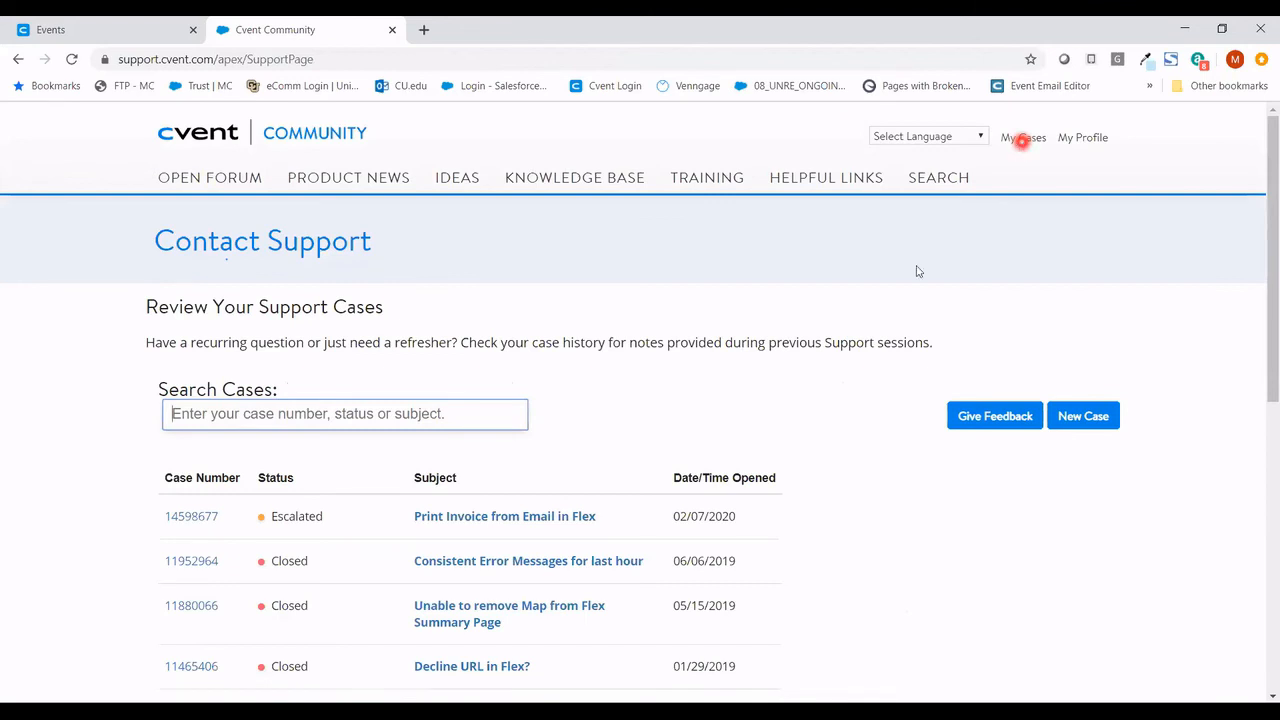
scroll(883, 338, down, 3)
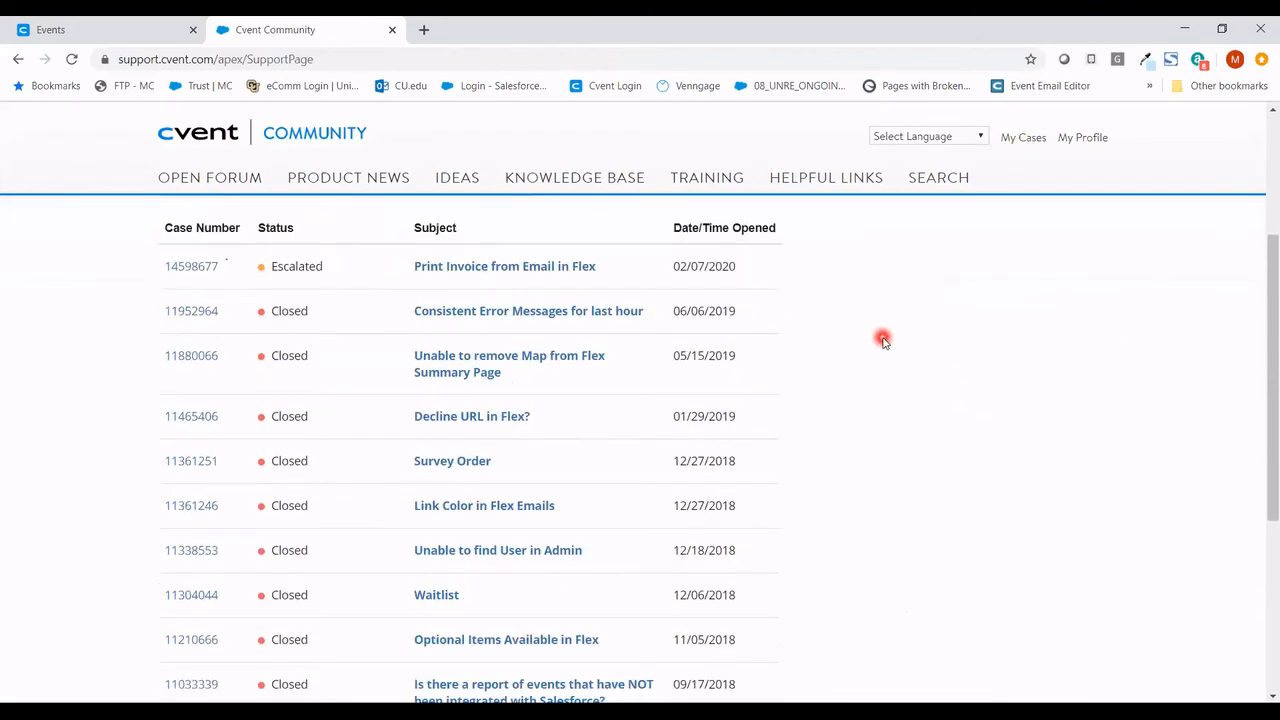
scroll(883, 340, down, 1)
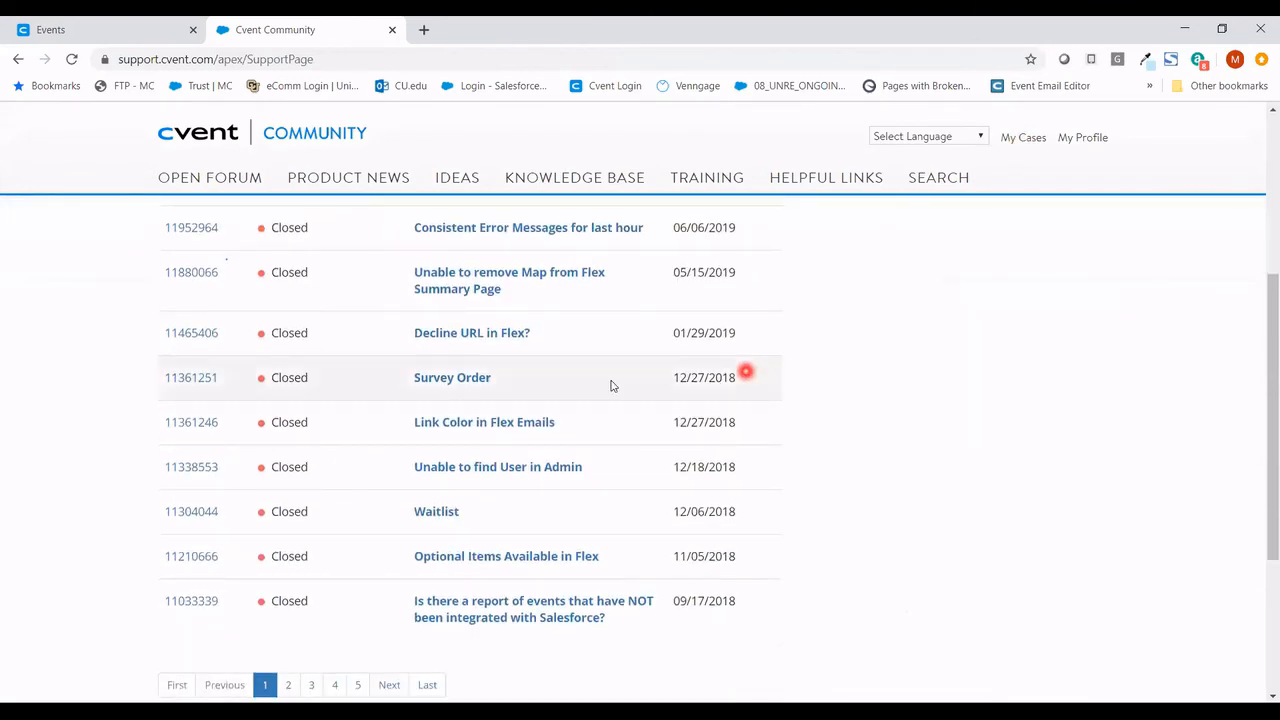
click(447, 513)
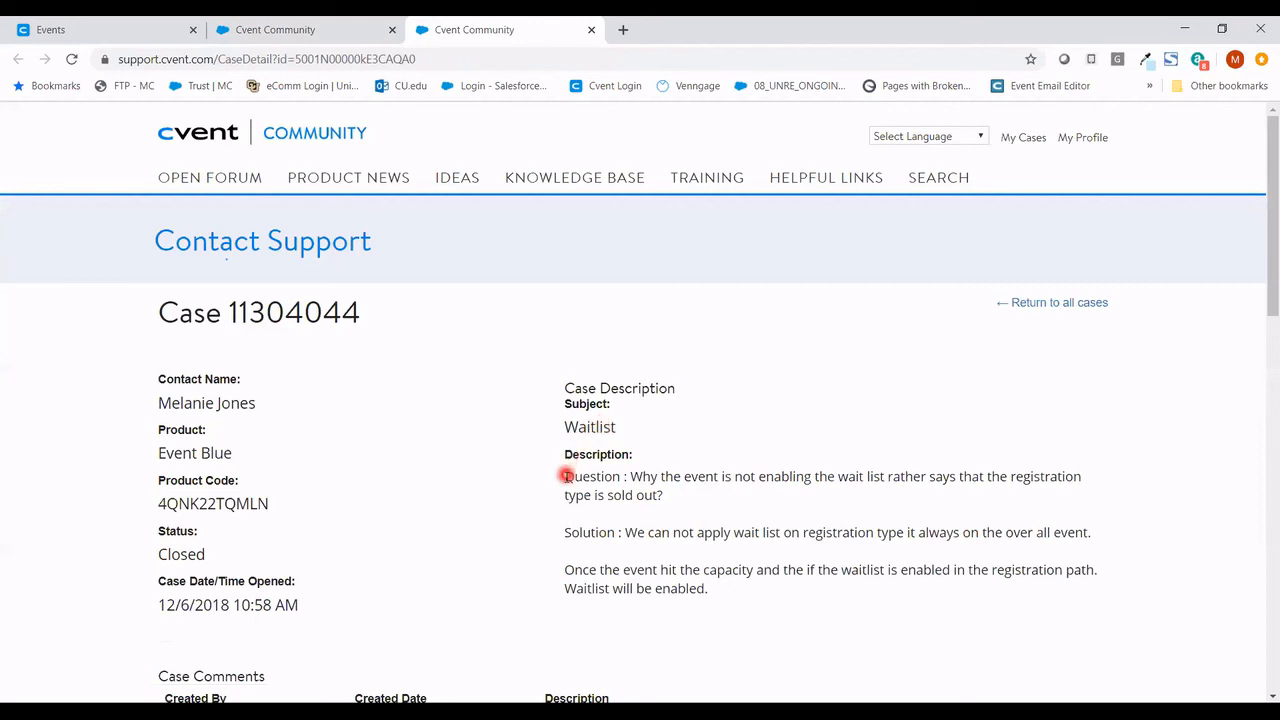
- Highlight the case description, read through comments and related waitlist articles, then close the tab
drag(565, 476, 729, 594)
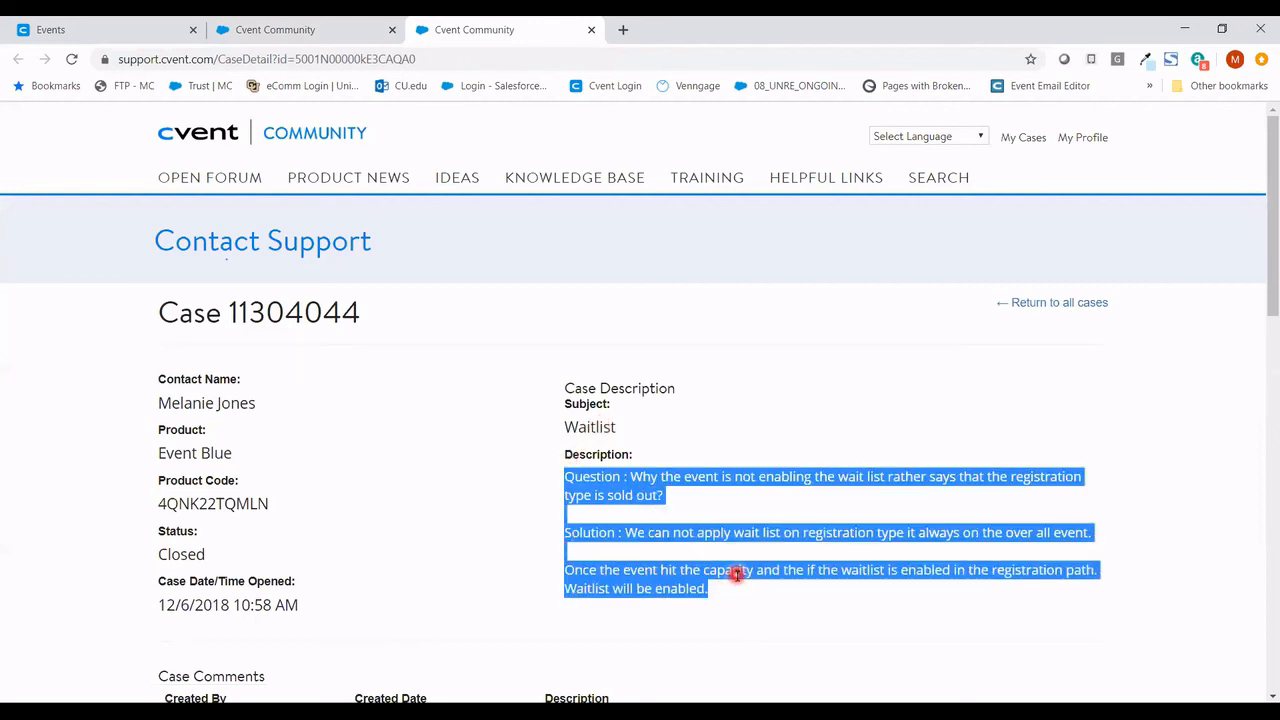
scroll(735, 578, down, 4)
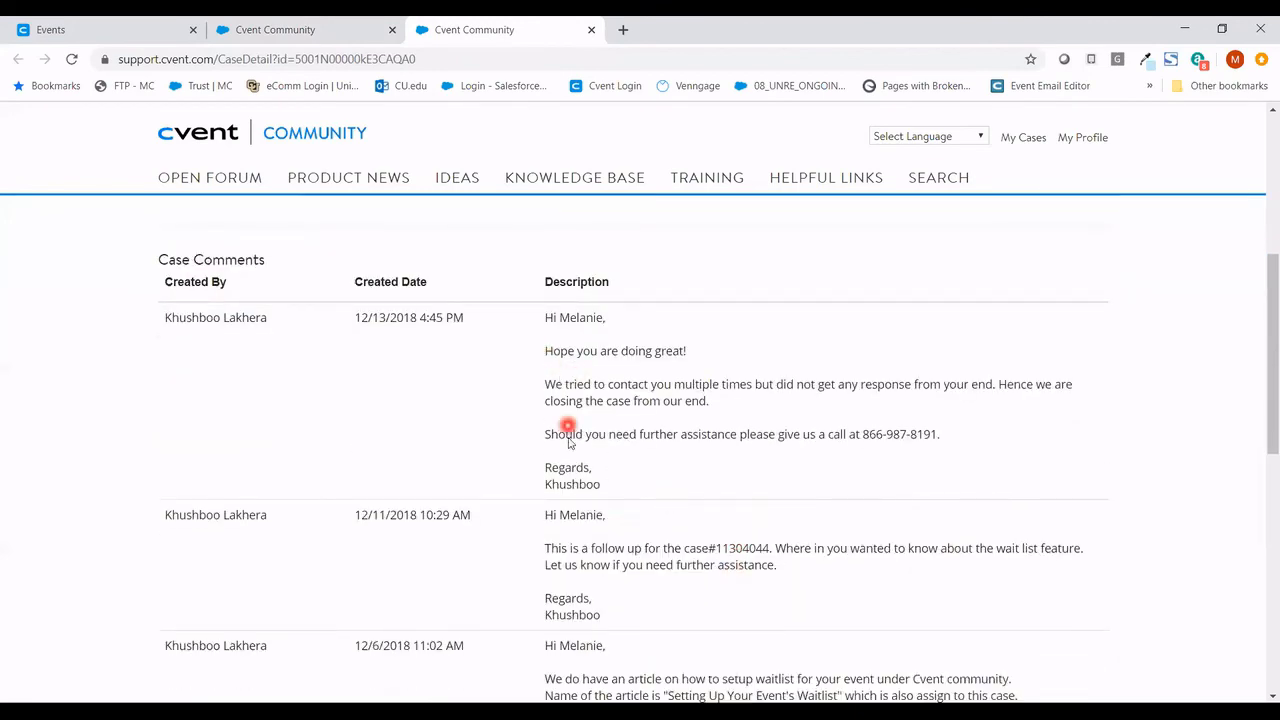
scroll(575, 458, down, 3)
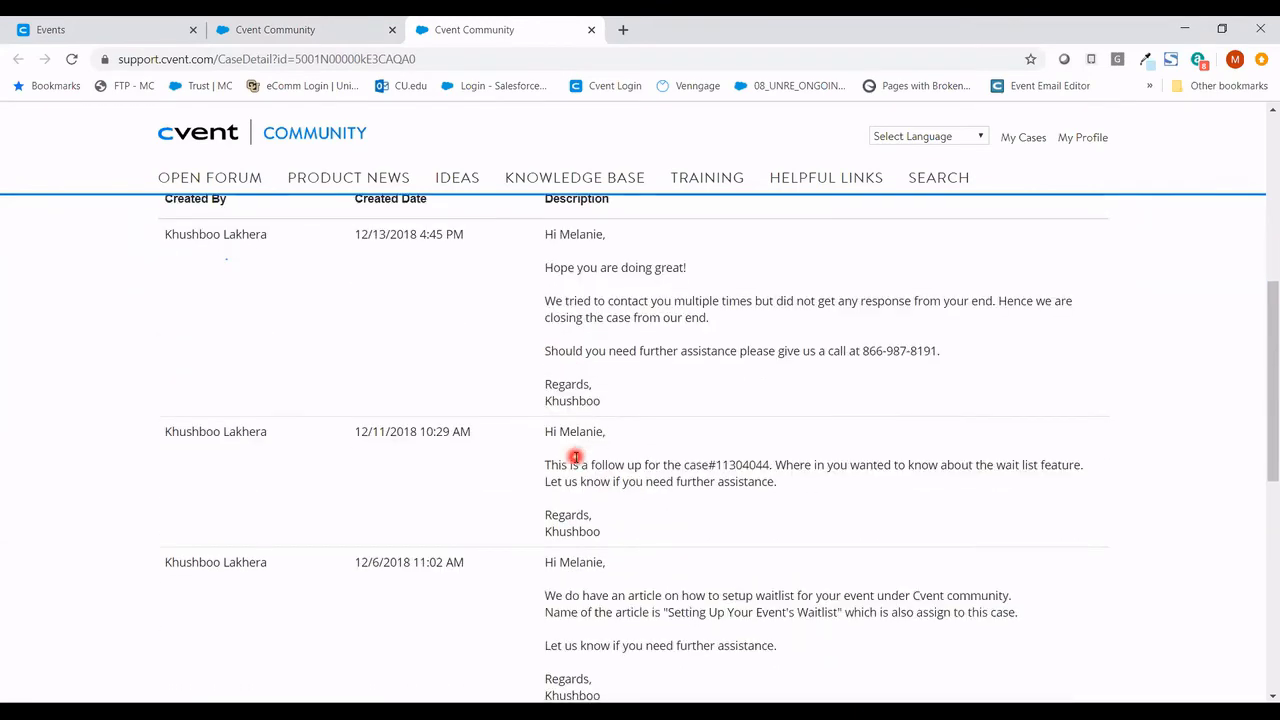
scroll(575, 458, down, 2)
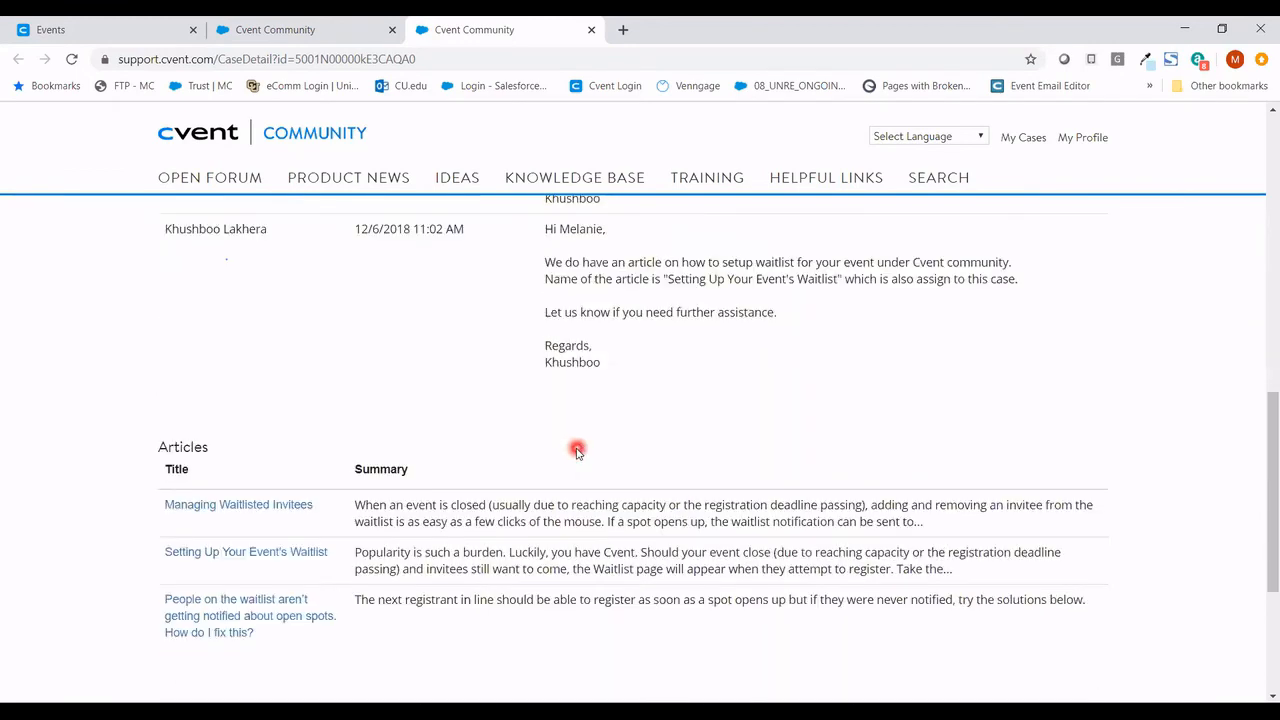
scroll(527, 443, down, 1)
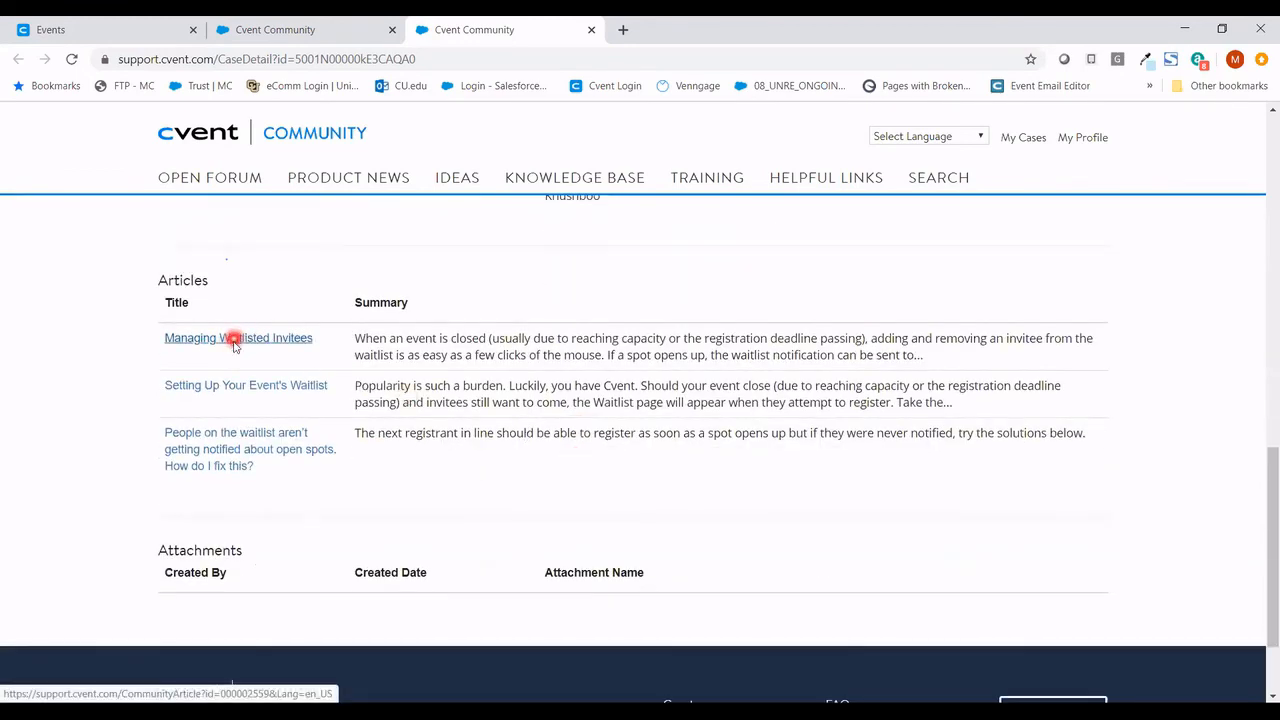
click(250, 440)
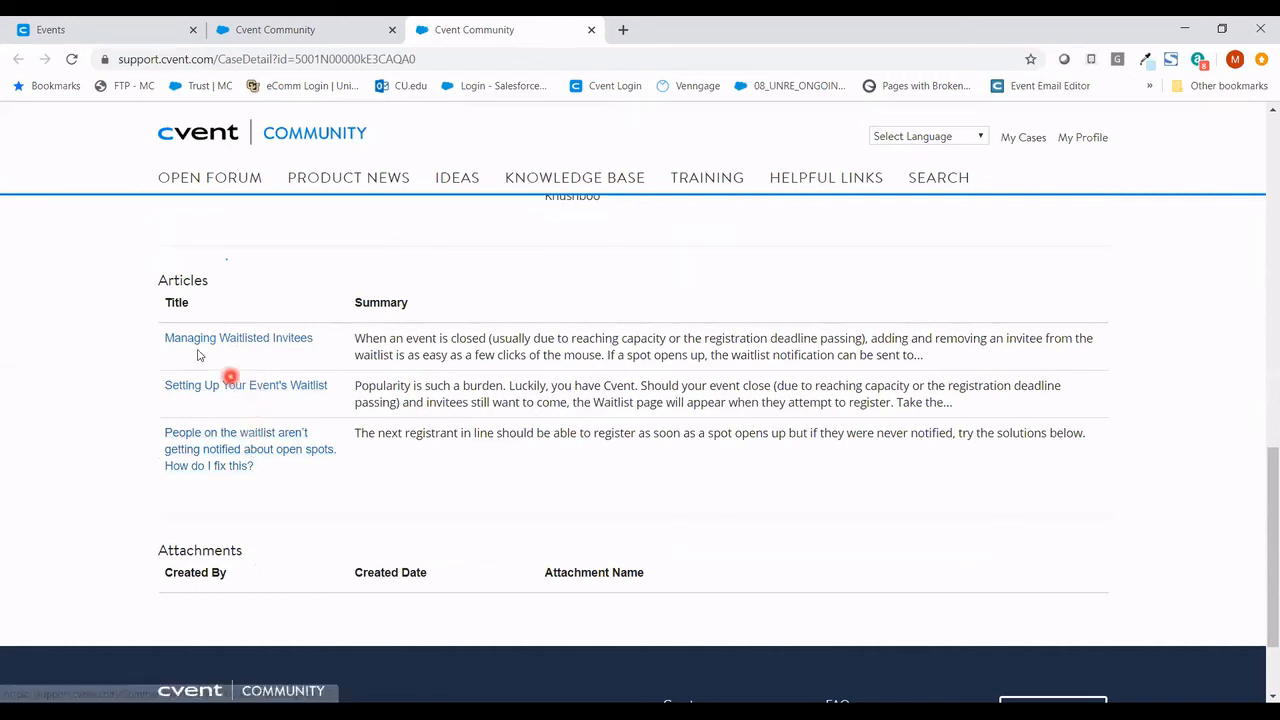
key(ctrl+w)
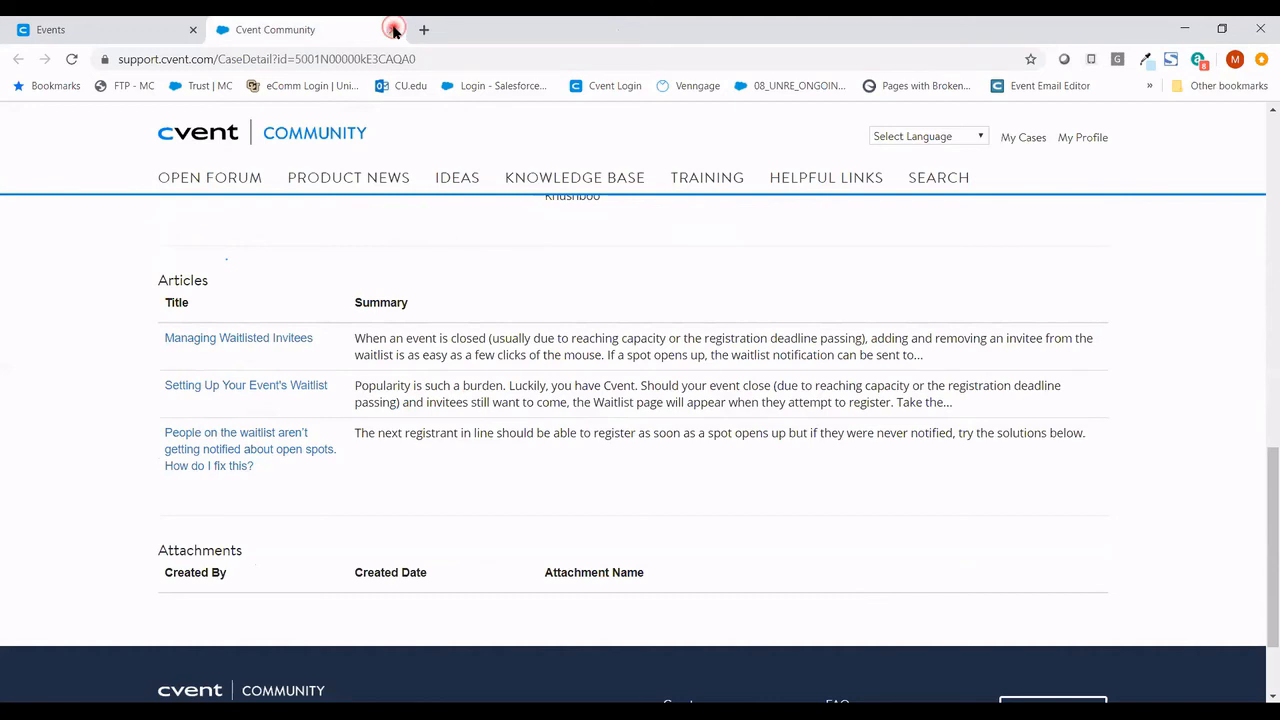
- Back on the Events list, start a new event built 'Using an event template'
click(393, 30)
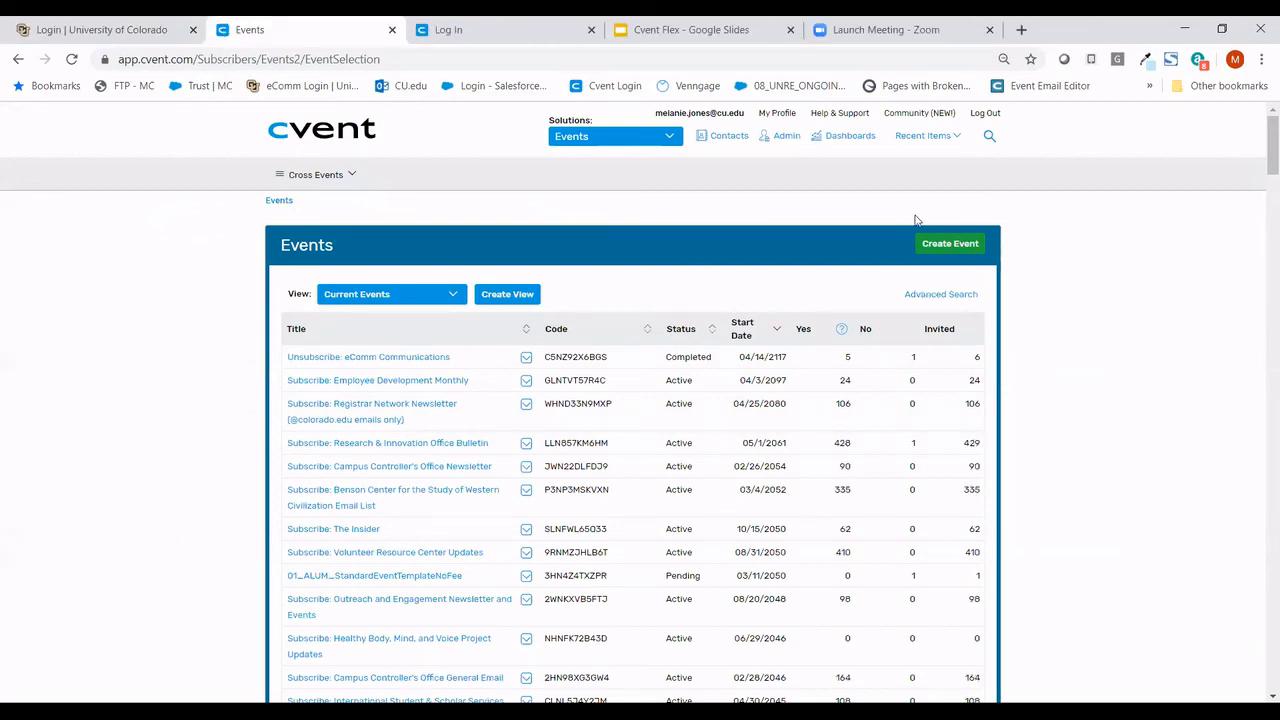
click(954, 250)
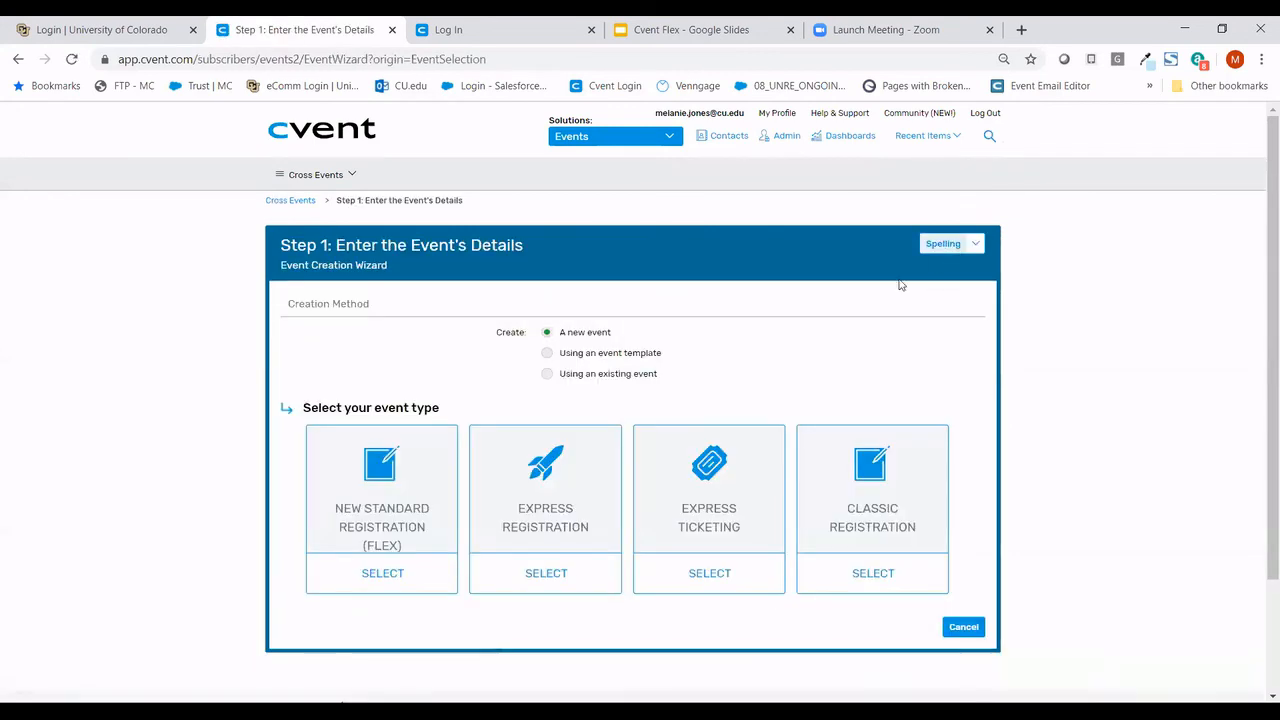
click(548, 354)
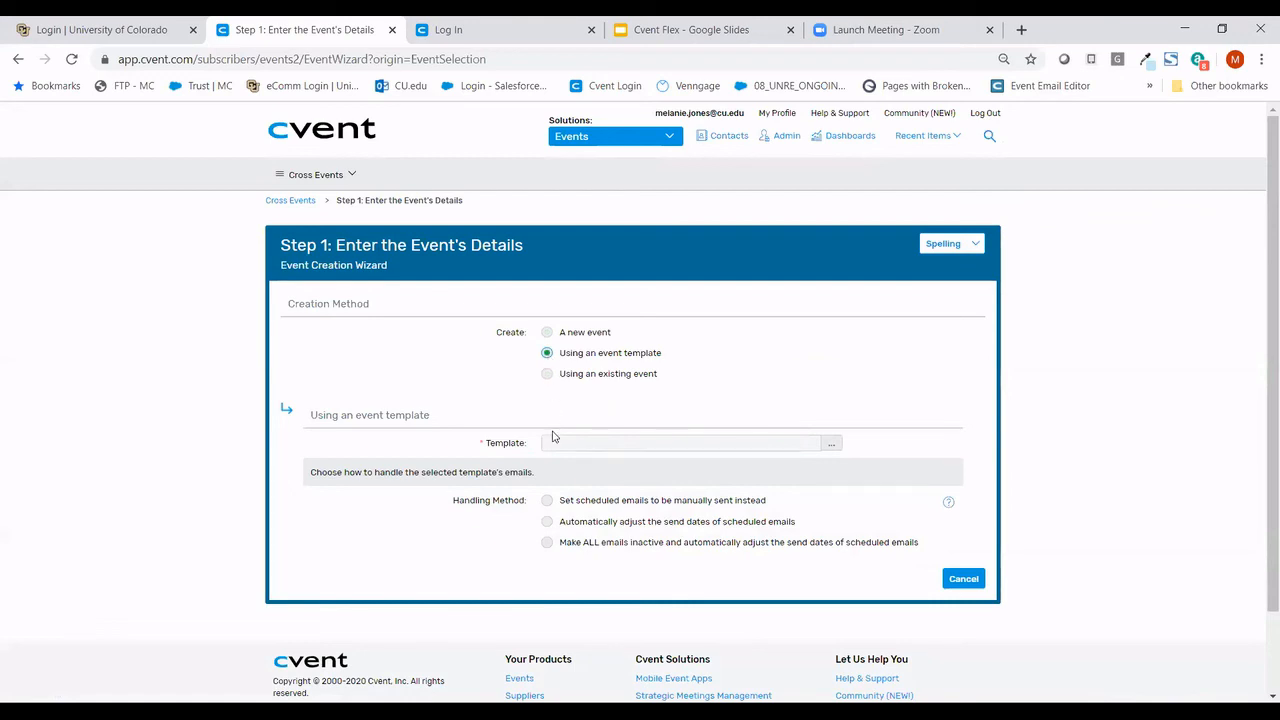
- Filter templates by 'Flex Event' and select Flex Event Image with 50% White Overlay
click(831, 449)
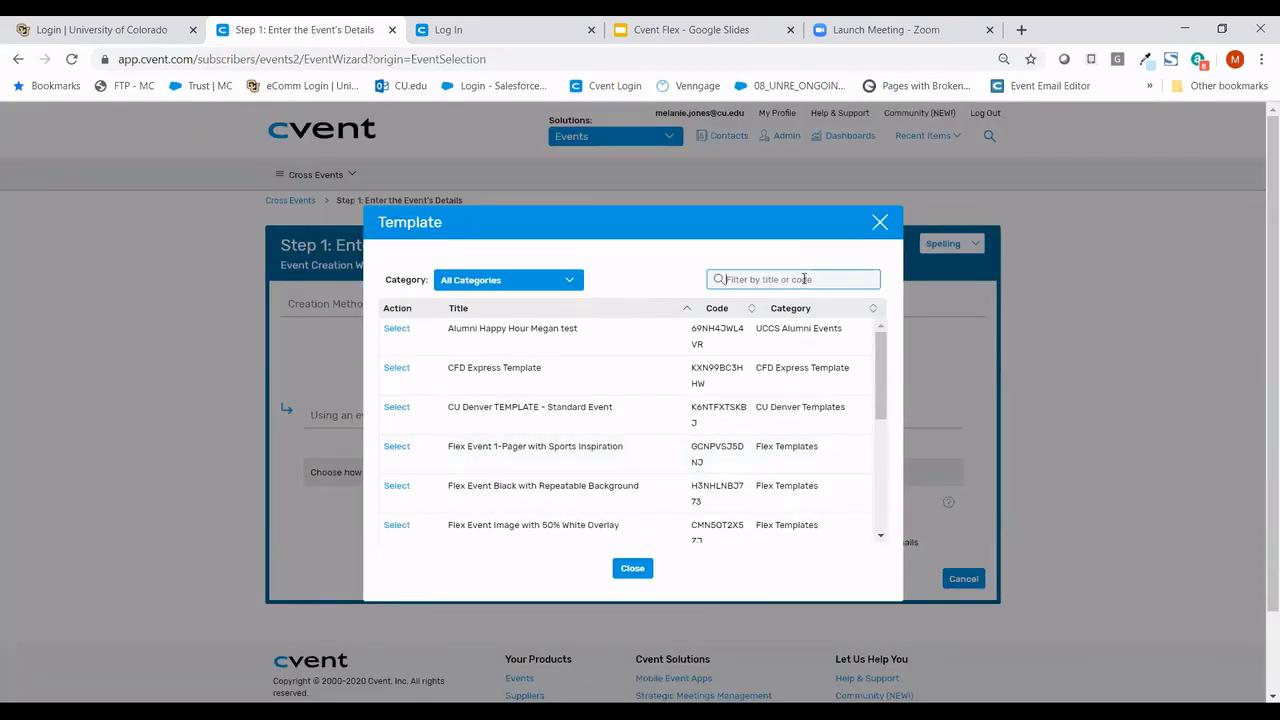
text(Fle)
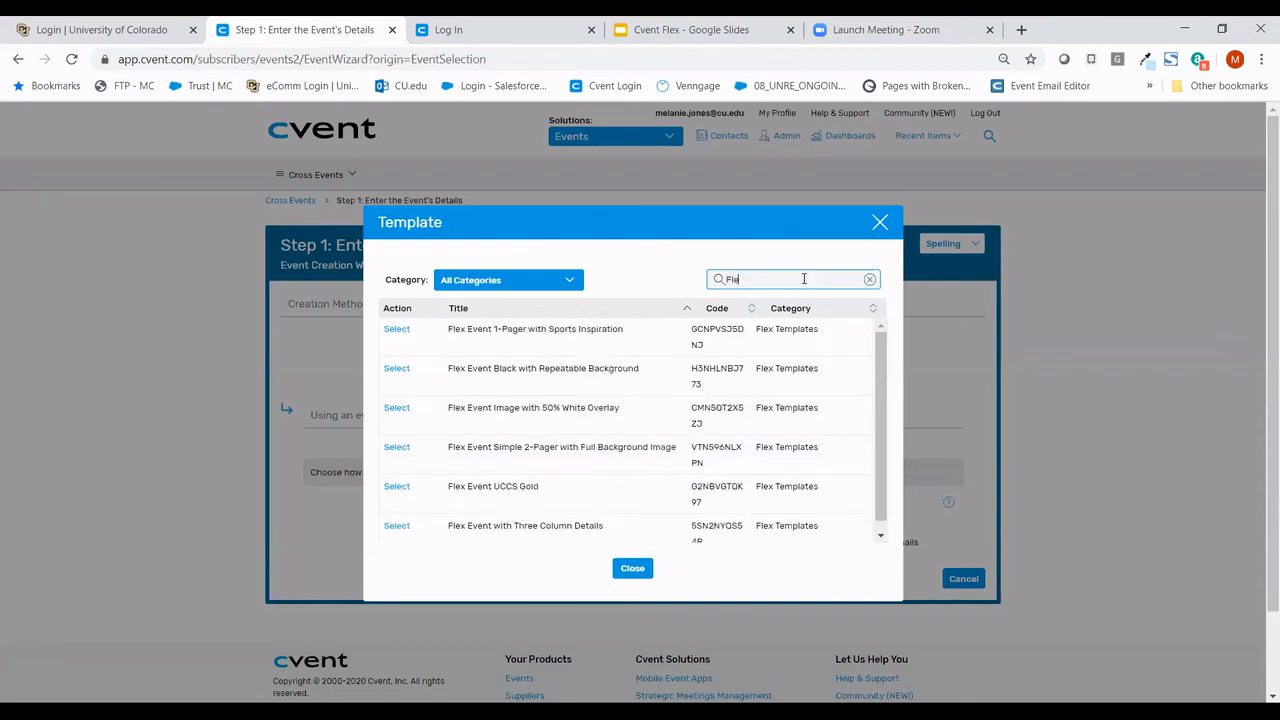
text(x Event)
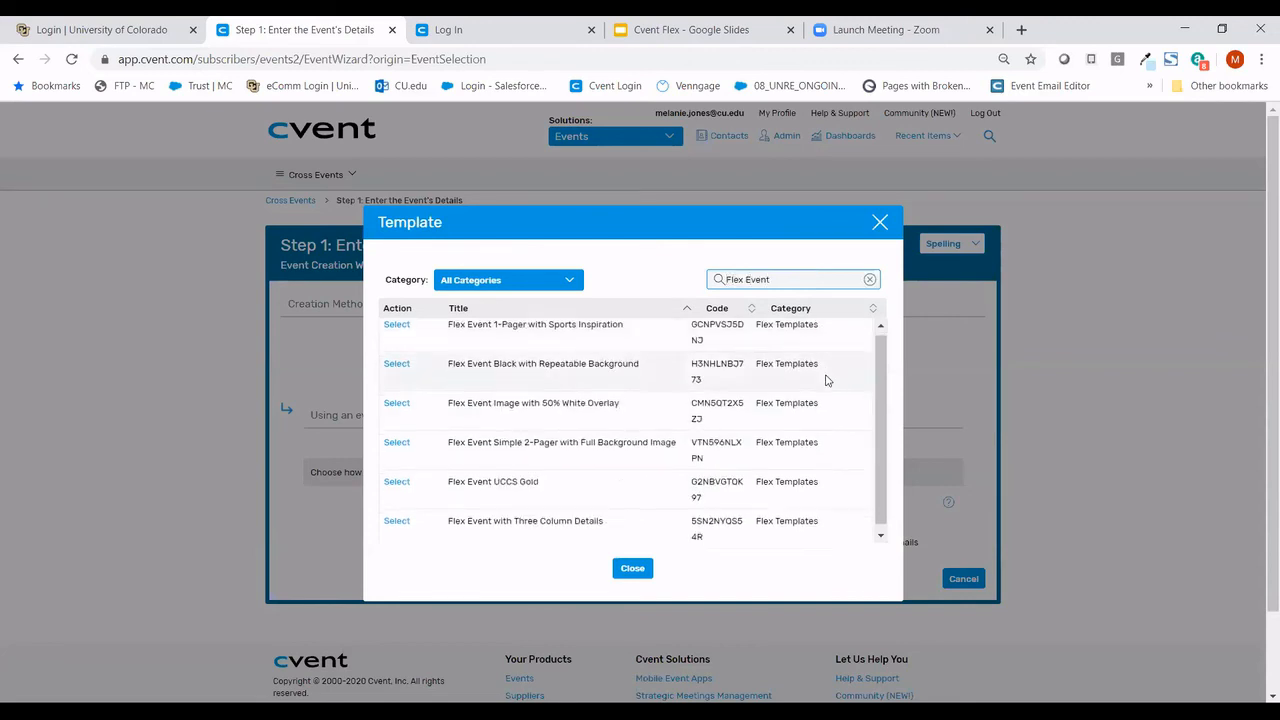
scroll(826, 378, down, 1)
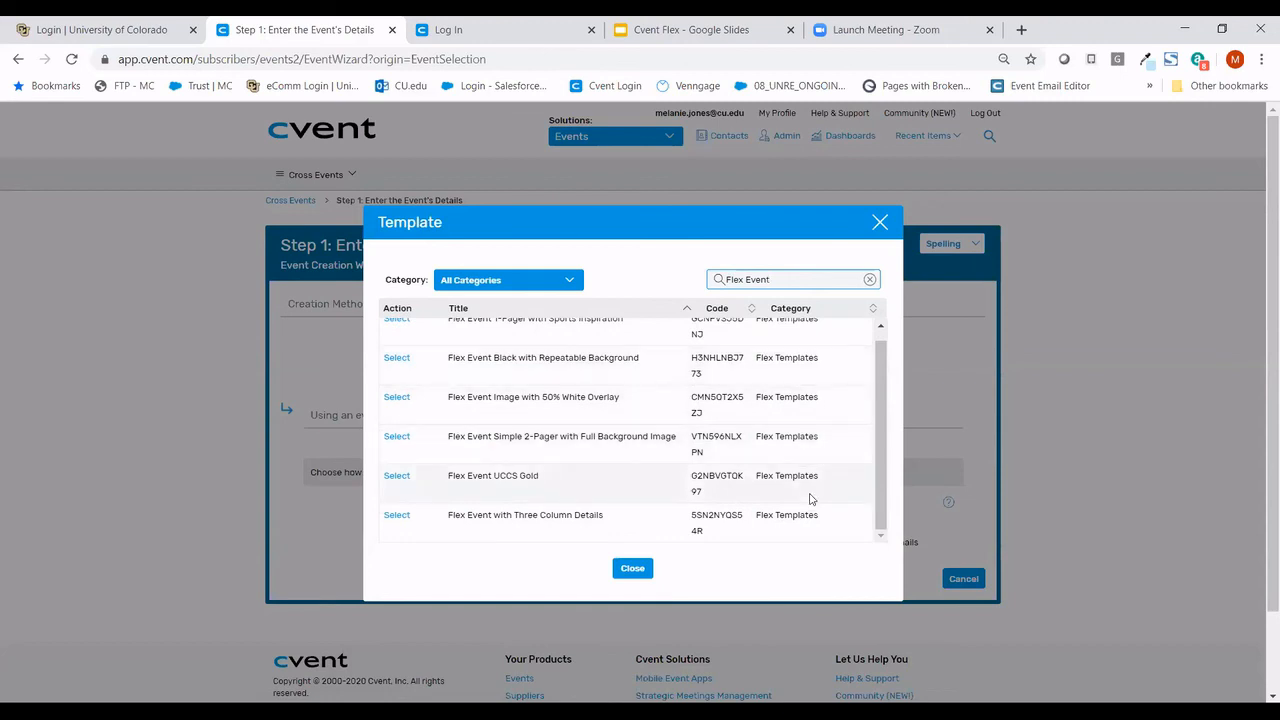
scroll(811, 498, up, 1)
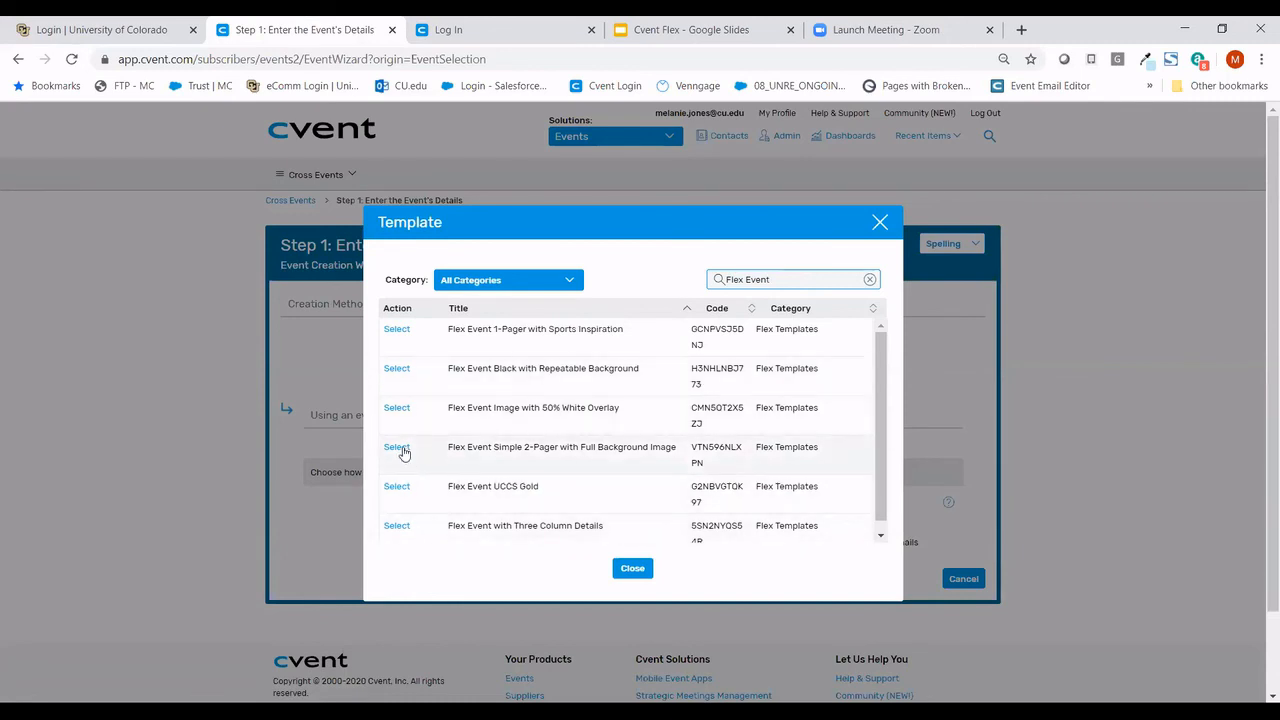
click(392, 410)
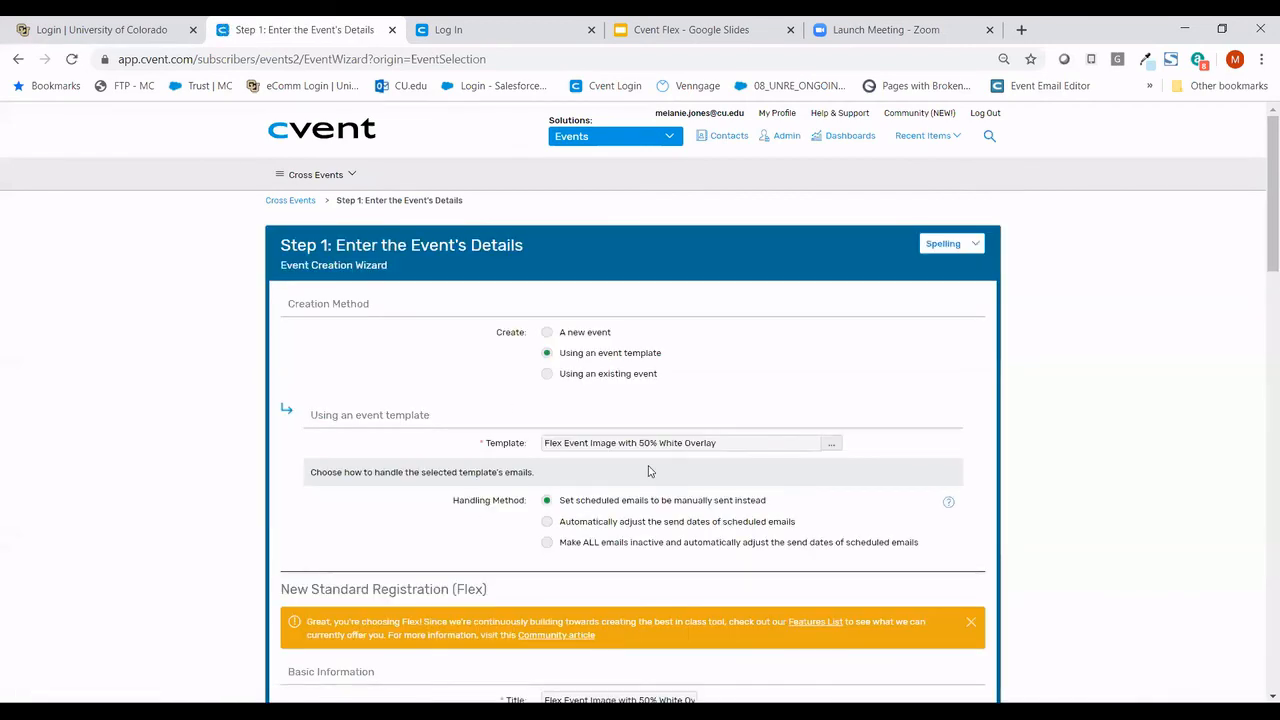
scroll(648, 471, down, 1)
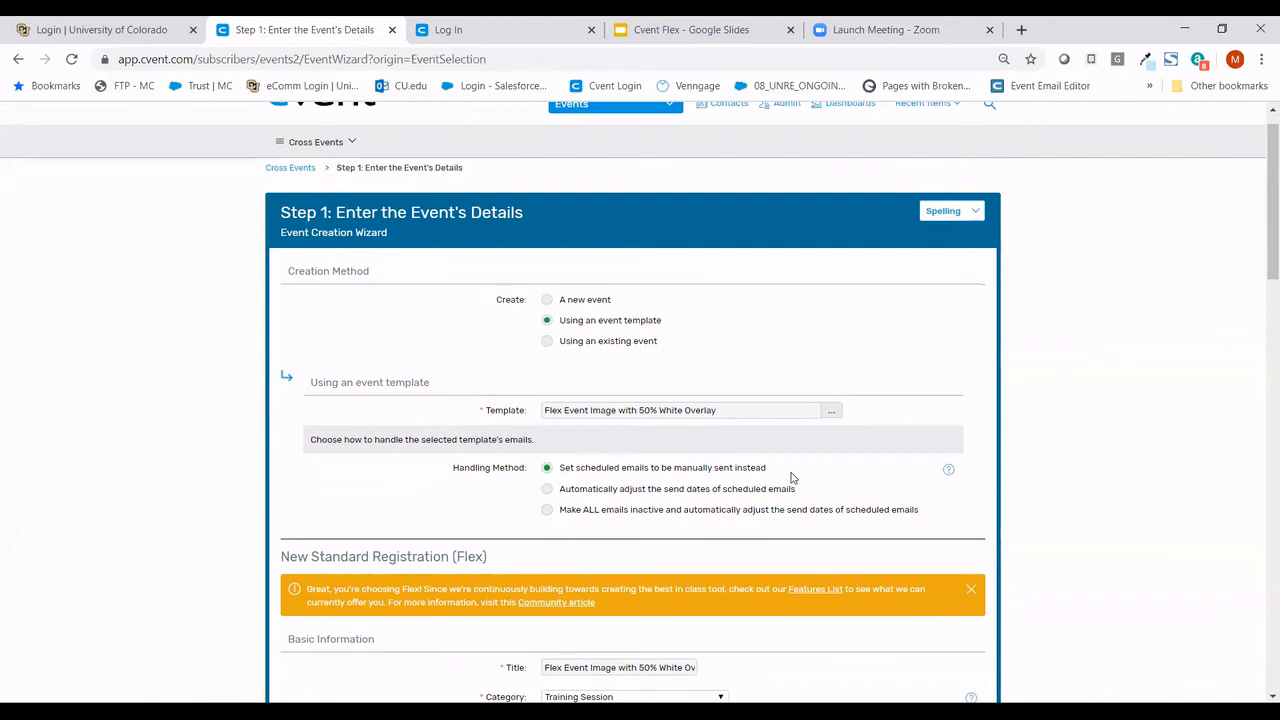
scroll(792, 478, down, 1)
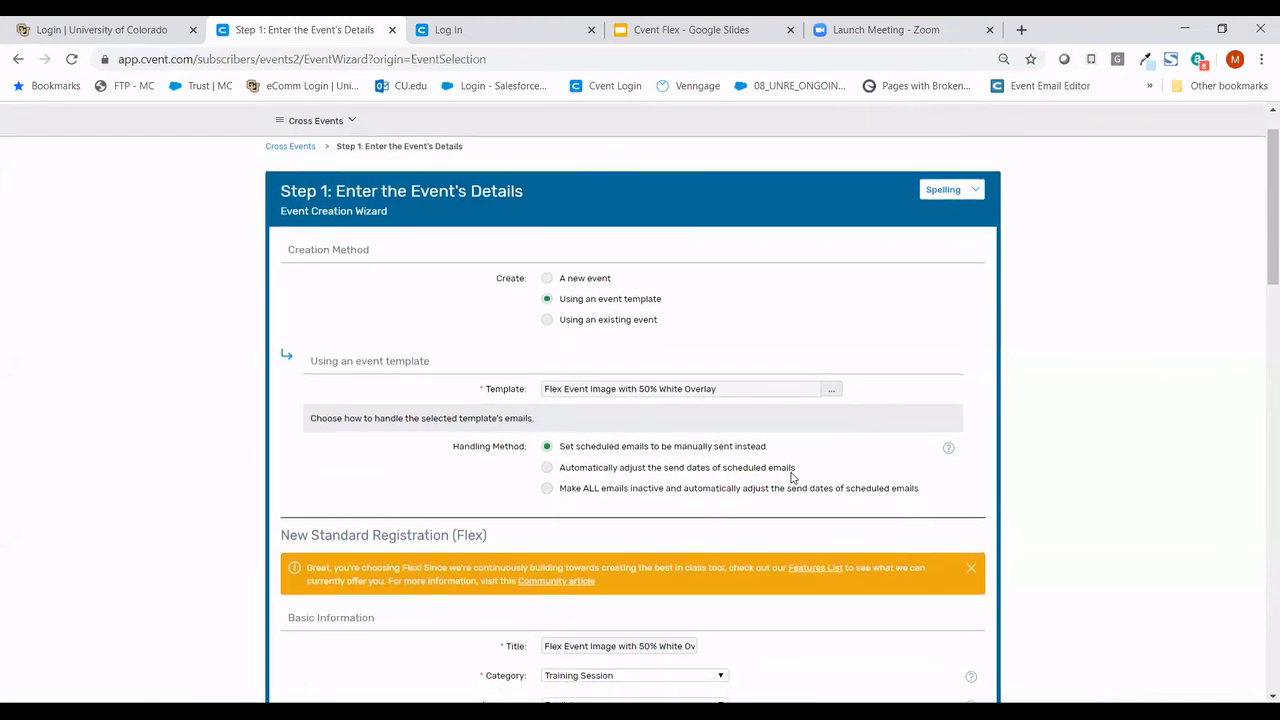
scroll(792, 478, down, 3)
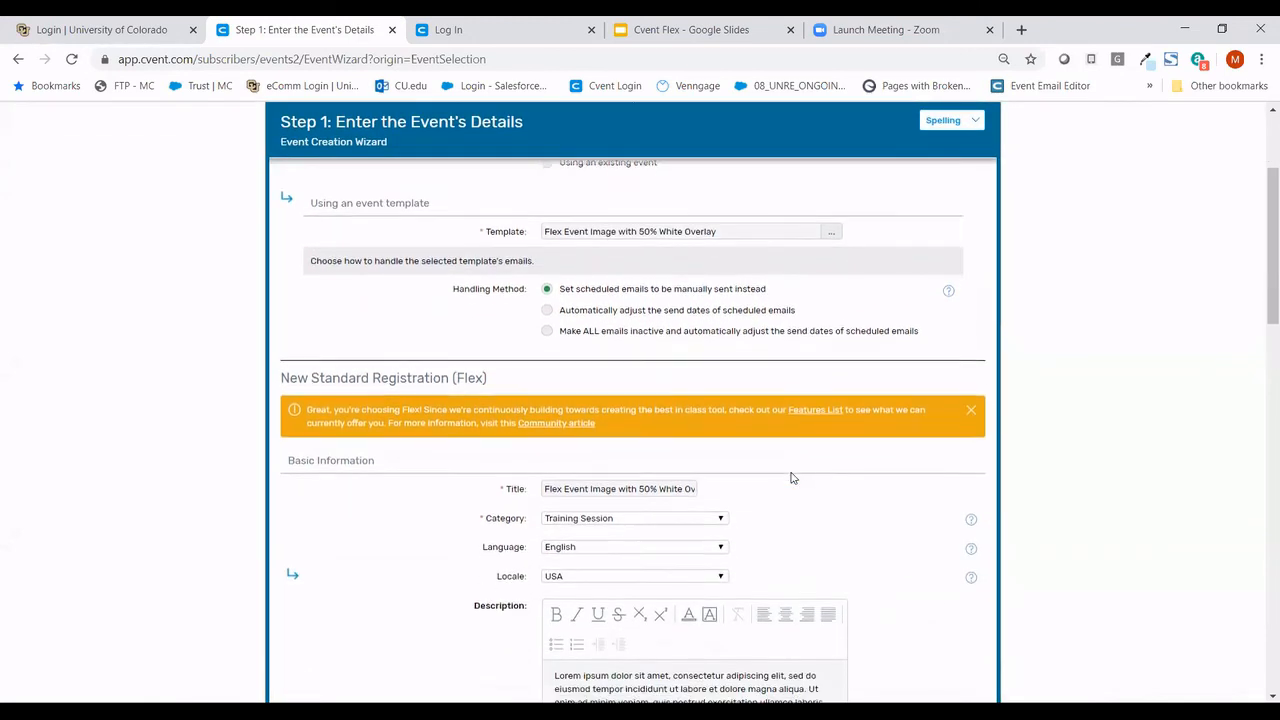
scroll(792, 478, down, 2)
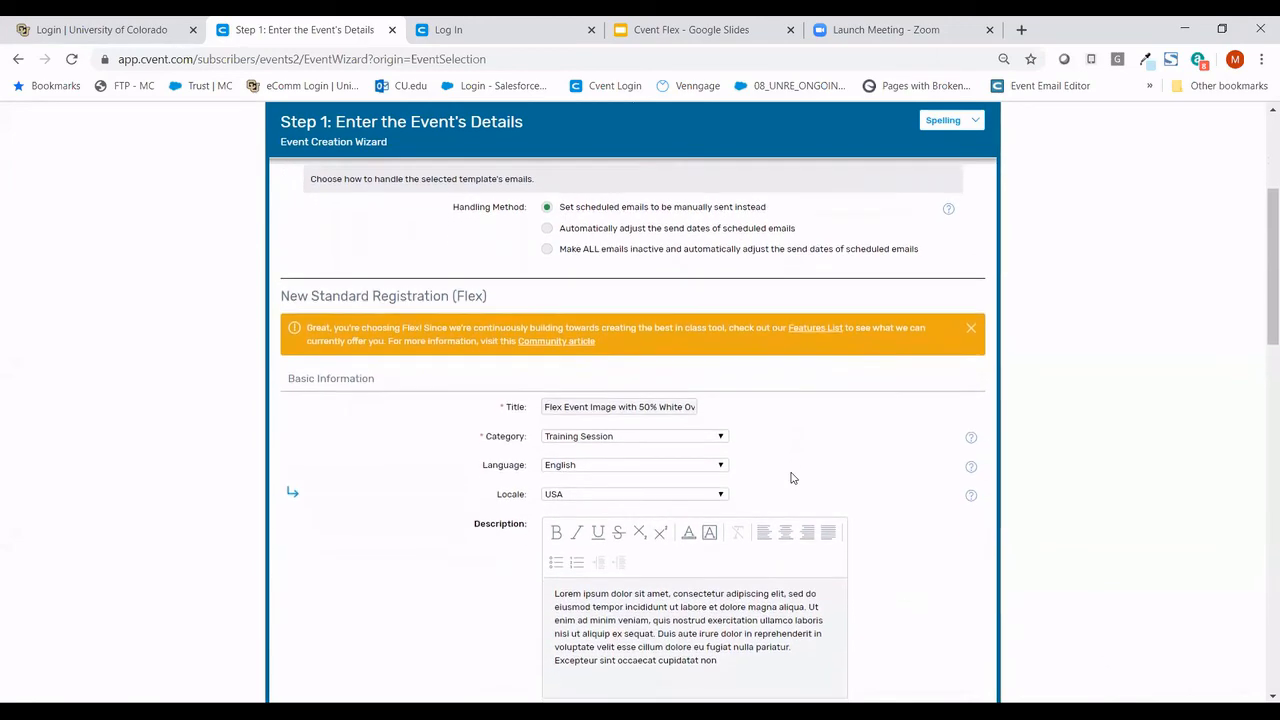
scroll(792, 478, down, 1)
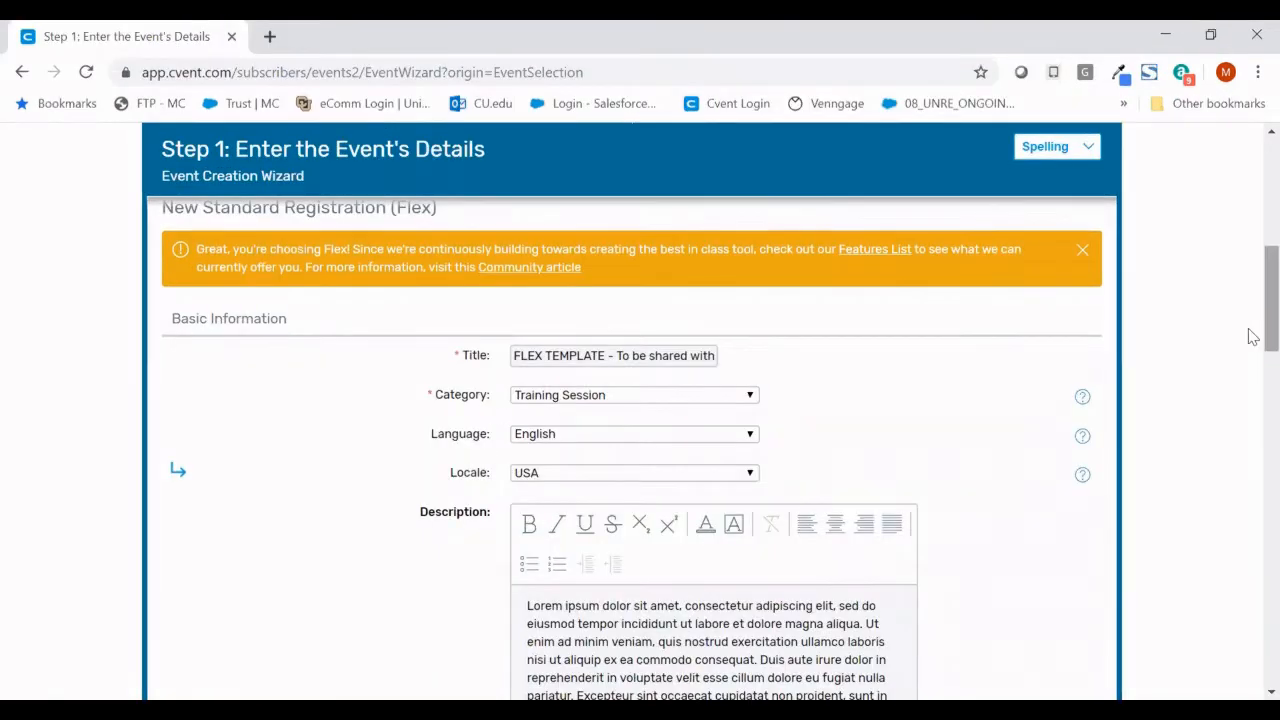
- Retitle the event 'New User Training', keeping Training Session category, English language and USA locale
triple_click(687, 358)
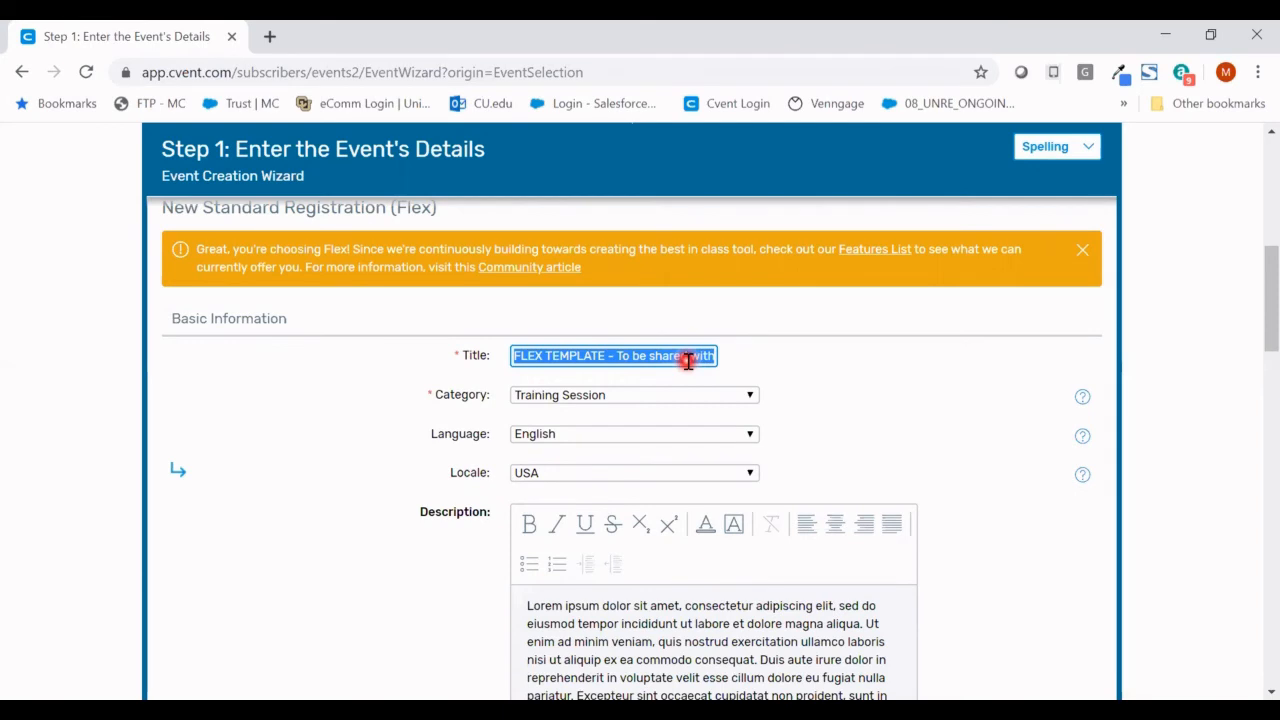
text(New )
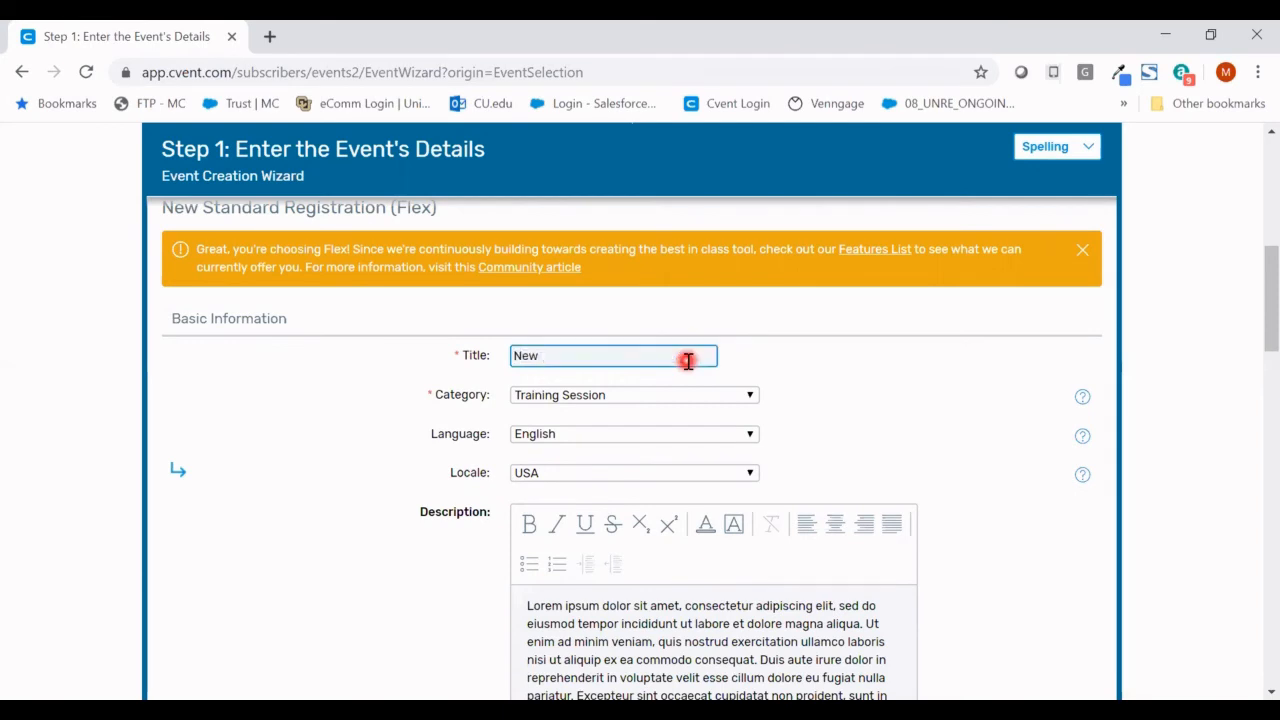
text(User Training)
click(743, 398)
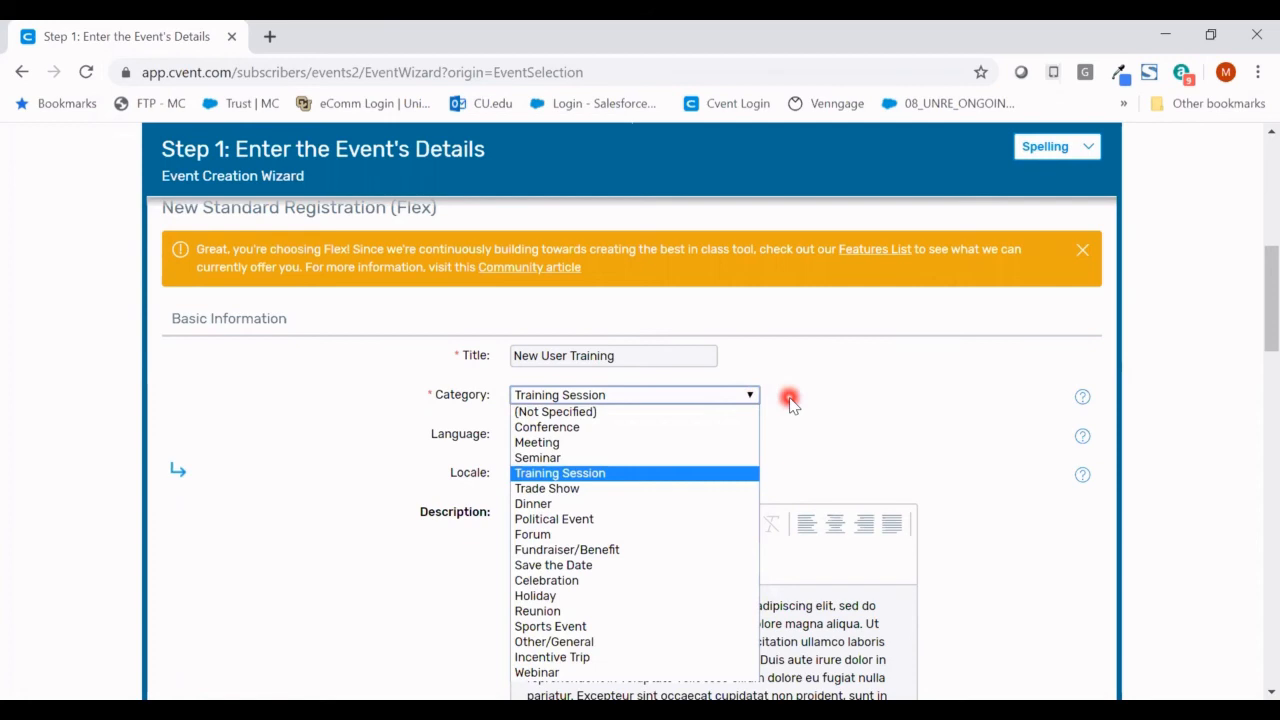
click(790, 401)
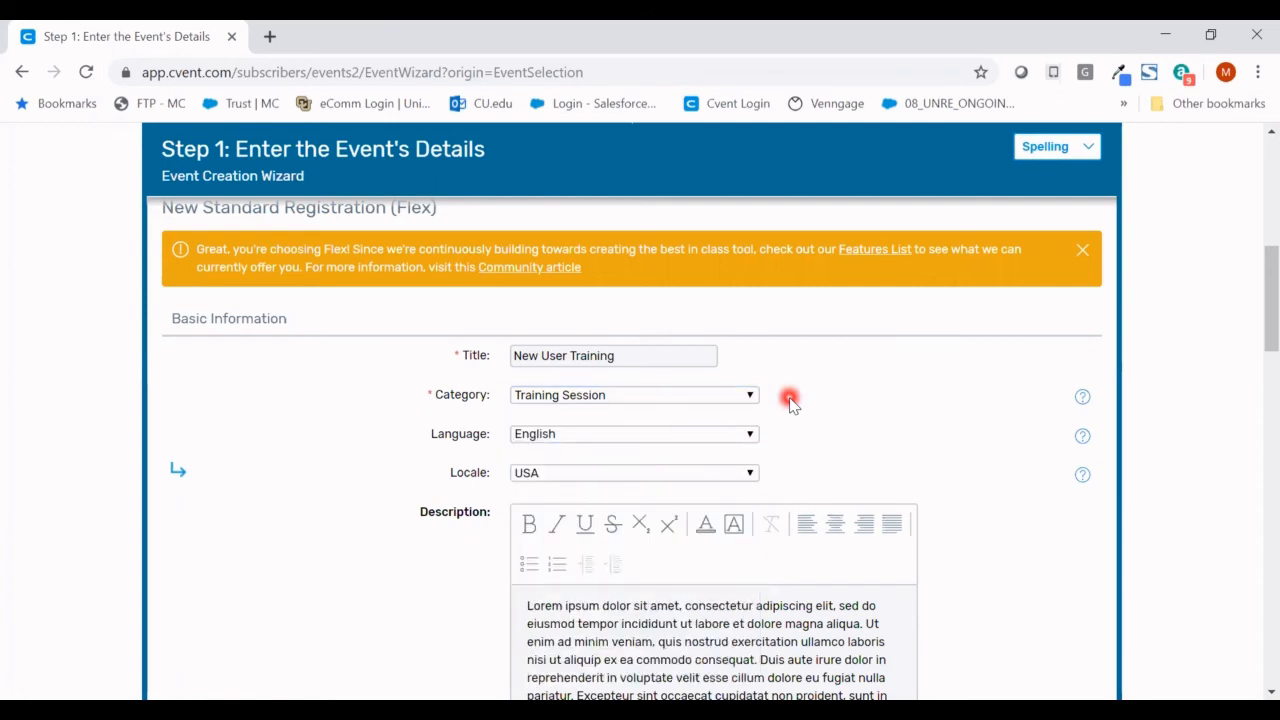
click(751, 438)
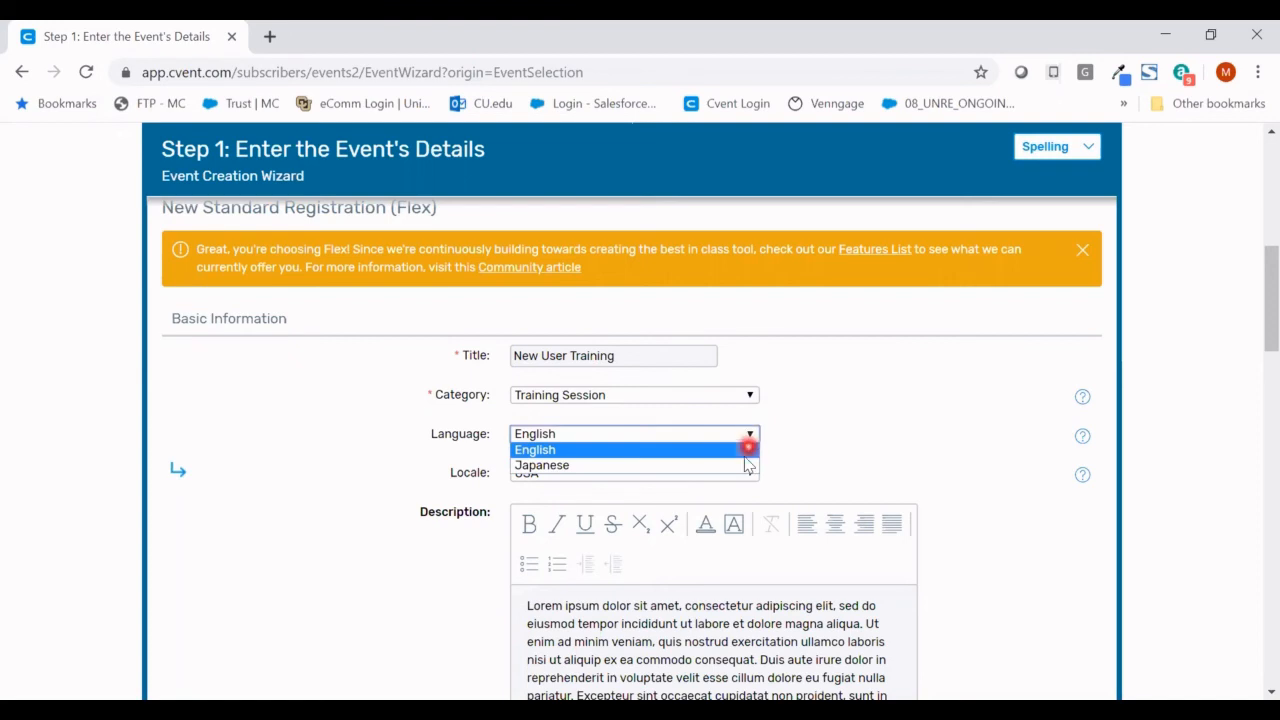
click(780, 472)
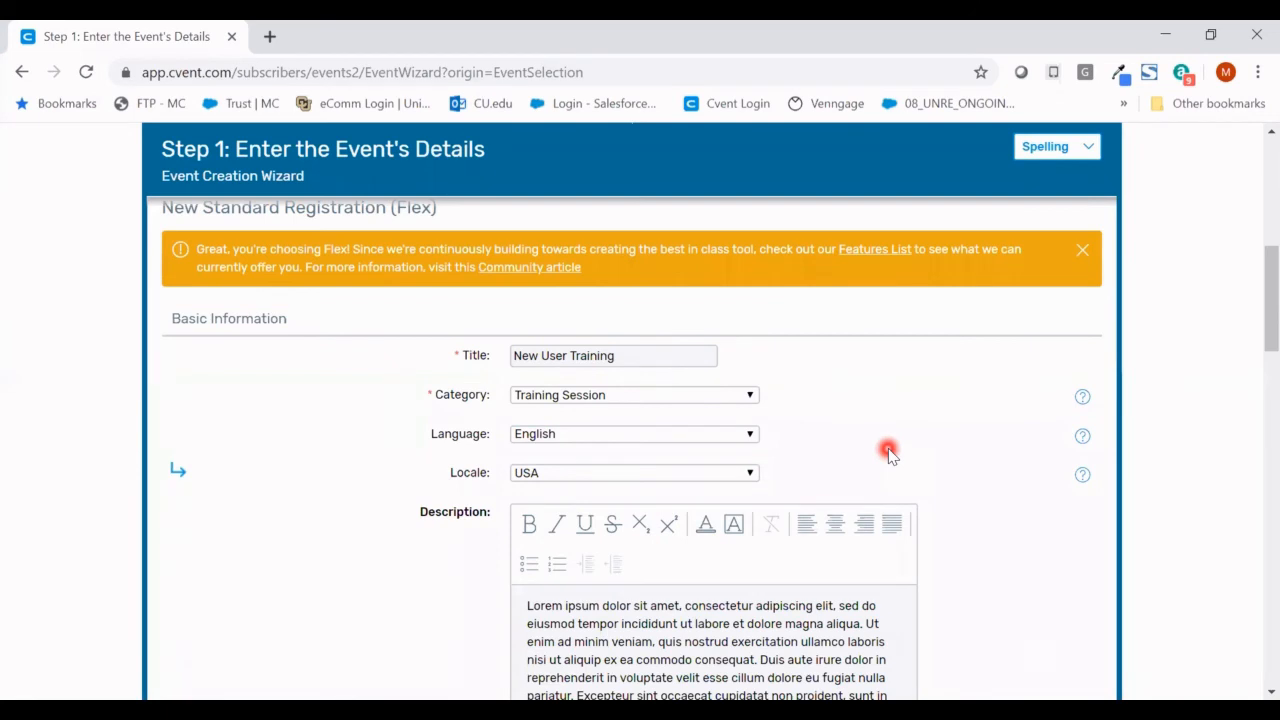
scroll(888, 454, down, 1)
click(697, 378)
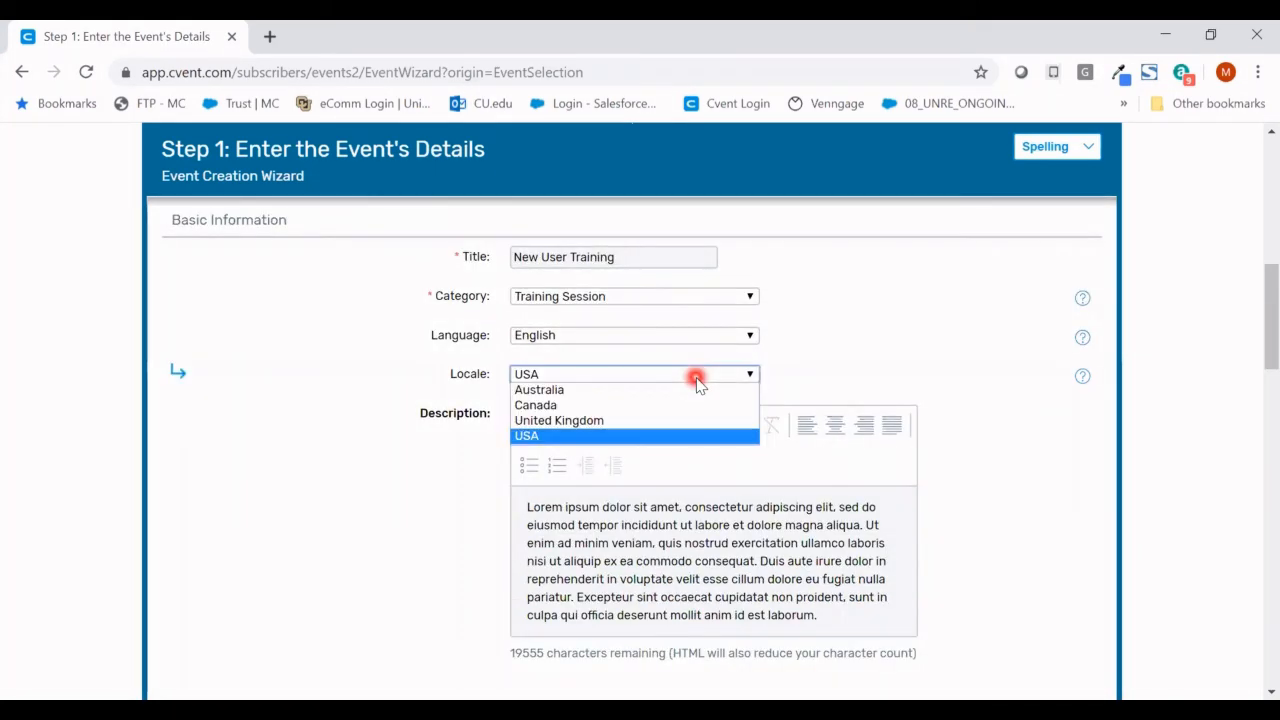
click(697, 378)
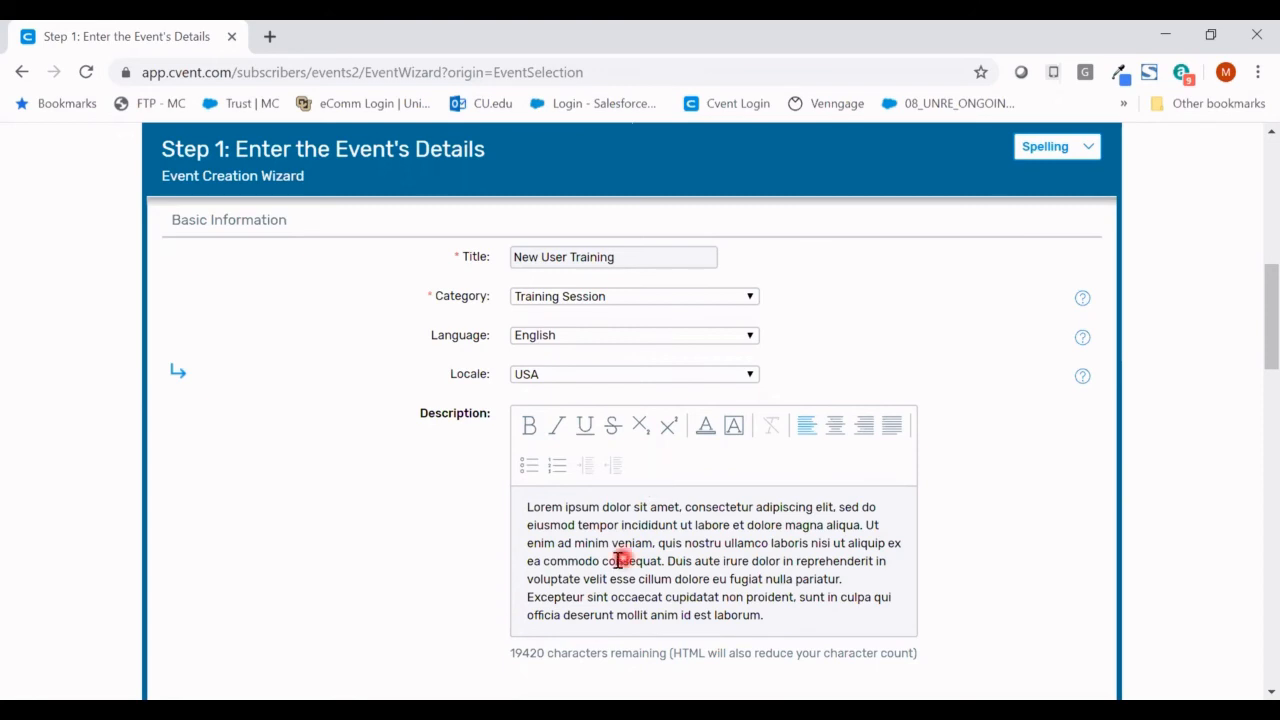
- Bold the 'veniam… consequat.' sentence and center-align the whole event description
drag(611, 543, 665, 561)
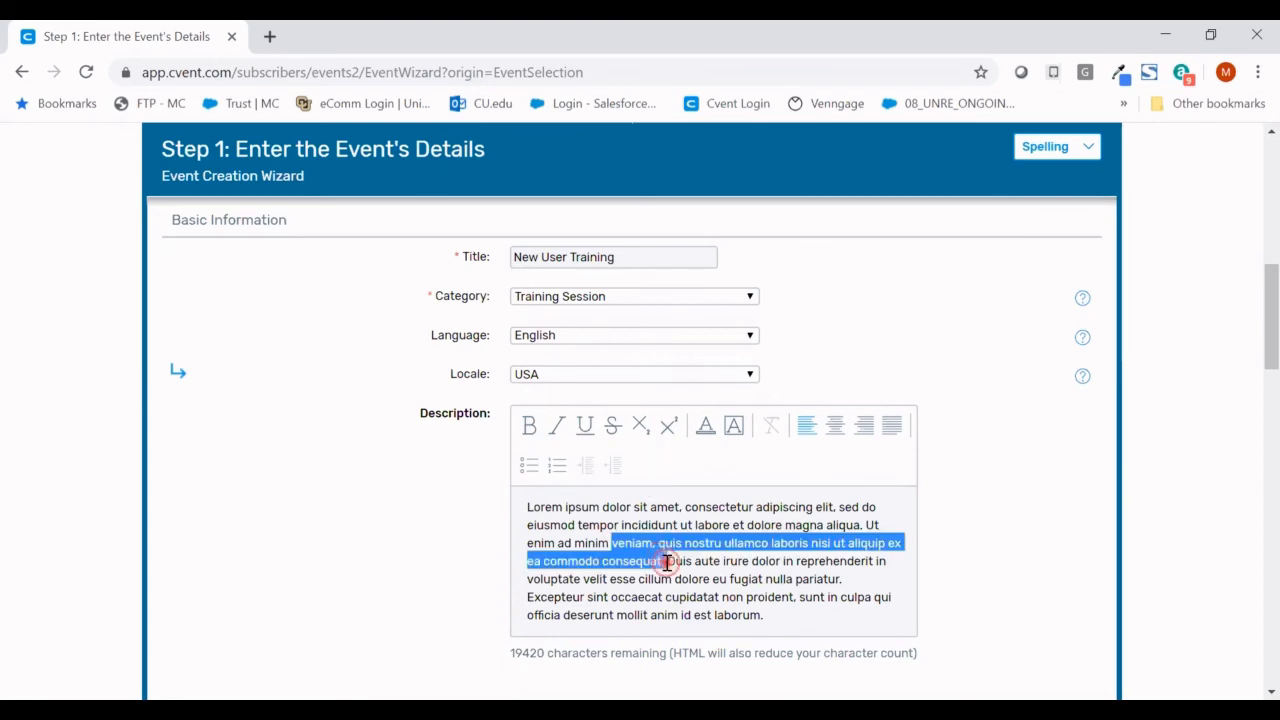
click(530, 428)
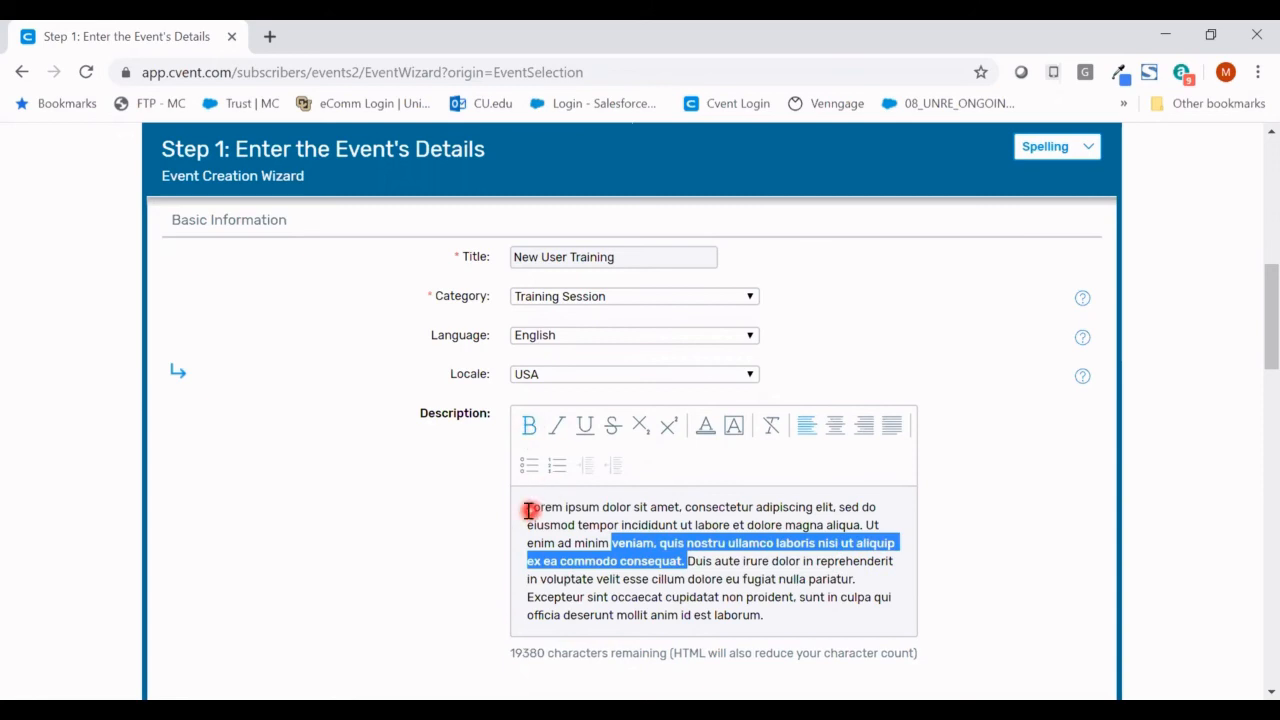
drag(527, 507, 787, 616)
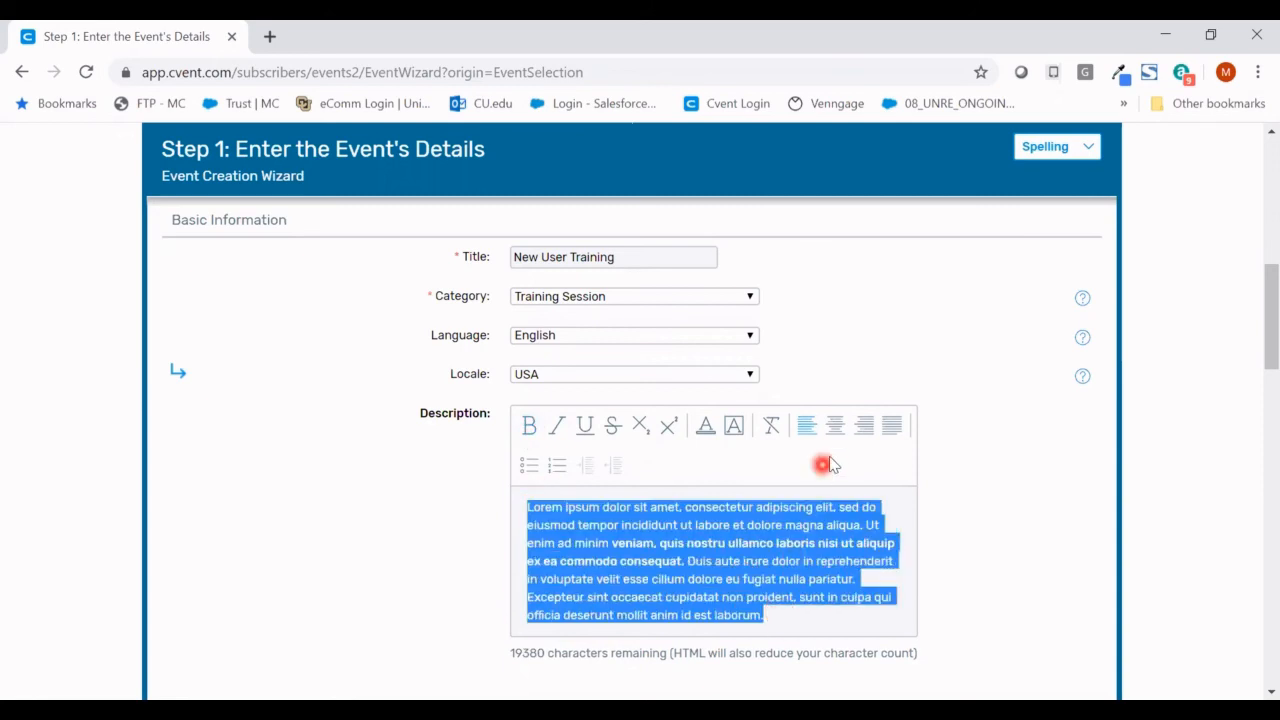
click(834, 427)
click(966, 480)
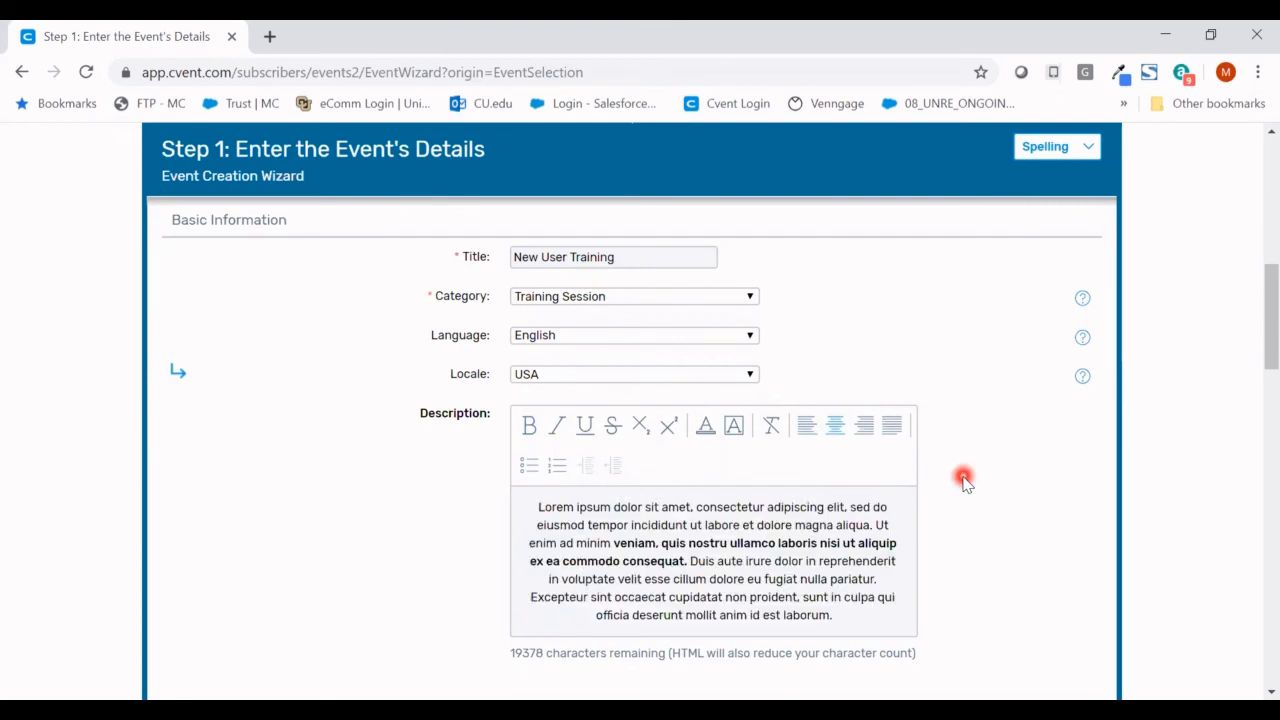
scroll(986, 290, down, 5)
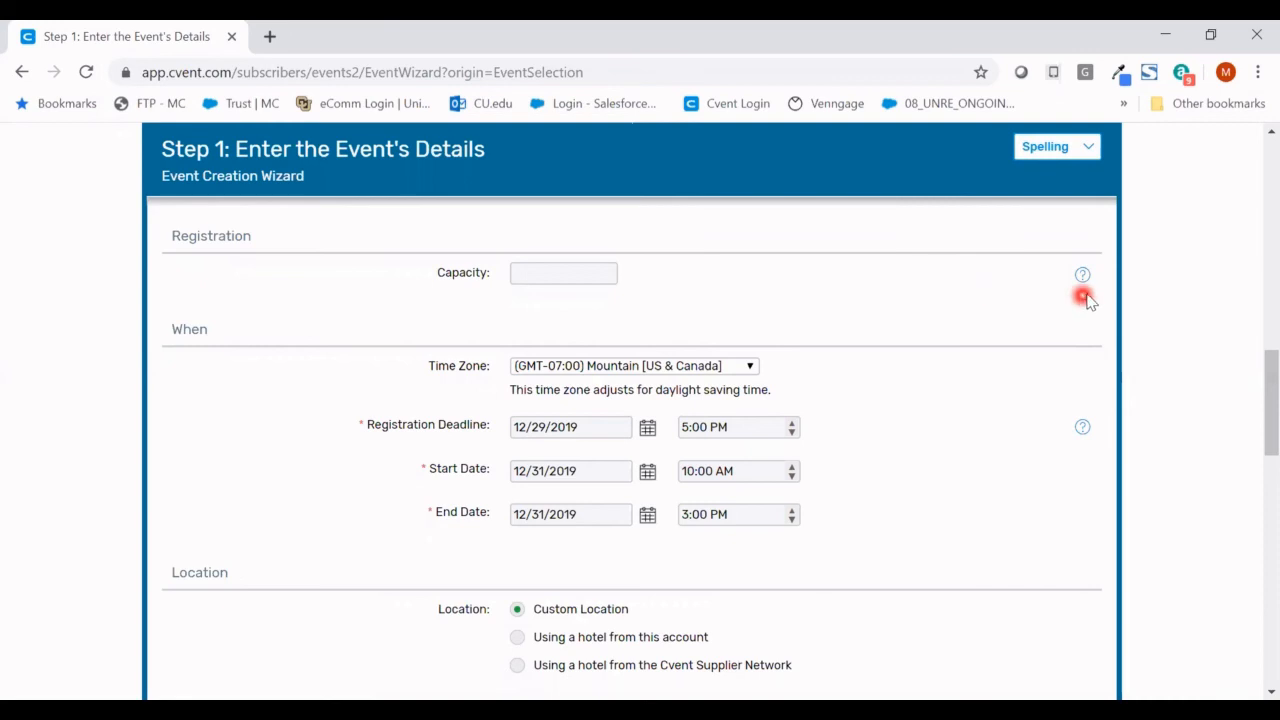
- Check the field help tips and Registration Deadline picker, leaving the deadline unchanged
mouse_move(1083, 276)
scroll(706, 305, down, 1)
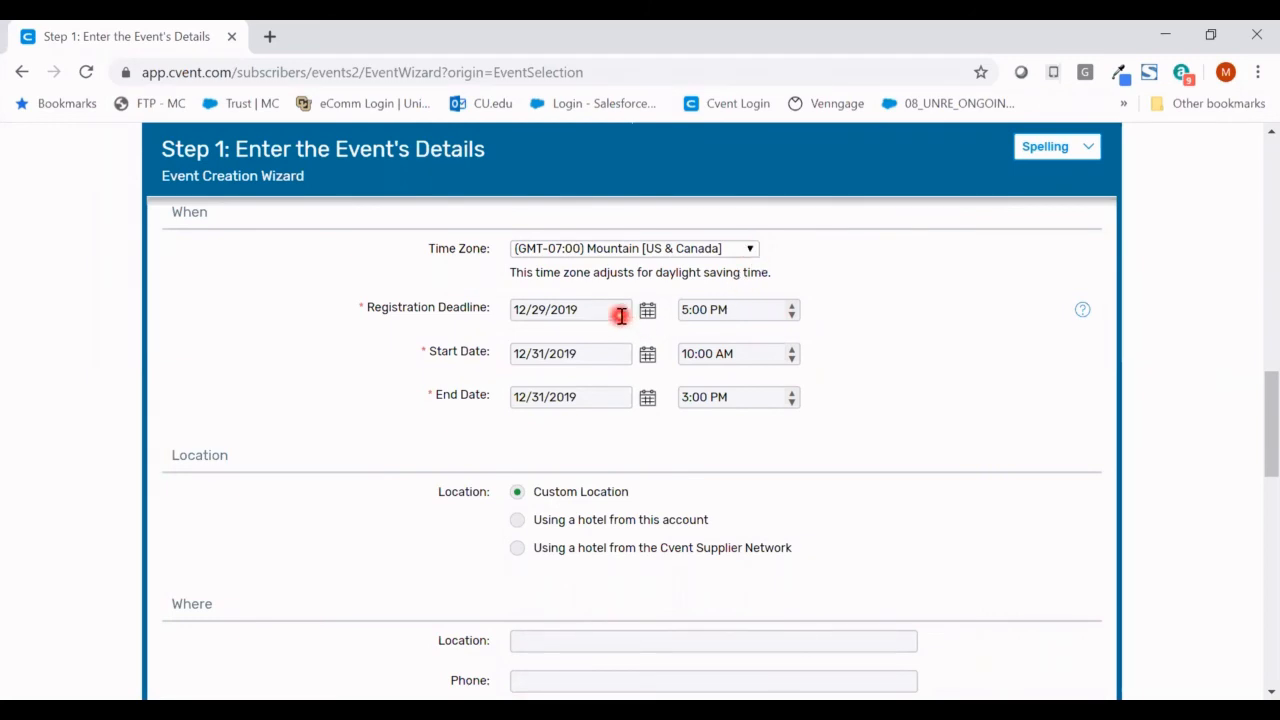
mouse_move(1082, 312)
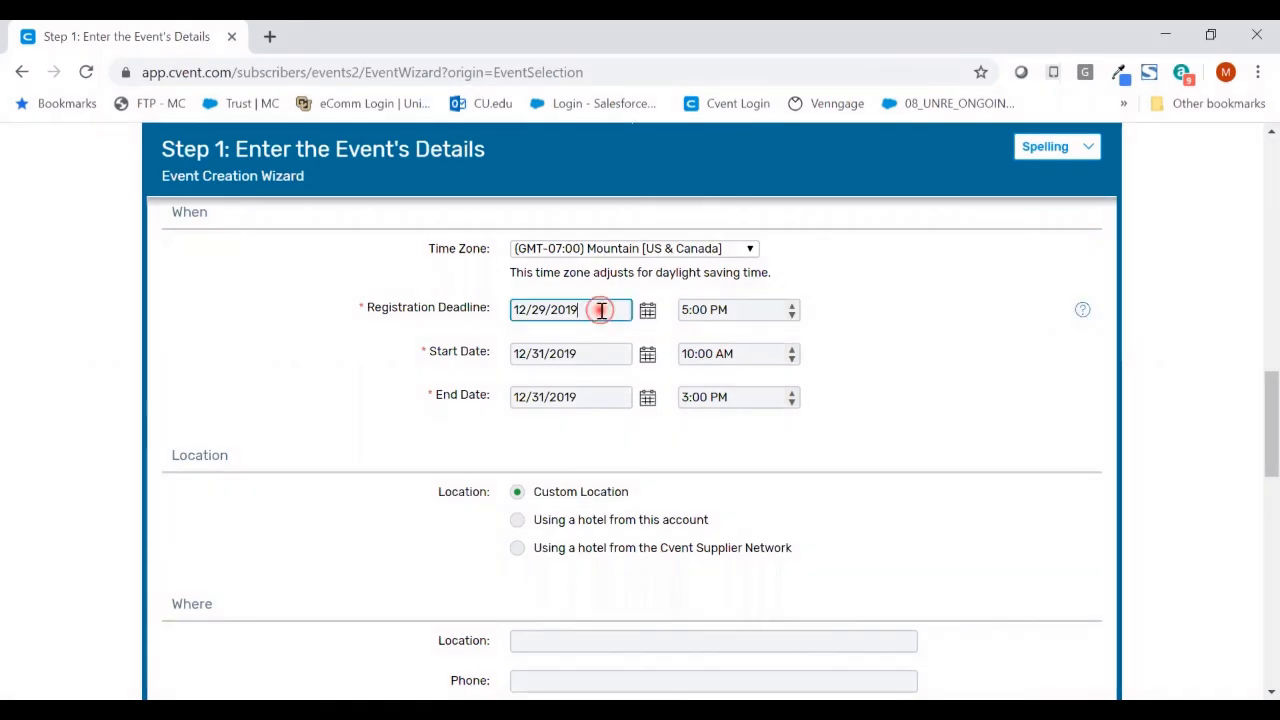
drag(592, 310, 513, 310)
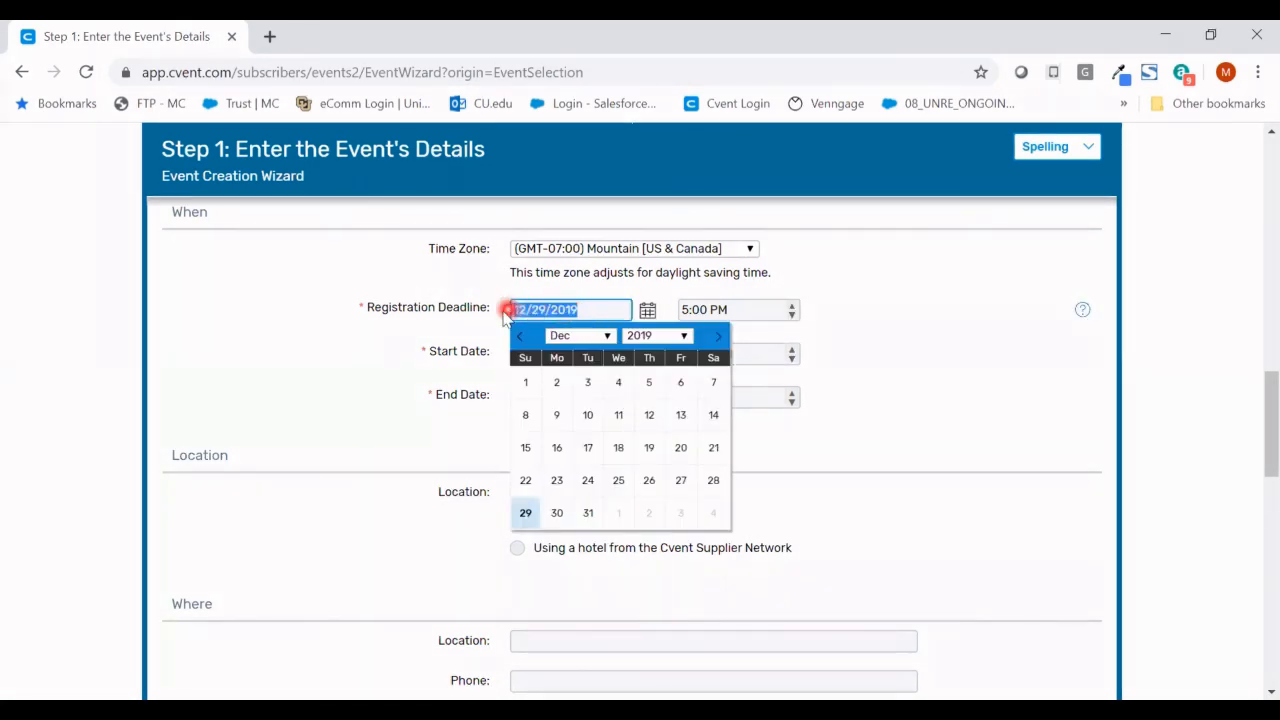
click(503, 312)
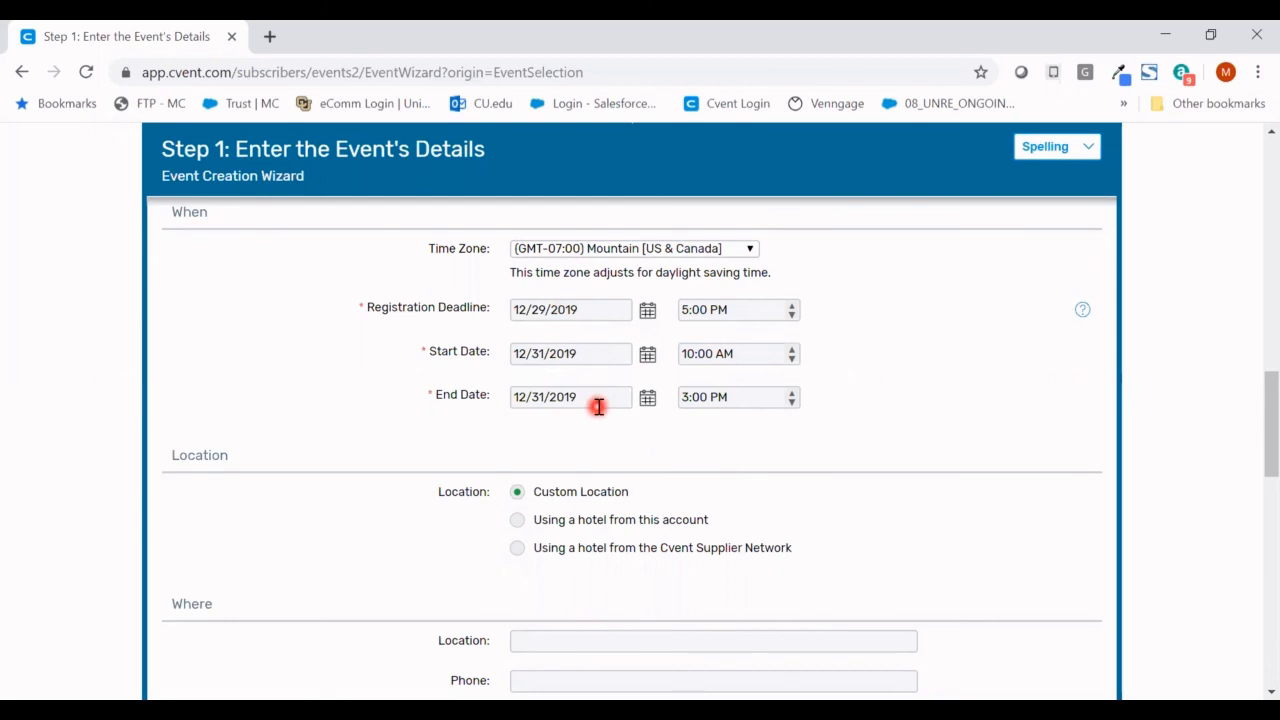
scroll(846, 349, down, 2)
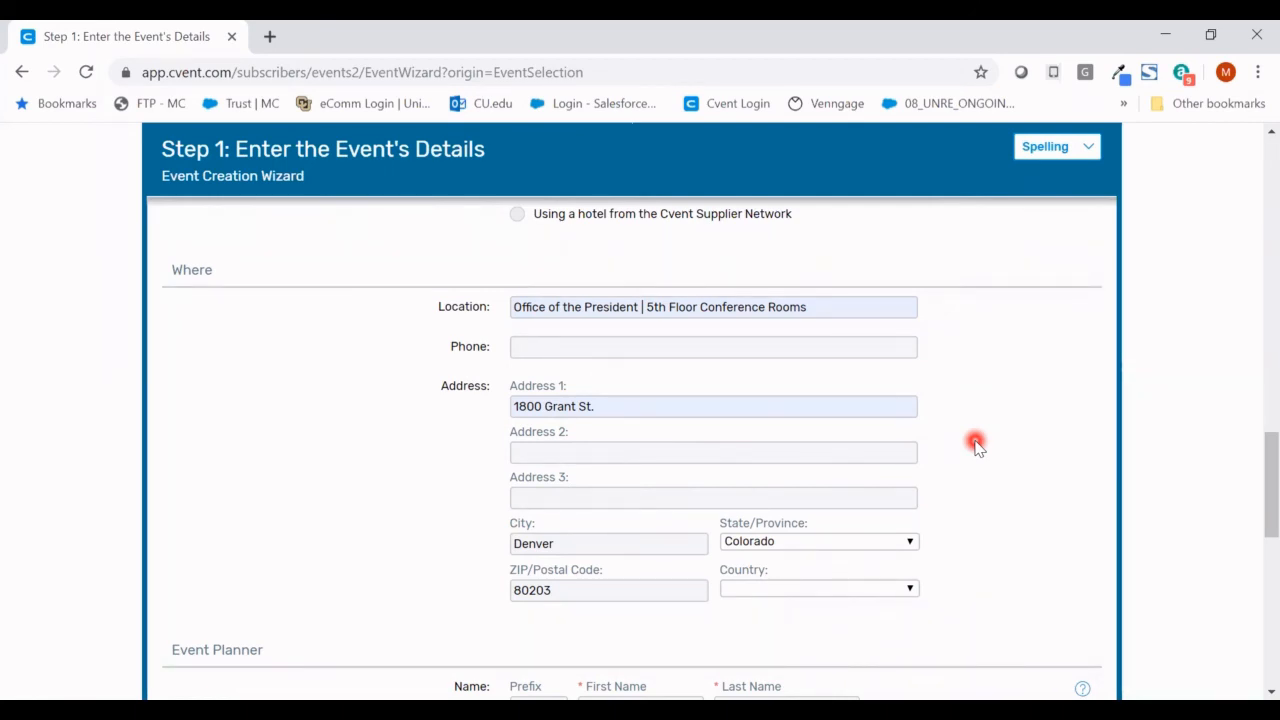
- Replace the placeholder planner first and last names with the planner's own, then pick the planner's email
scroll(1251, 475, down, 2)
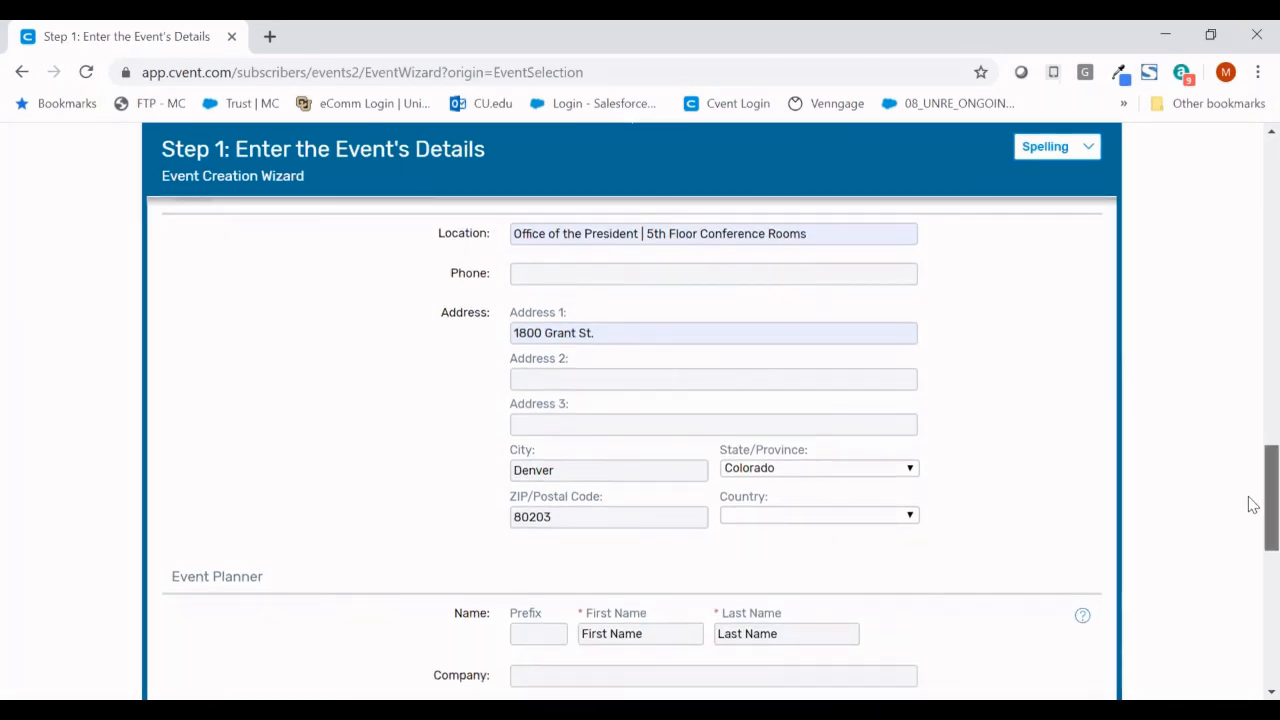
scroll(1251, 505, down, 3)
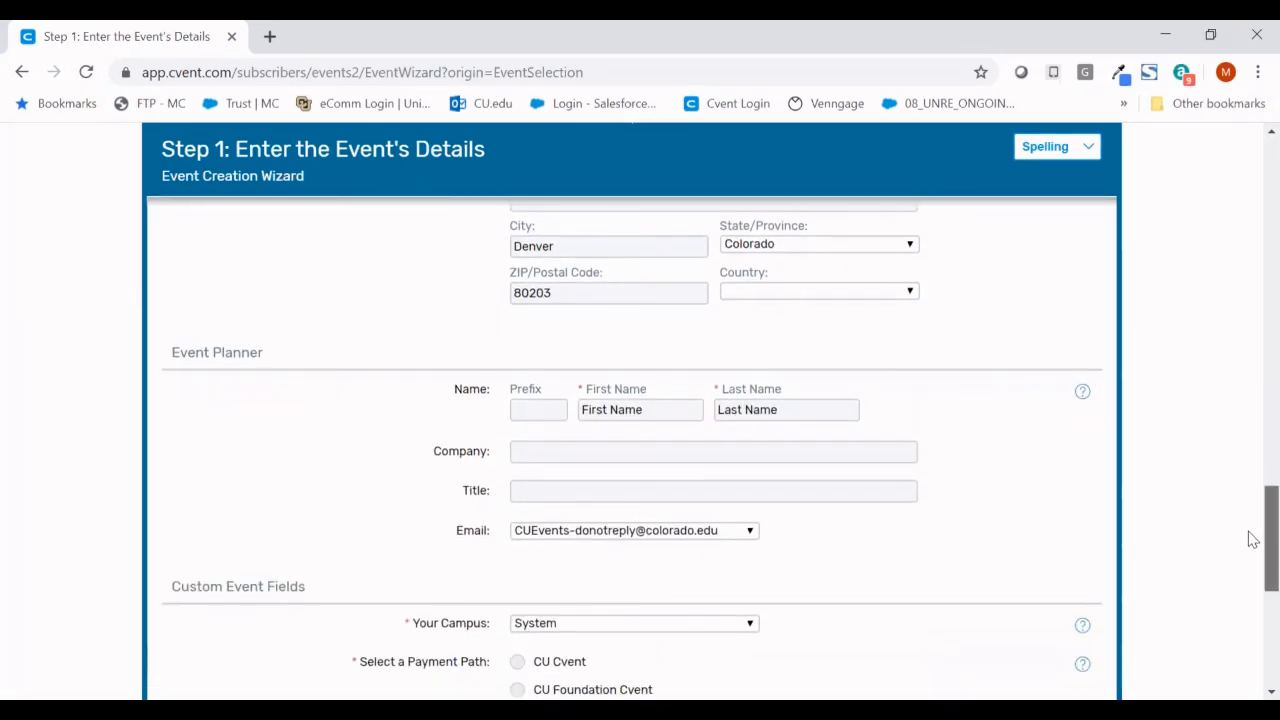
scroll(1251, 545, down, 2)
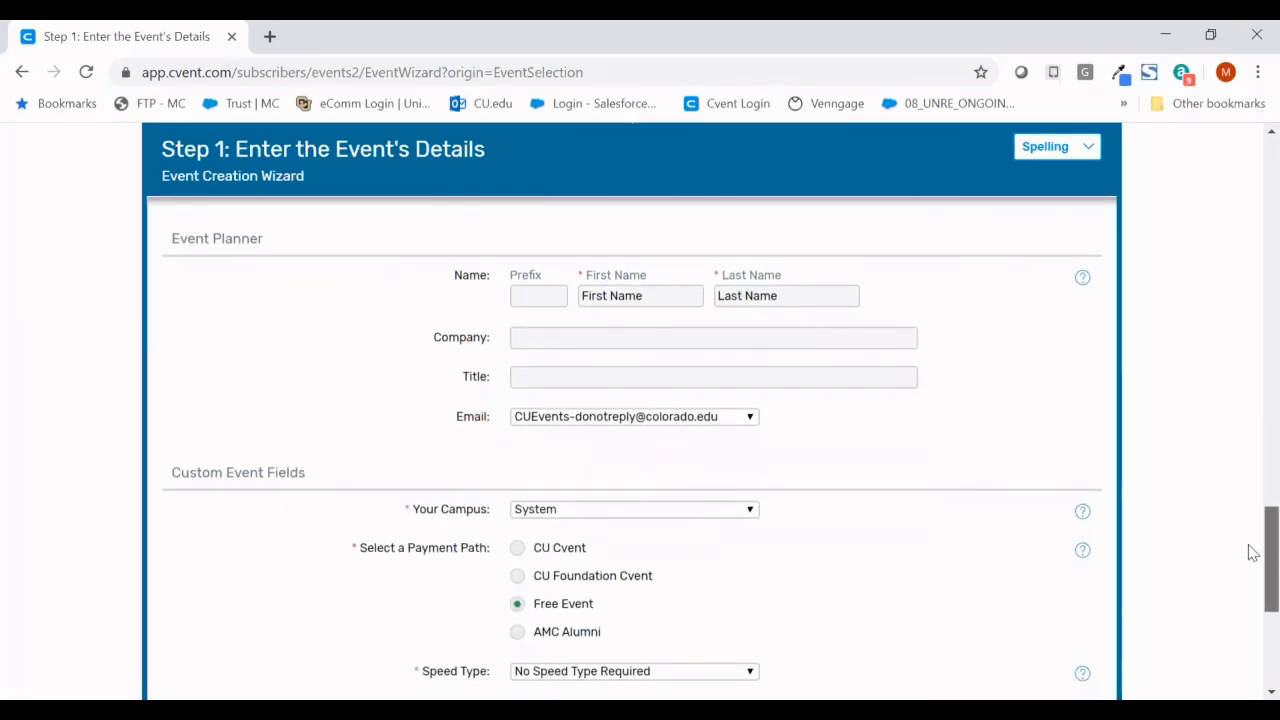
click(676, 296)
triple_click(676, 296)
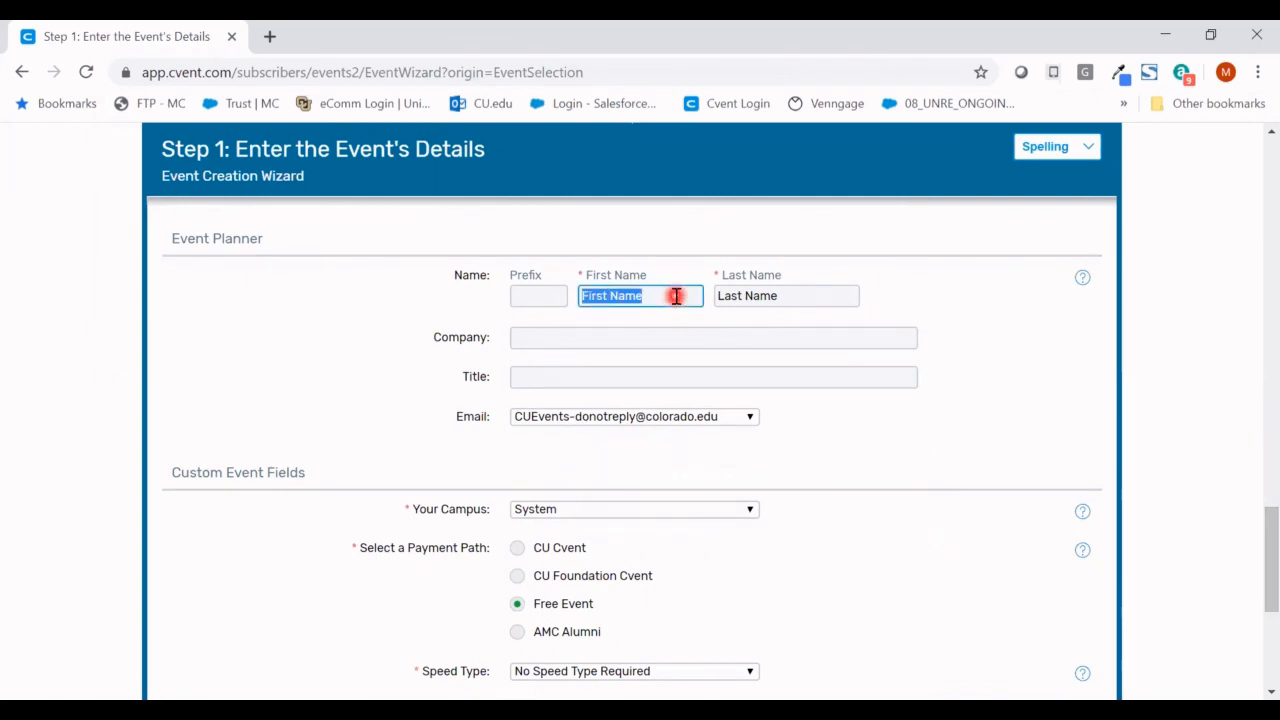
key(Tab)
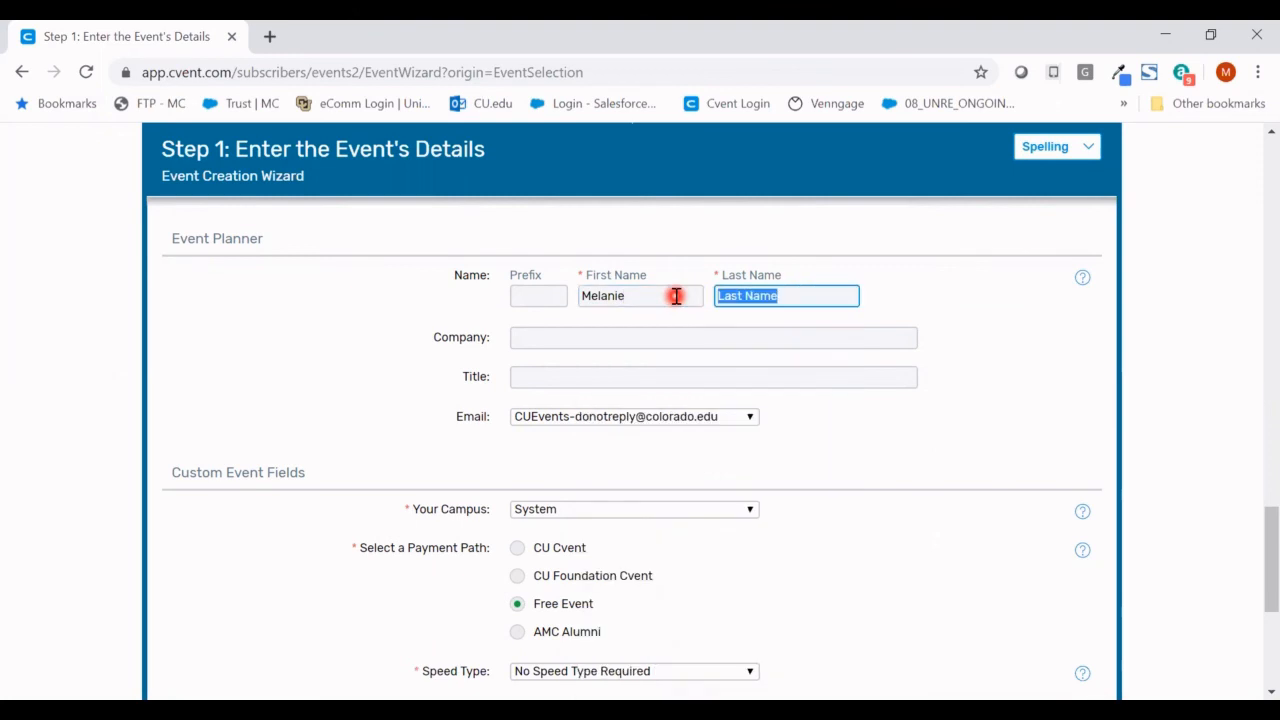
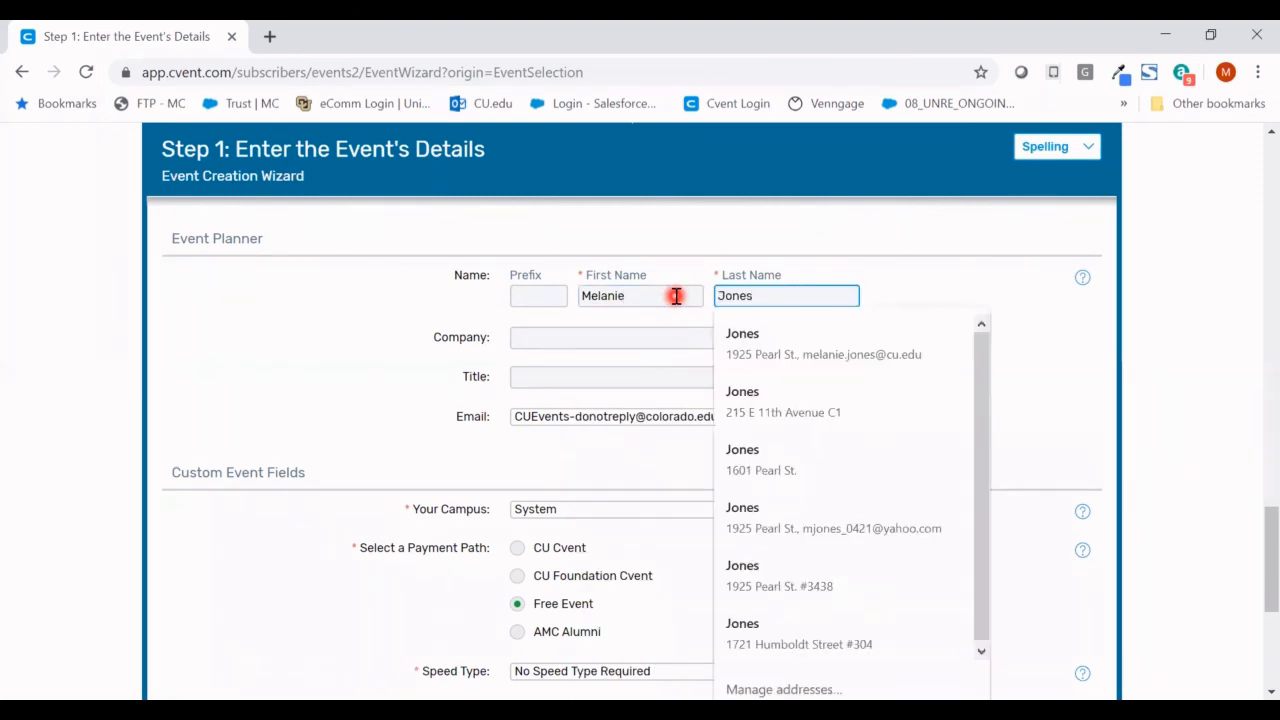
click(673, 316)
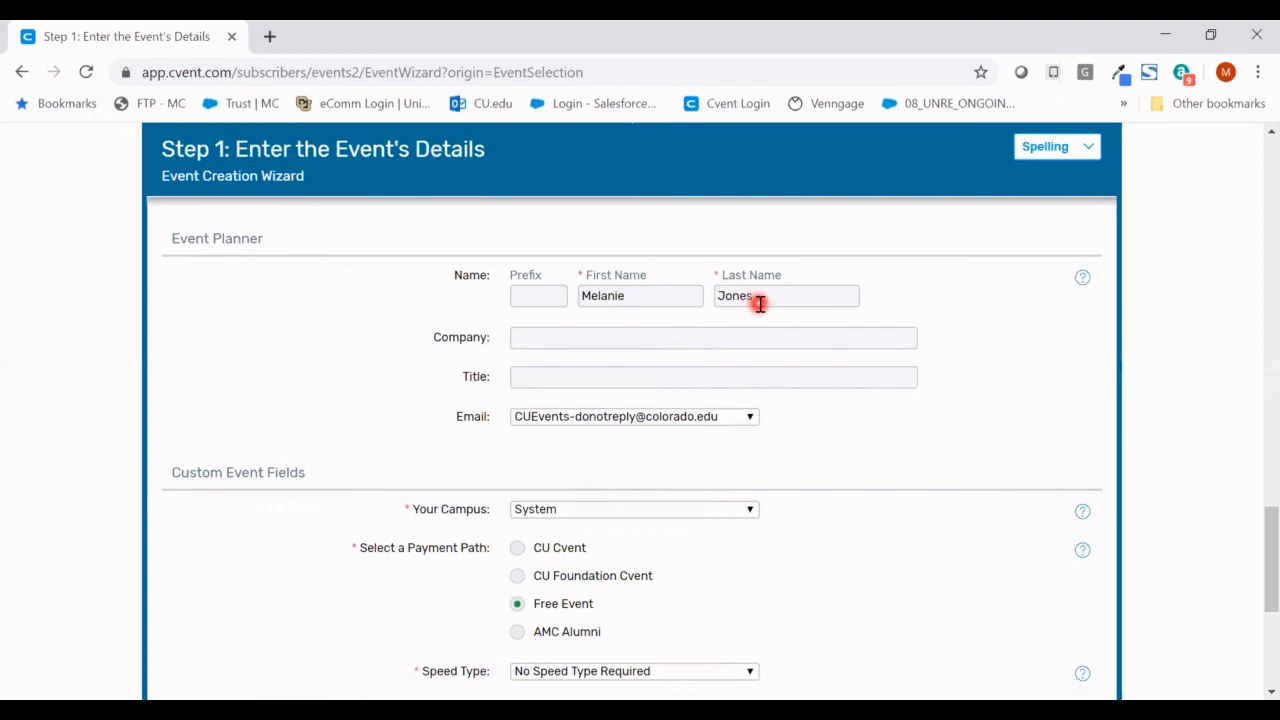
click(748, 418)
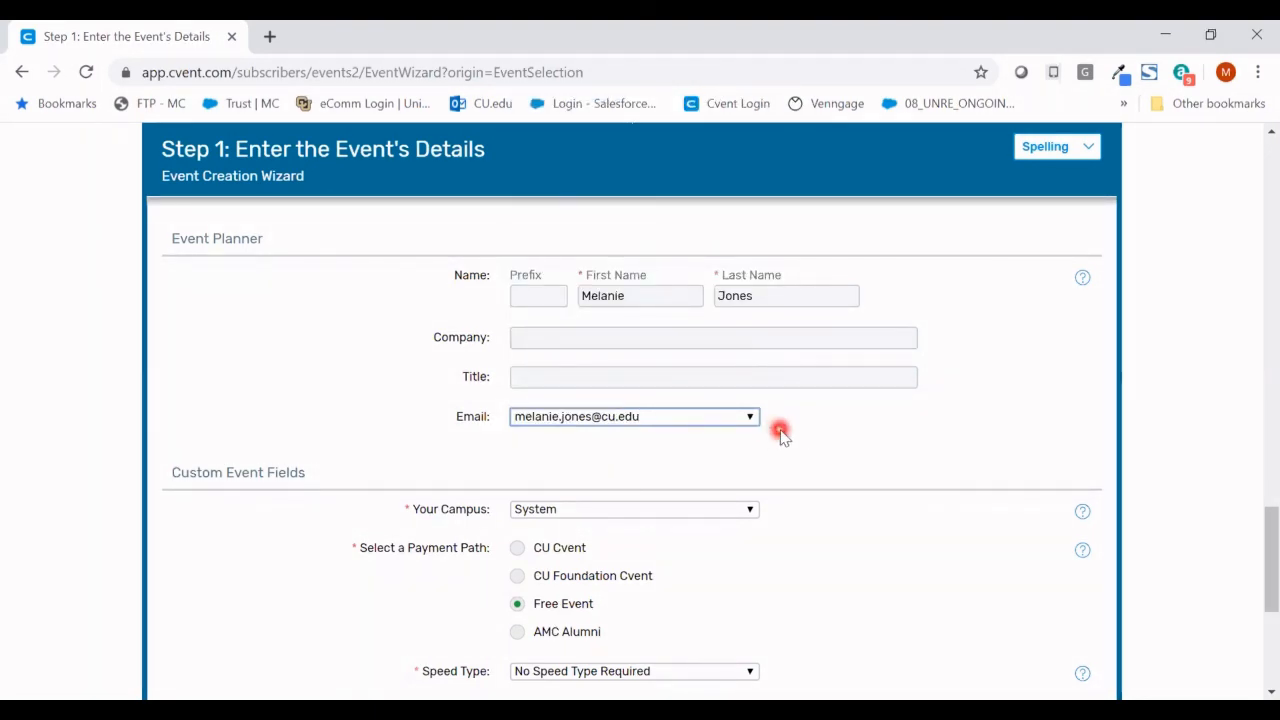
- Set campus to System, Free Event, No Speed Type Required, and Account Code and Allocation Fund to N/A
drag(1268, 528, 1264, 568)
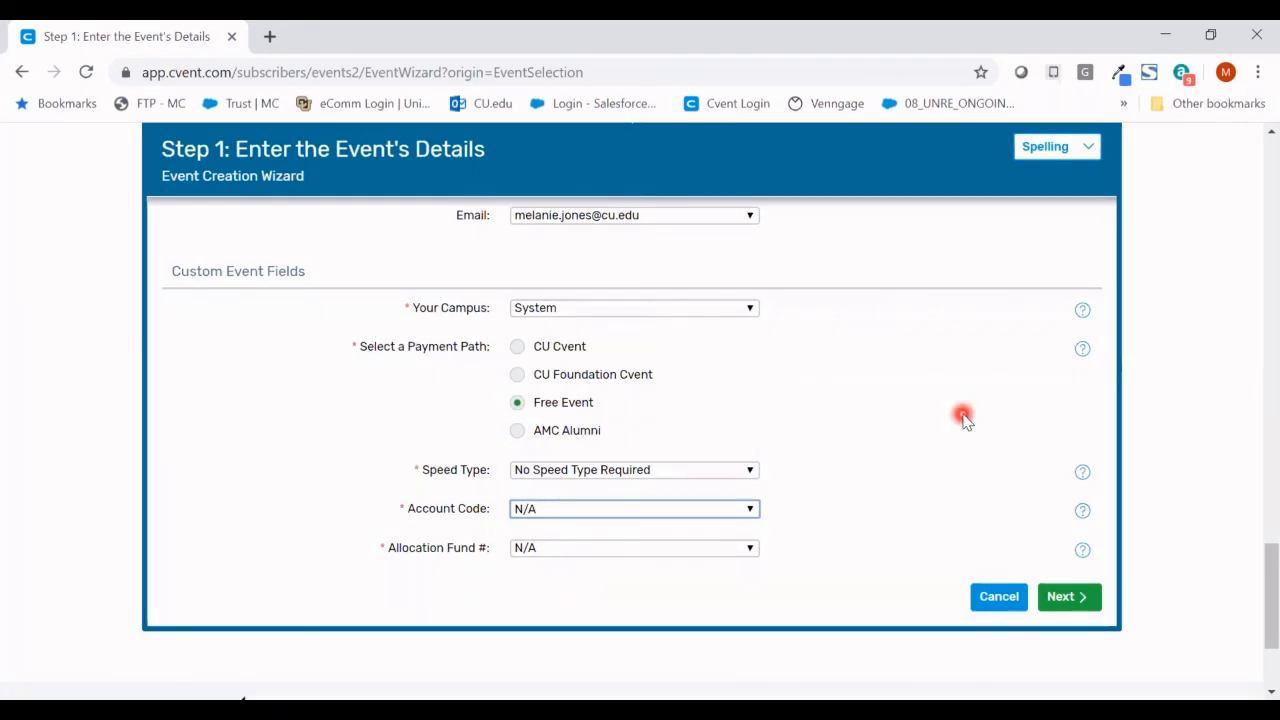
- Move on to the event features step and try adding Staff List
click(1078, 600)
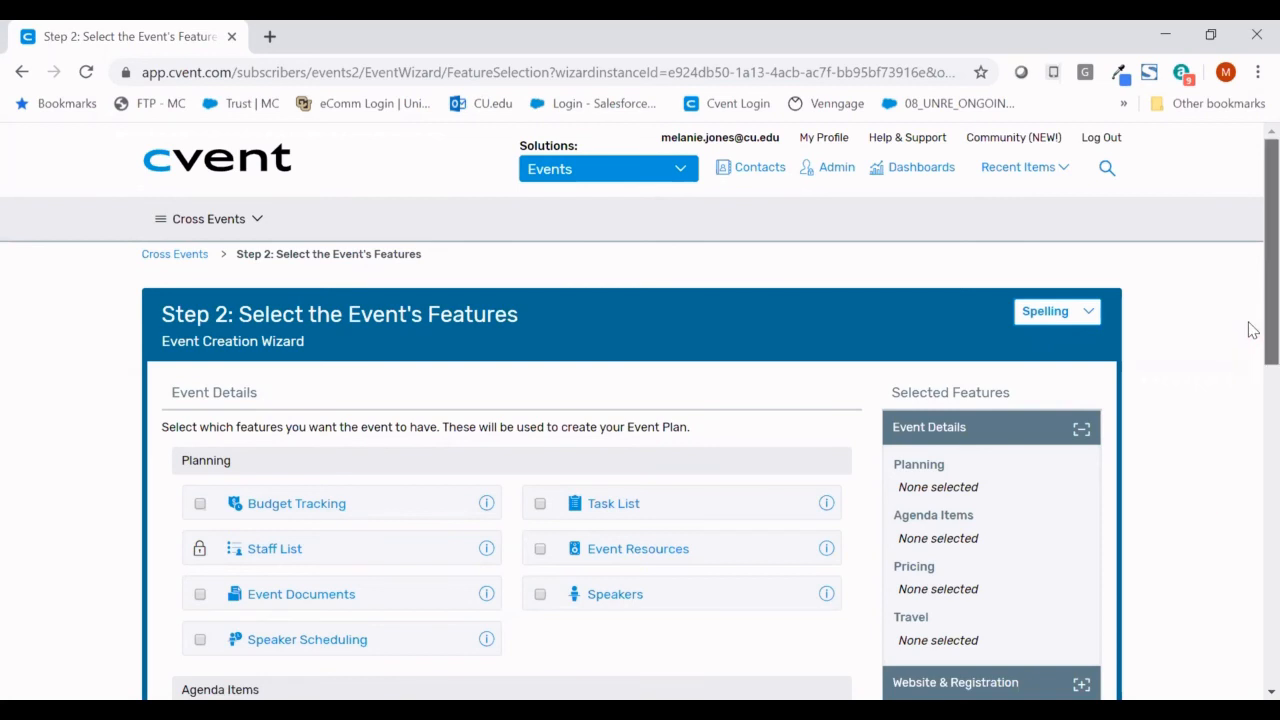
drag(1252, 330, 1253, 372)
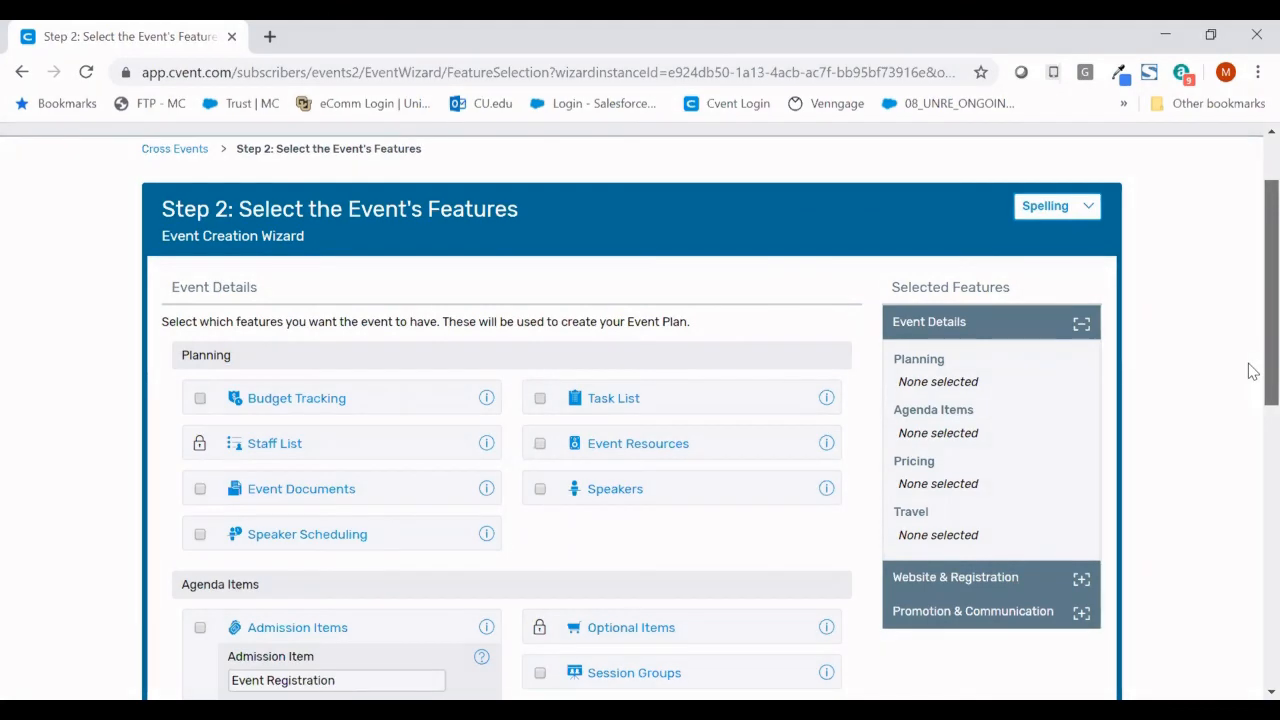
drag(1253, 372, 1253, 404)
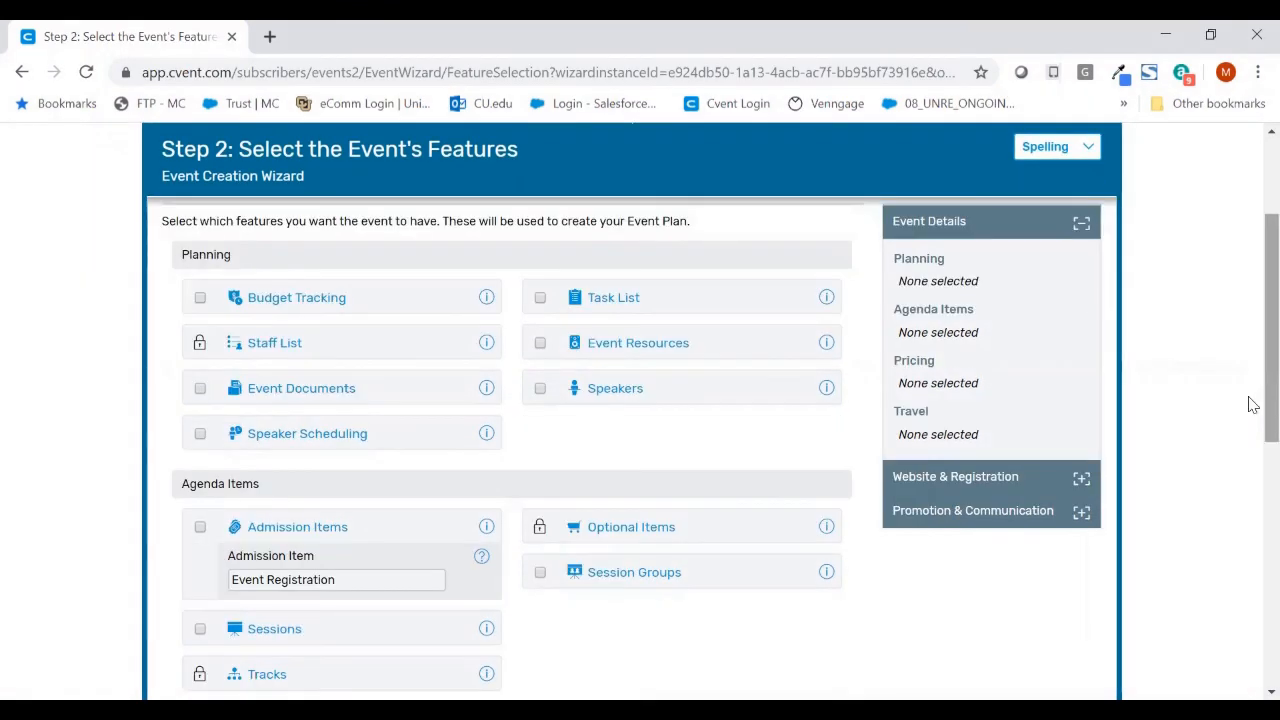
click(435, 352)
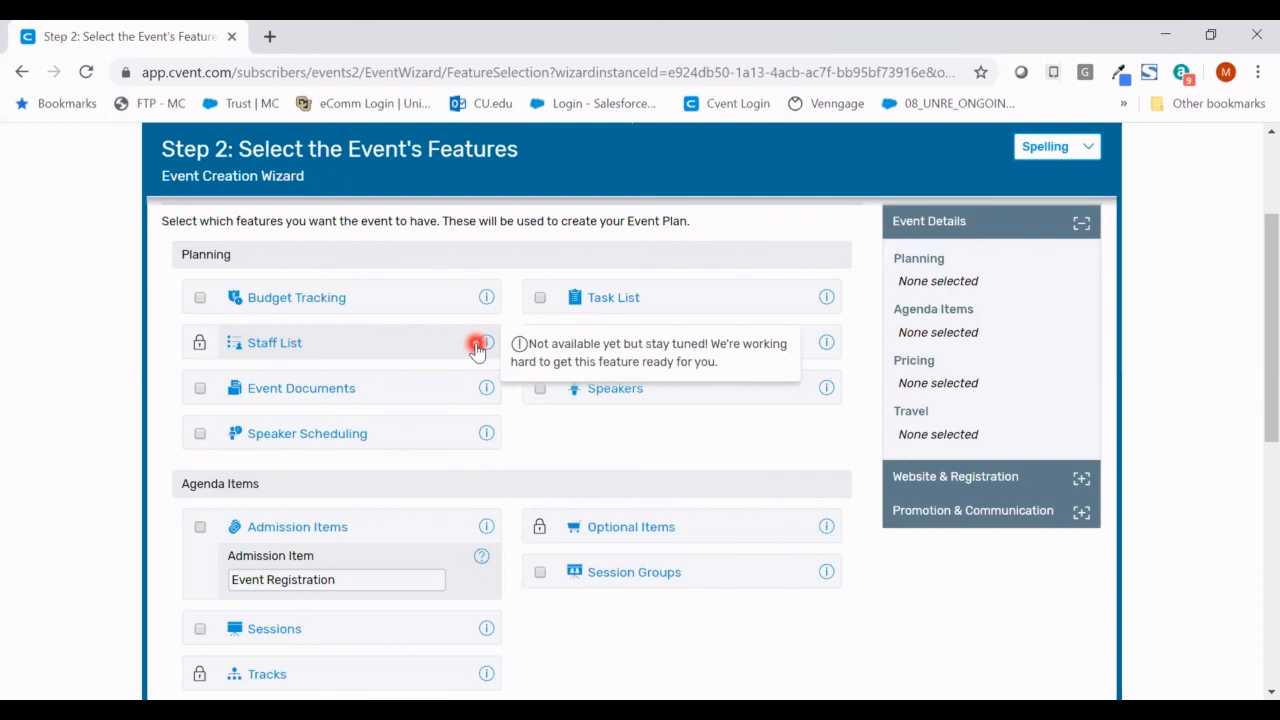
- Tick Sessions under Agenda Items and continue to the Website & Registration features
scroll(1251, 294, down, 2)
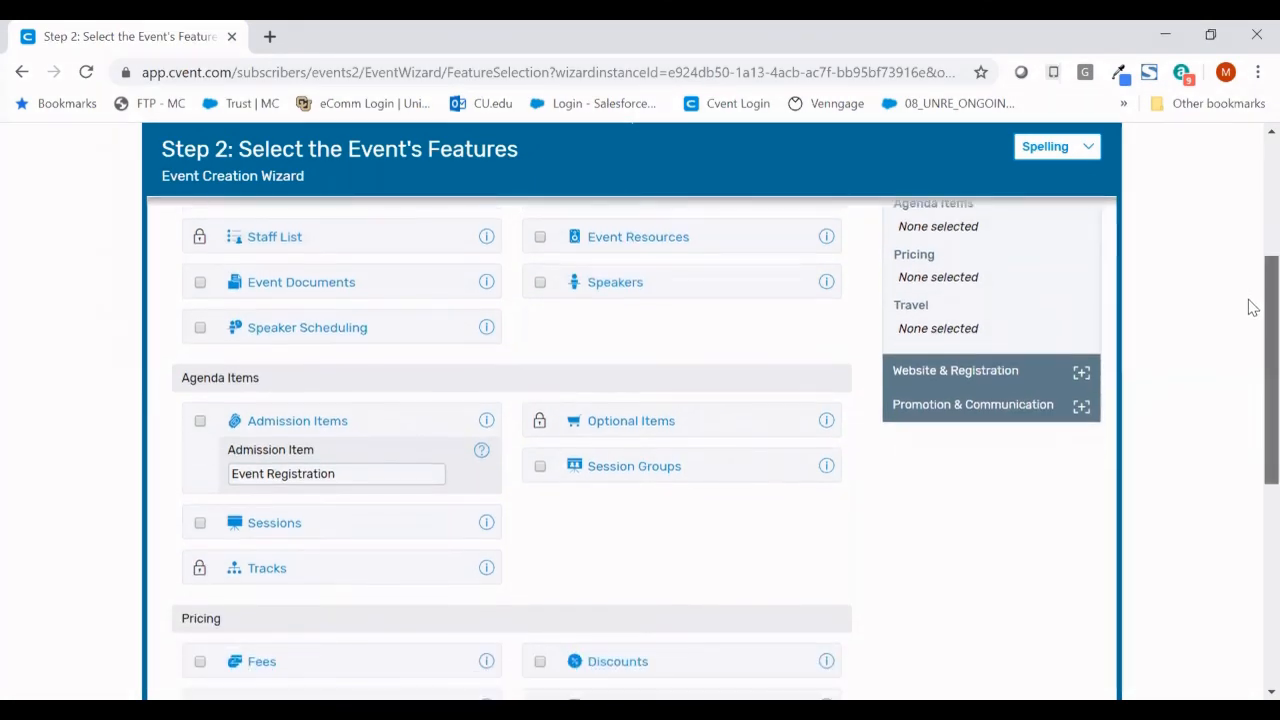
scroll(1255, 328, down, 1)
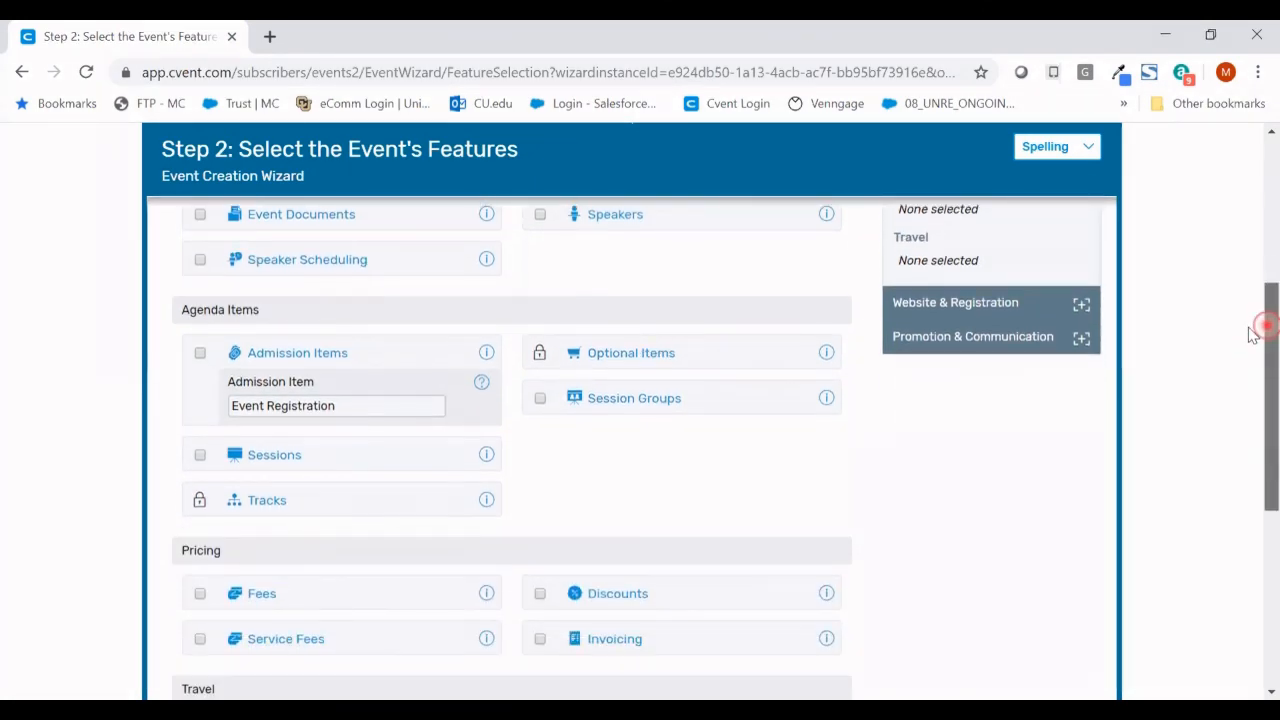
click(684, 385)
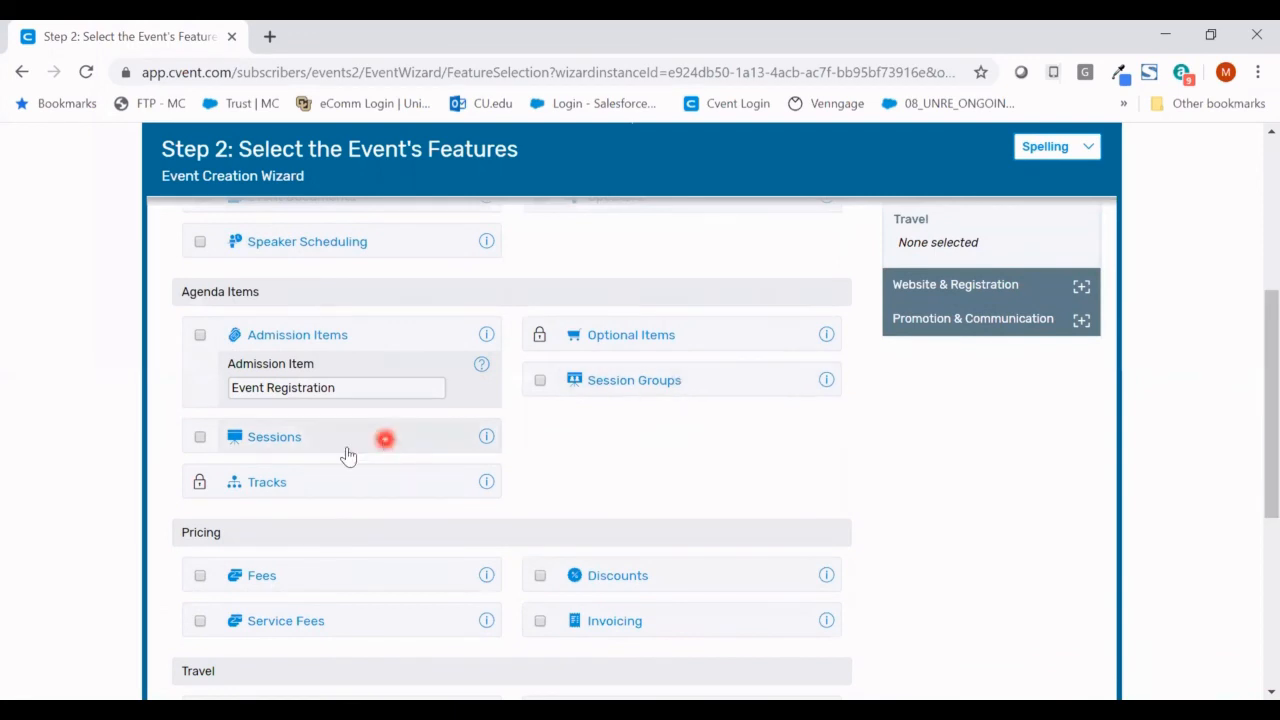
click(199, 441)
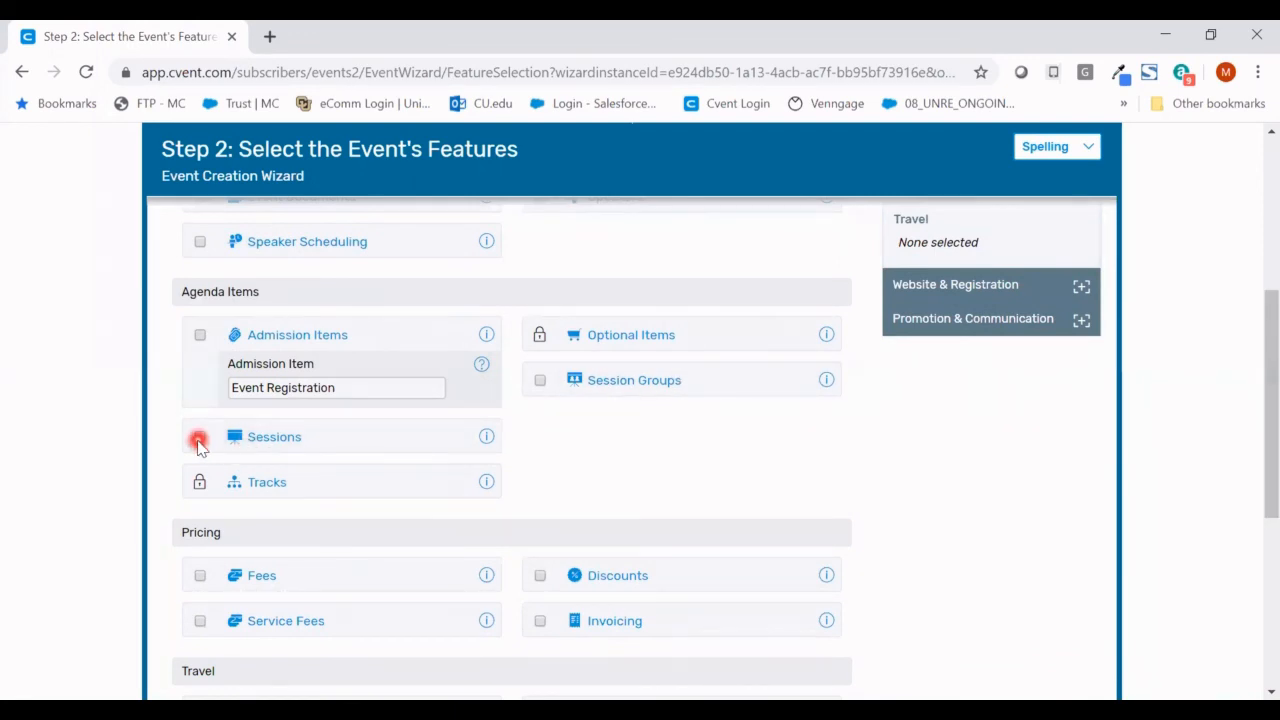
click(199, 440)
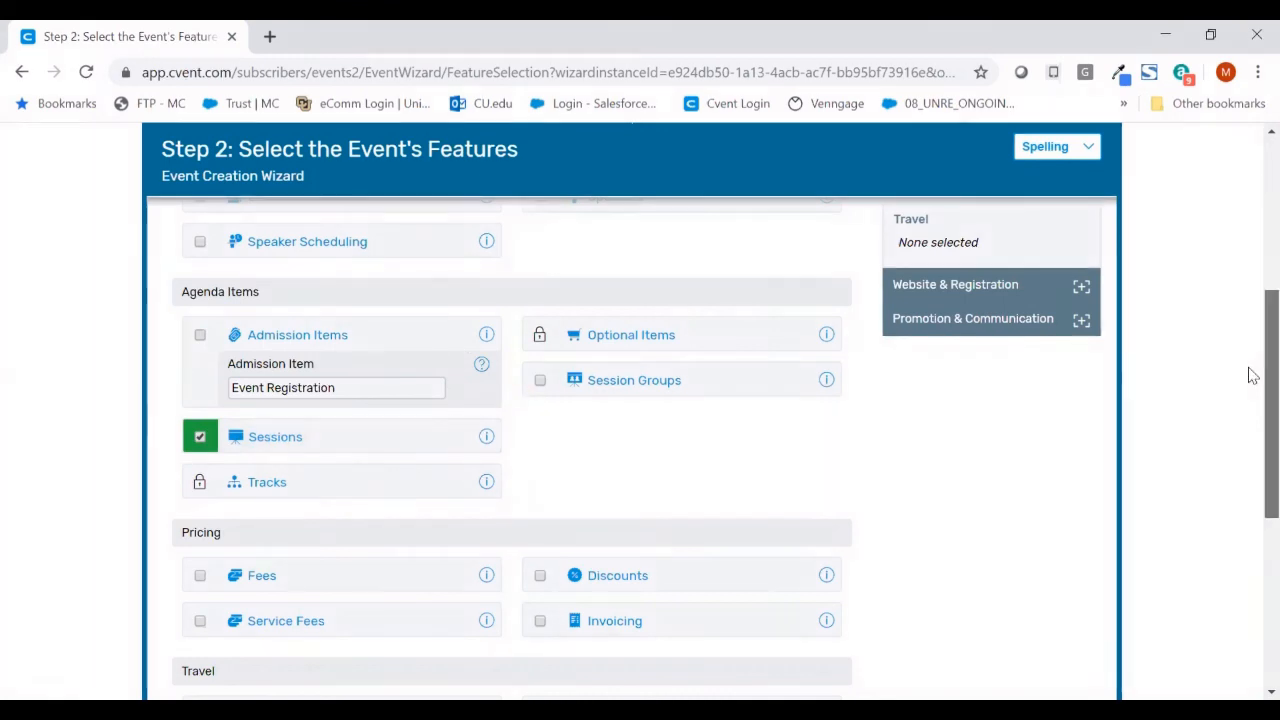
scroll(1253, 385, down, 1)
scroll(1253, 385, down, 2)
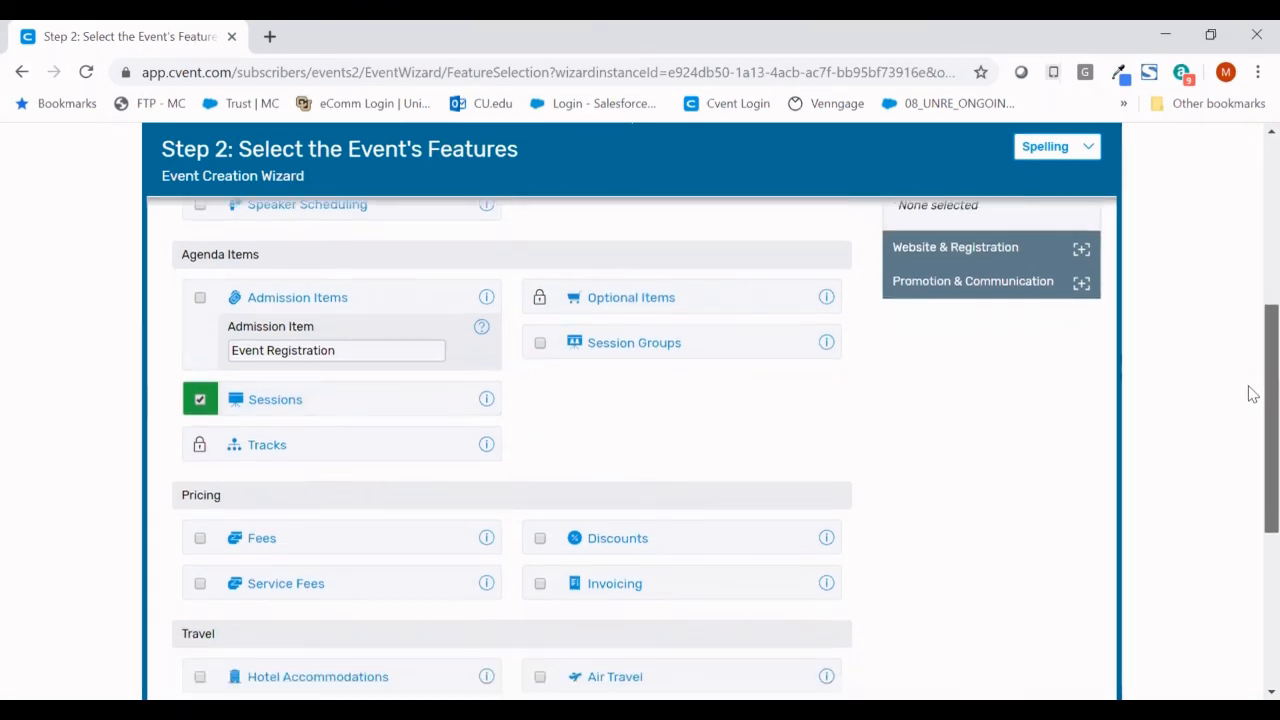
scroll(1253, 425, down, 2)
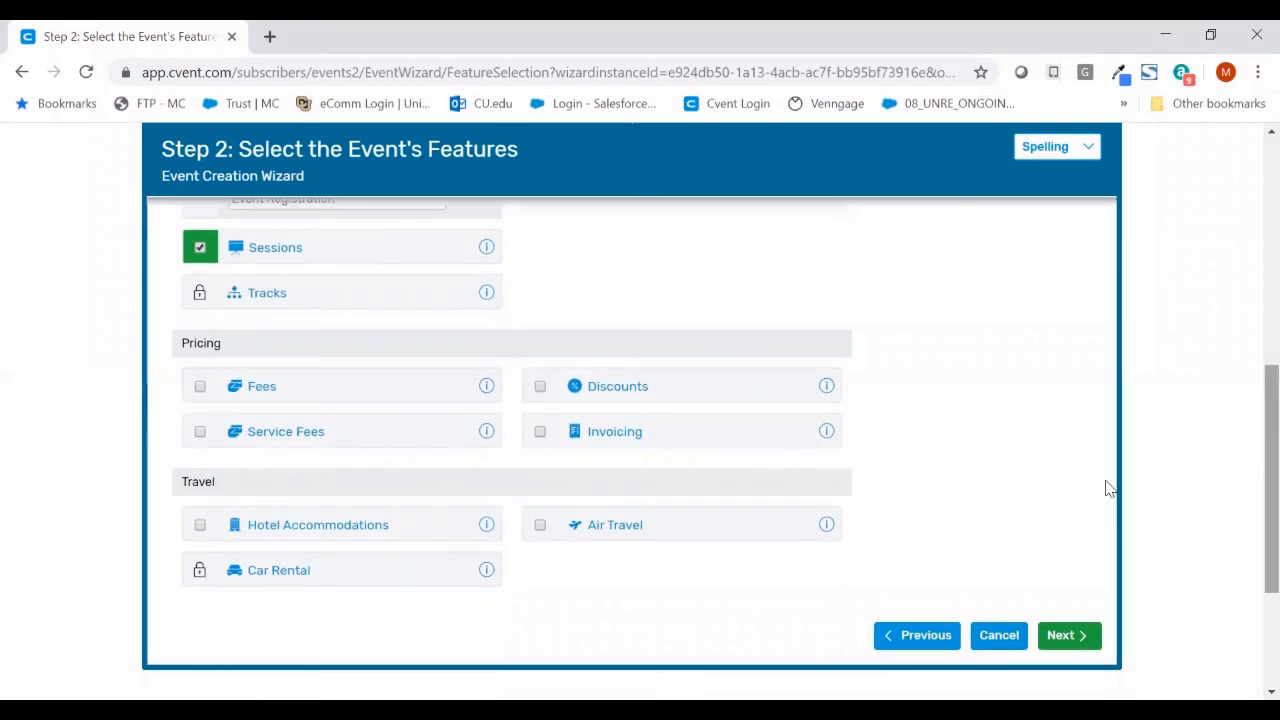
click(1085, 641)
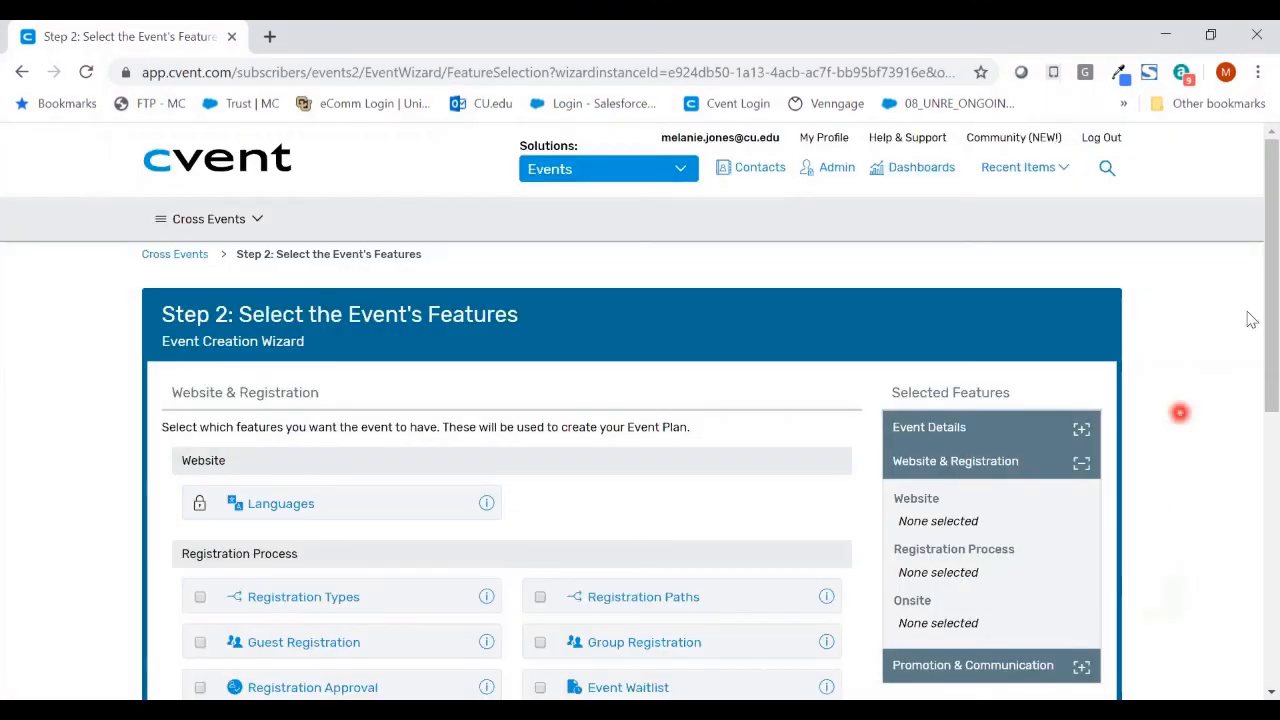
- Leave all Website & Registration features unticked and go on to Promotion & Communication
scroll(1250, 300, down, 1)
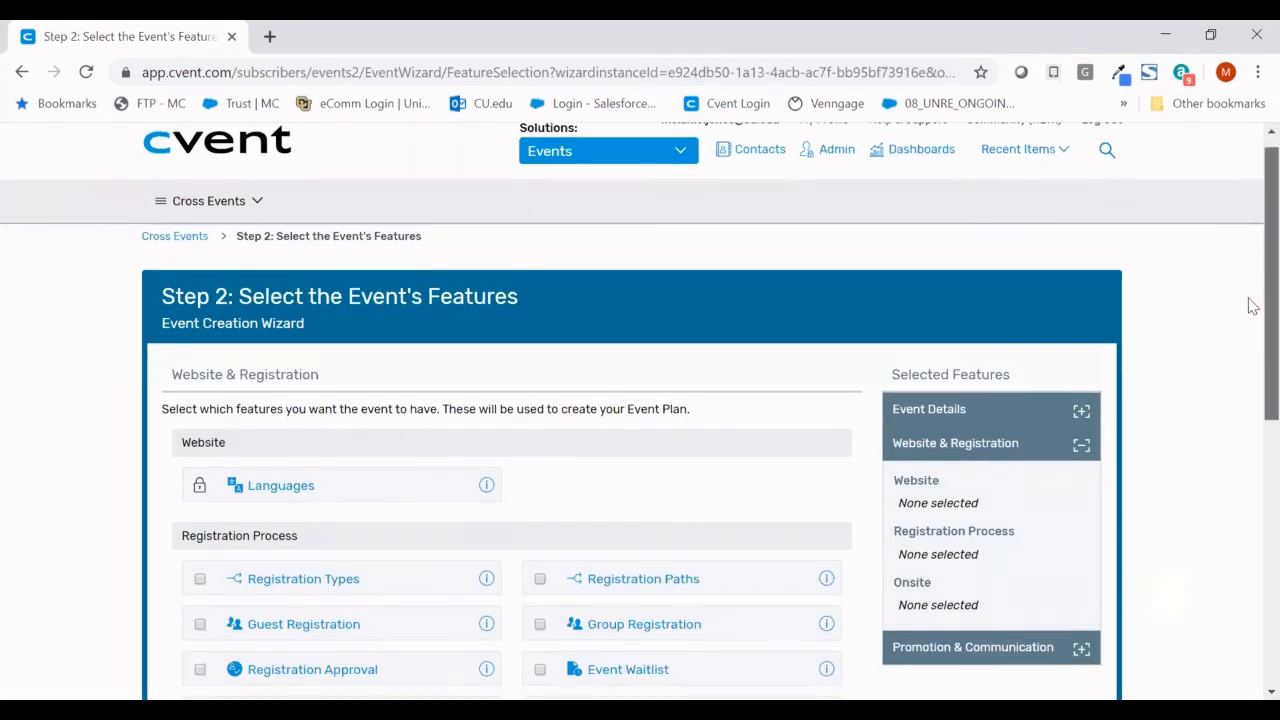
scroll(1252, 338, down, 2)
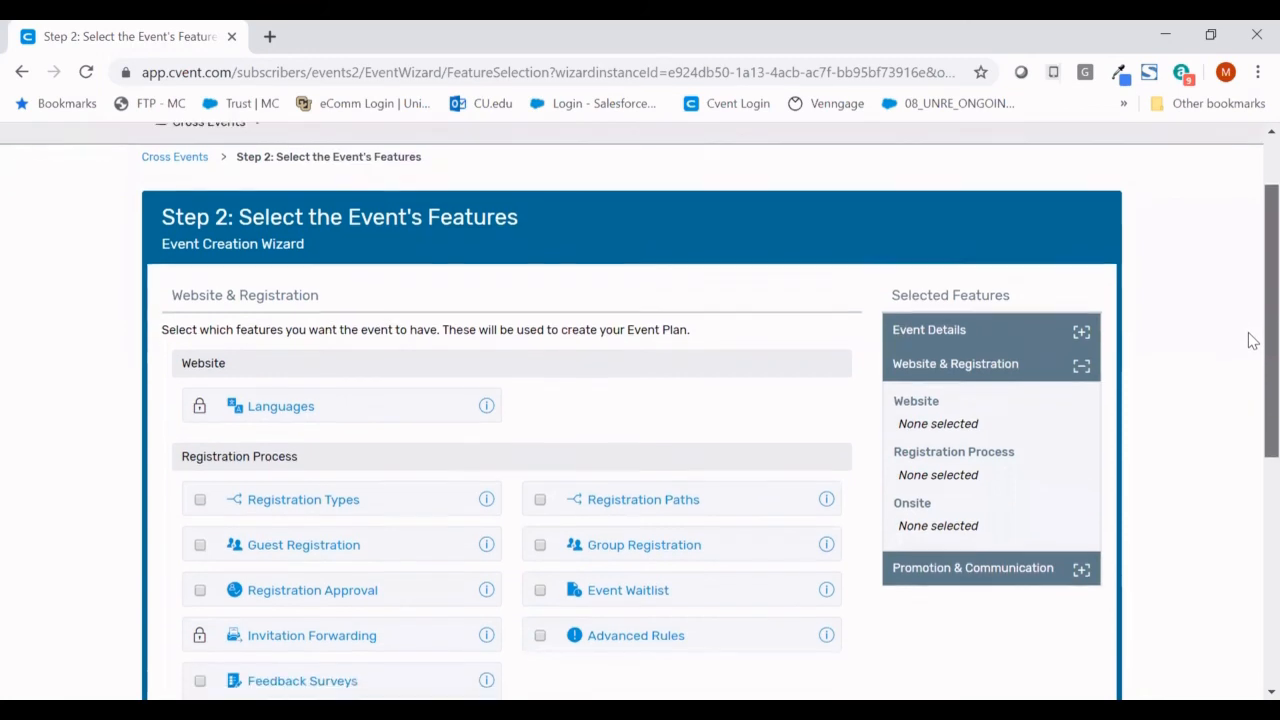
drag(1267, 344, 1267, 434)
click(1086, 657)
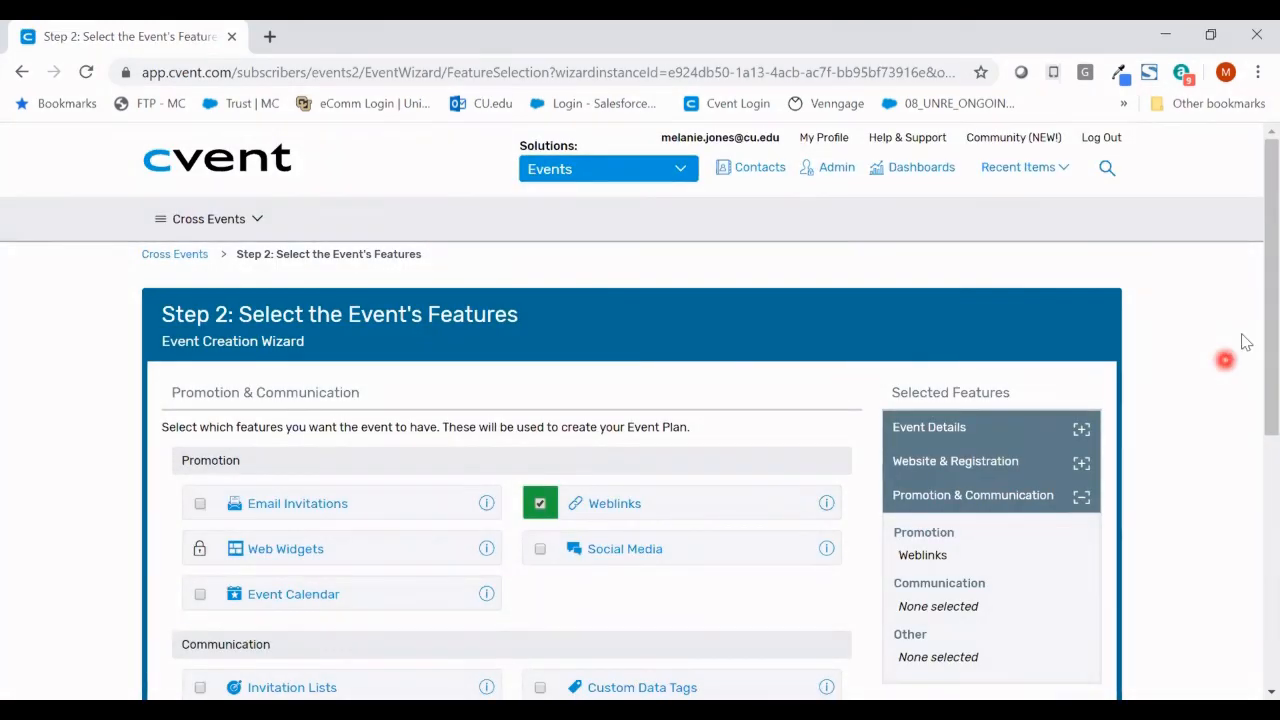
- Keep Weblinks as the only Promotion & Communication feature and finish the wizard
scroll(1250, 320, down, 1)
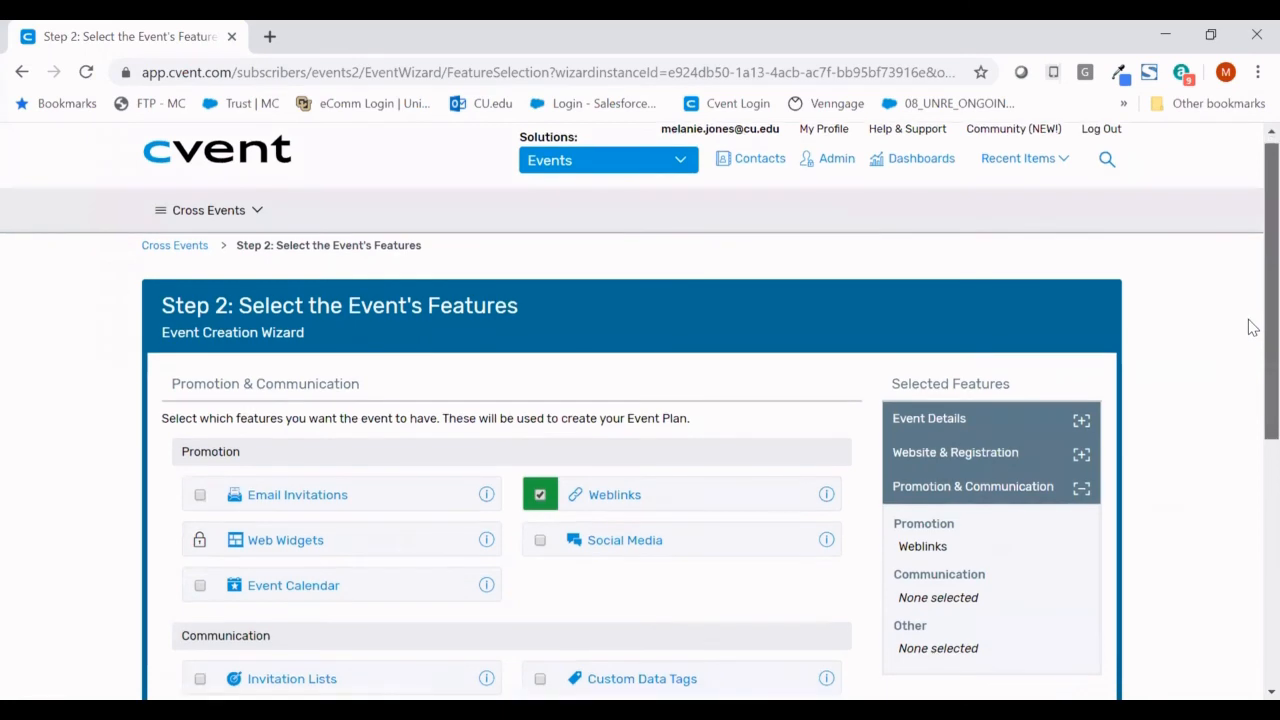
scroll(1250, 366, down, 1)
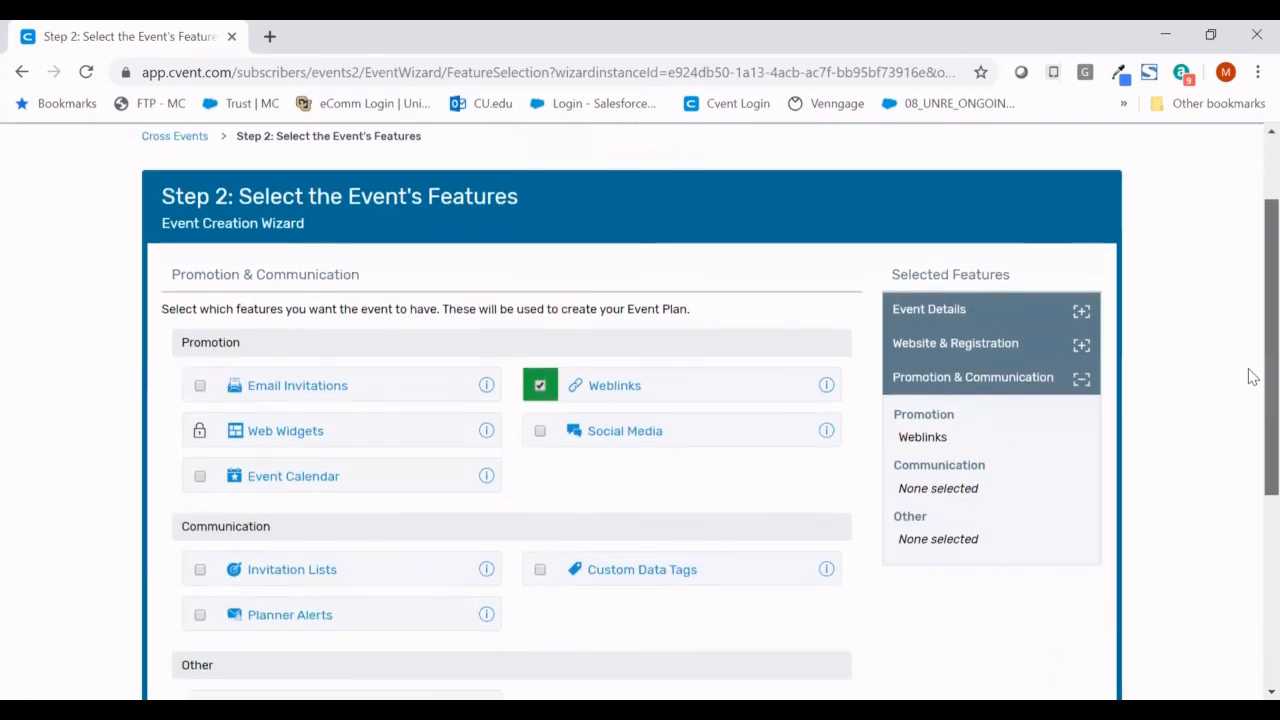
scroll(1252, 386, down, 1)
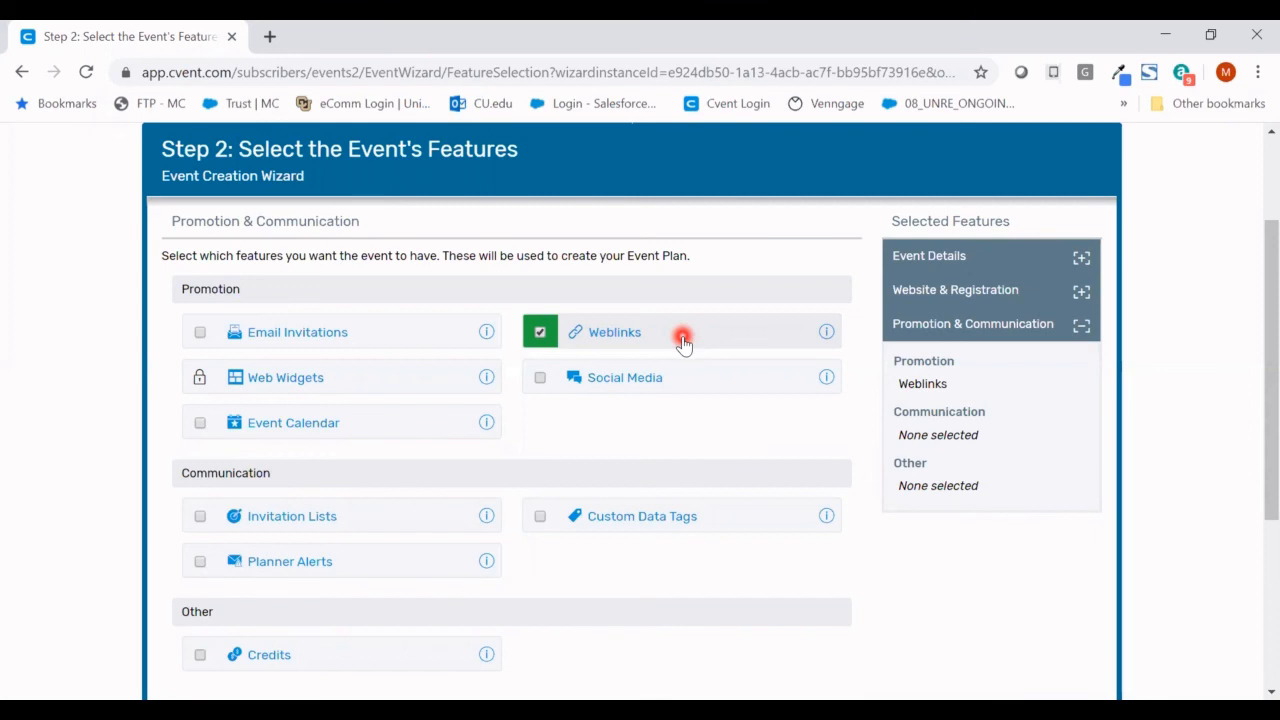
scroll(1249, 430, down, 2)
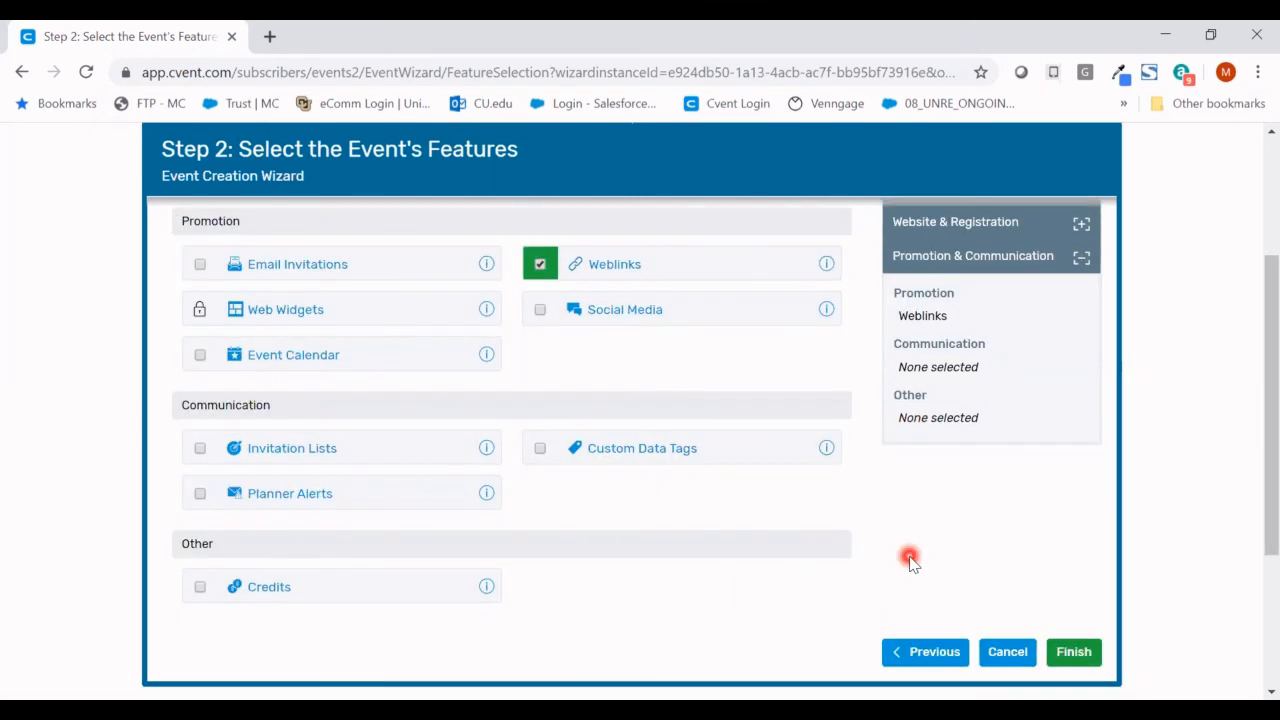
click(1065, 655)
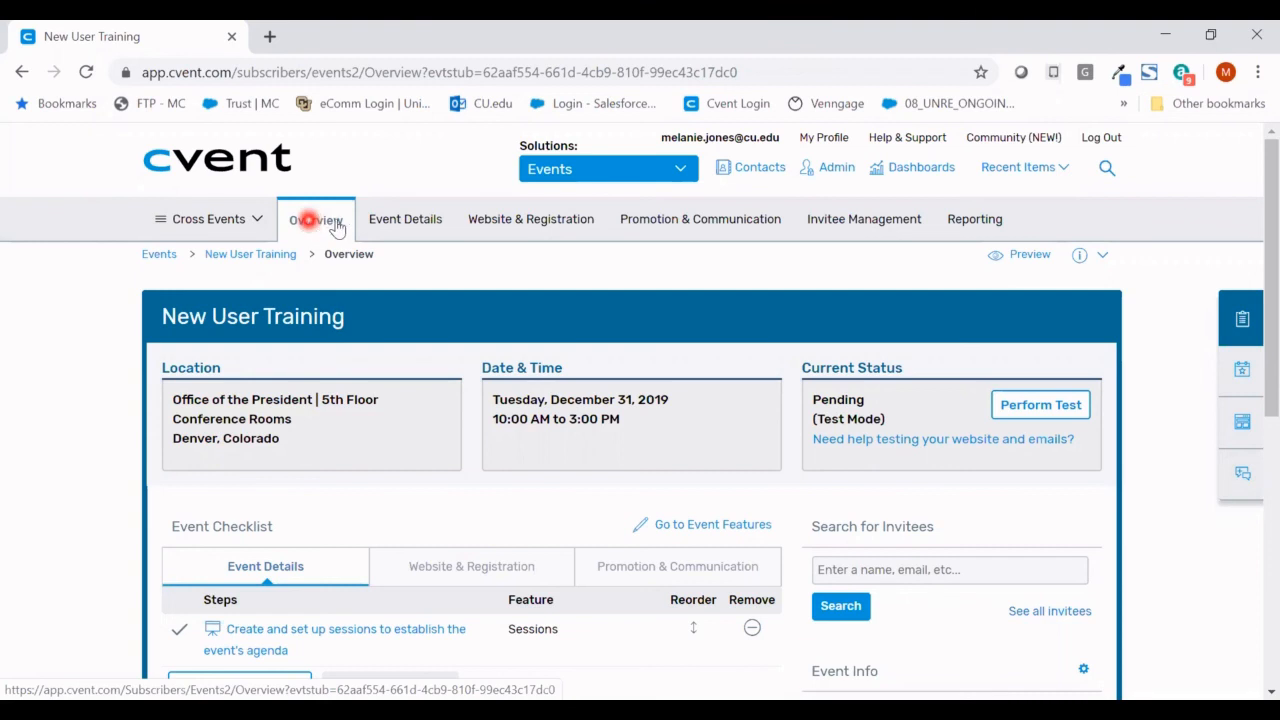
- Bring up the Event Details menu on the loaded New User Training overview
mouse_move(391, 219)
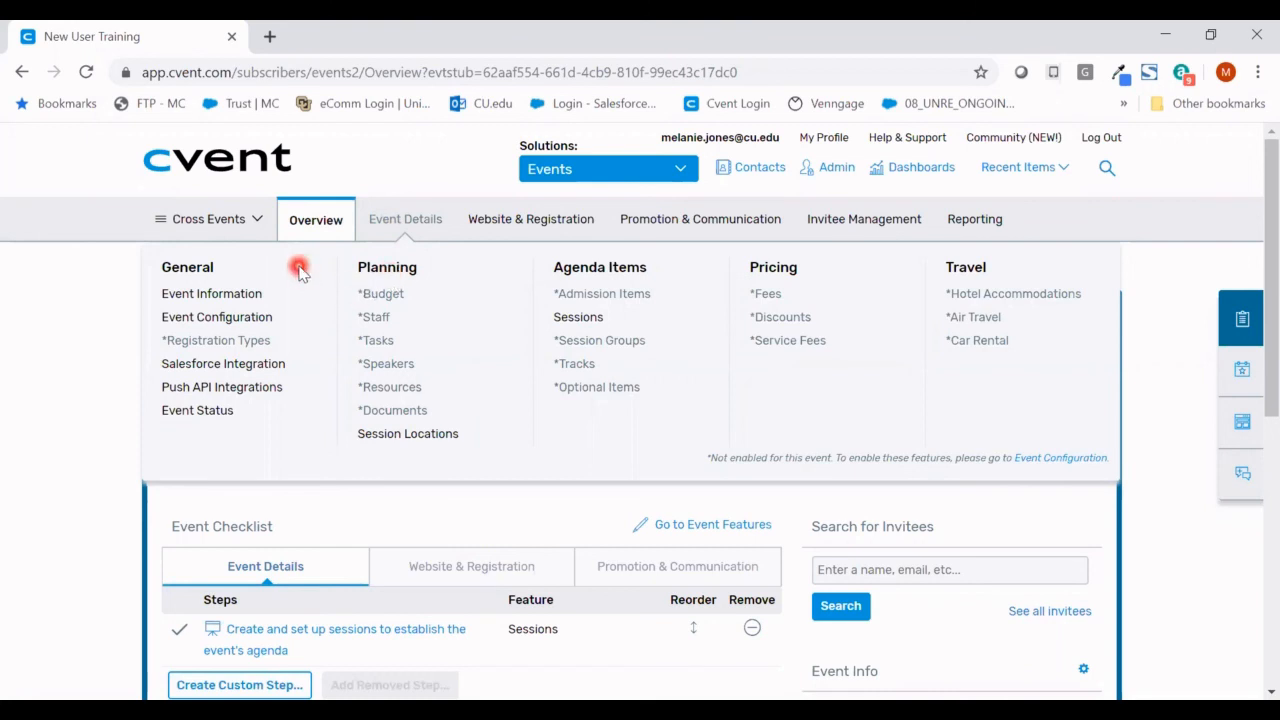
- Review Event Information (Training Session, English, USA locale, Unlimited capacity) and save it unchanged
click(204, 298)
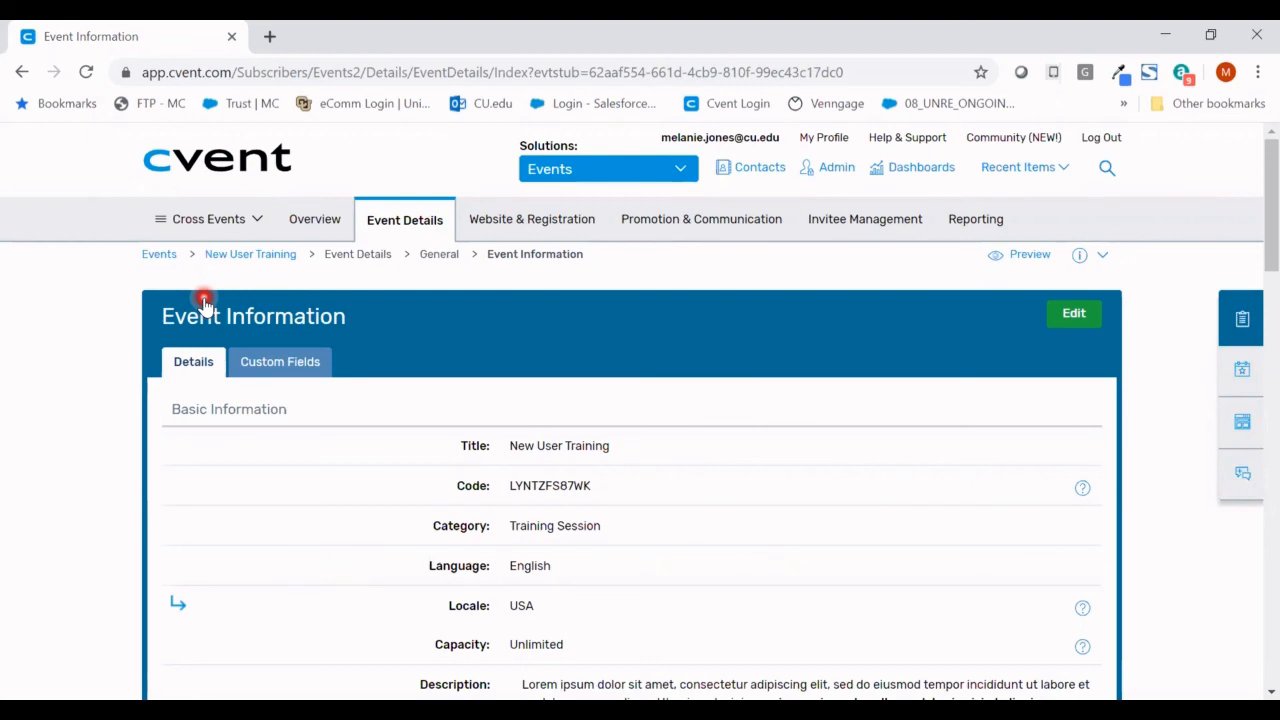
scroll(202, 298, down, 5)
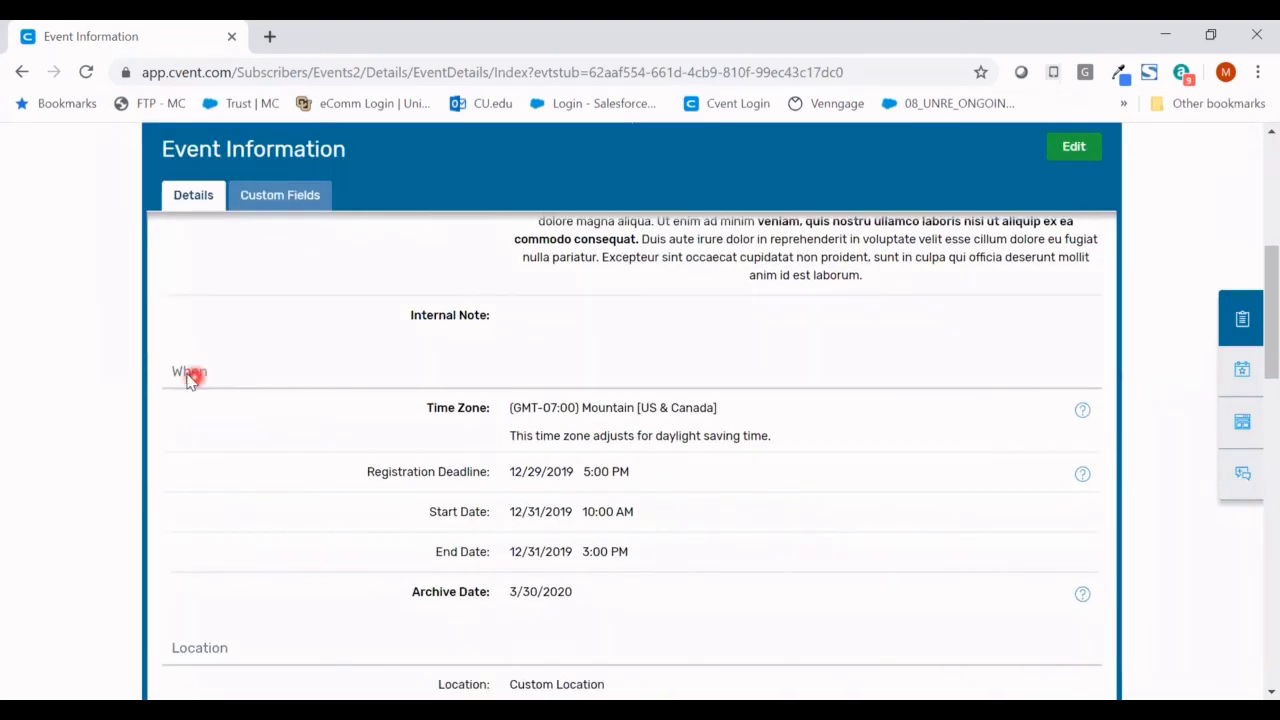
scroll(195, 380, down, 6)
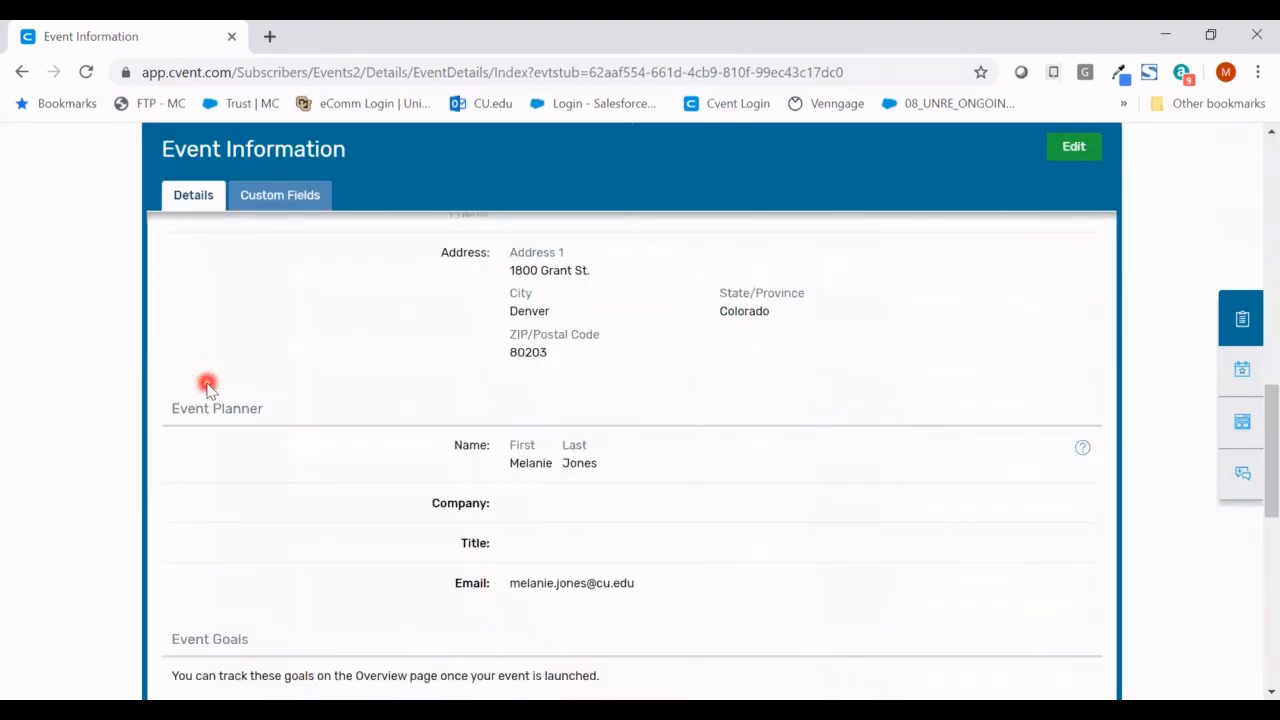
scroll(207, 388, down, 2)
scroll(207, 388, down, 1)
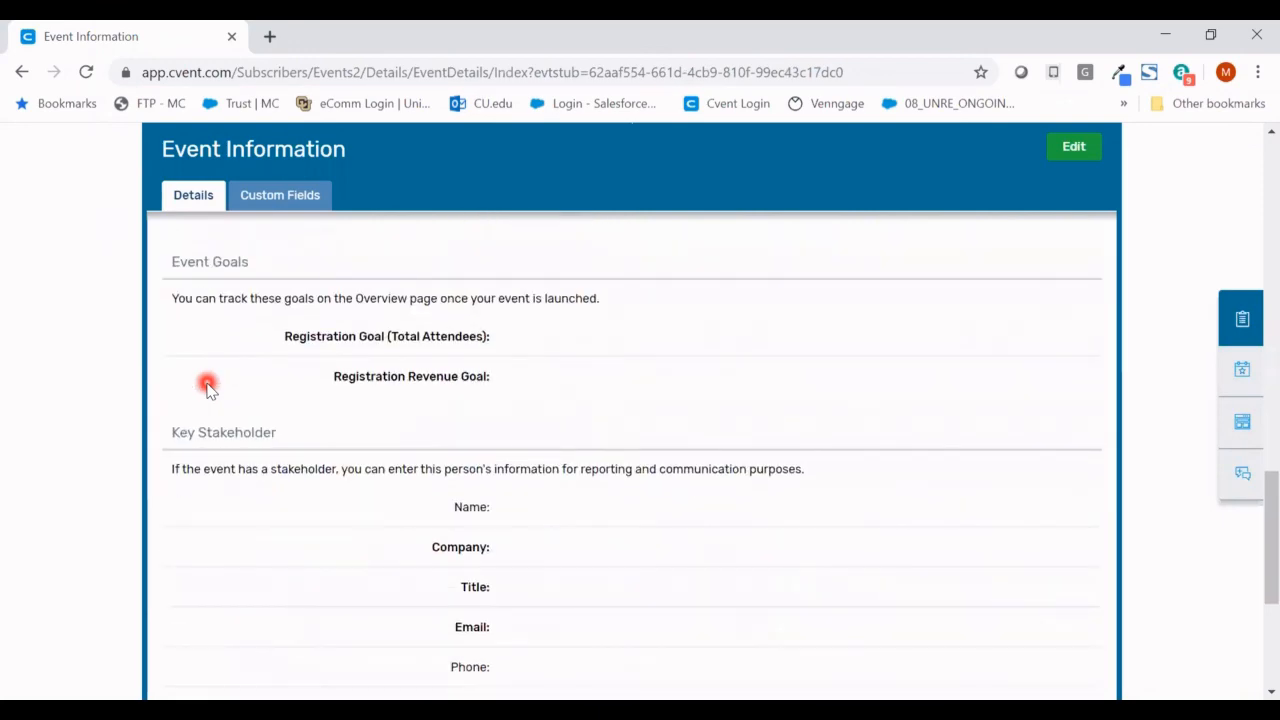
scroll(207, 388, up, 6)
scroll(207, 388, up, 3)
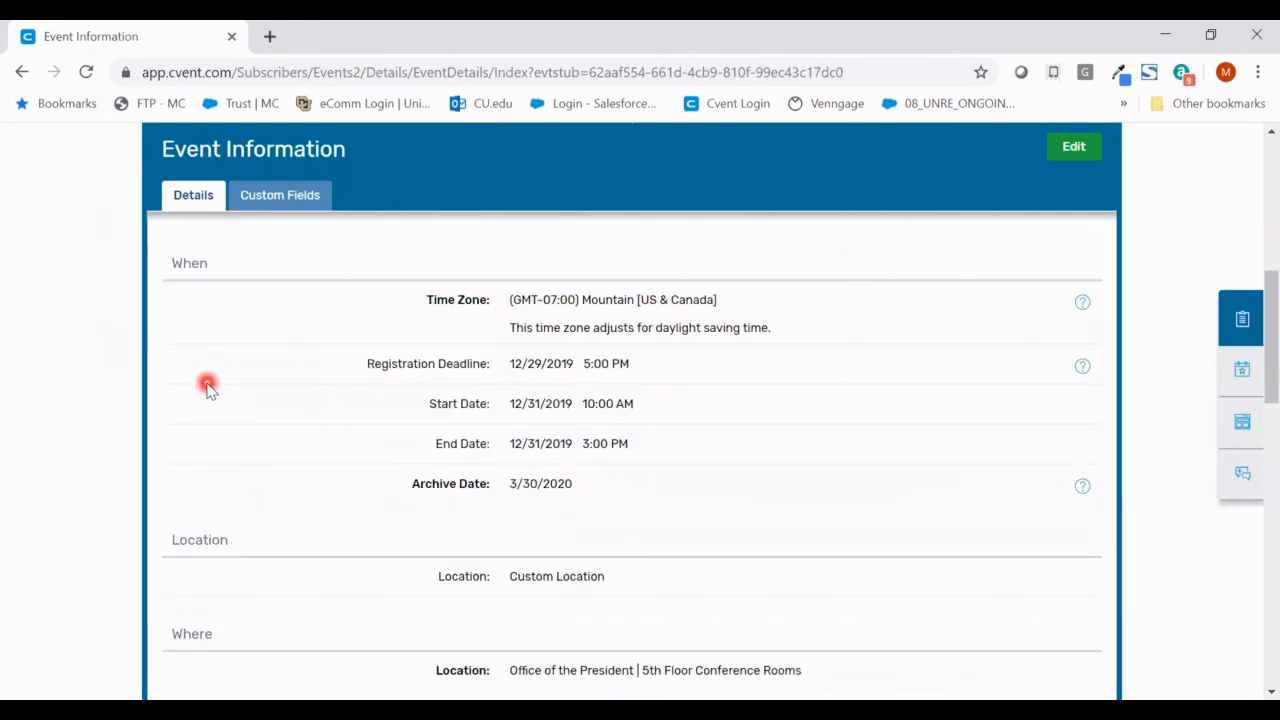
scroll(207, 388, up, 6)
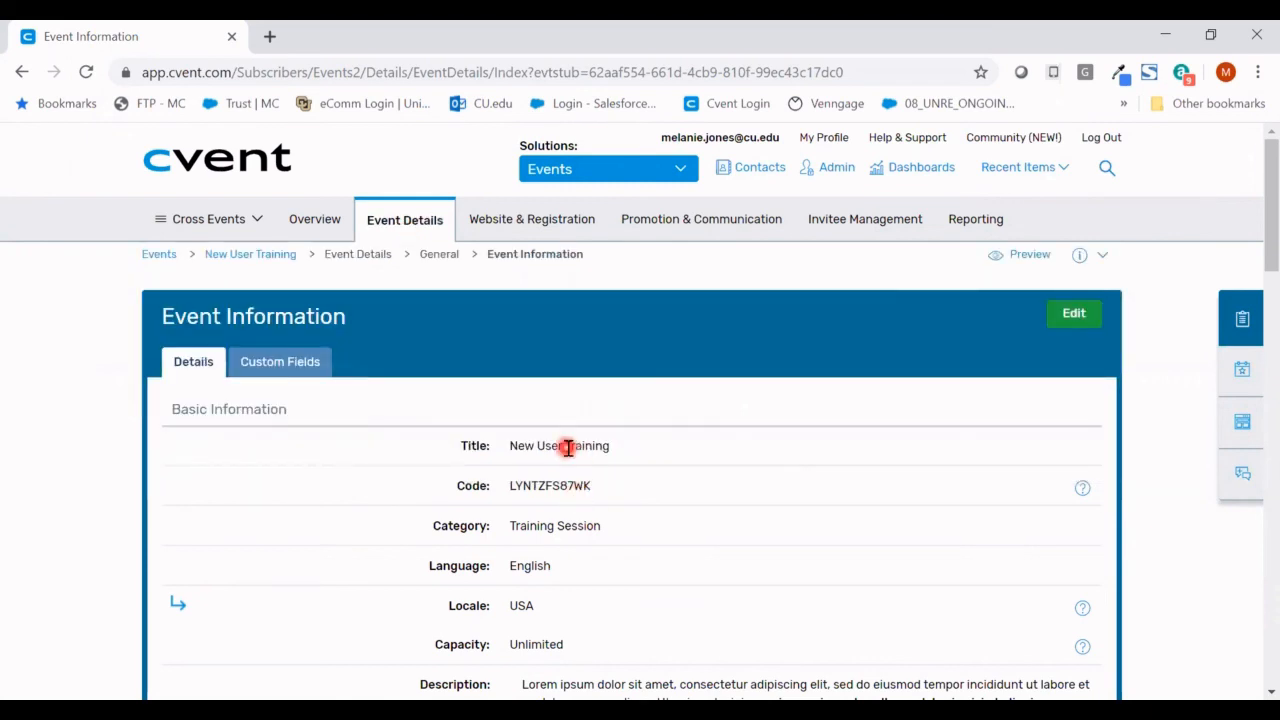
click(1066, 322)
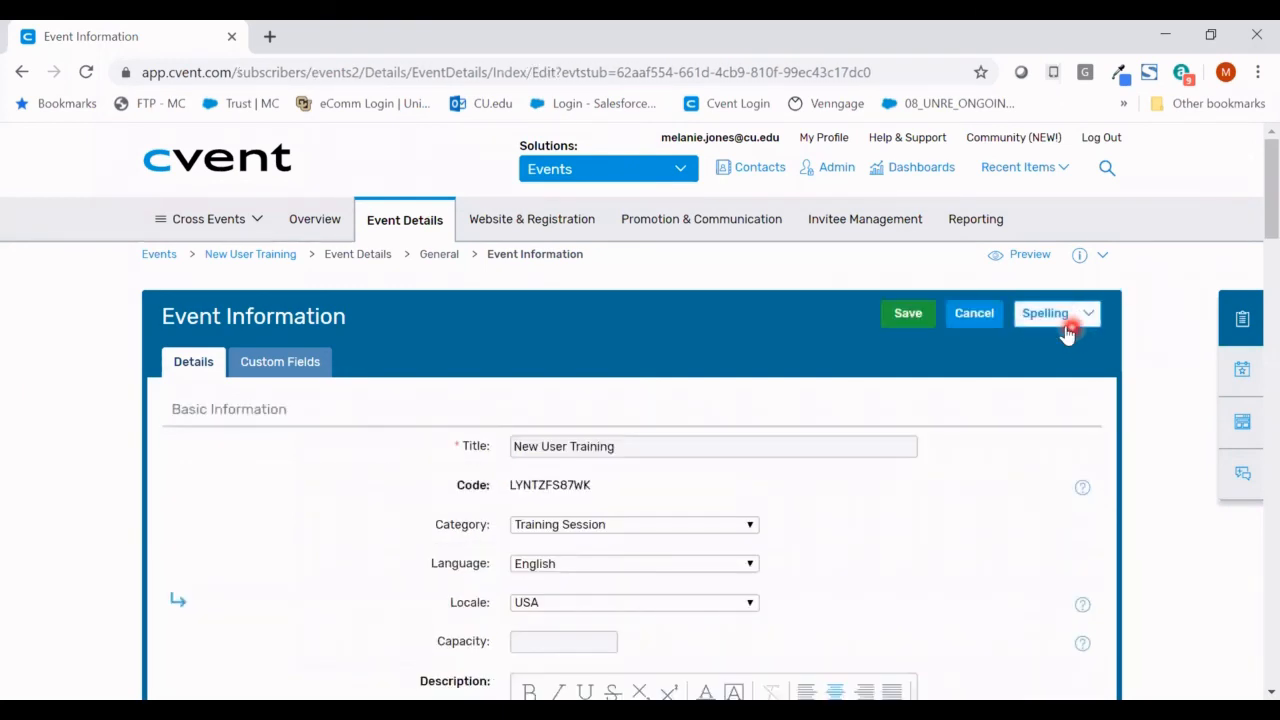
click(865, 452)
click(904, 316)
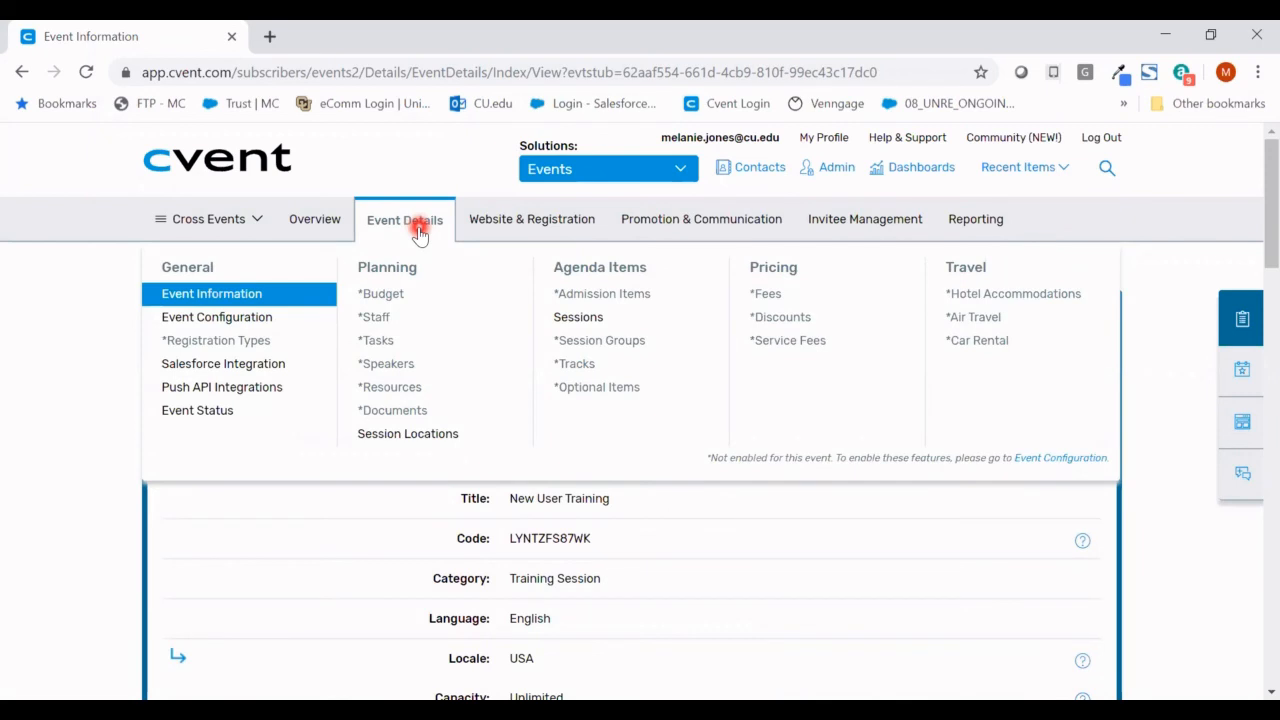
- Go to Event Configuration from the Event Details menu
click(315, 298)
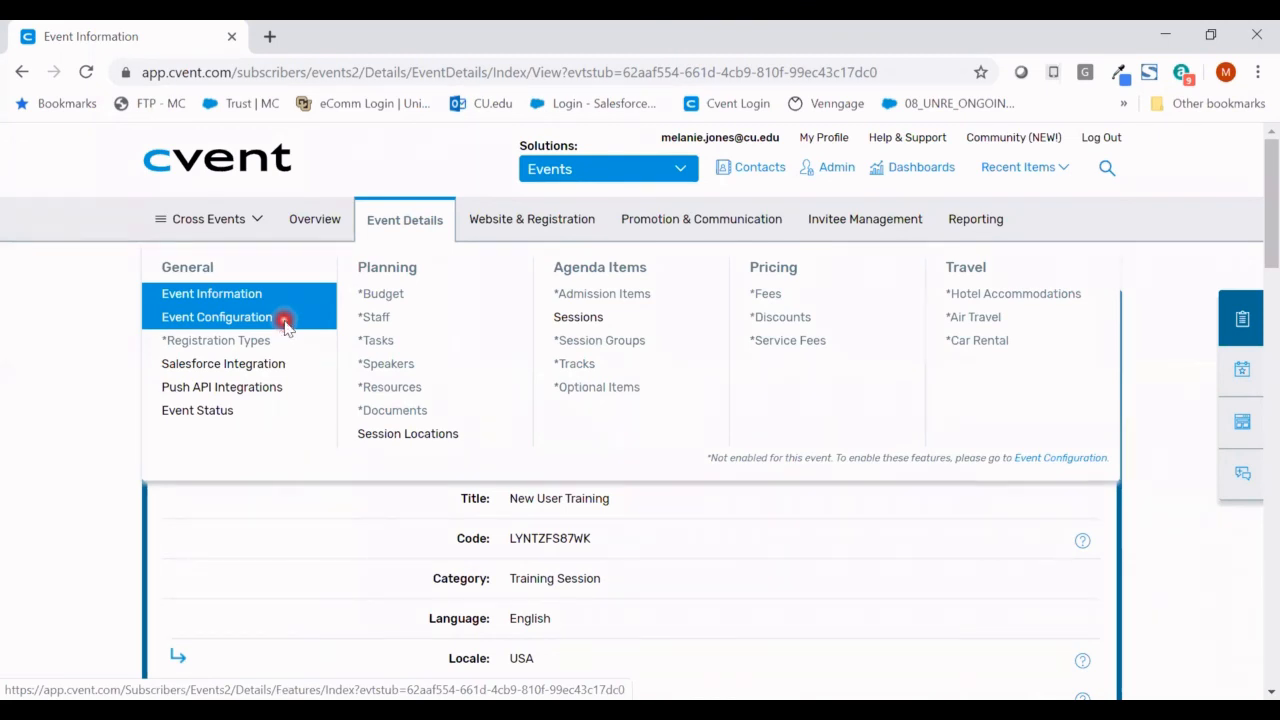
click(285, 325)
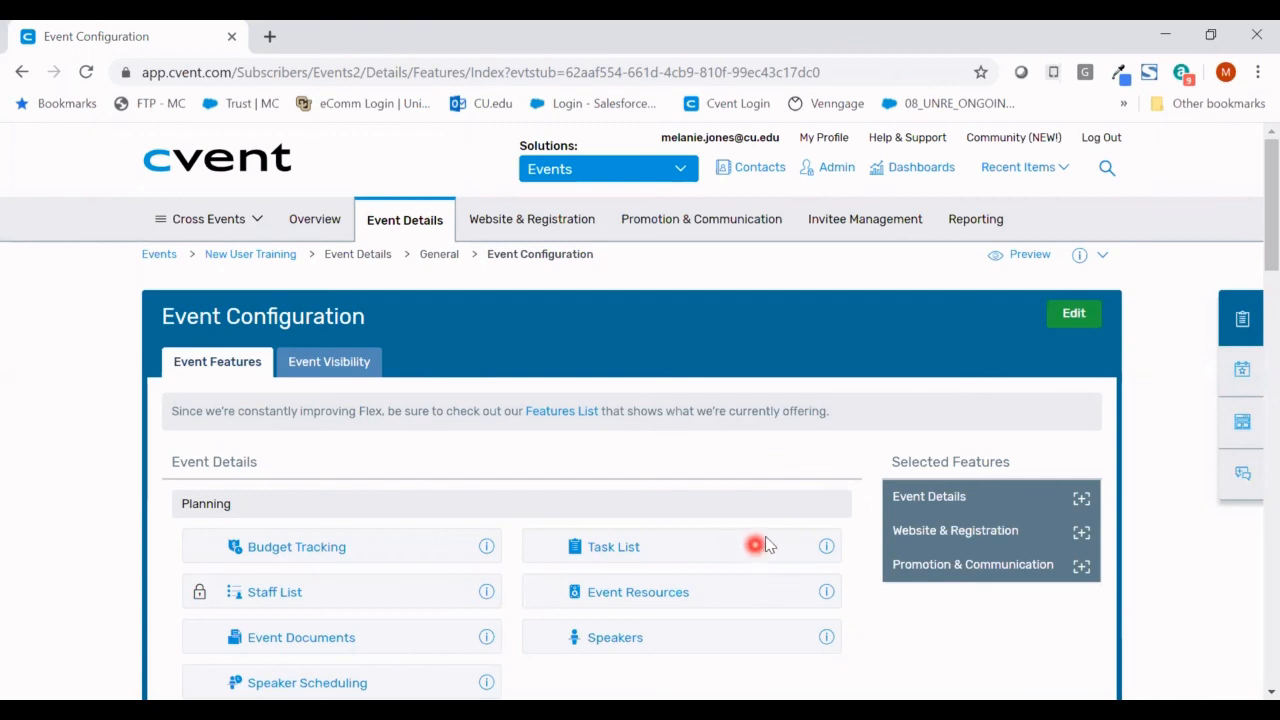
- Enable and save the Task List planning feature, then view Event Visibility
click(1074, 316)
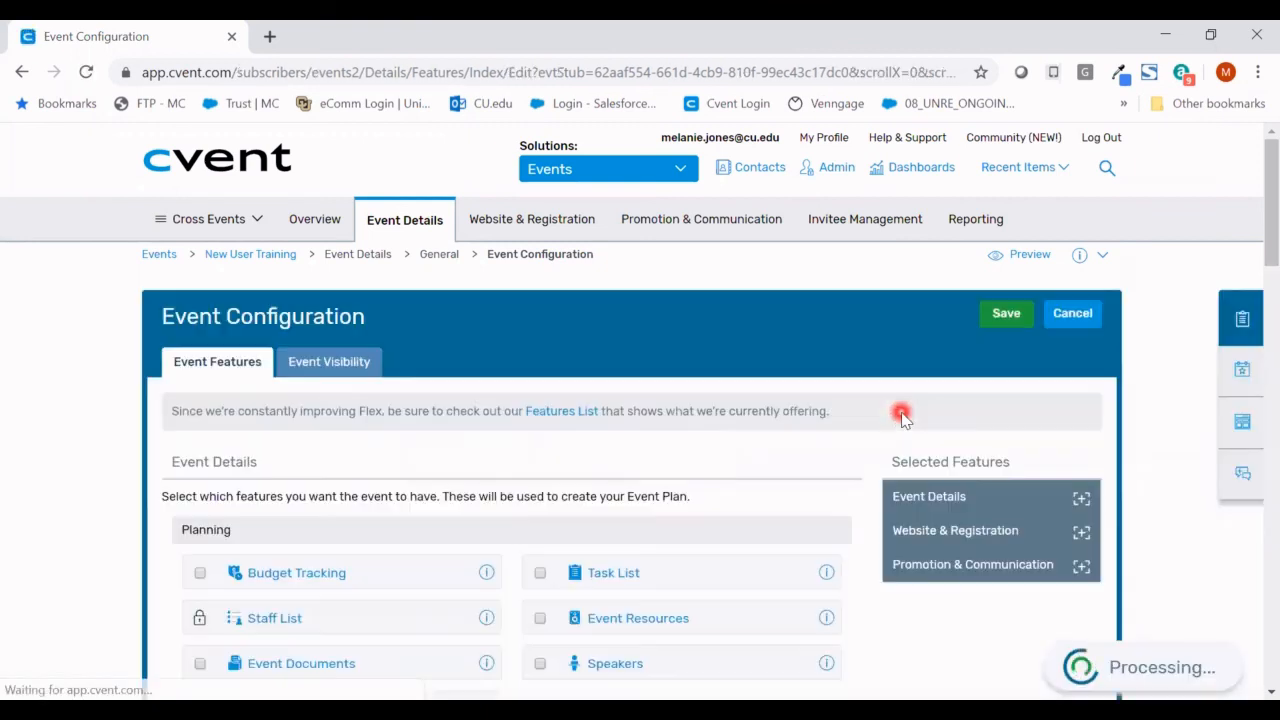
click(539, 574)
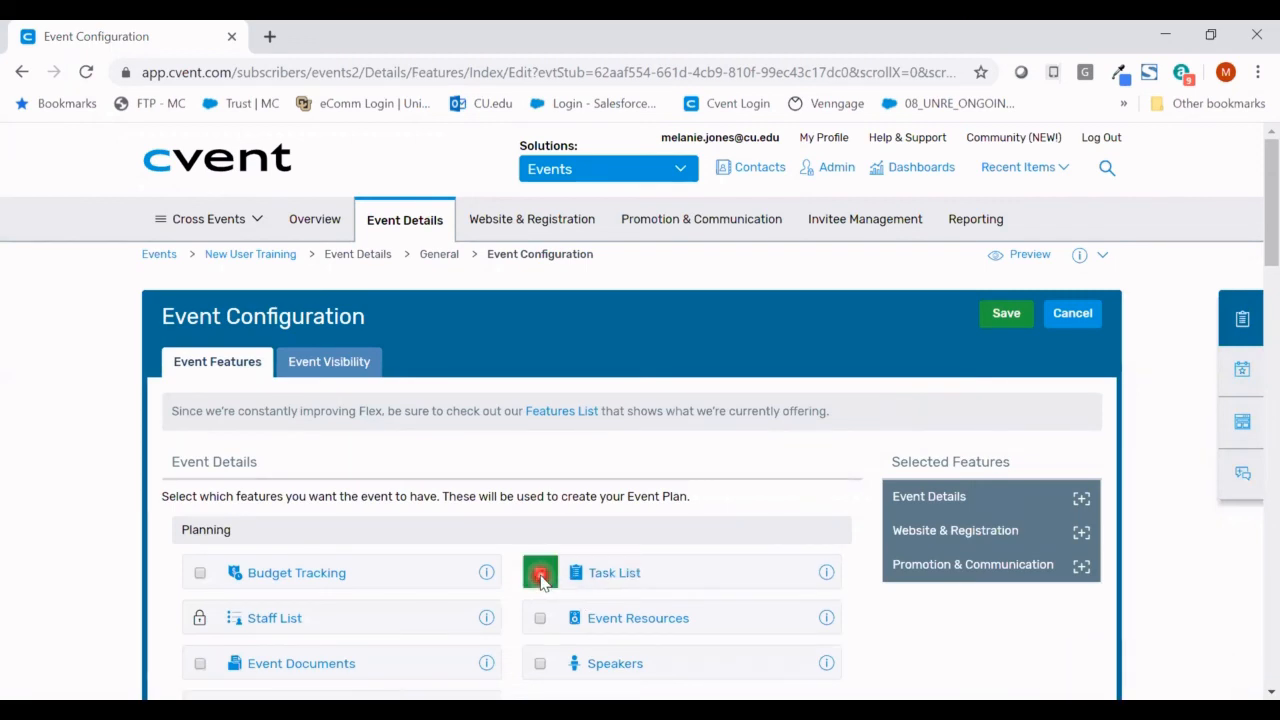
click(1003, 314)
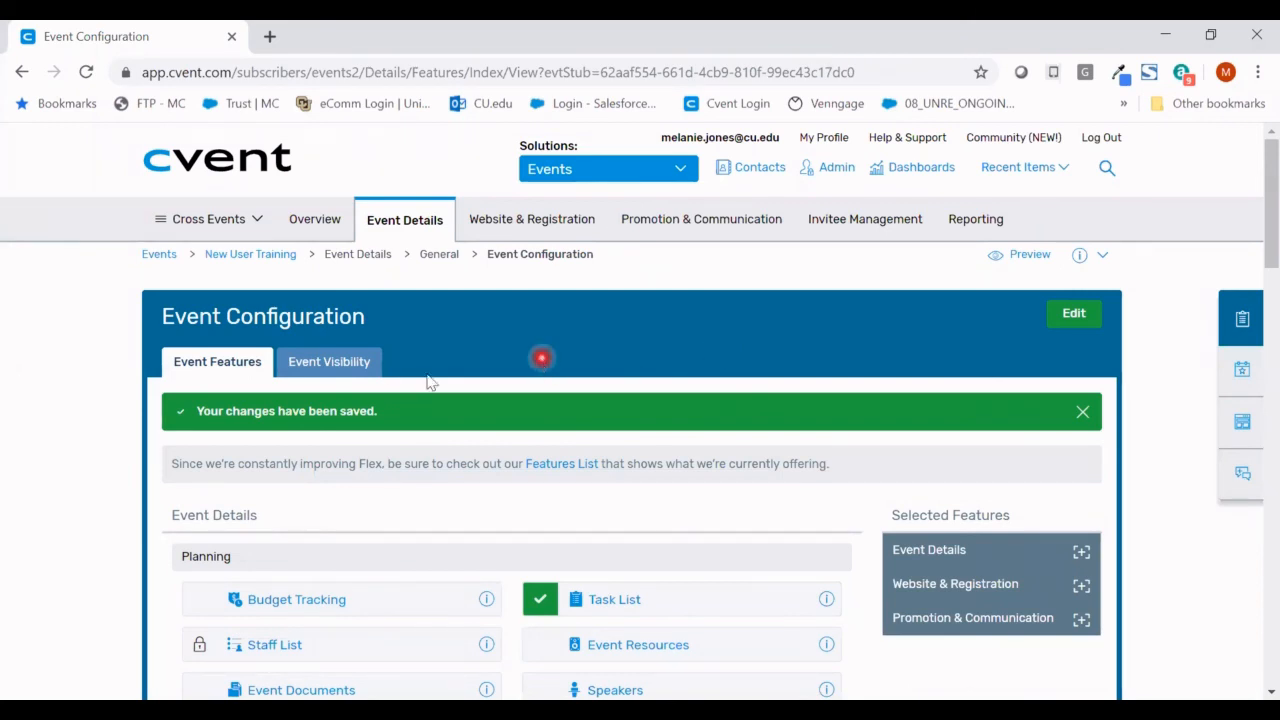
click(345, 365)
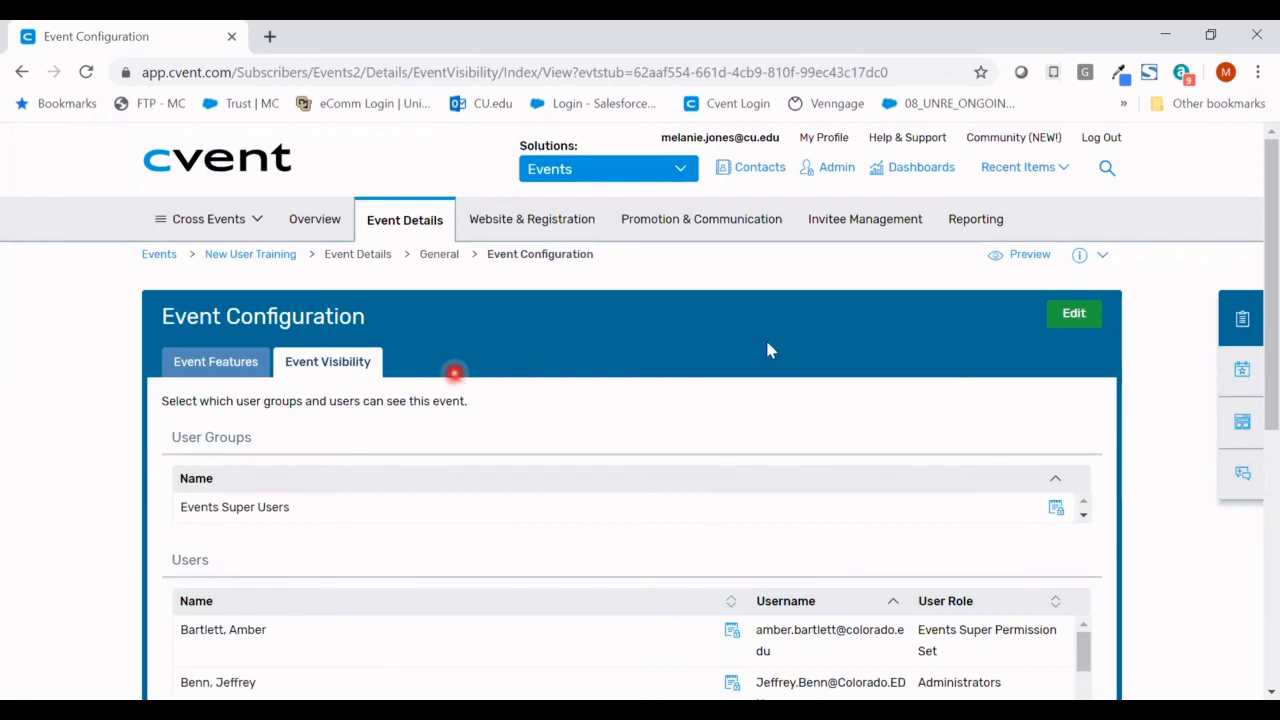
- Filter Users by name, grant the matching user visibility of the event, and save
click(1074, 318)
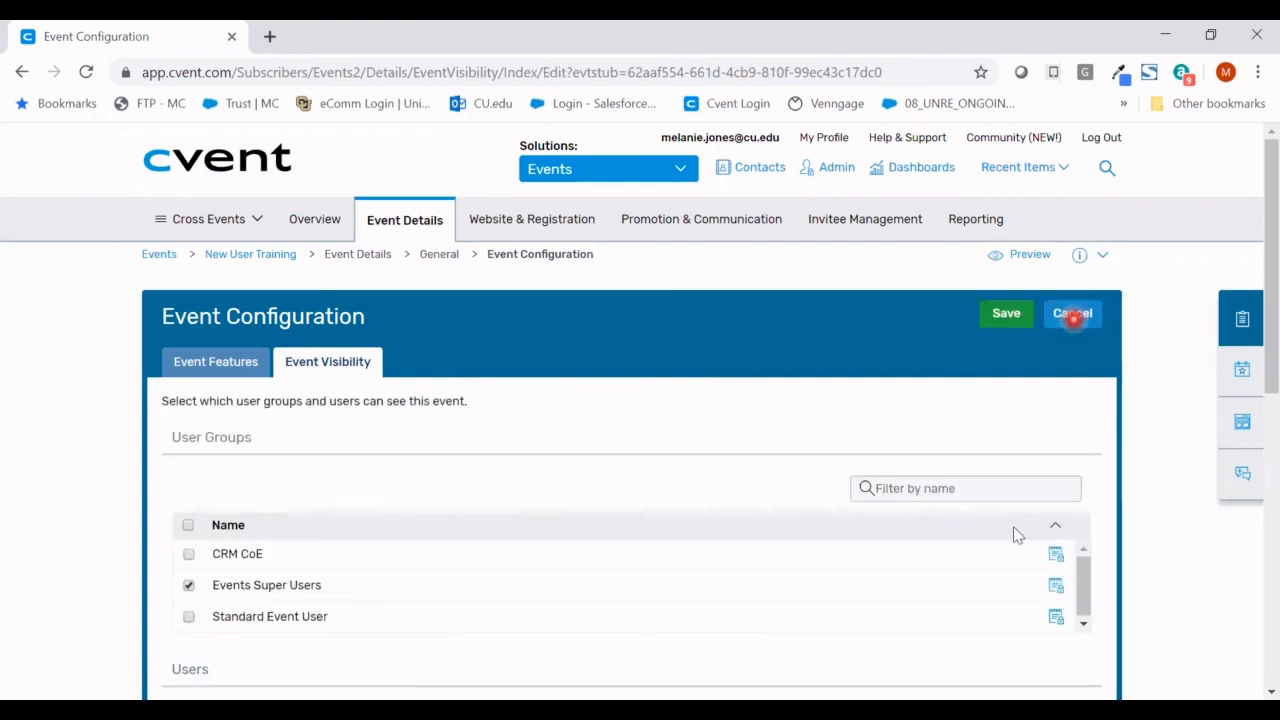
scroll(1116, 503, down, 2)
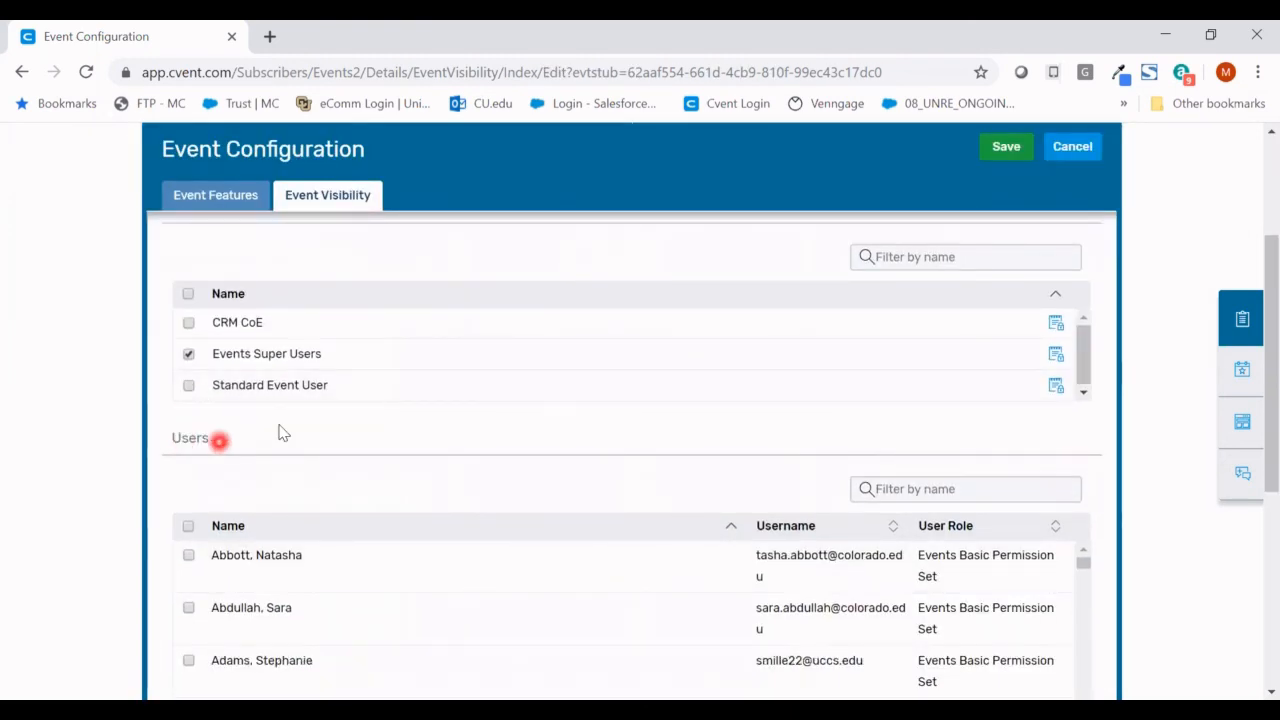
click(958, 483)
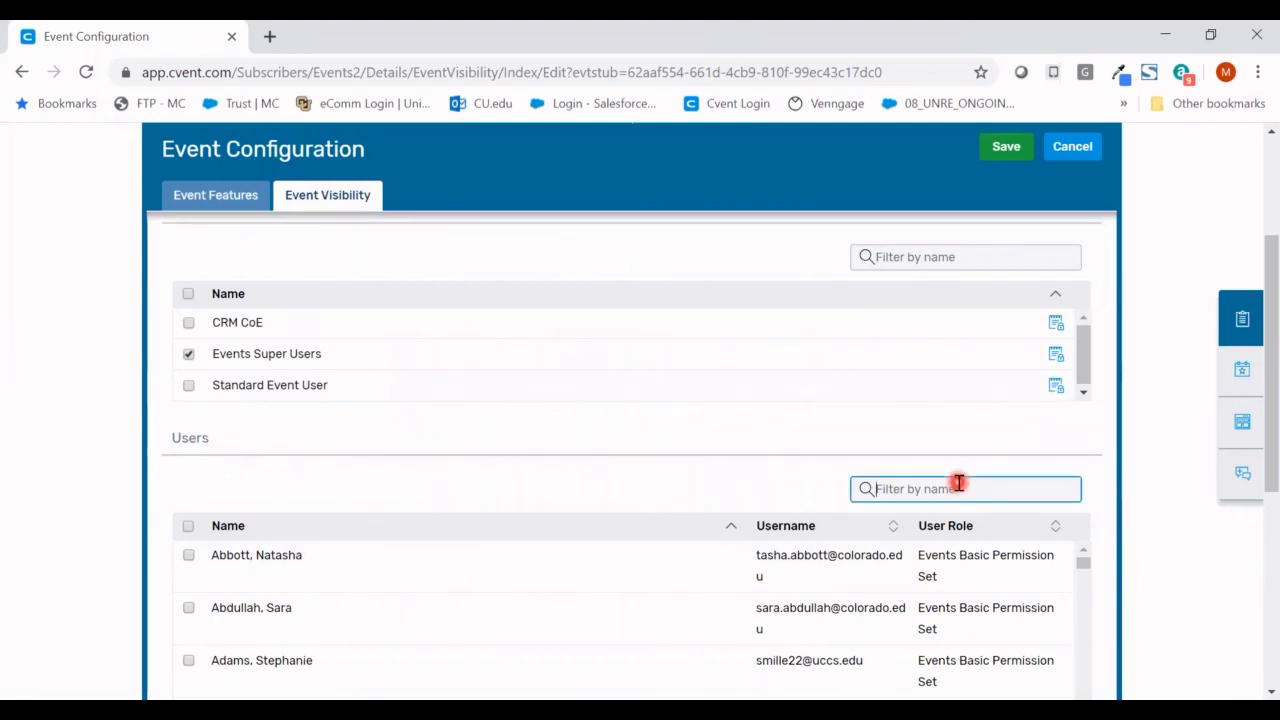
text(danie)
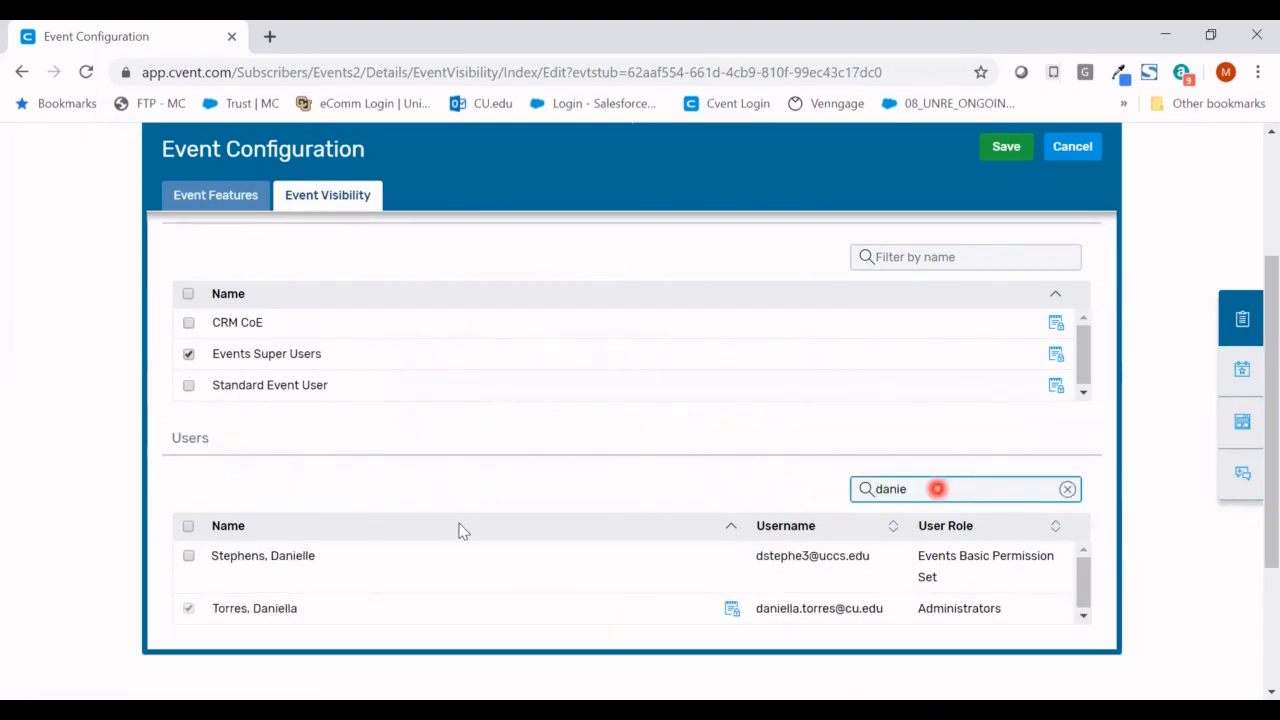
click(189, 559)
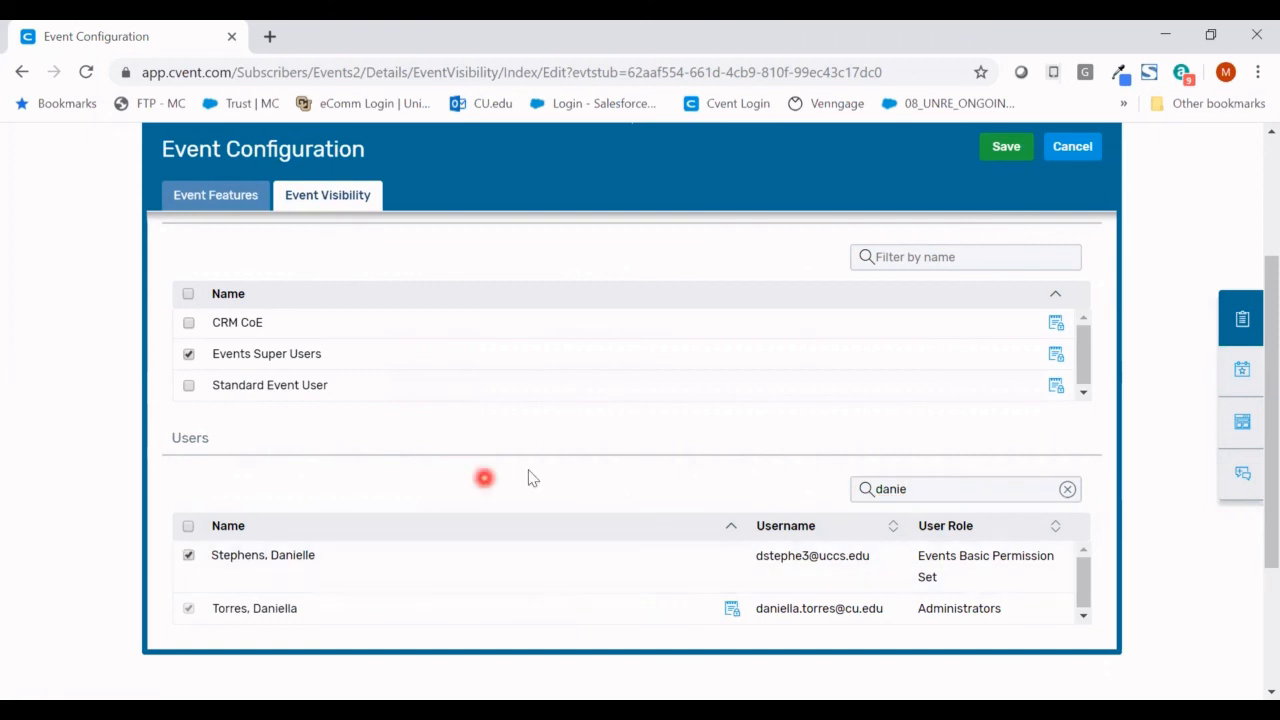
click(1016, 163)
mouse_move(400, 225)
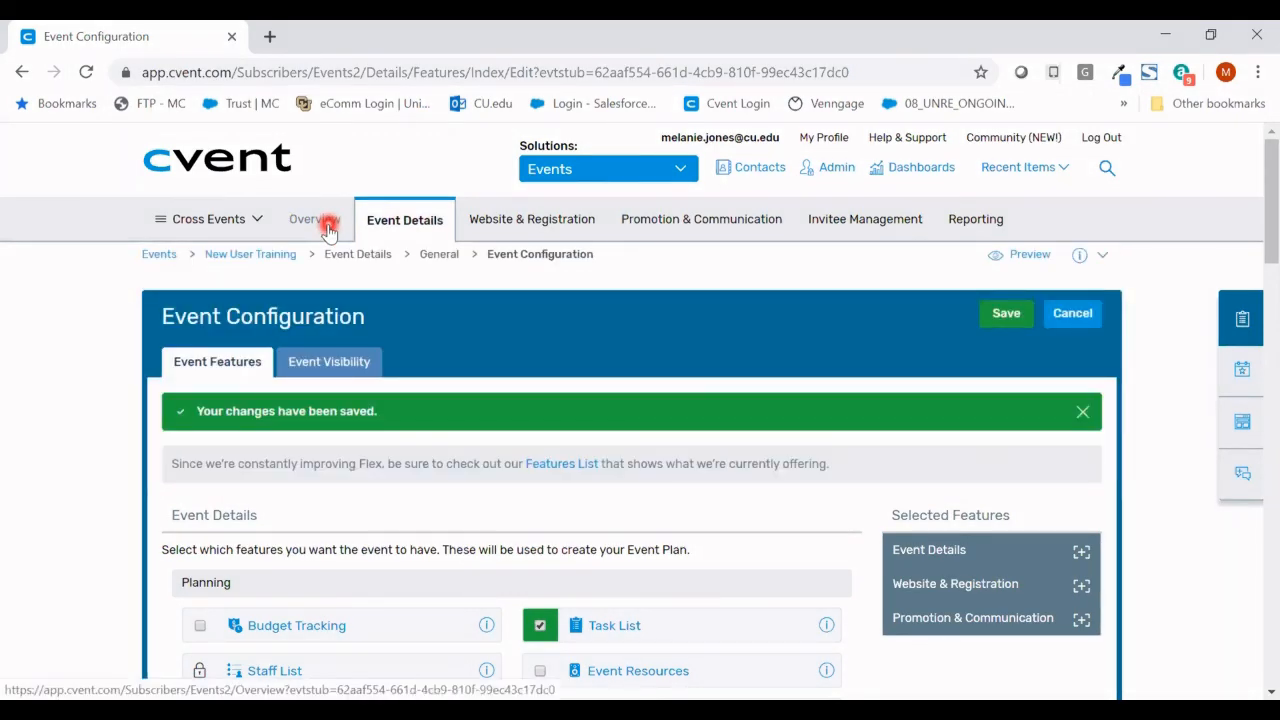
- Open the empty sessions list from the overview checklist, then return to Overview
click(328, 228)
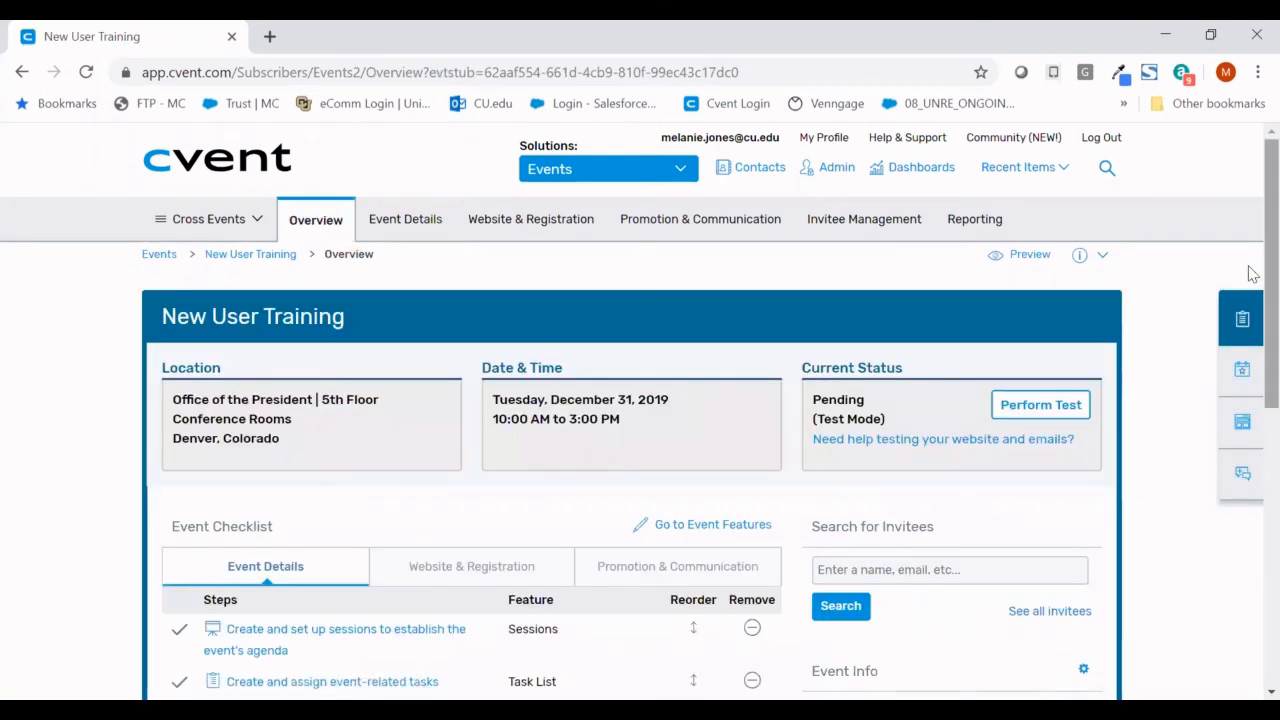
scroll(1248, 272, down, 2)
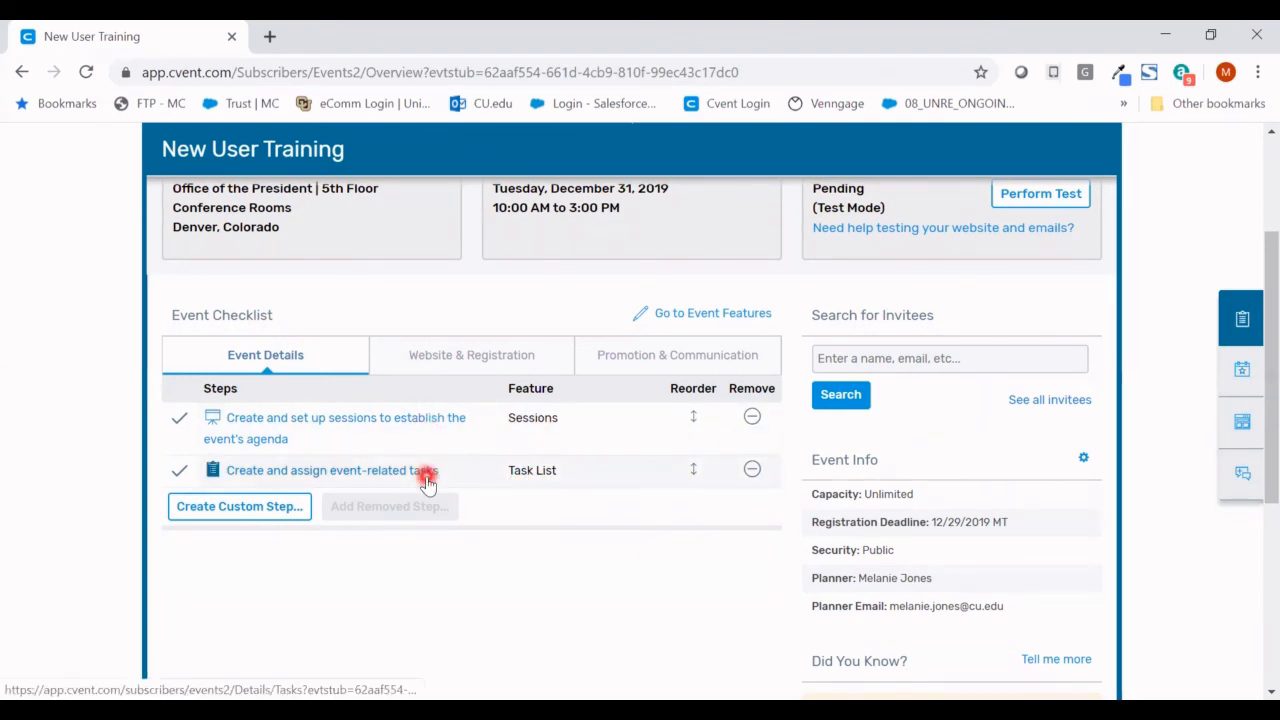
click(271, 440)
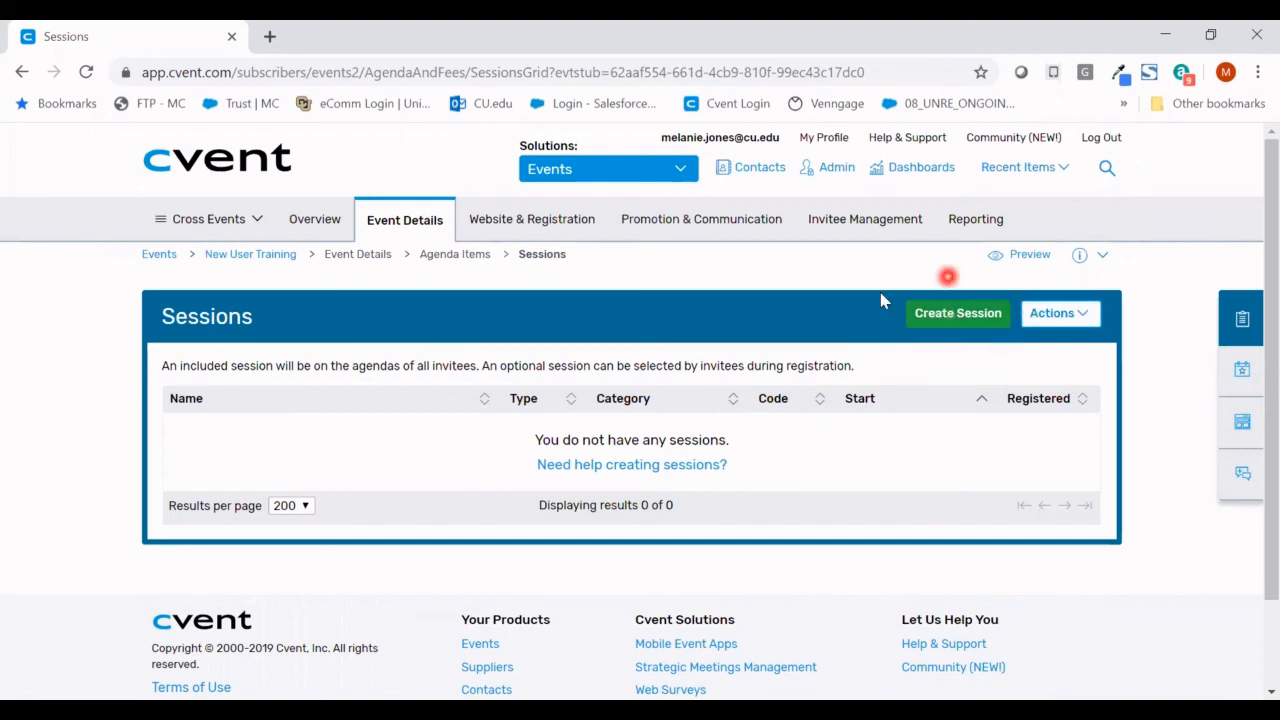
click(966, 318)
click(966, 318)
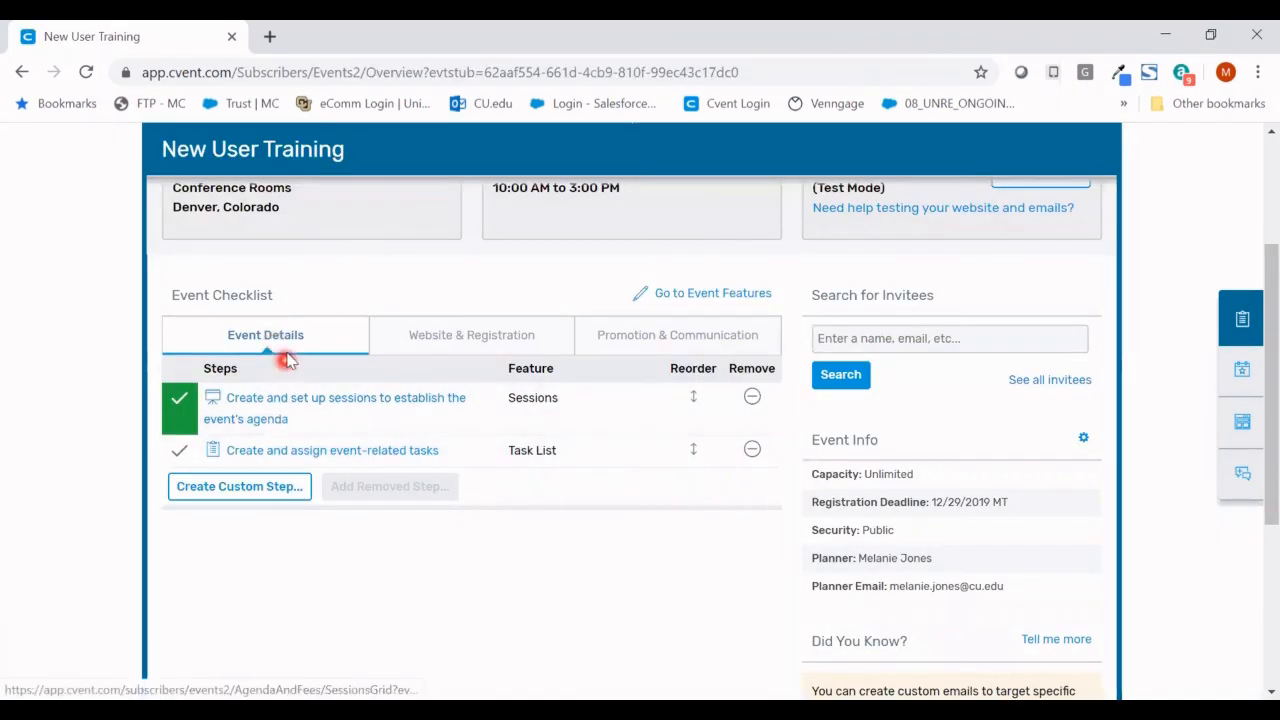
click(285, 420)
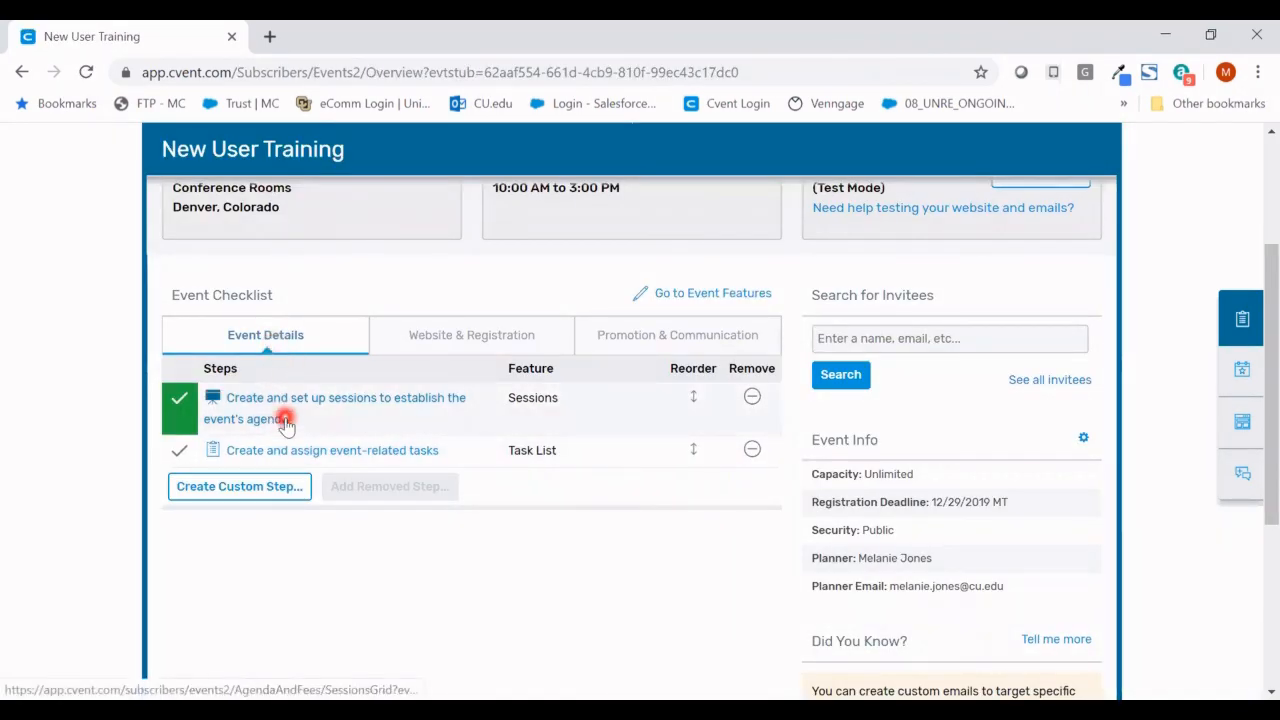
- List the Website & Registration checklist steps, from customizing the website layout to surveys
click(420, 342)
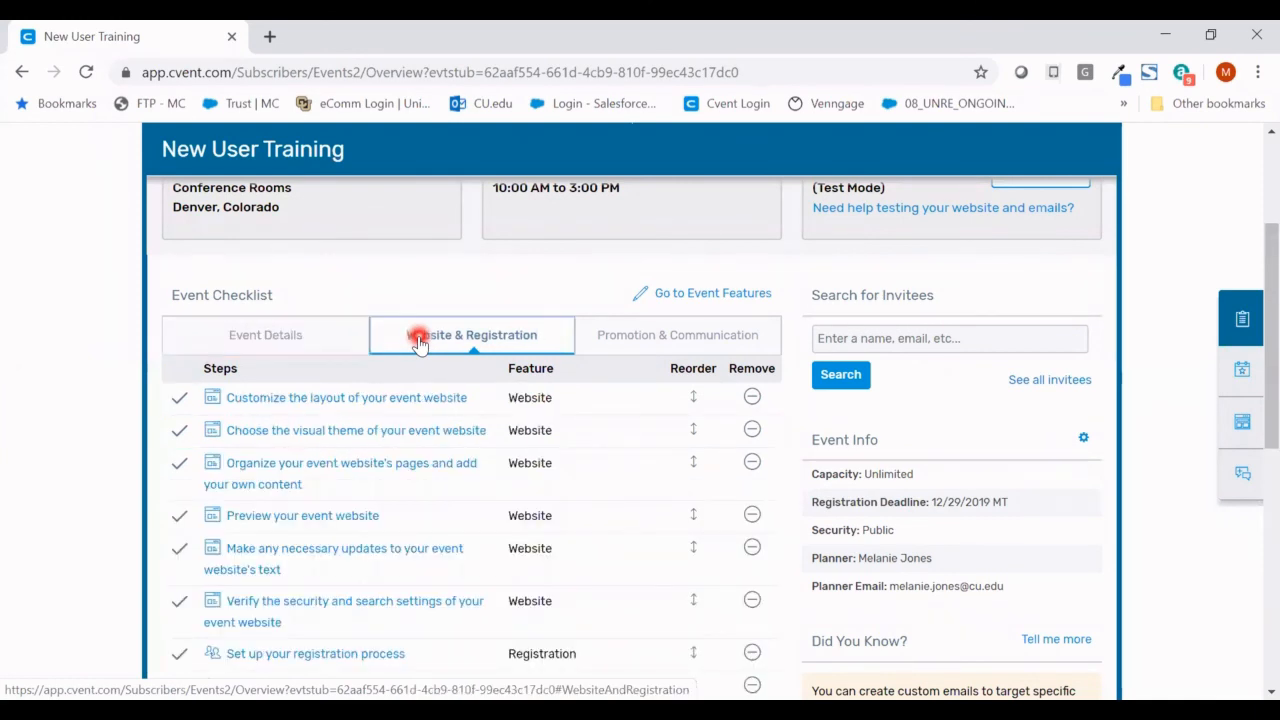
click(302, 517)
scroll(302, 522, down, 5)
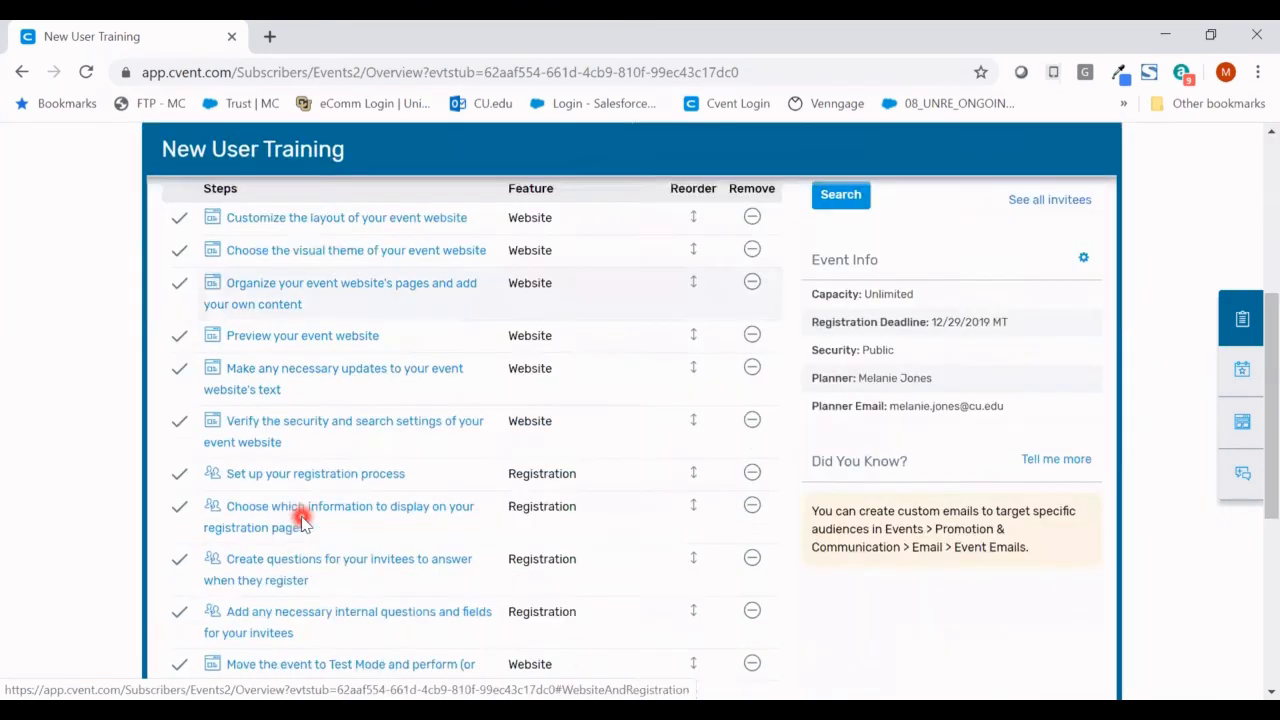
scroll(302, 520, up, 2)
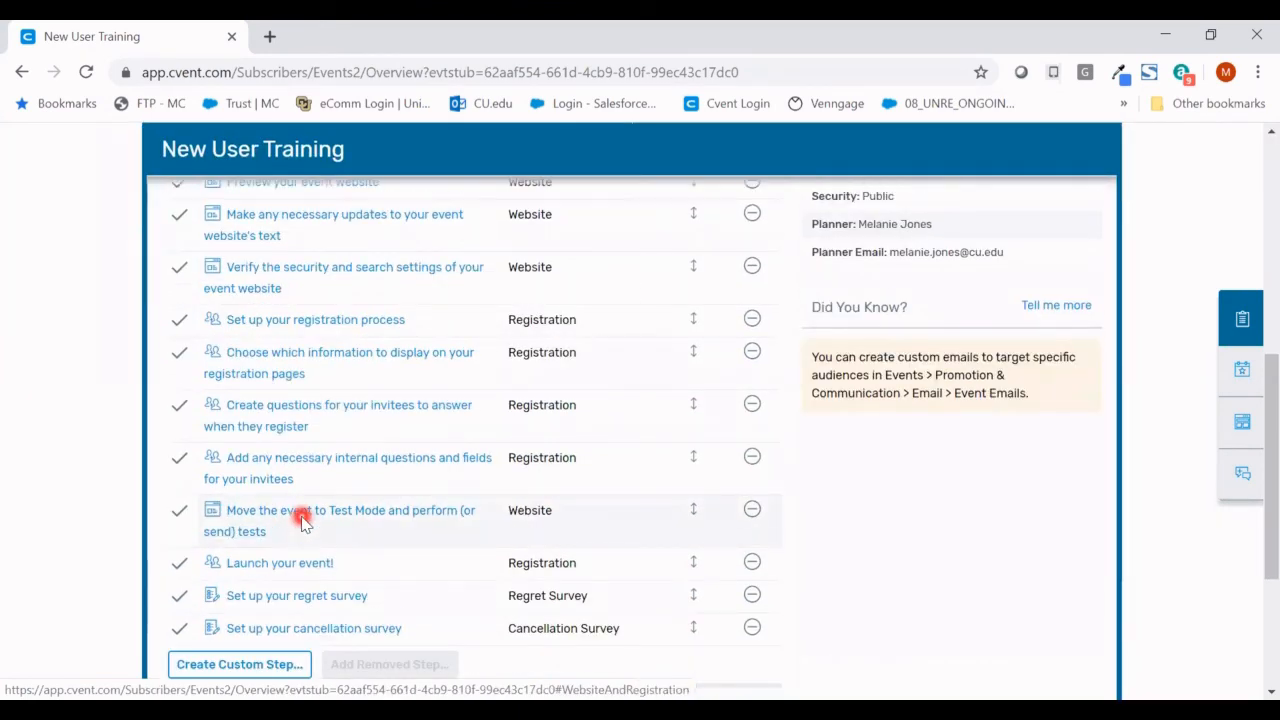
scroll(302, 520, up, 3)
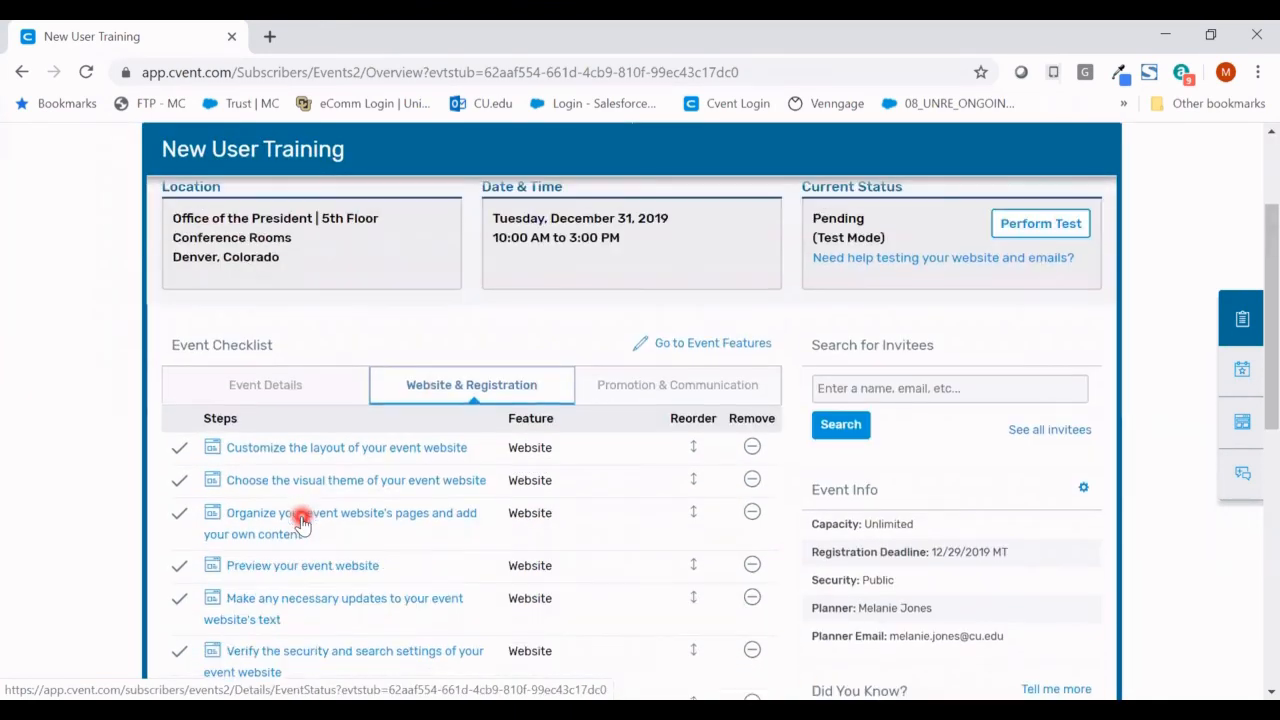
scroll(302, 521, up, 2)
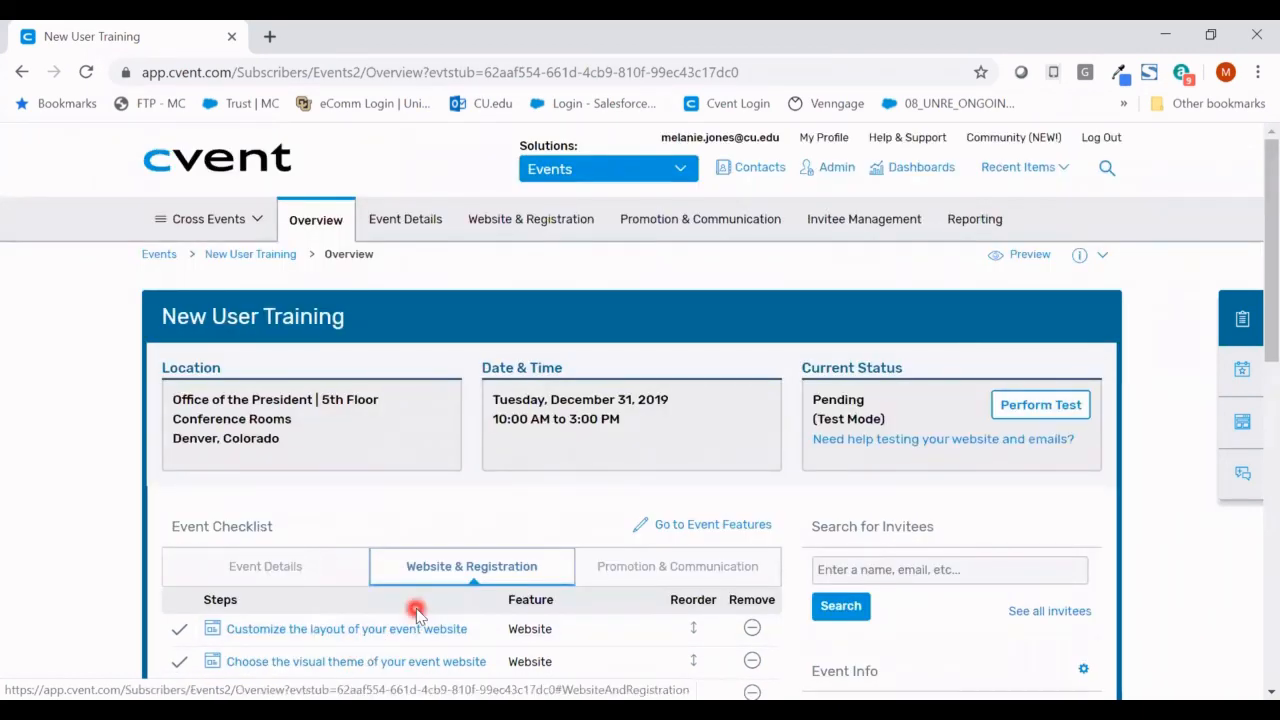
- Go to Website > Event Website for the New User Training event
mouse_move(400, 220)
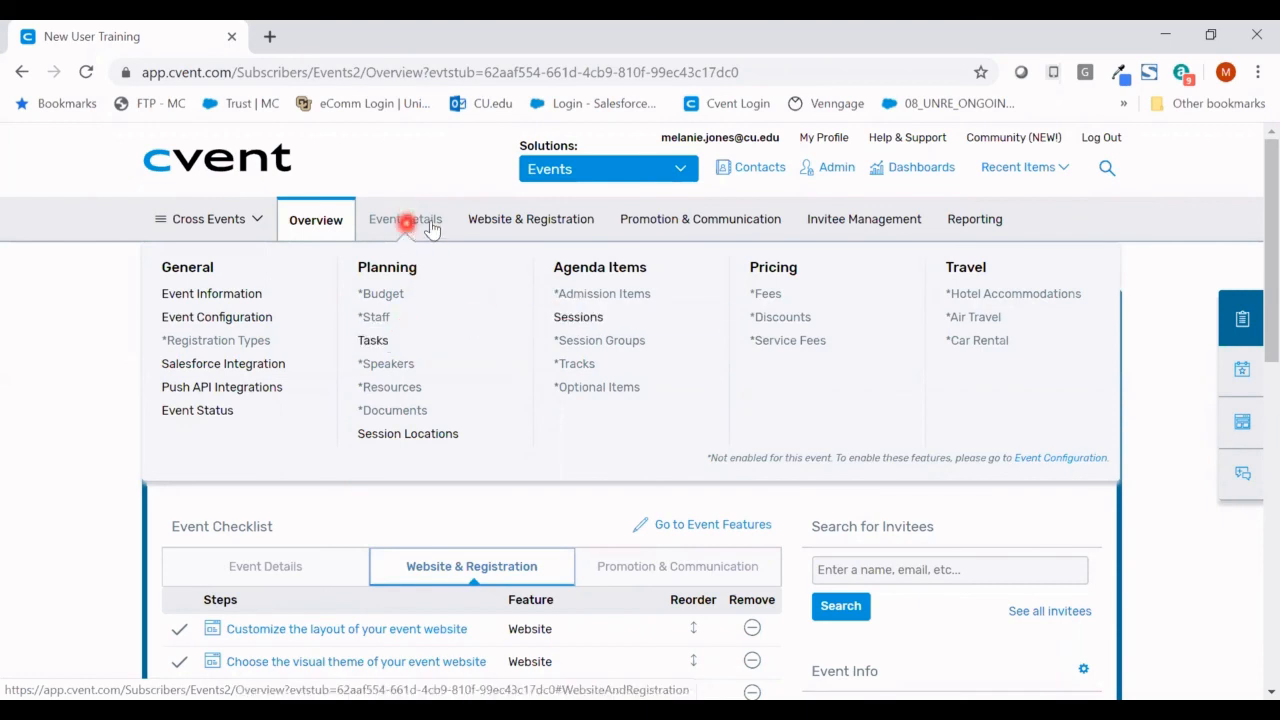
mouse_move(508, 218)
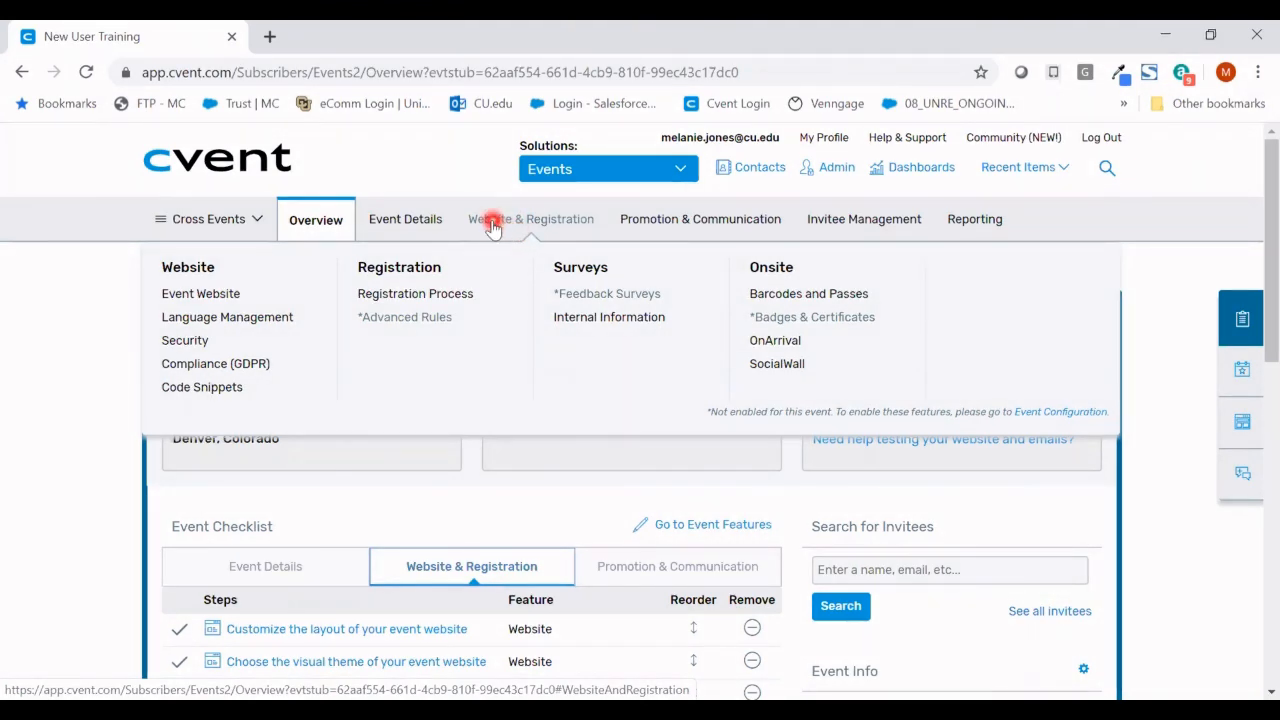
click(245, 295)
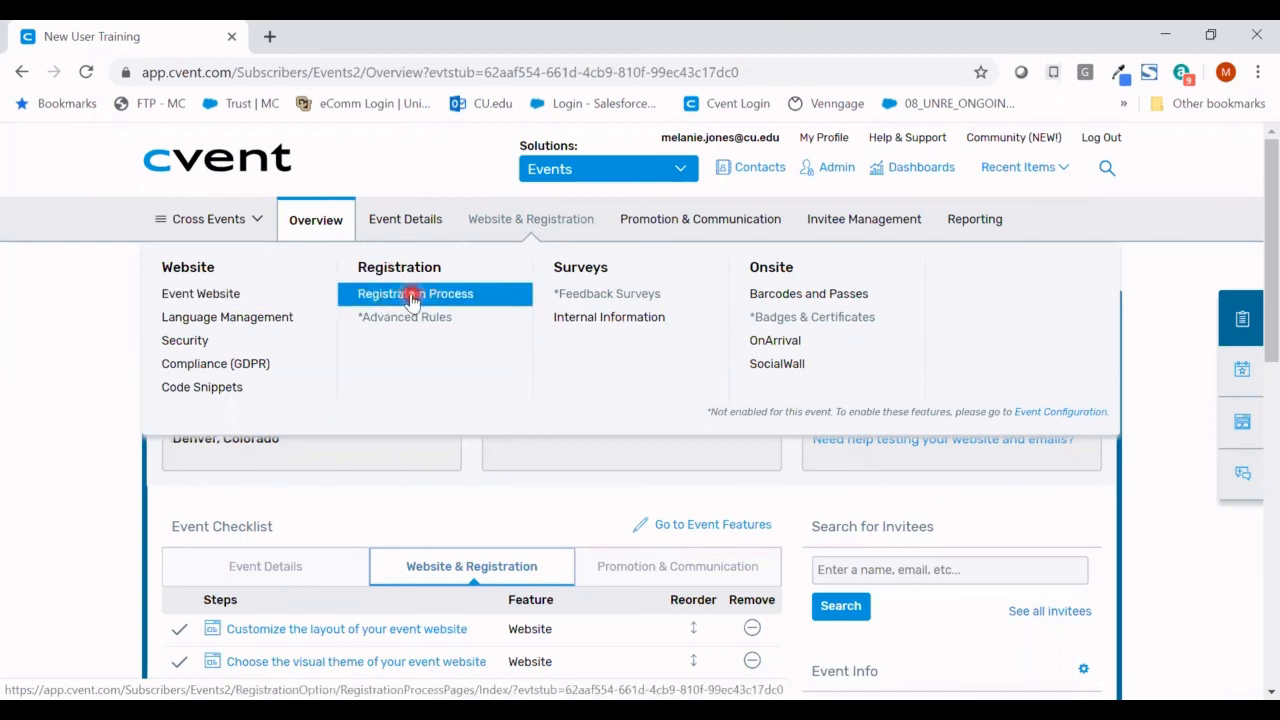
click(320, 300)
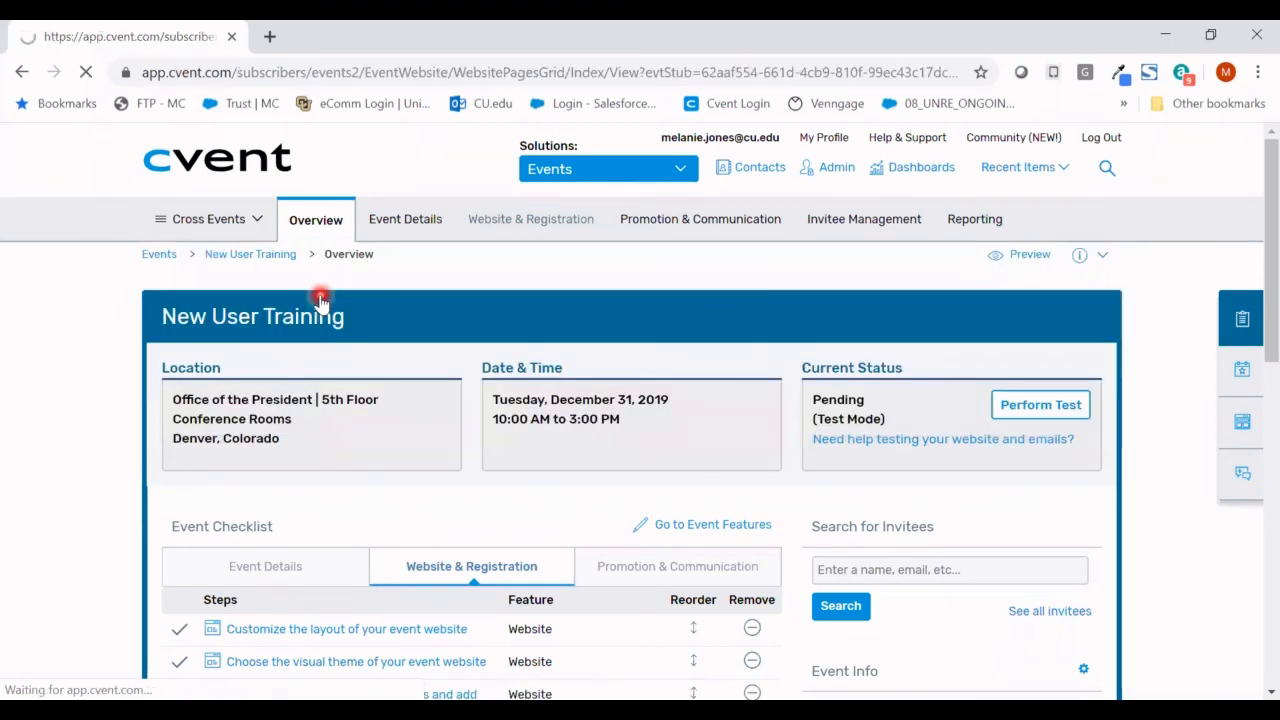
- Open the Site Designer and review the Custom color palette and Alegreya theme fonts
click(962, 396)
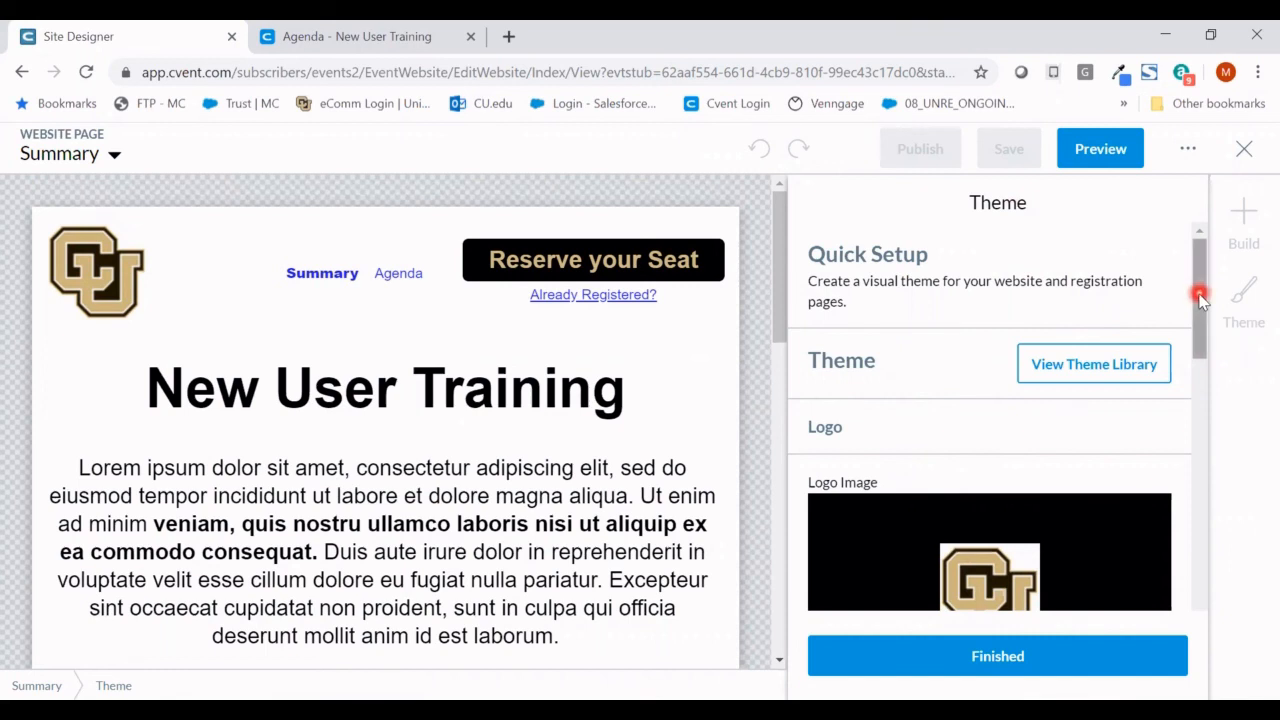
drag(1199, 294, 1209, 494)
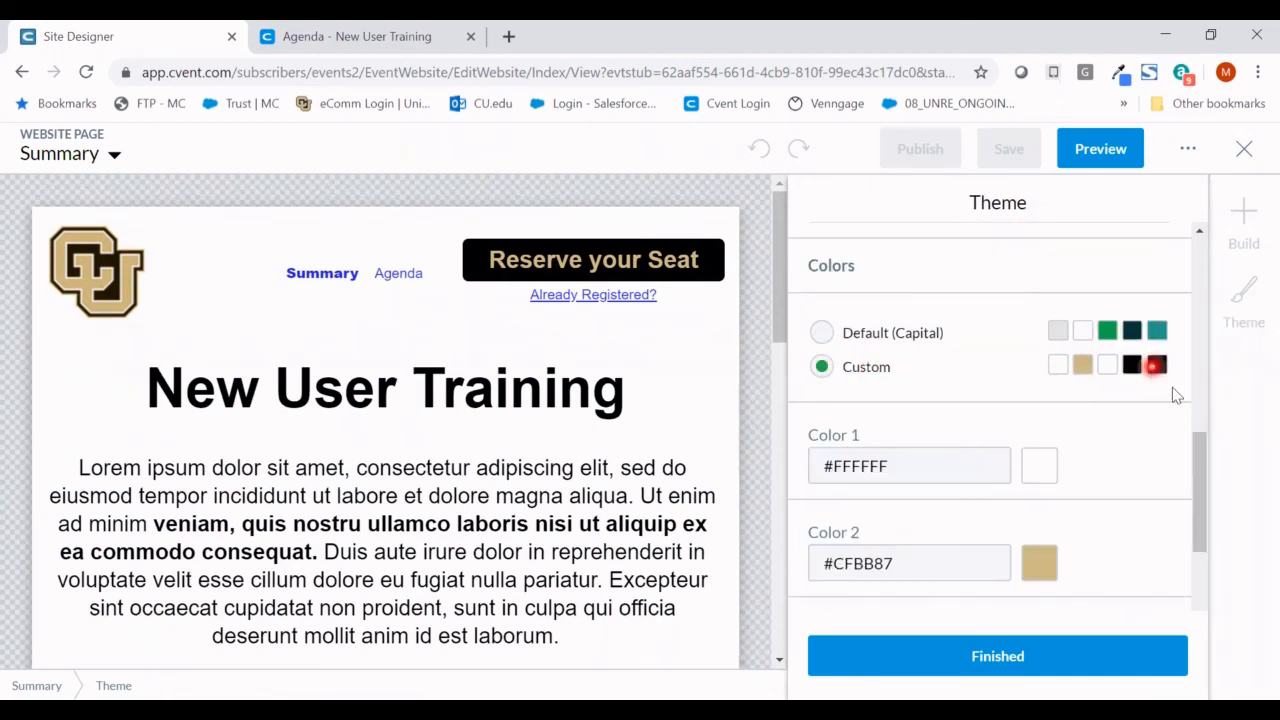
drag(1199, 464, 1195, 607)
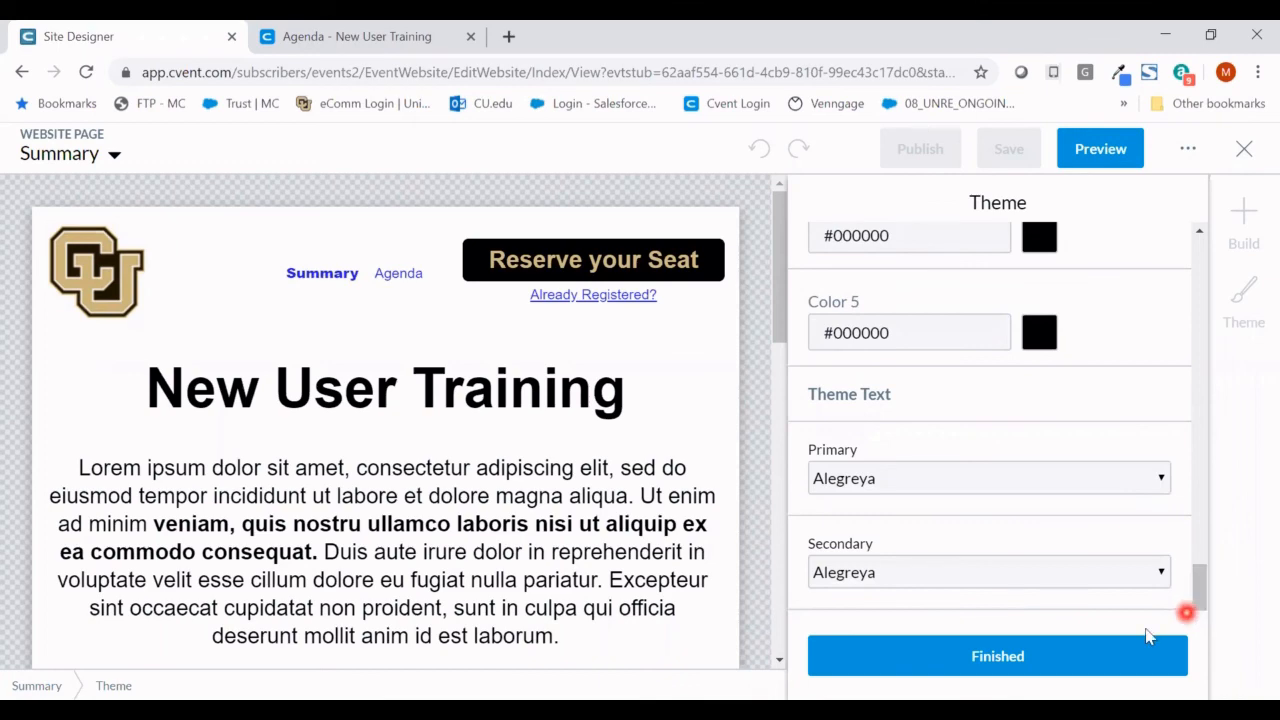
click(1054, 662)
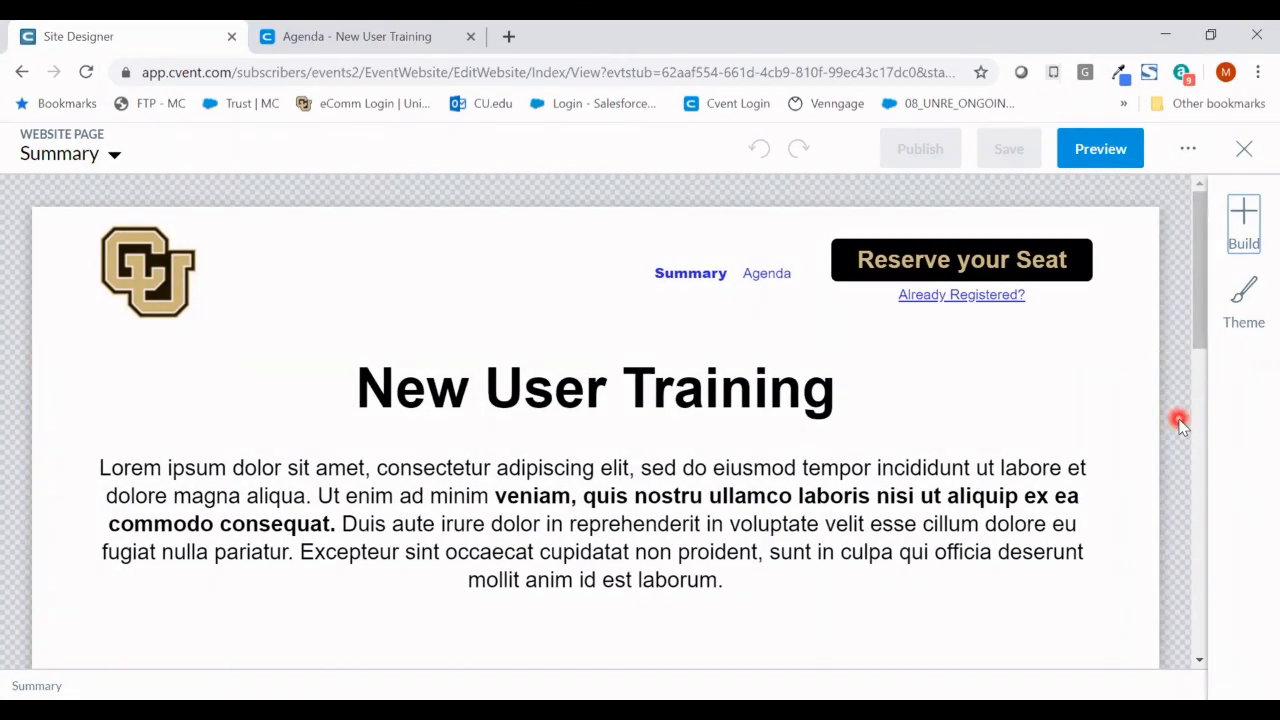
scroll(1180, 425, down, 8)
scroll(1180, 425, down, 3)
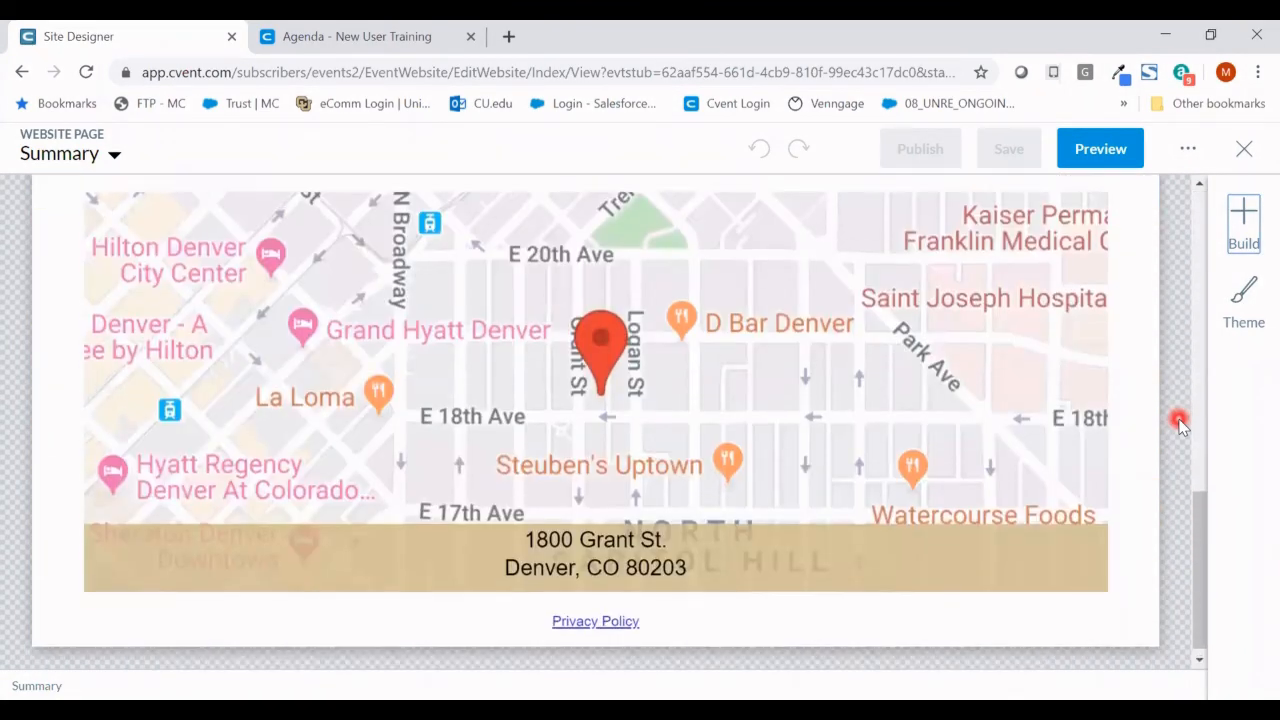
scroll(1180, 425, up, 5)
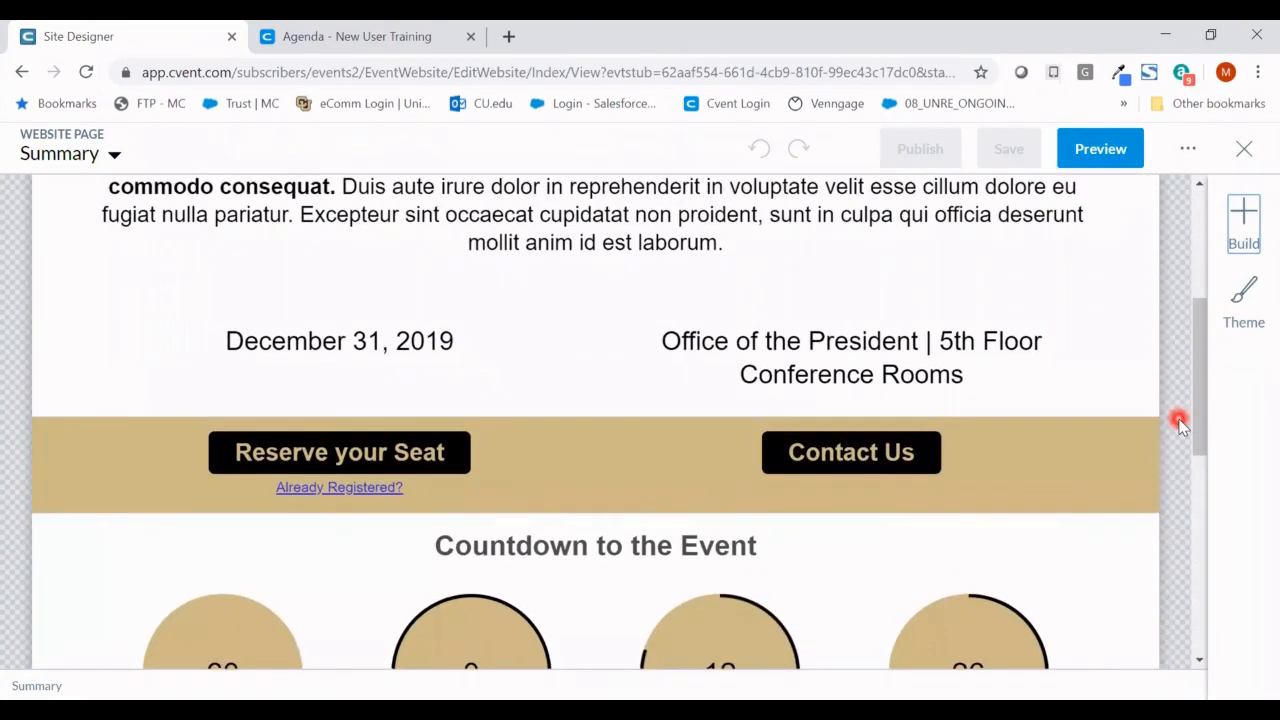
scroll(1180, 425, down, 3)
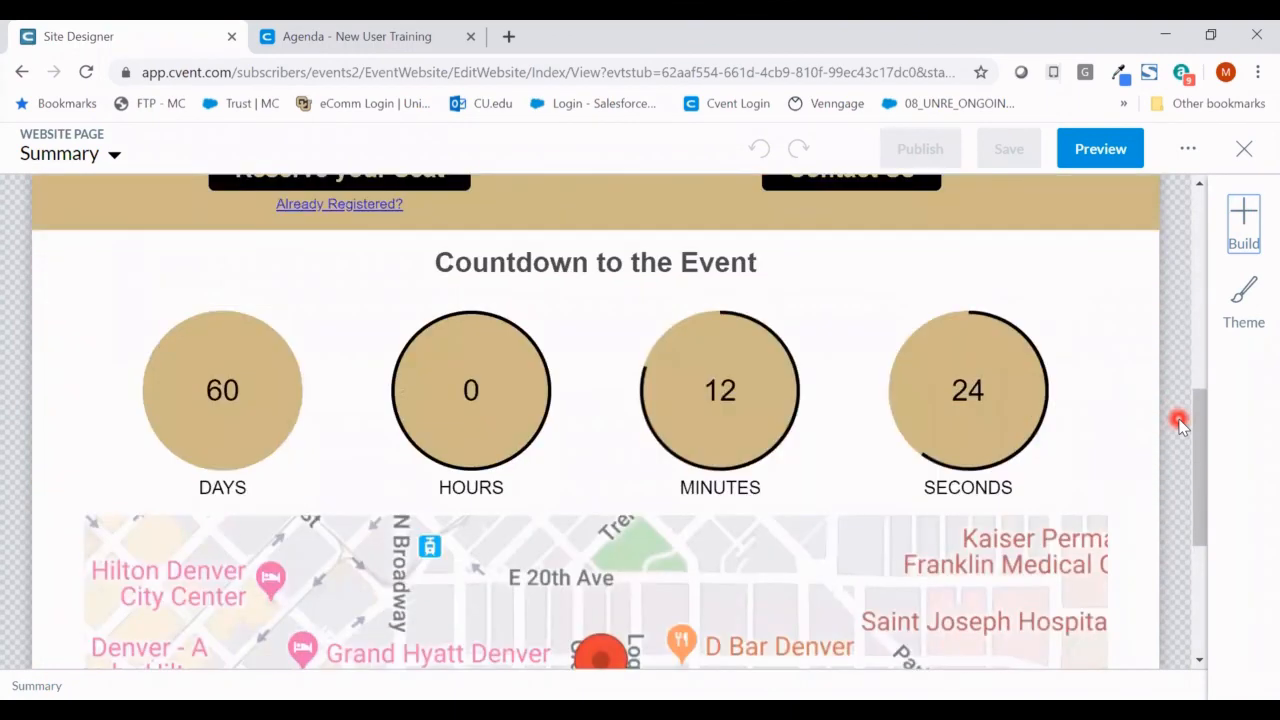
- Add the Registration Deadline (Register By December 29, 2019 5:00 PM) to the Summary page
click(1245, 234)
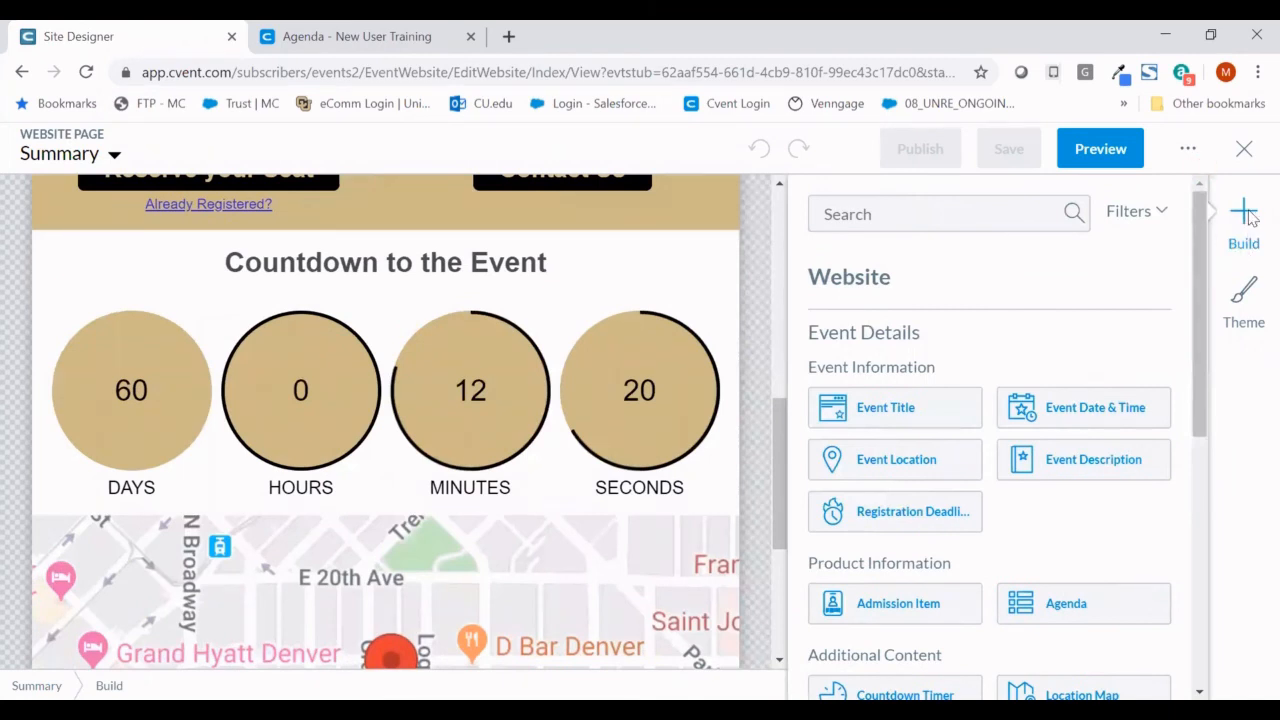
drag(1197, 271, 1202, 396)
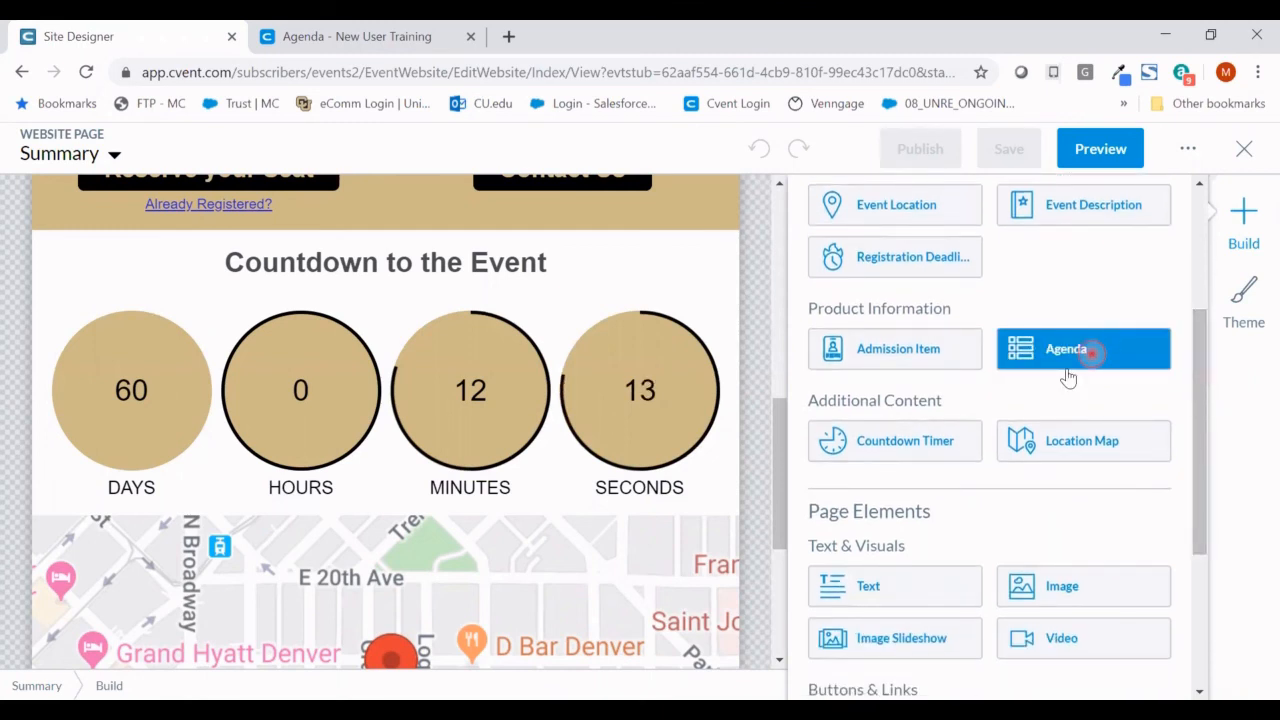
drag(1068, 377, 540, 248)
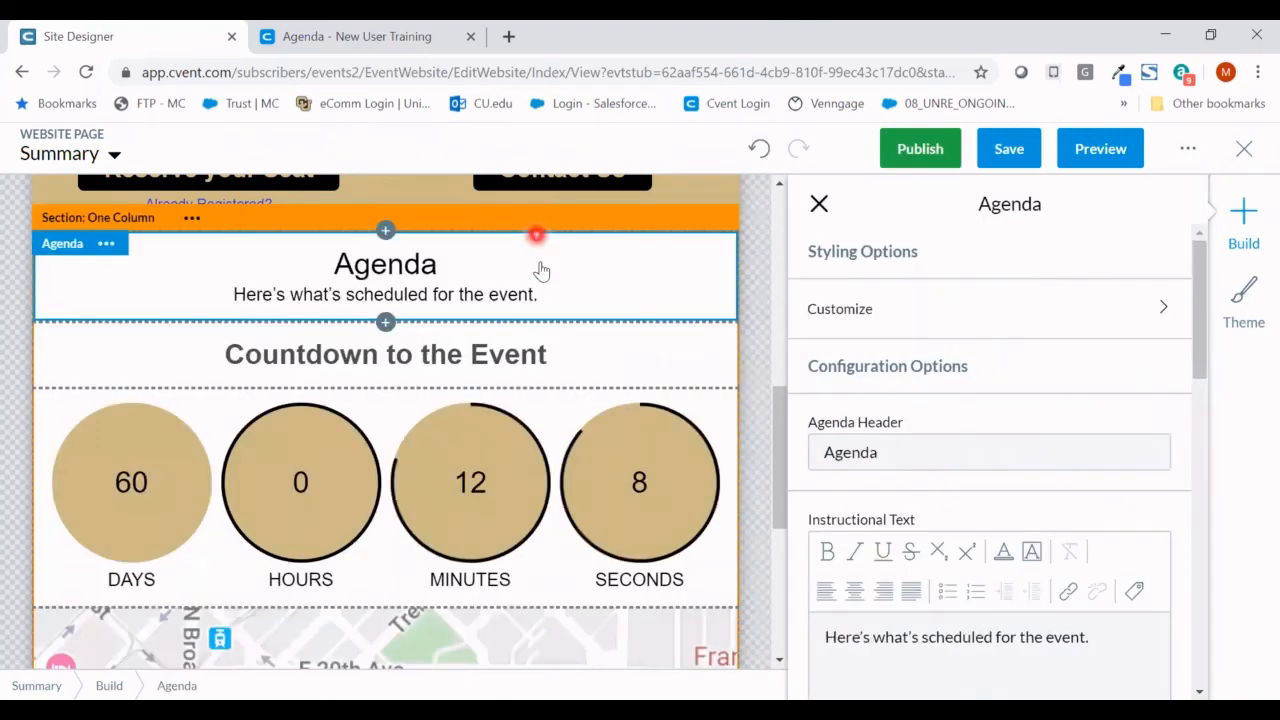
click(819, 204)
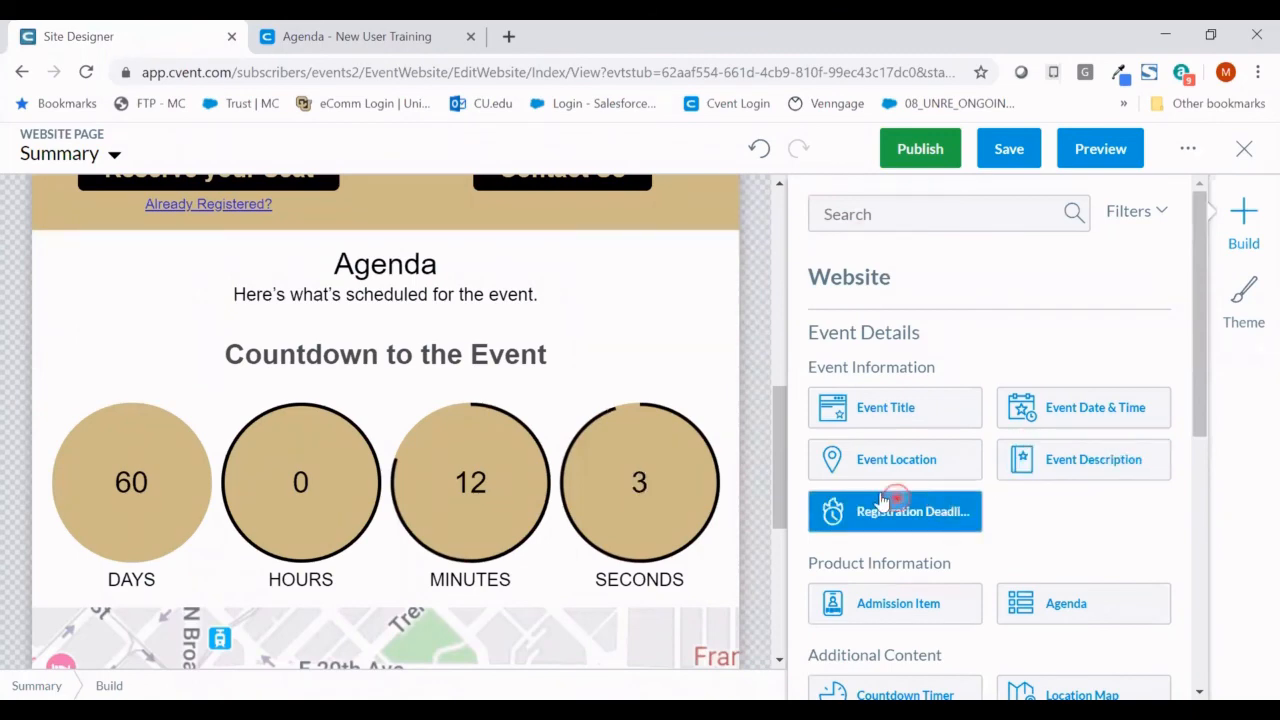
drag(882, 500, 600, 330)
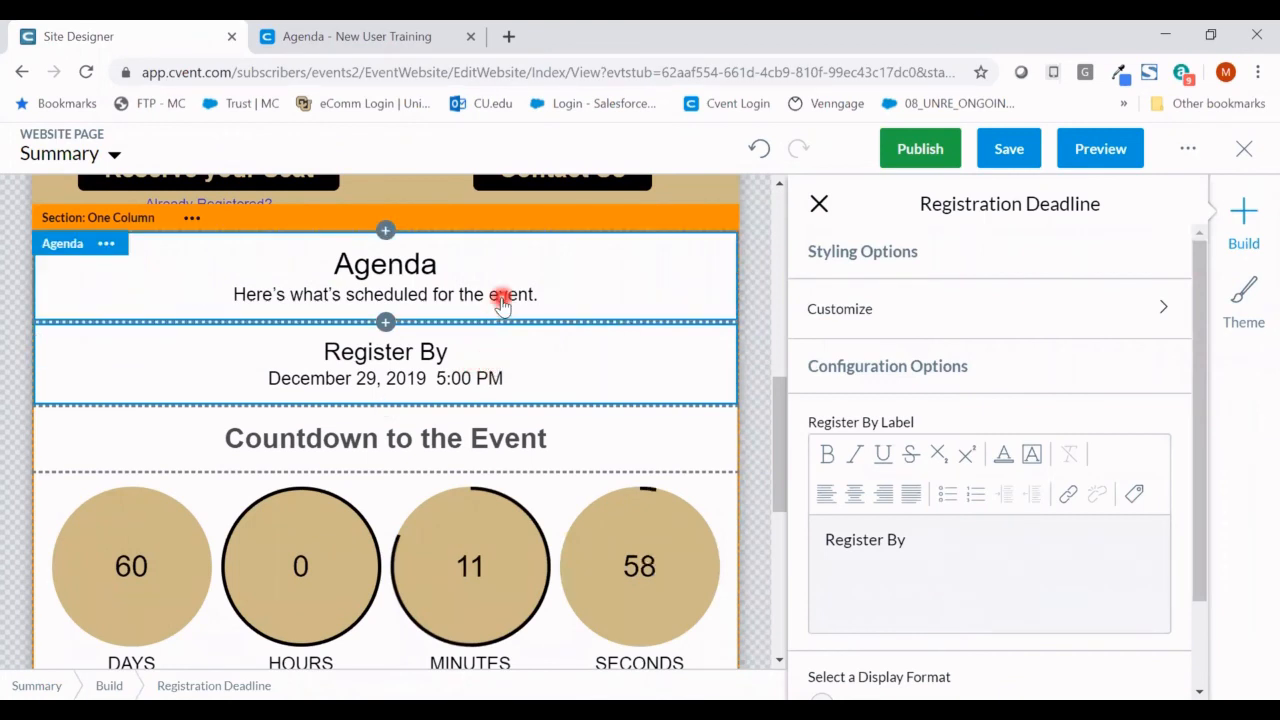
- Delete the Agenda text block from the Summary page
click(106, 244)
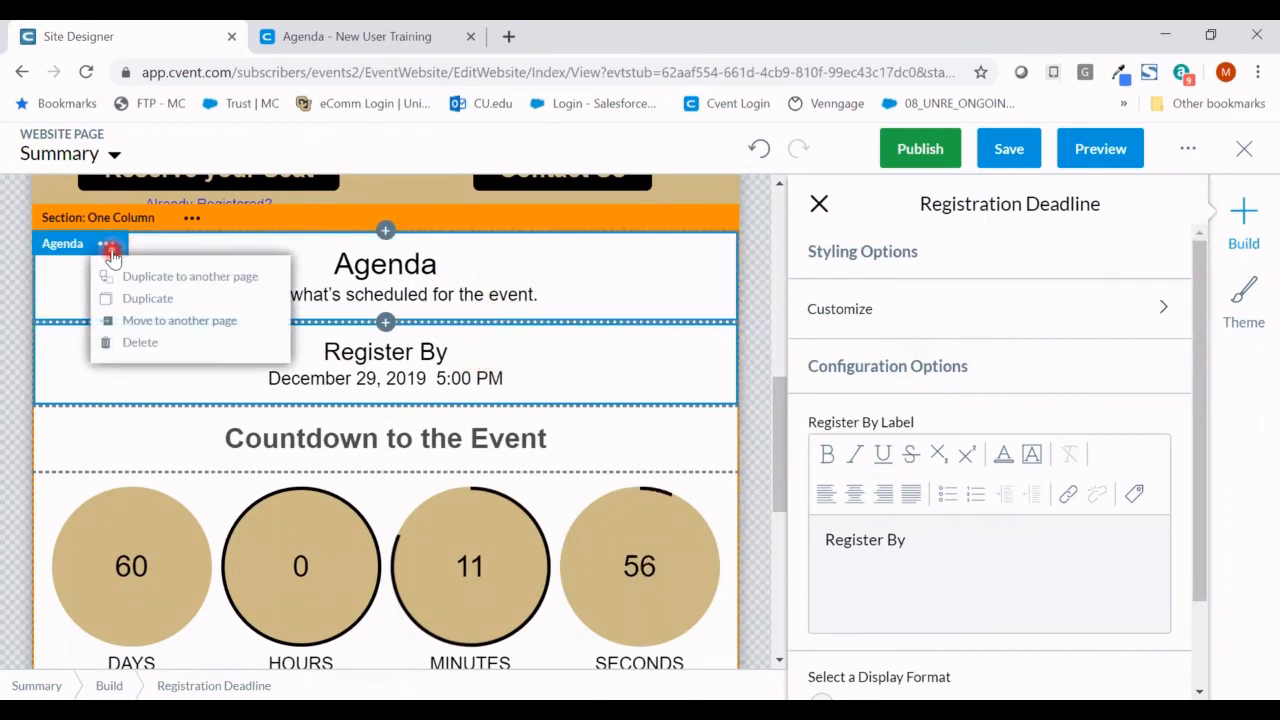
click(372, 290)
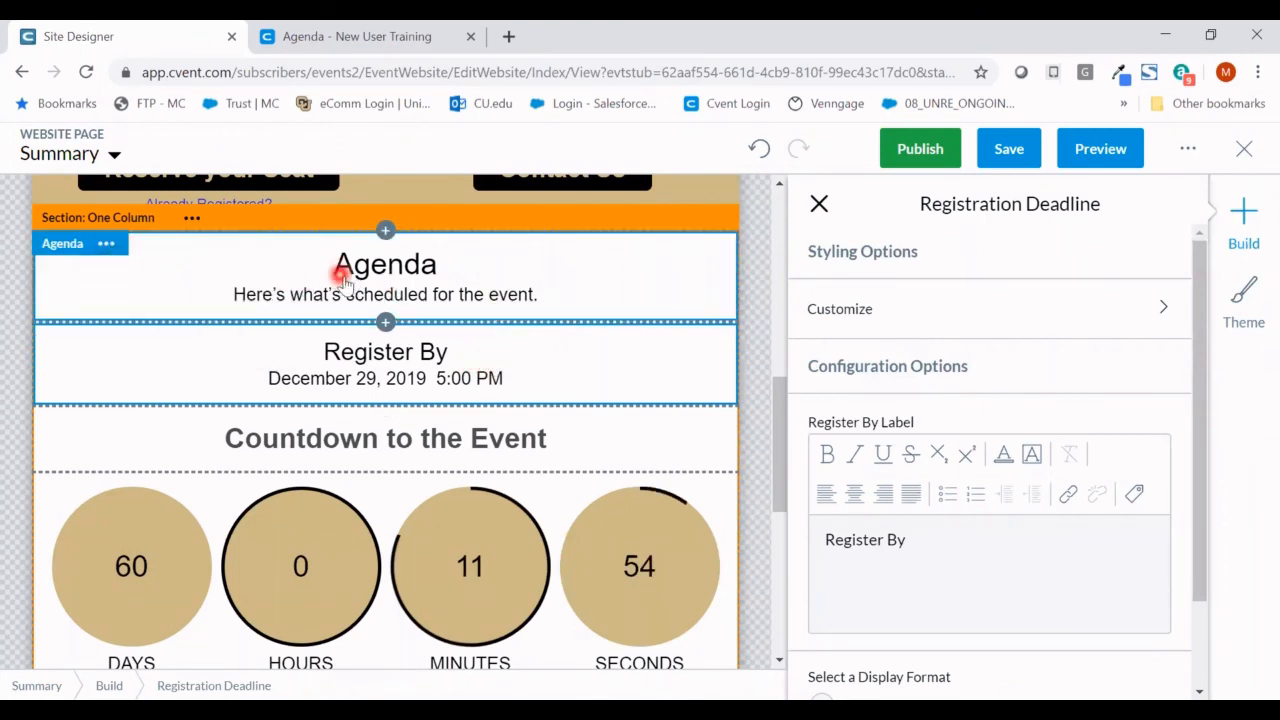
click(108, 245)
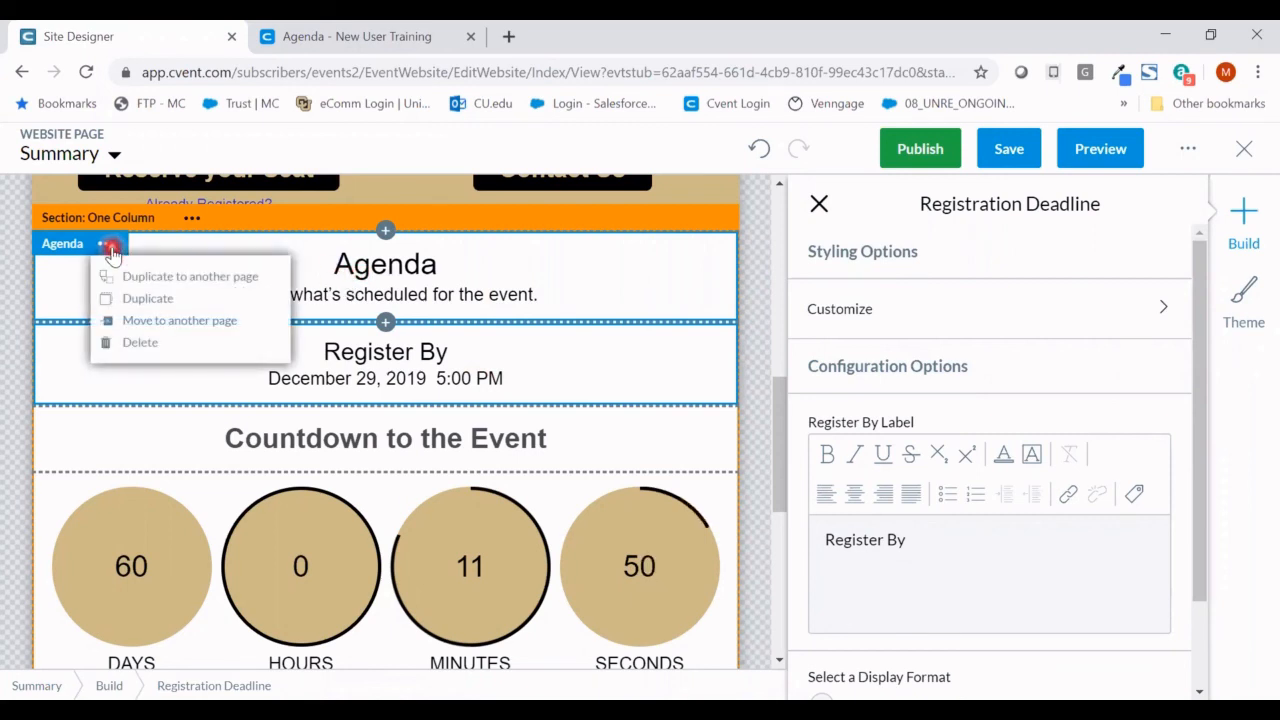
click(160, 342)
click(760, 300)
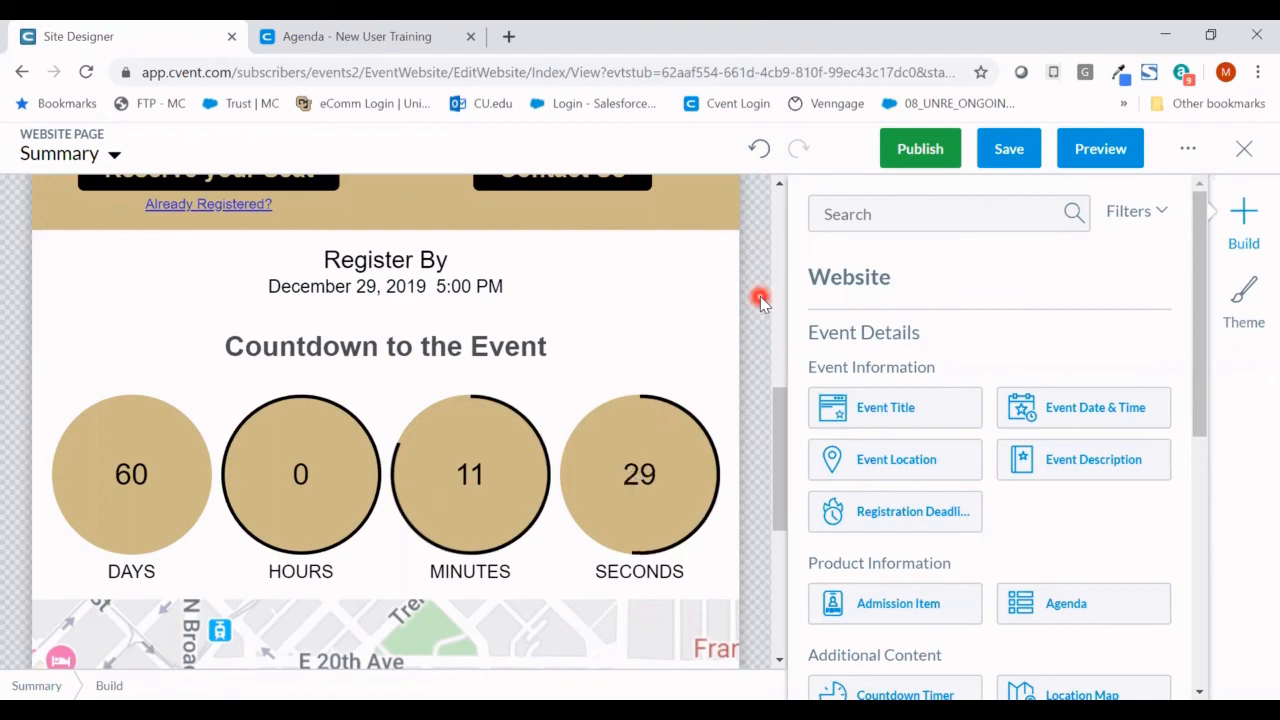
scroll(760, 300, down, 1)
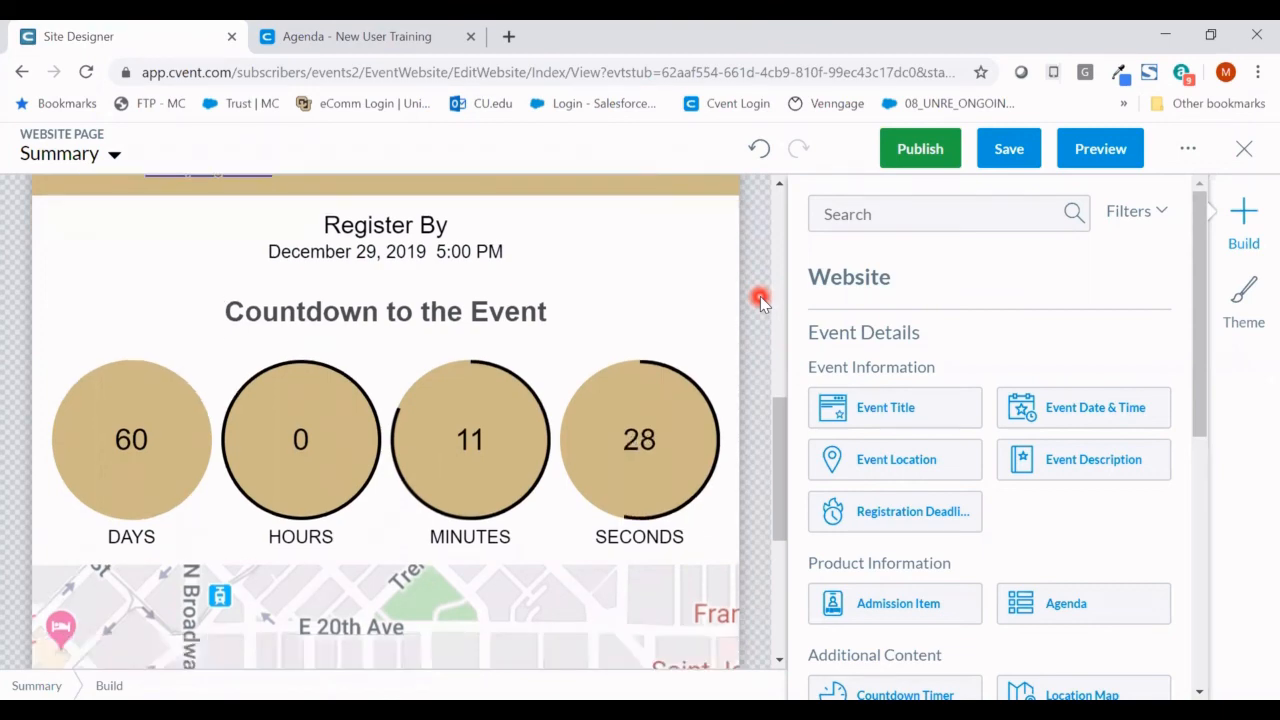
scroll(760, 300, up, 7)
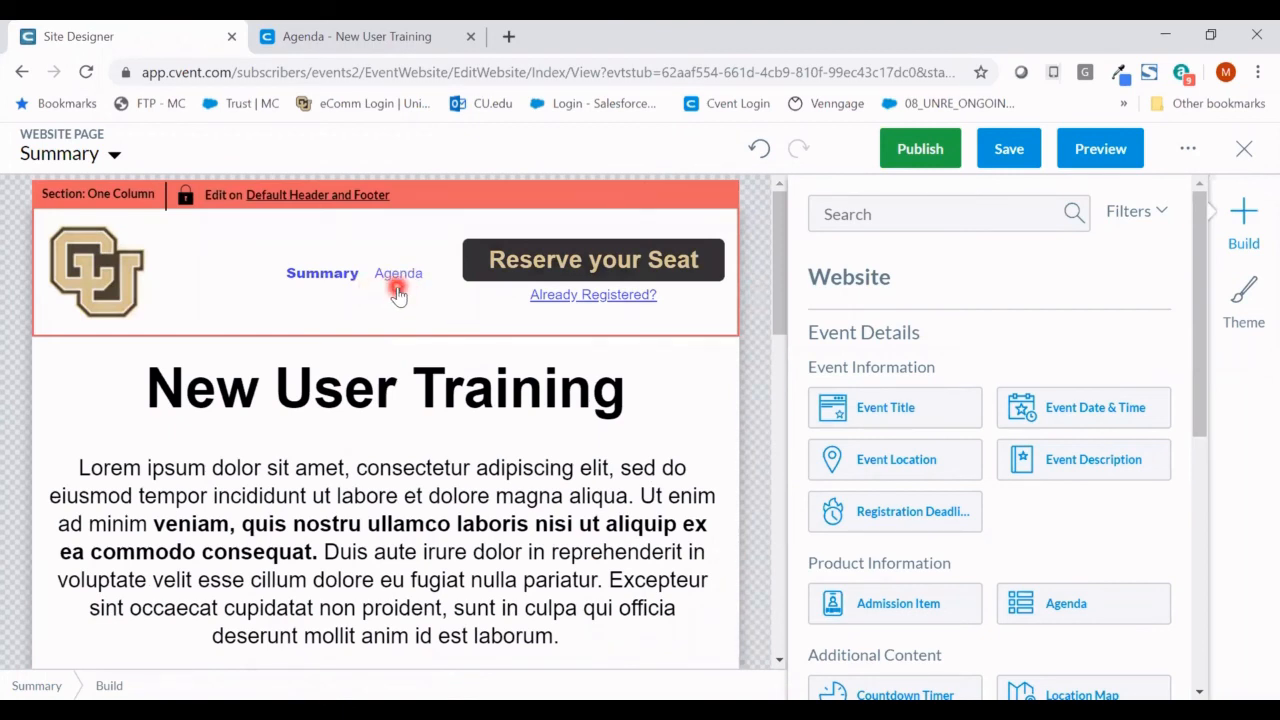
- Switch the Site Designer to the Agenda page
click(100, 158)
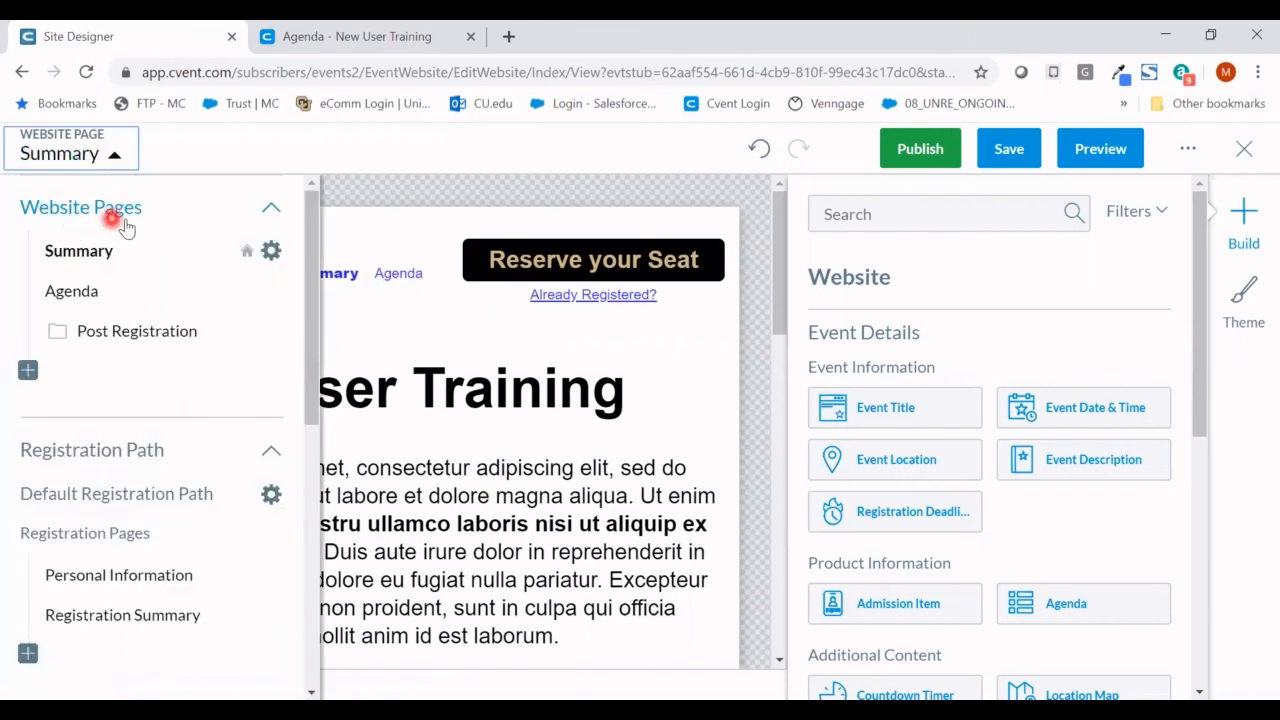
click(82, 290)
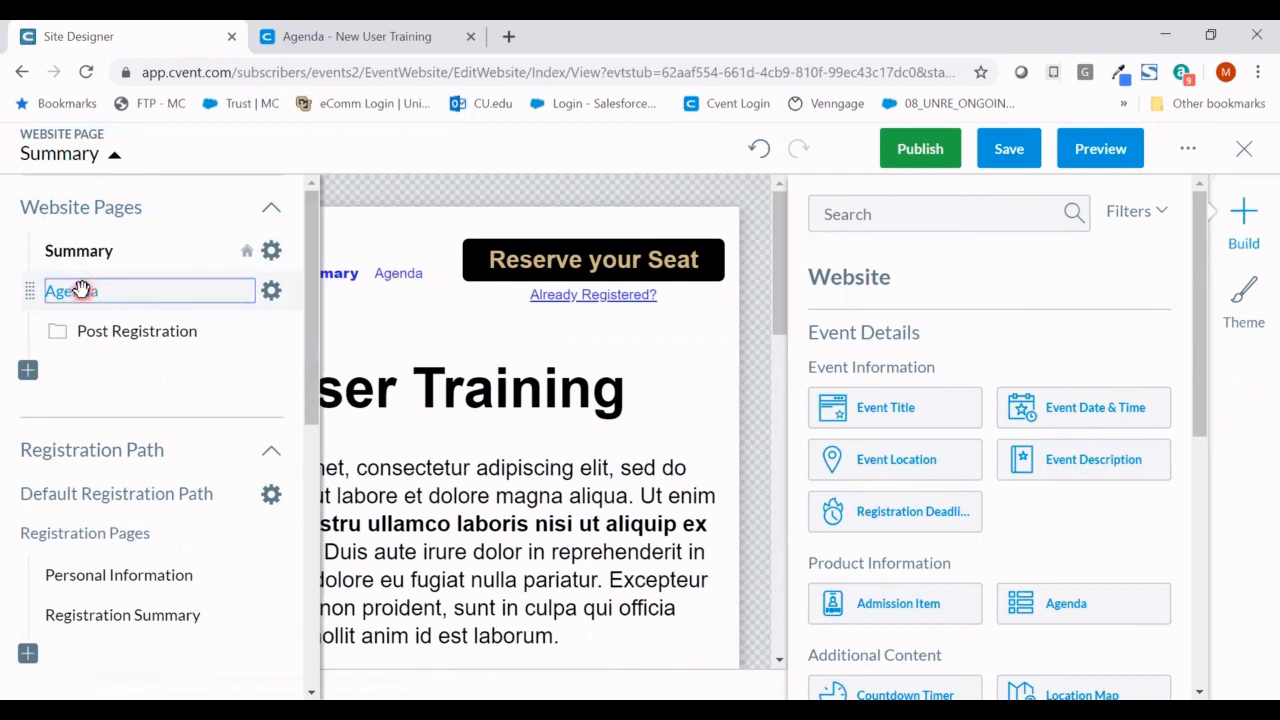
click(758, 363)
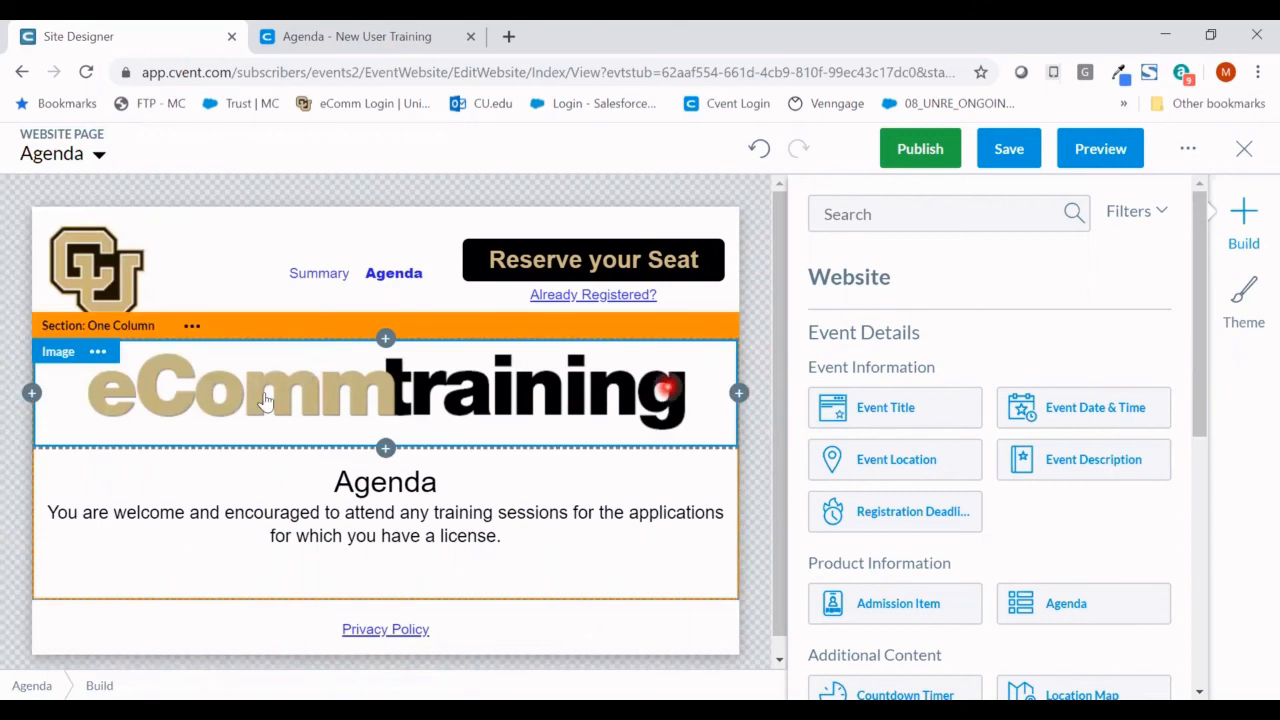
- Replace the eComm training banner with the aerial Boulder campus photo from the library
click(98, 352)
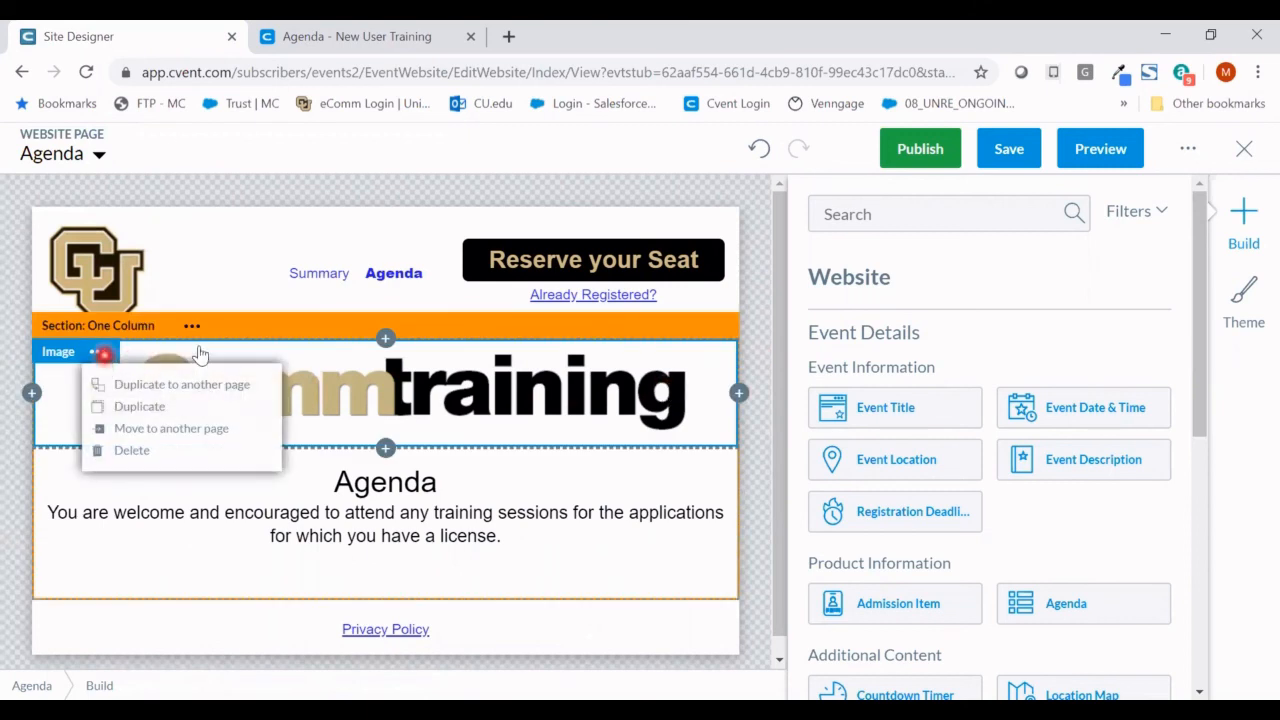
click(375, 388)
mouse_move(914, 523)
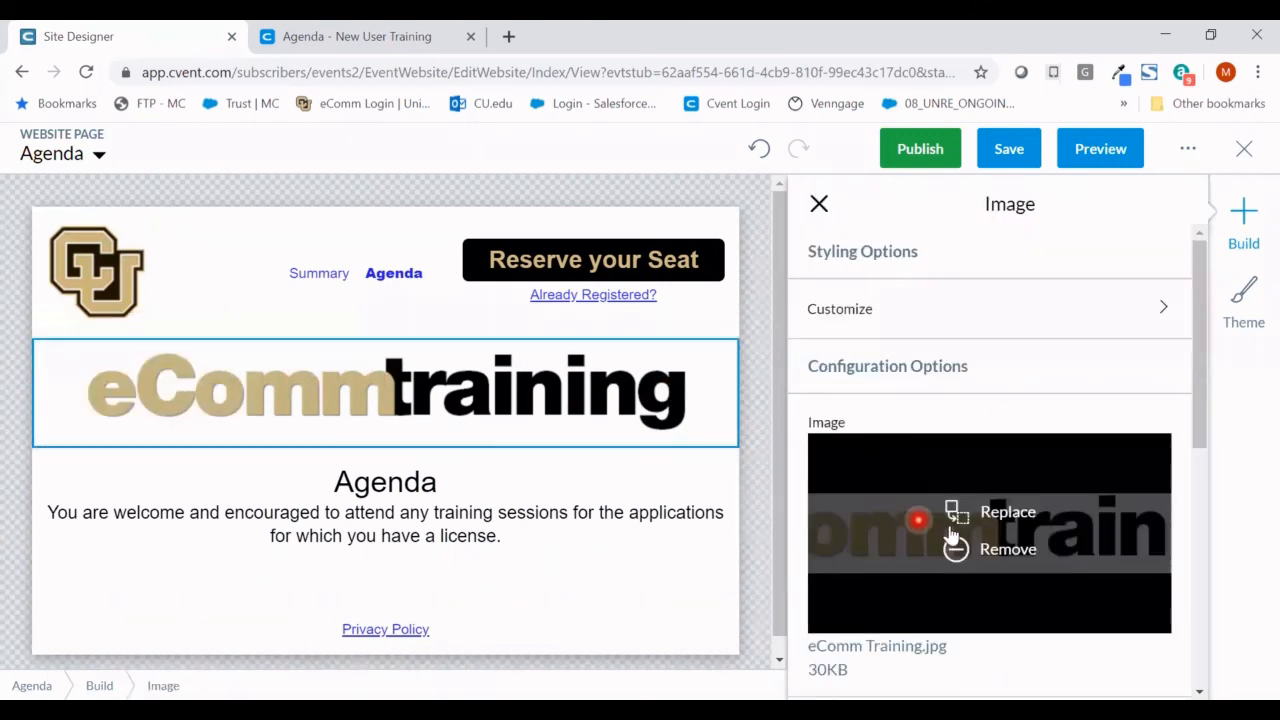
click(1015, 514)
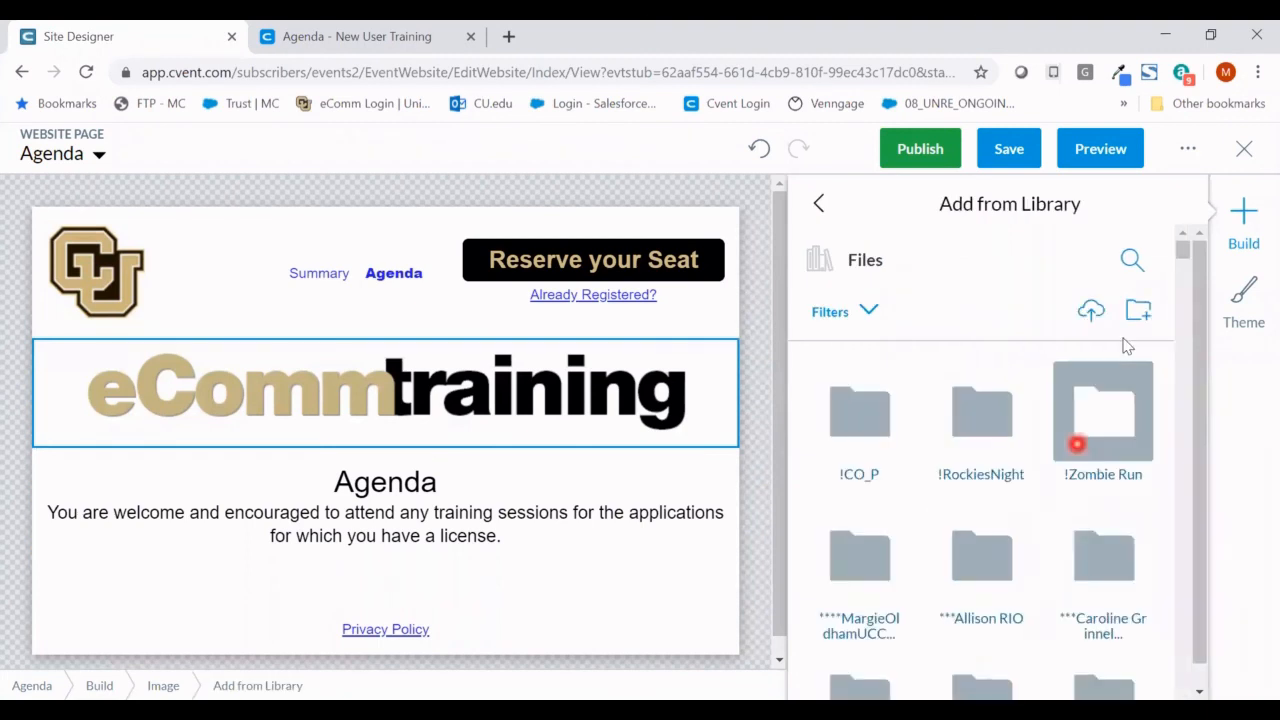
click(1131, 262)
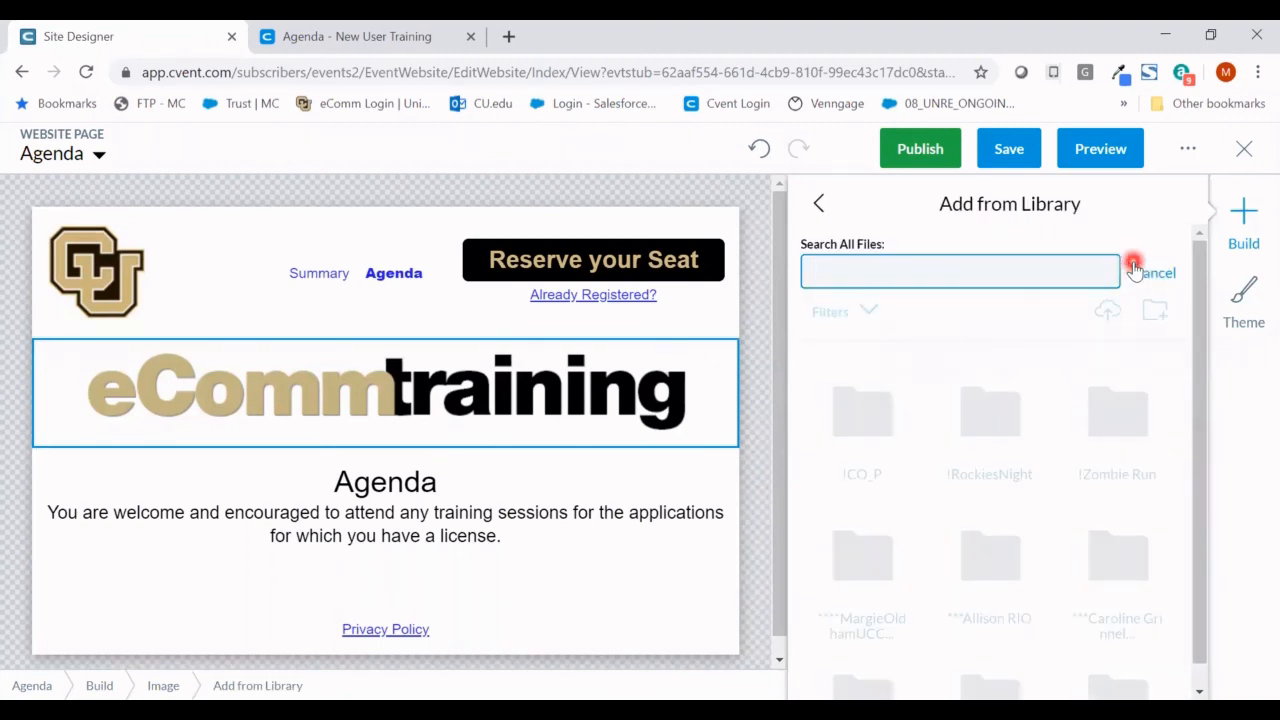
text(b)
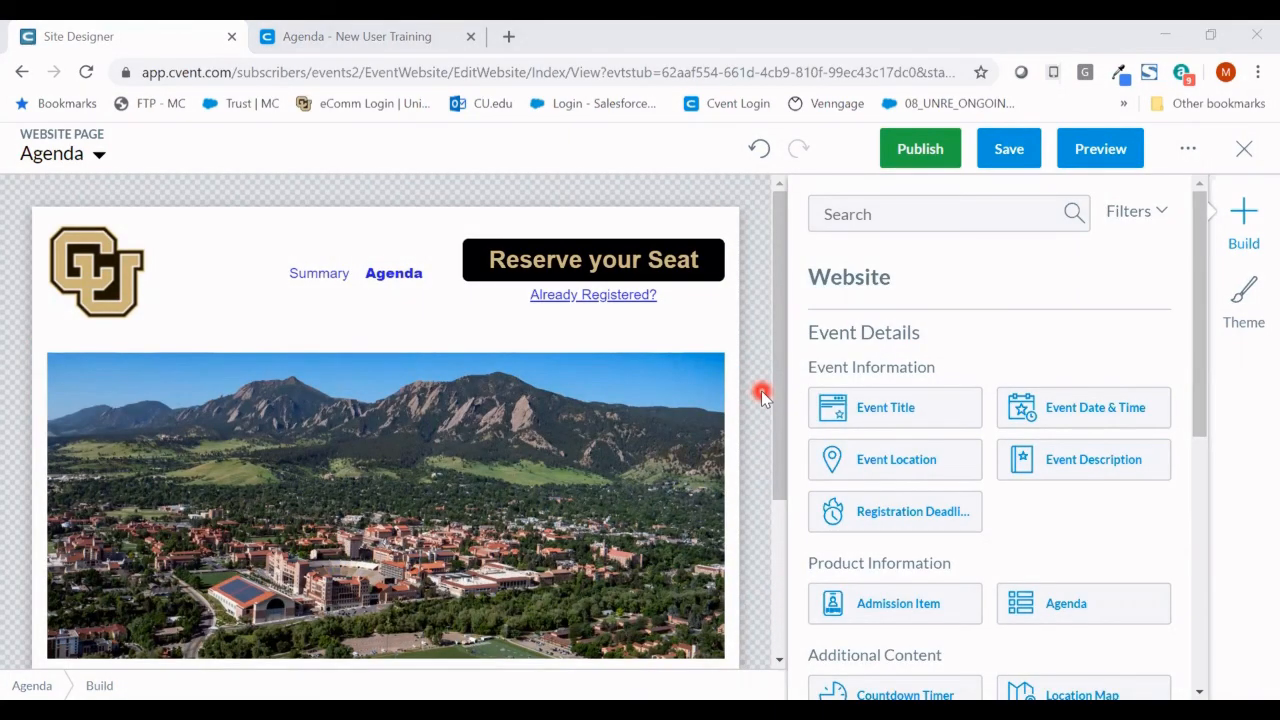
- Save the site as Version 2 and view its Version History with published Version 1
click(1012, 148)
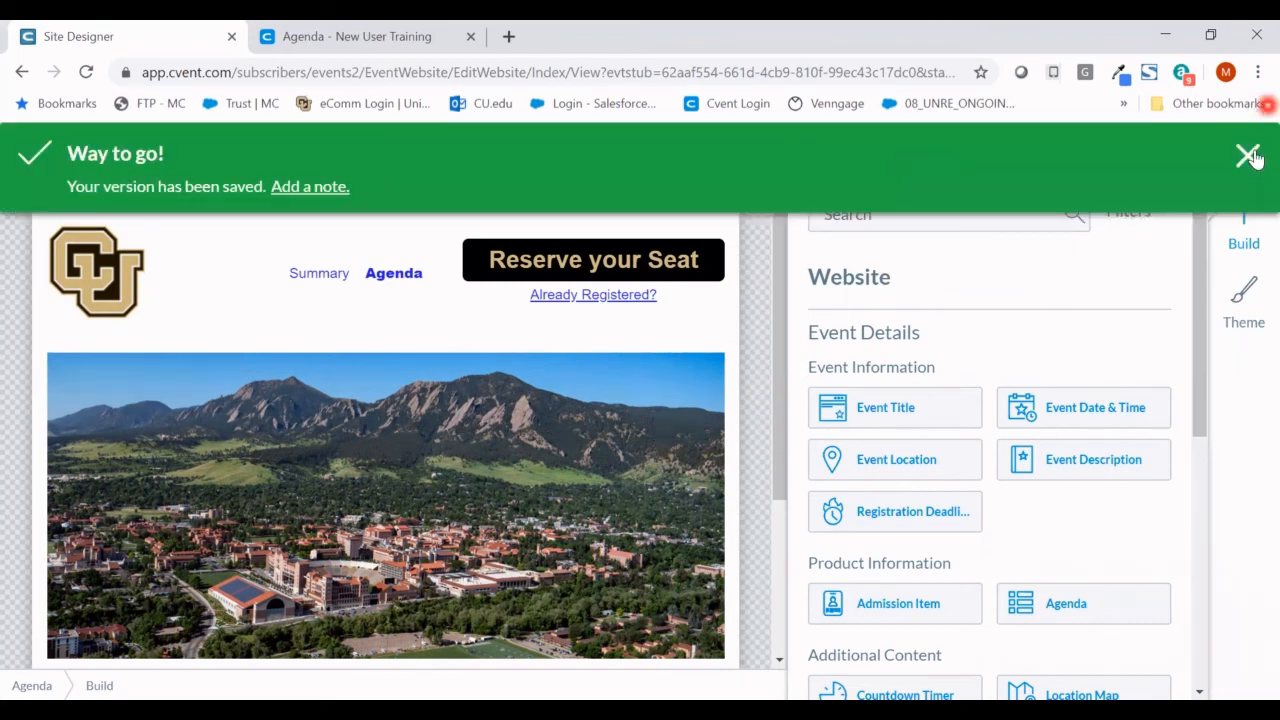
click(1248, 155)
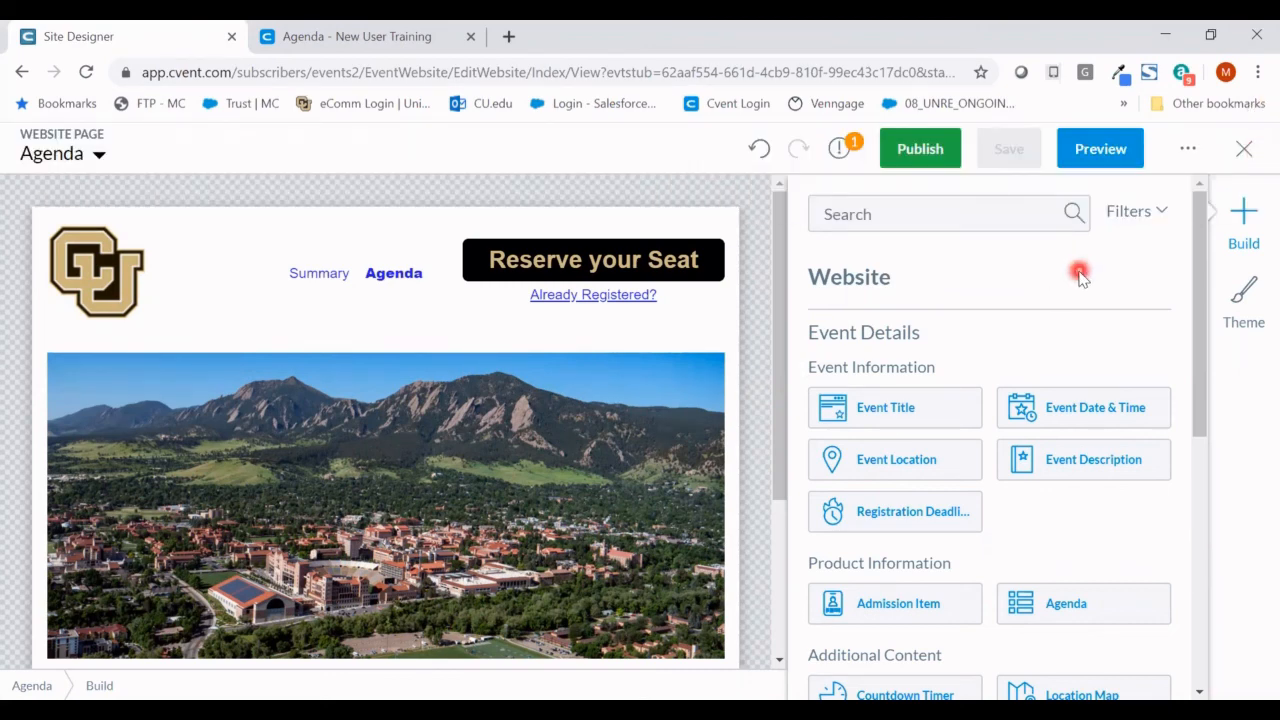
click(1189, 152)
click(1166, 228)
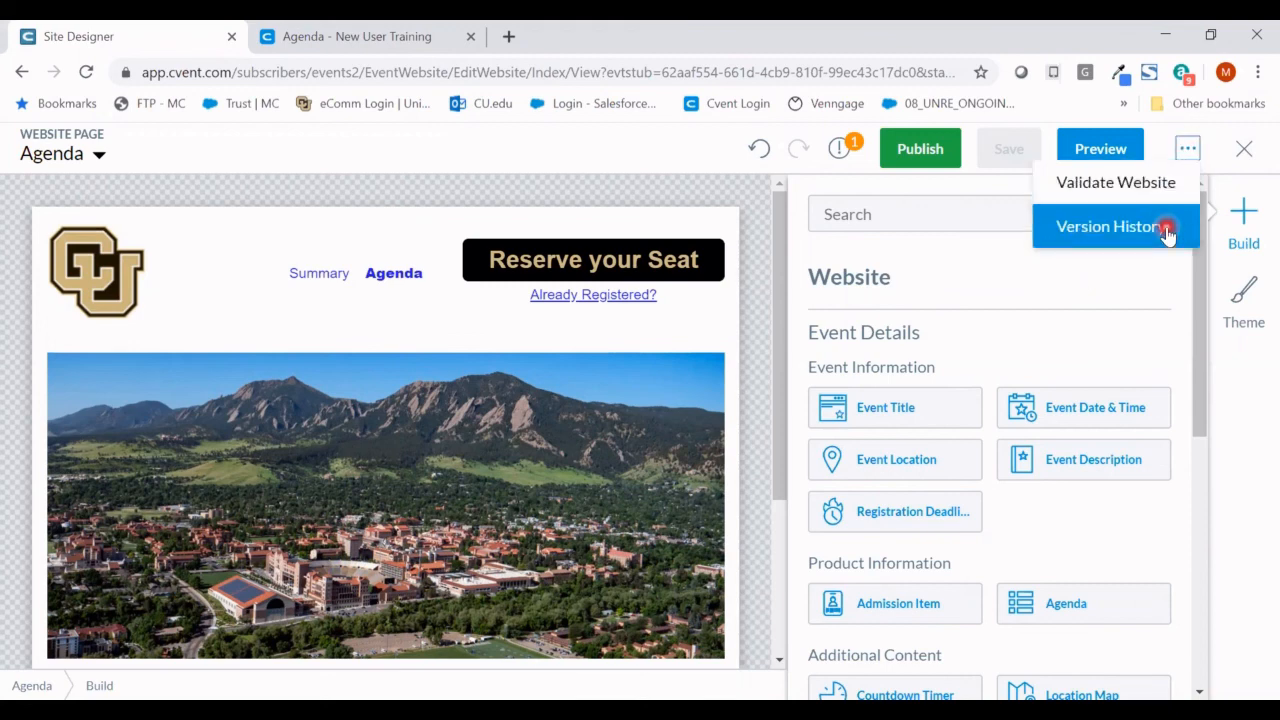
click(994, 439)
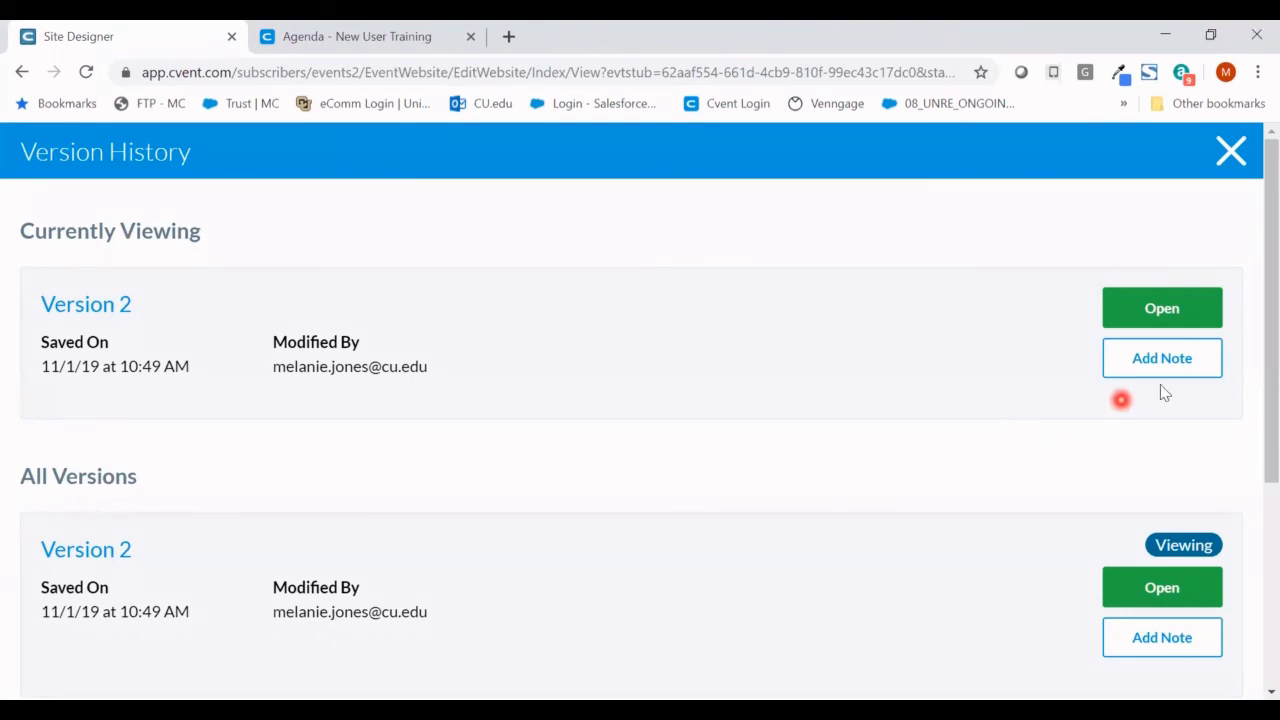
scroll(1163, 391, down, 3)
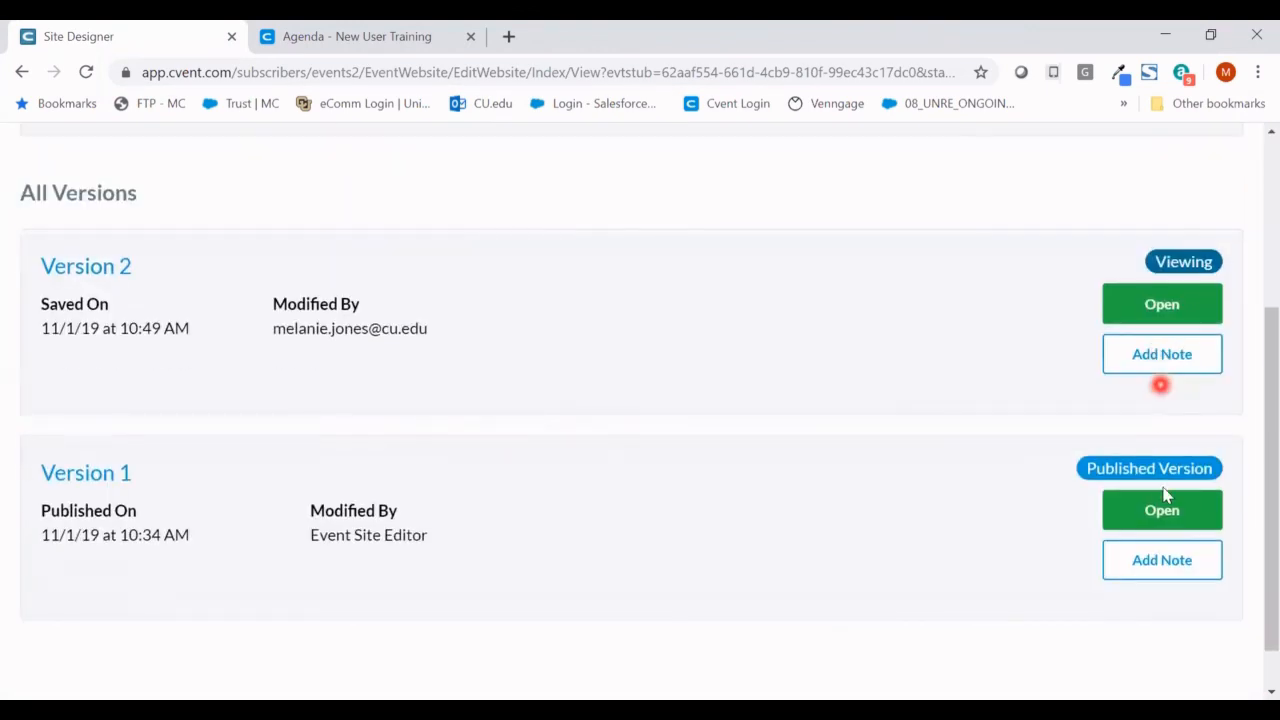
- Preview the Agenda page at desktop, tablet and phone sizes, then exit the preview
click(1160, 518)
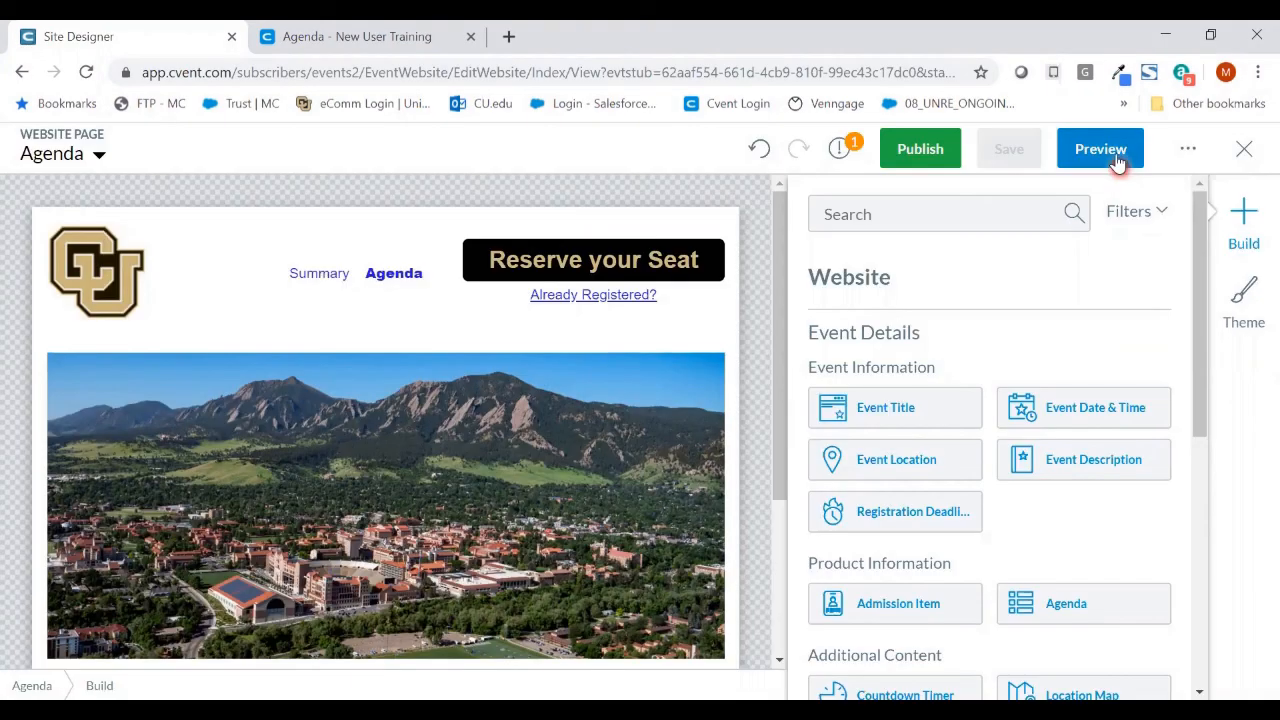
click(1114, 155)
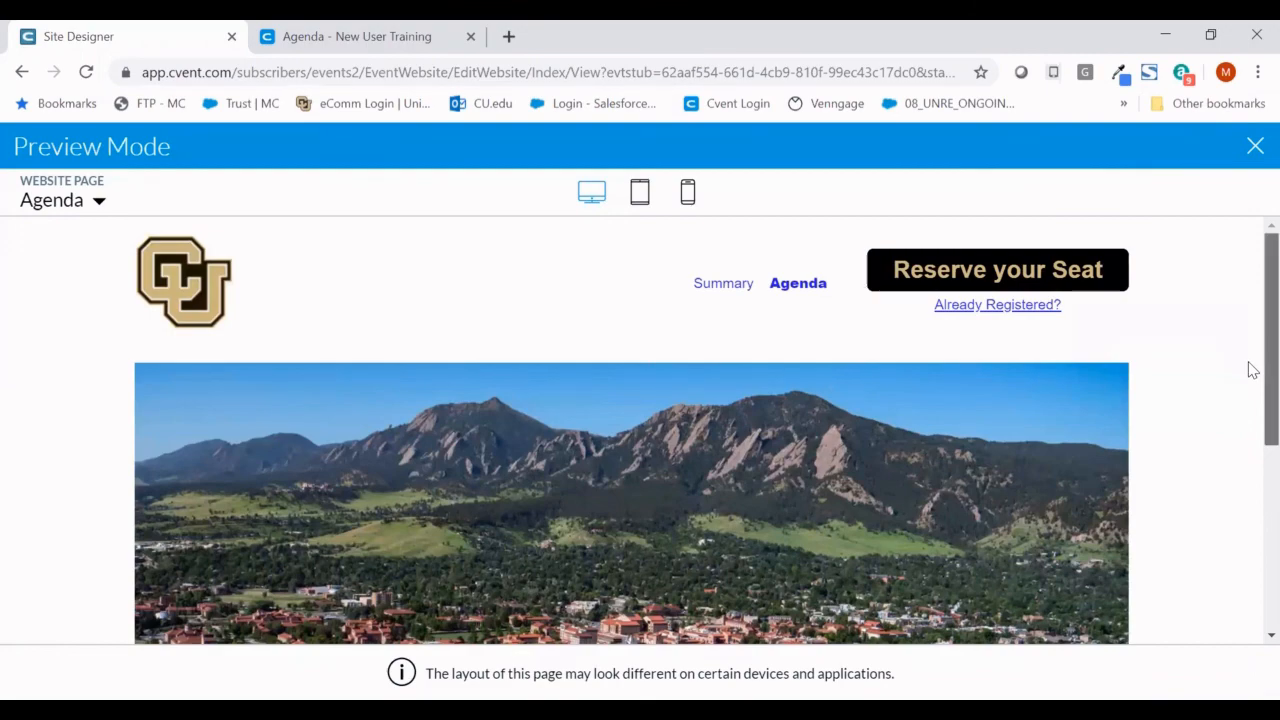
mouse_move(1270, 372)
mouse_down()
mouse_move(1270, 541)
mouse_move(1270, 510)
mouse_up()
click(640, 197)
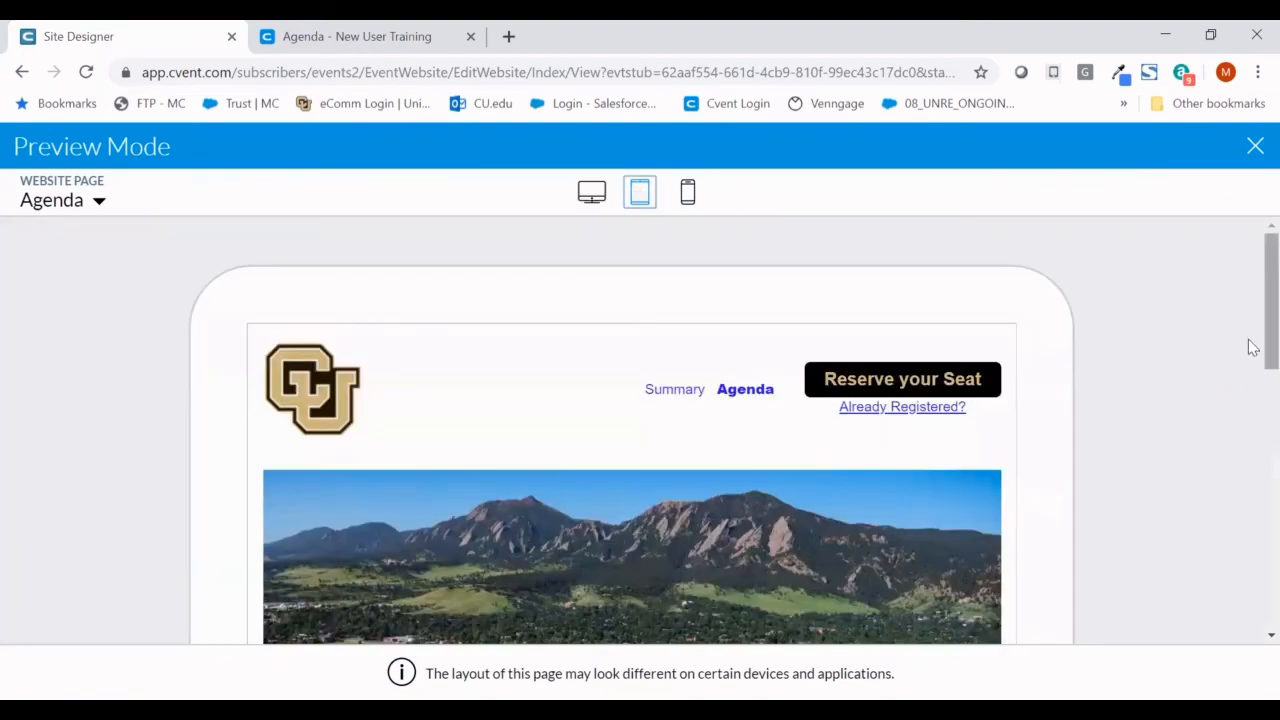
mouse_move(1248, 426)
mouse_down()
mouse_move(1238, 627)
mouse_move(1255, 350)
mouse_move(1206, 322)
mouse_up()
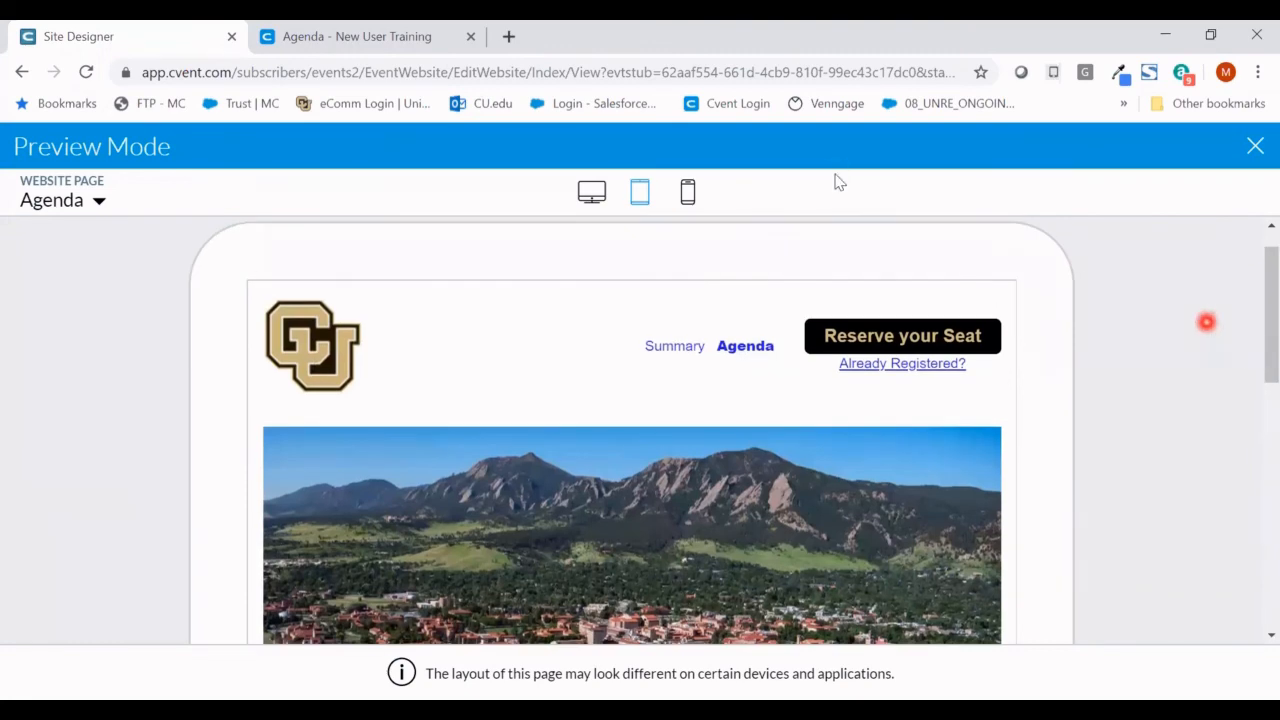
click(687, 192)
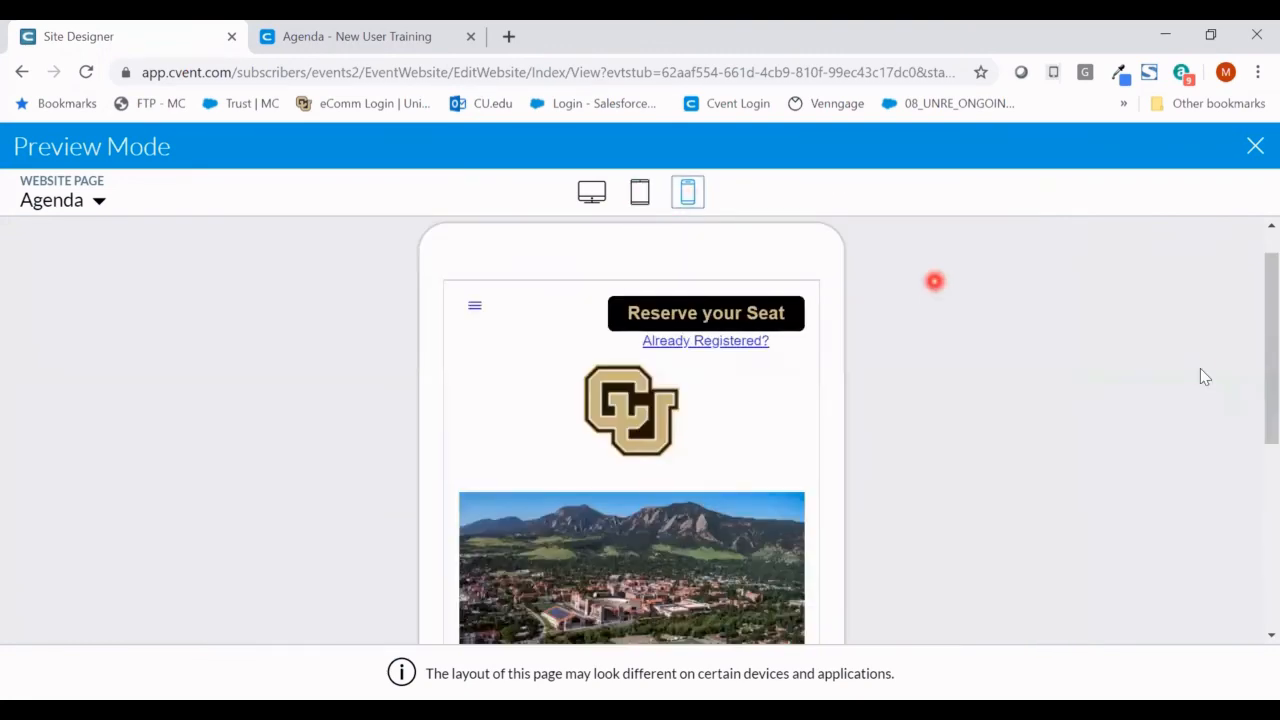
scroll(1200, 370, down, 5)
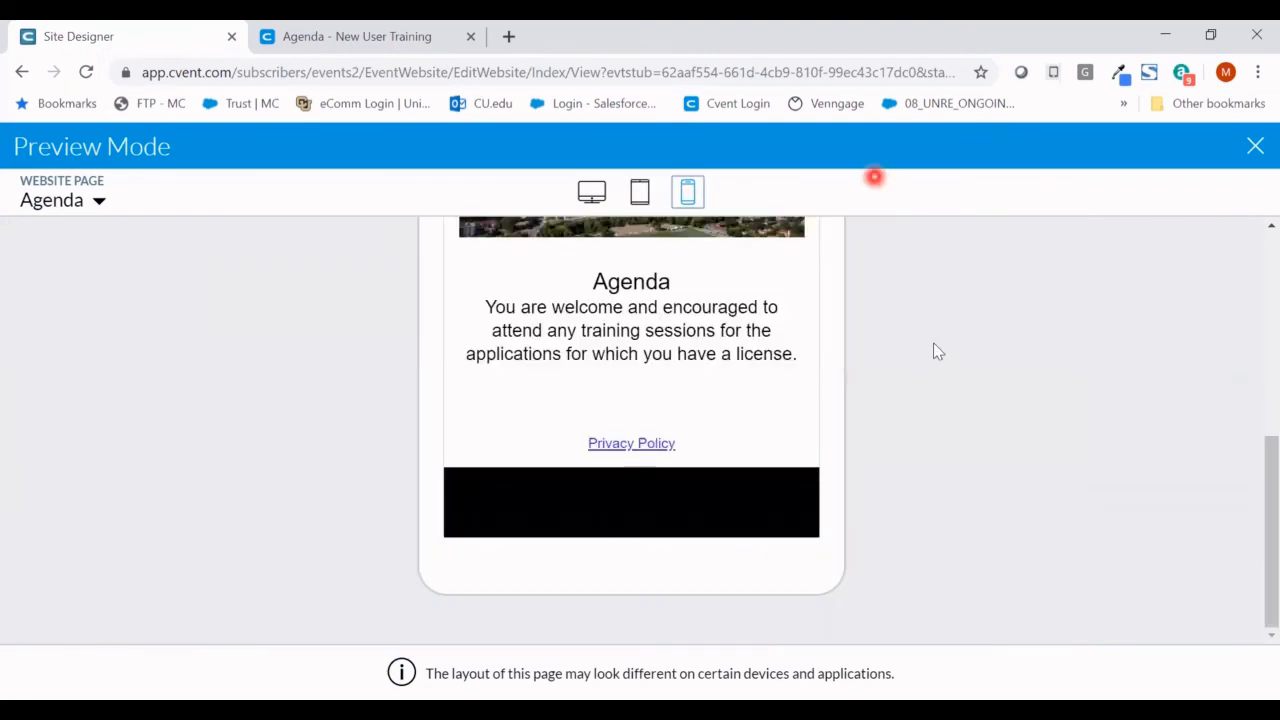
key(Escape)
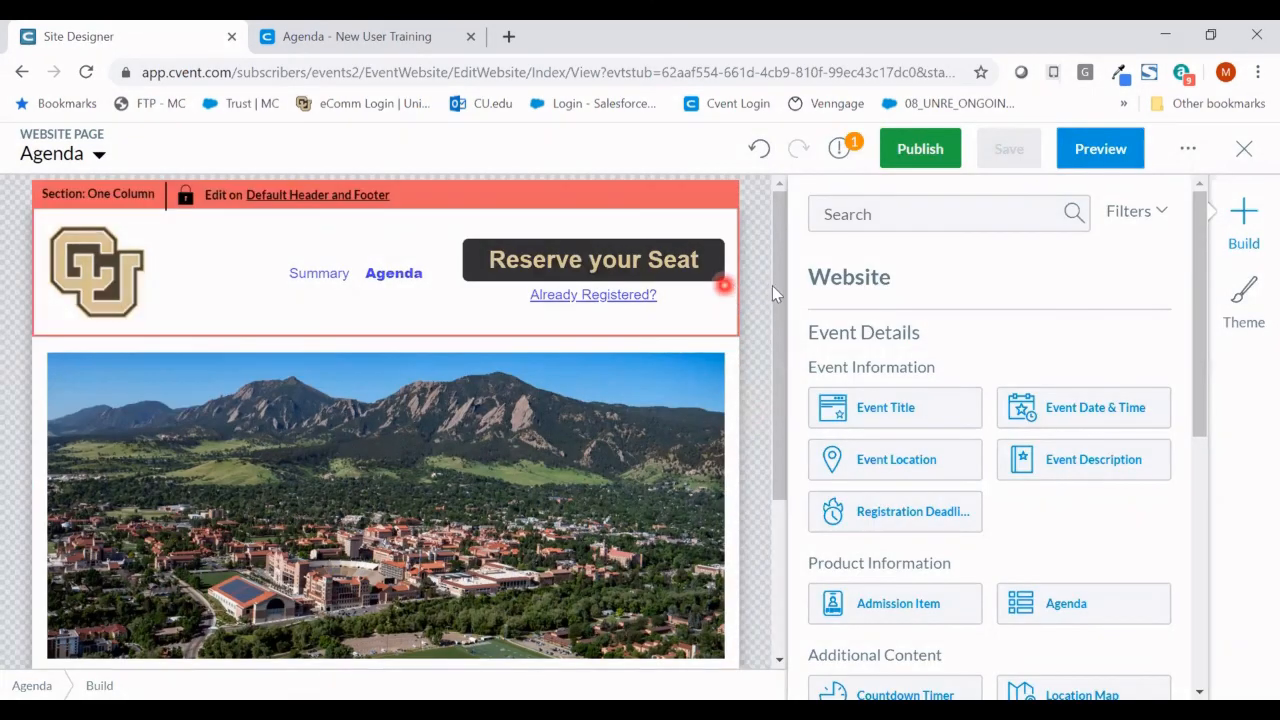
- Close the Site Designer and view the event's Summary page in the live preview
click(1244, 156)
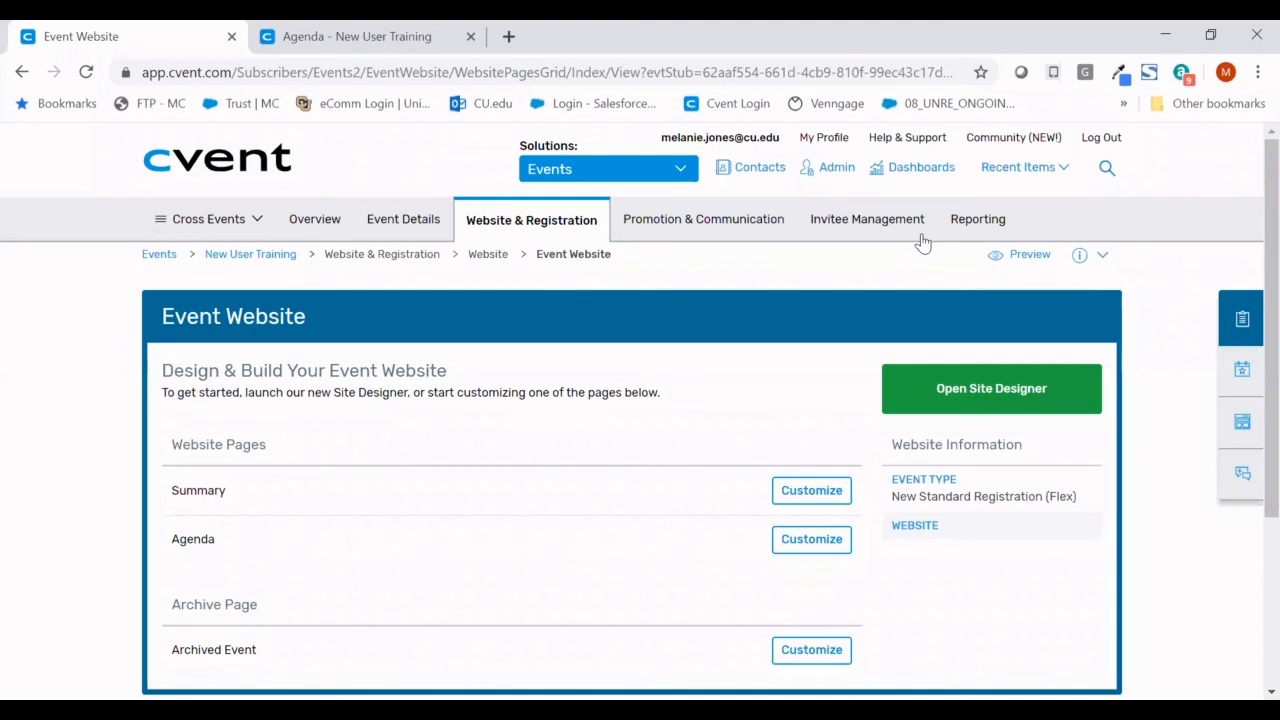
click(300, 36)
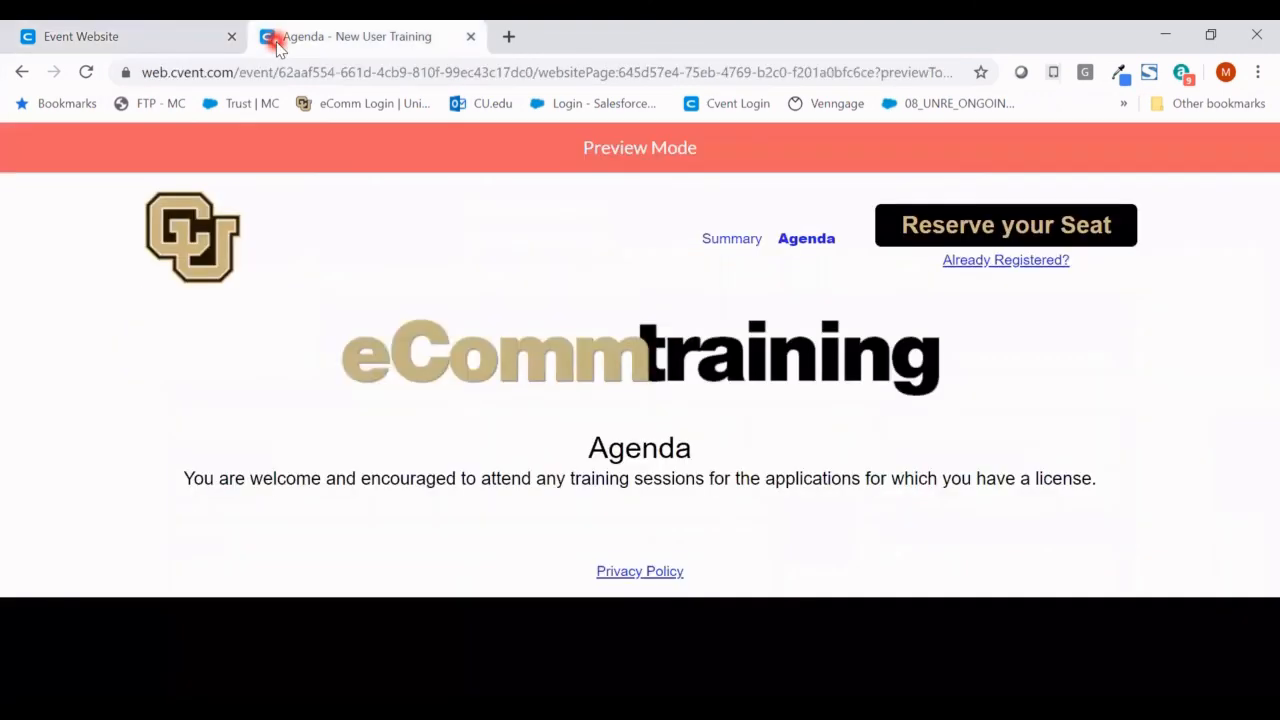
click(495, 290)
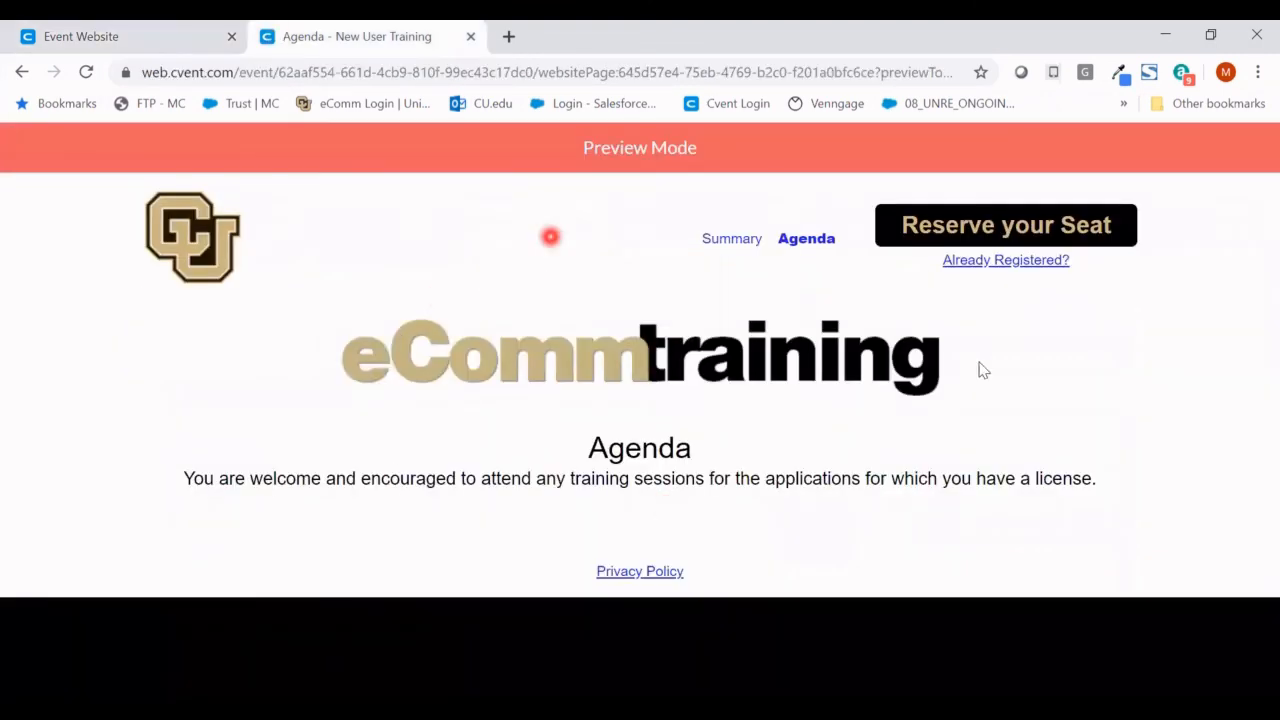
click(750, 245)
scroll(751, 252, down, 6)
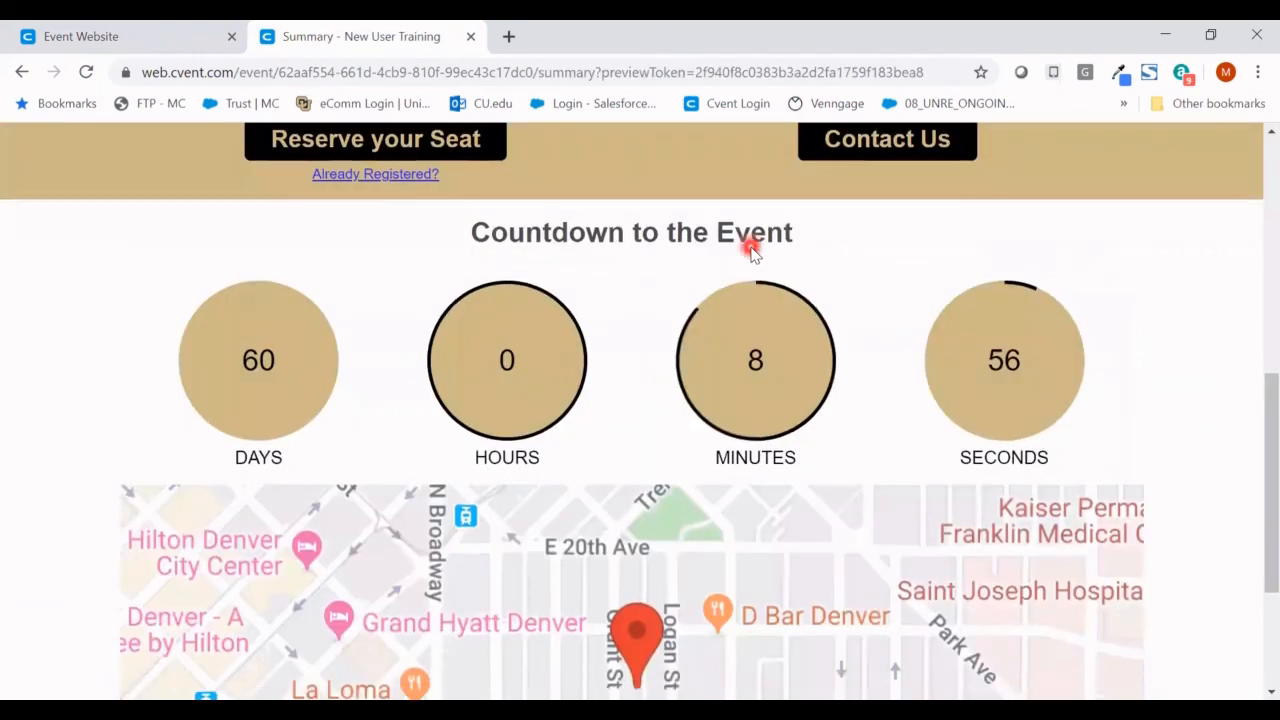
scroll(751, 252, up, 6)
scroll(750, 252, down, 3)
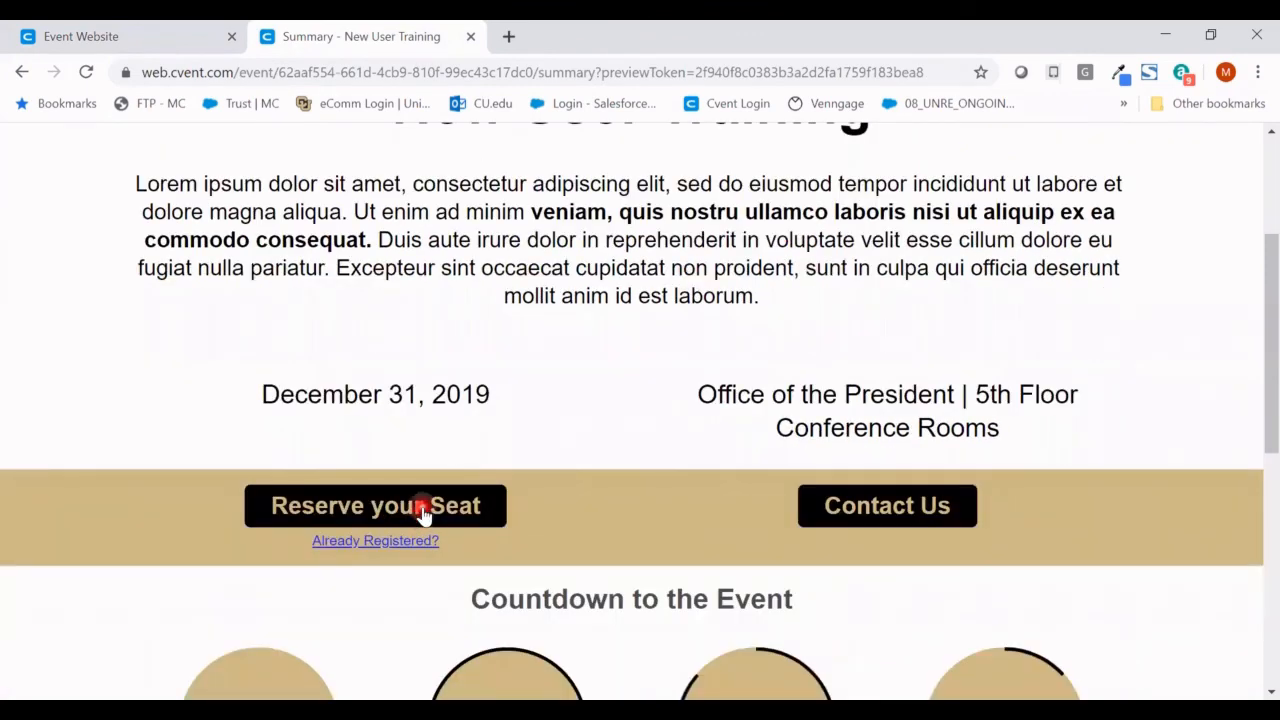
- Start registration to review the Personal Information form, then return to Event Website
click(424, 508)
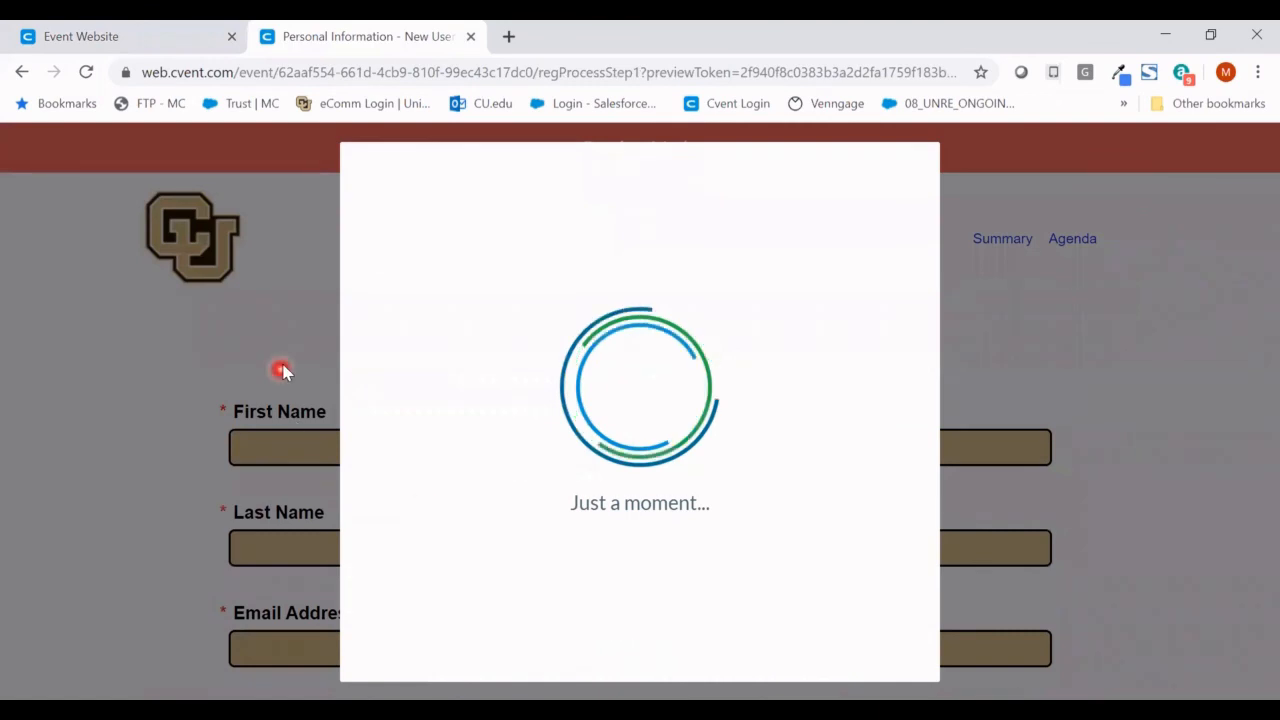
scroll(283, 370, down, 2)
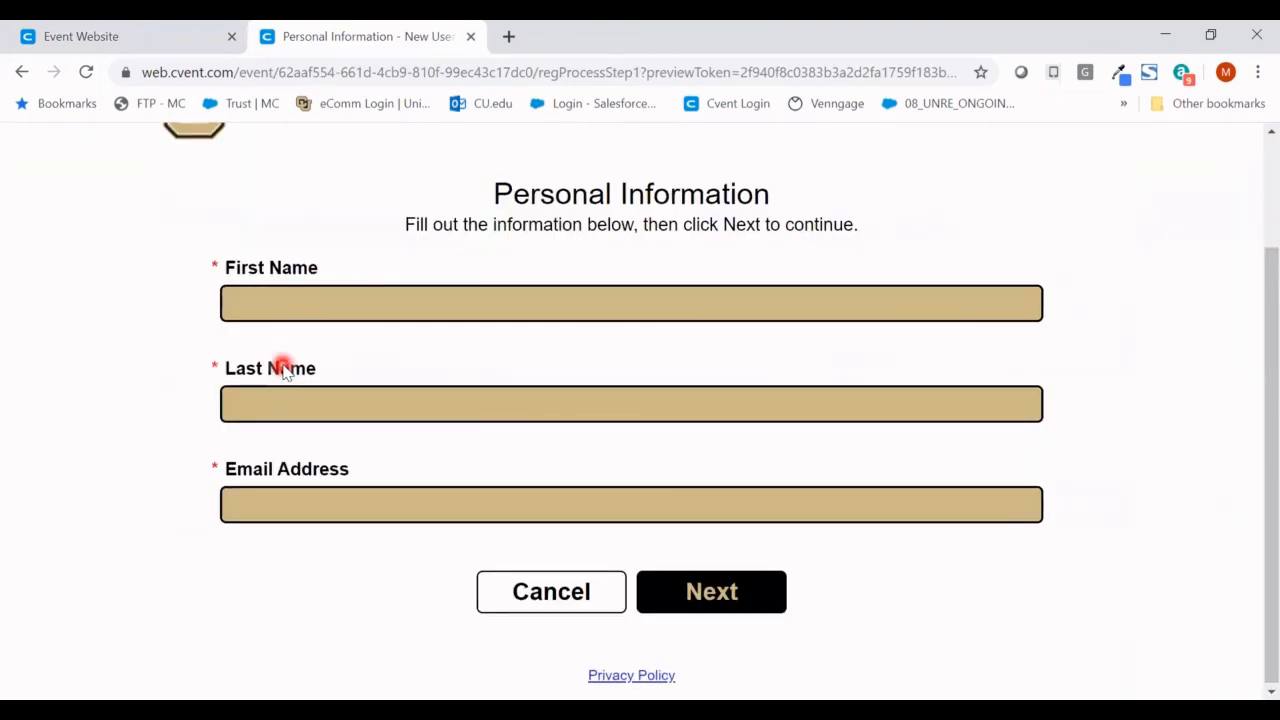
scroll(290, 370, up, 1)
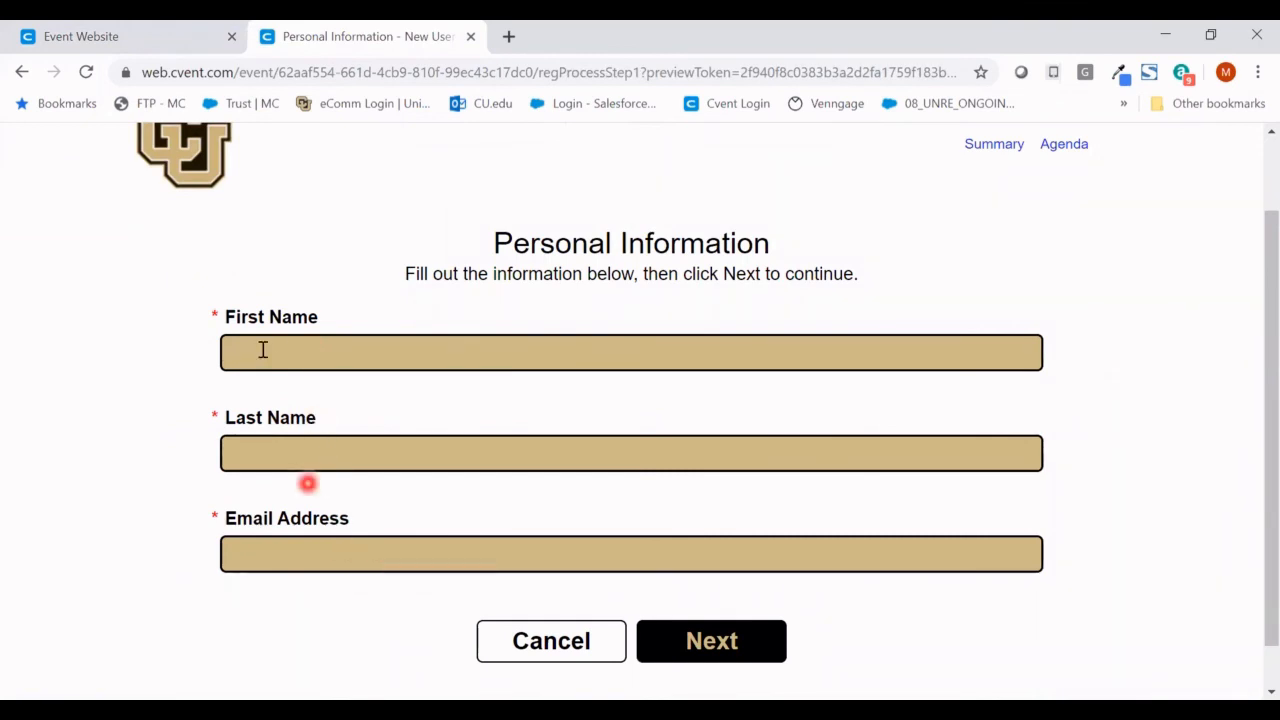
click(163, 35)
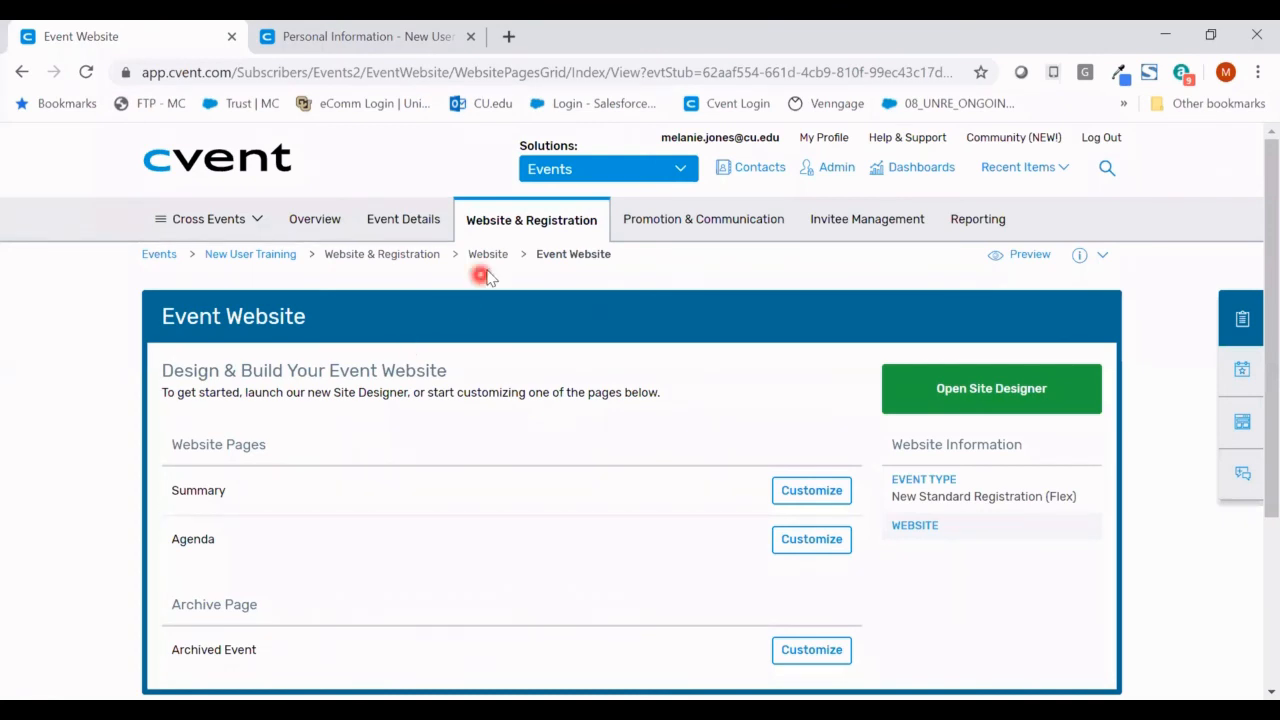
- Open Registration Process and load the Personal Information page in the Site Designer
mouse_move(497, 230)
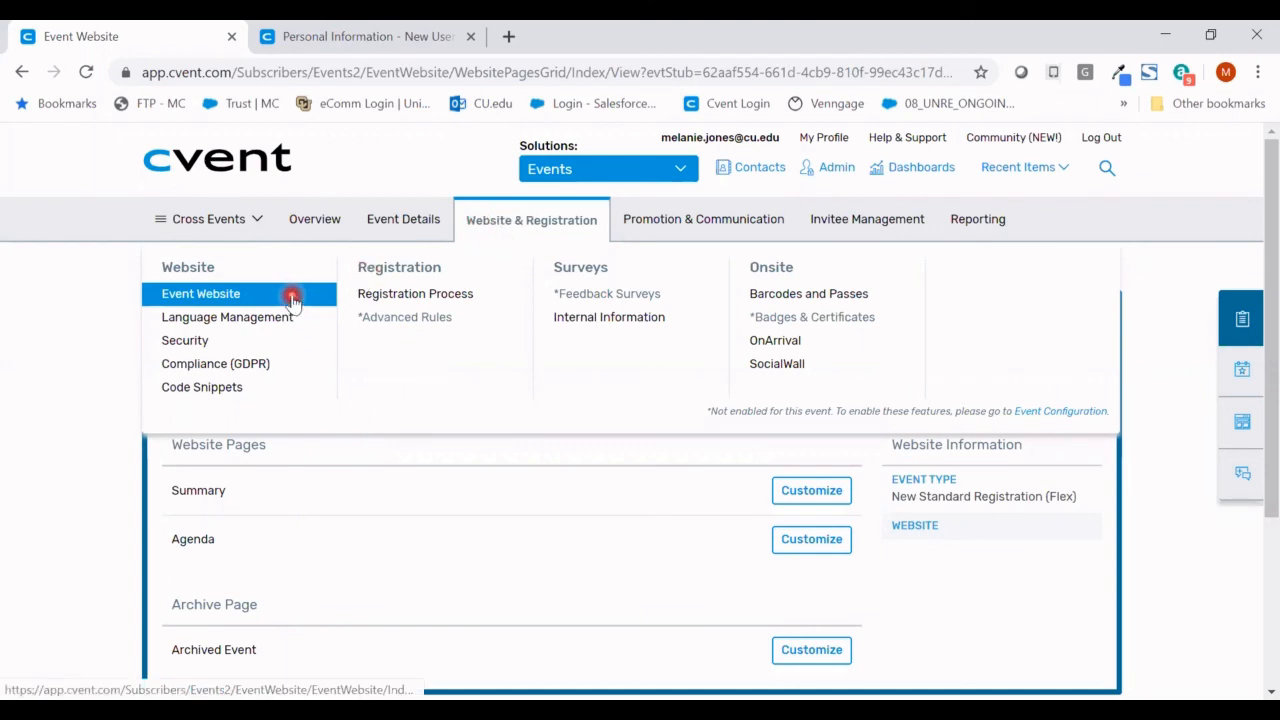
click(396, 300)
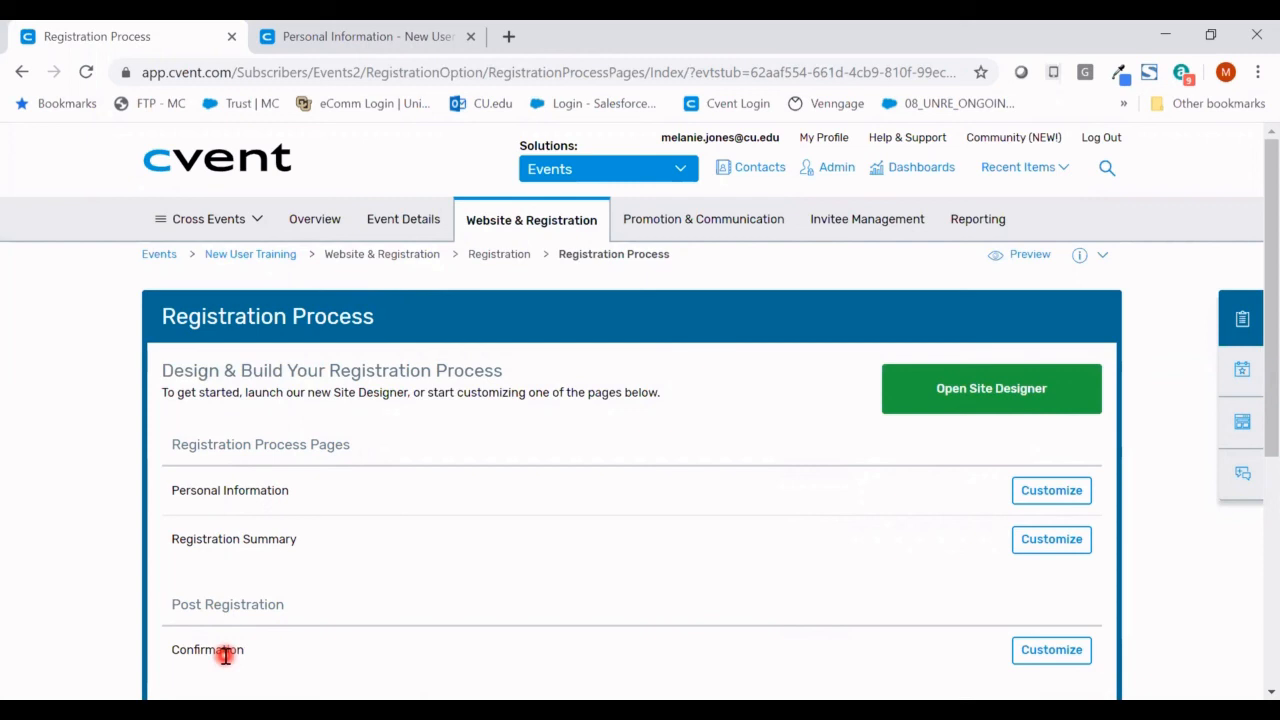
click(983, 390)
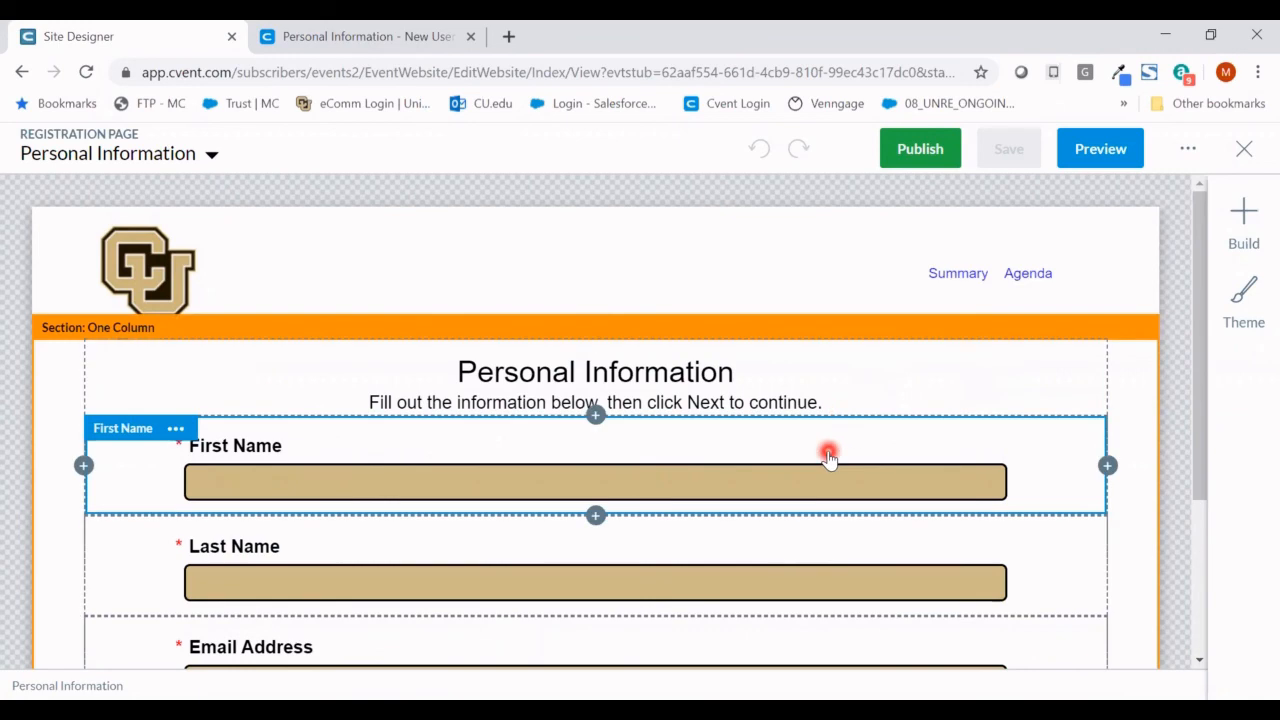
- Place a Sessions block, 'Select the sessions you'd like to attend.', below Email Address
scroll(829, 457, down, 3)
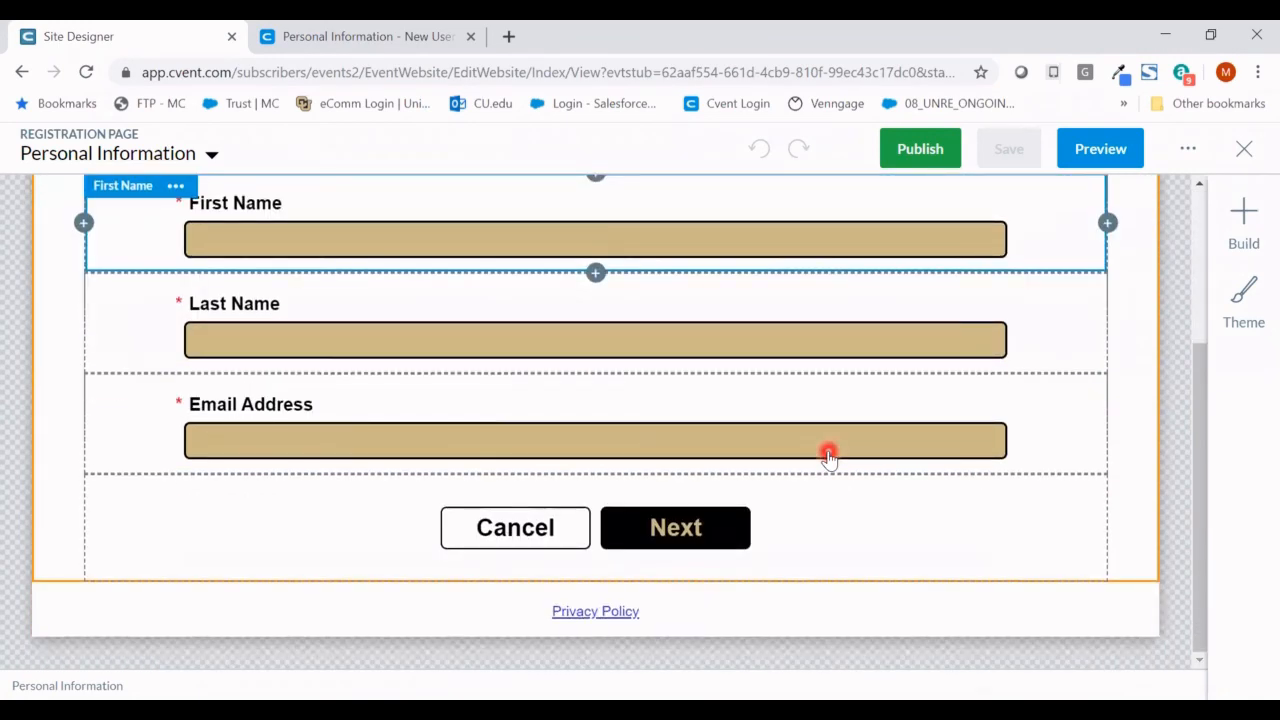
scroll(829, 457, up, 2)
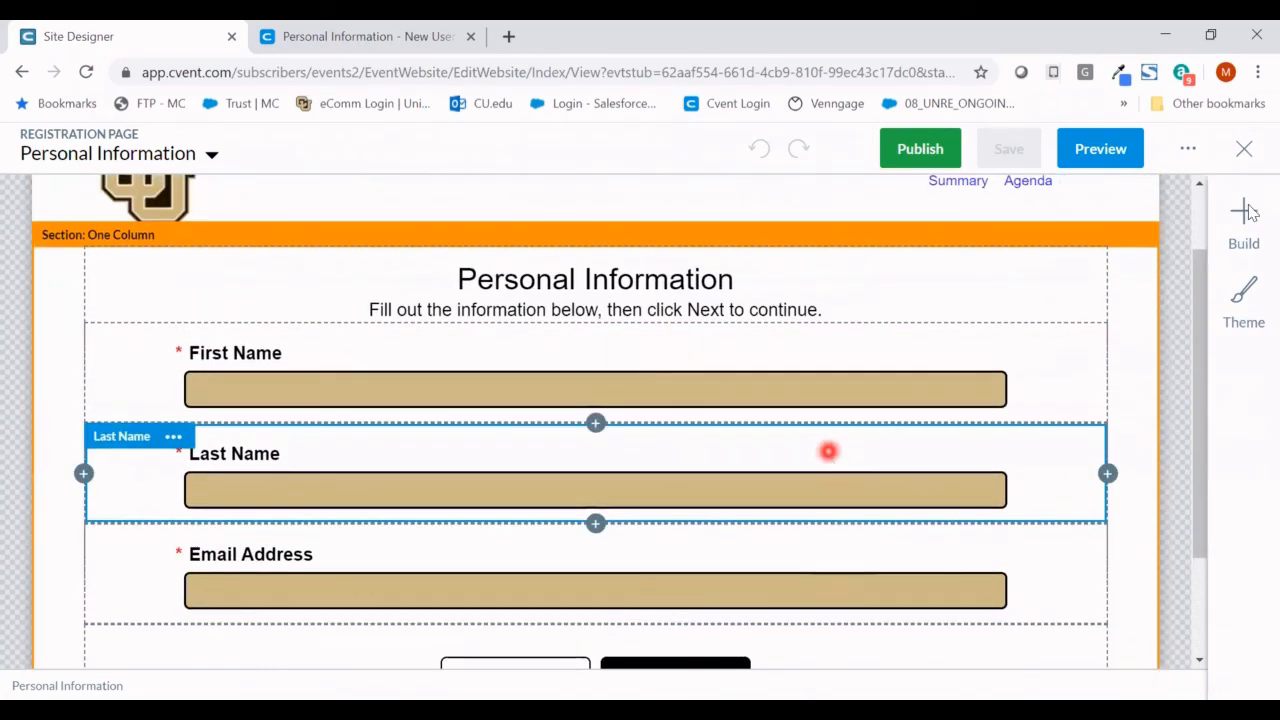
click(1245, 213)
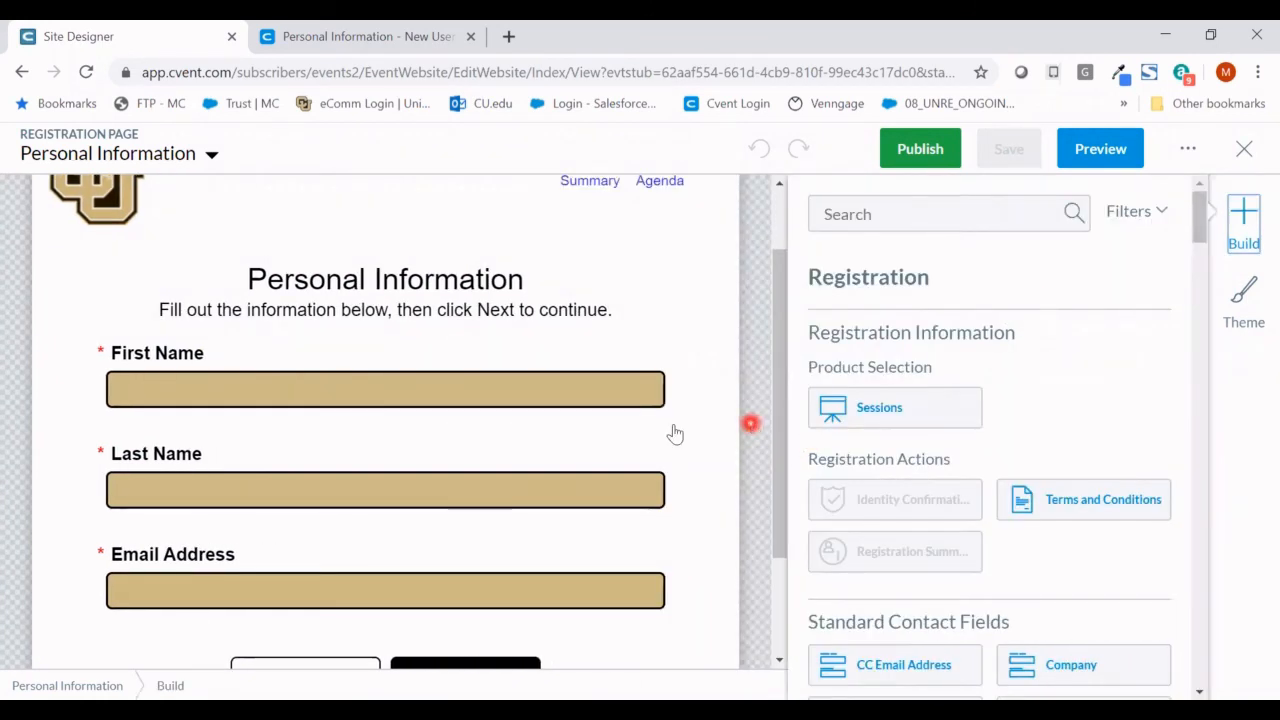
scroll(673, 432, up, 1)
scroll(673, 430, down, 3)
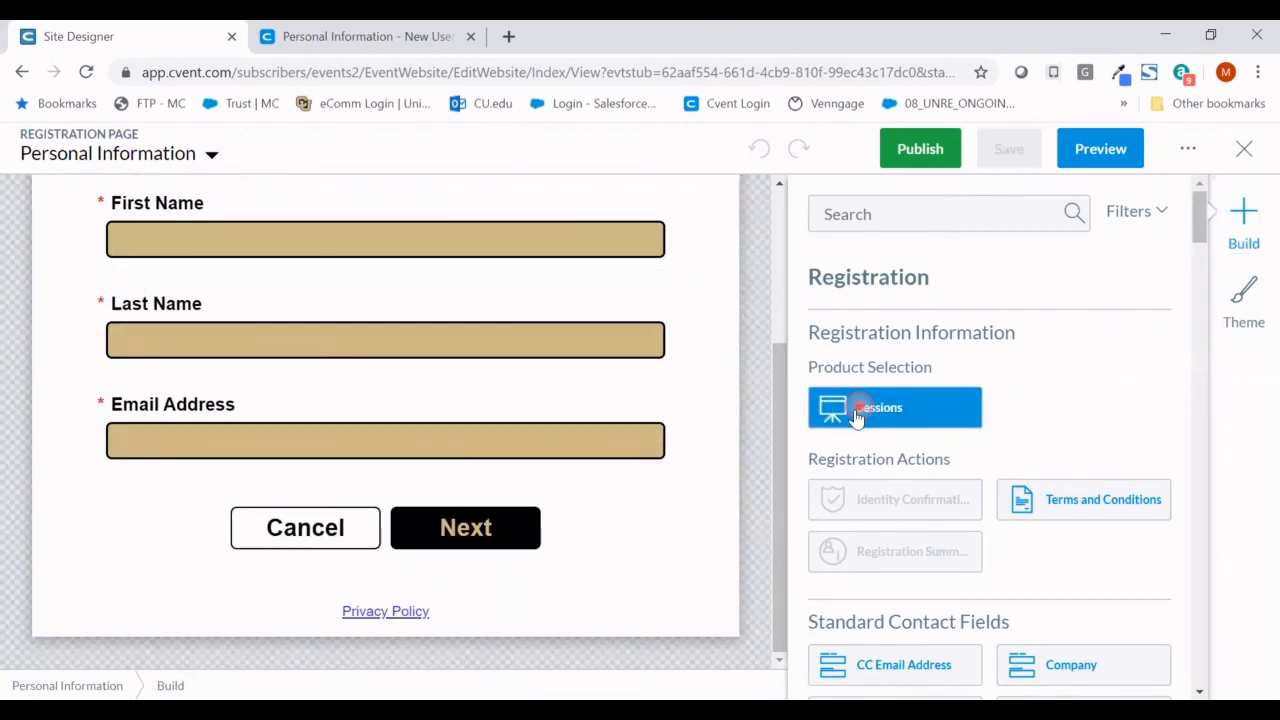
drag(856, 418, 609, 482)
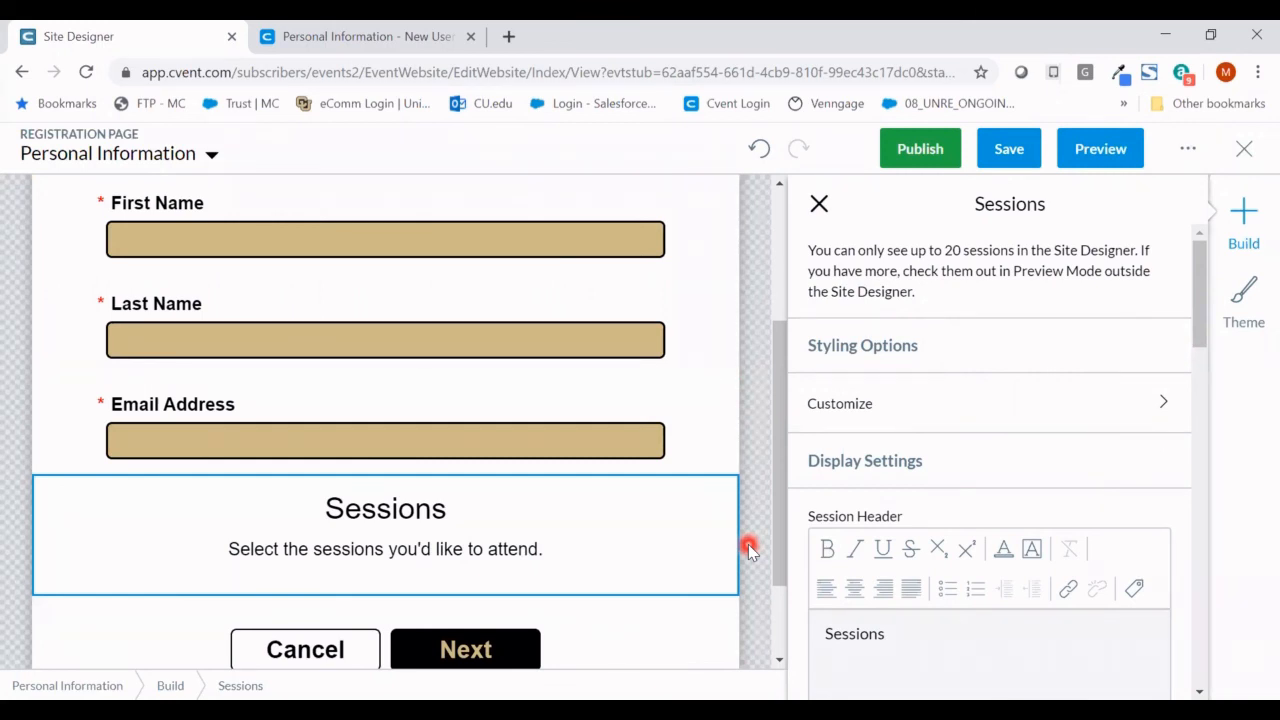
click(818, 204)
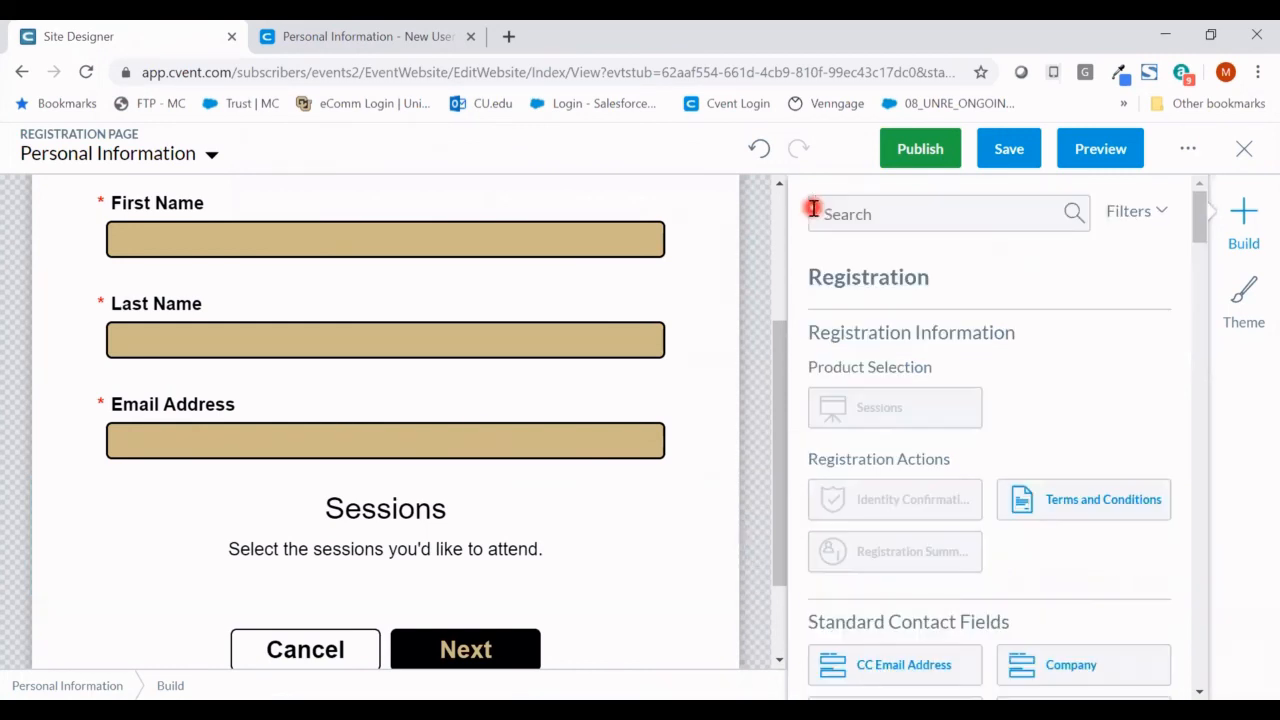
click(205, 160)
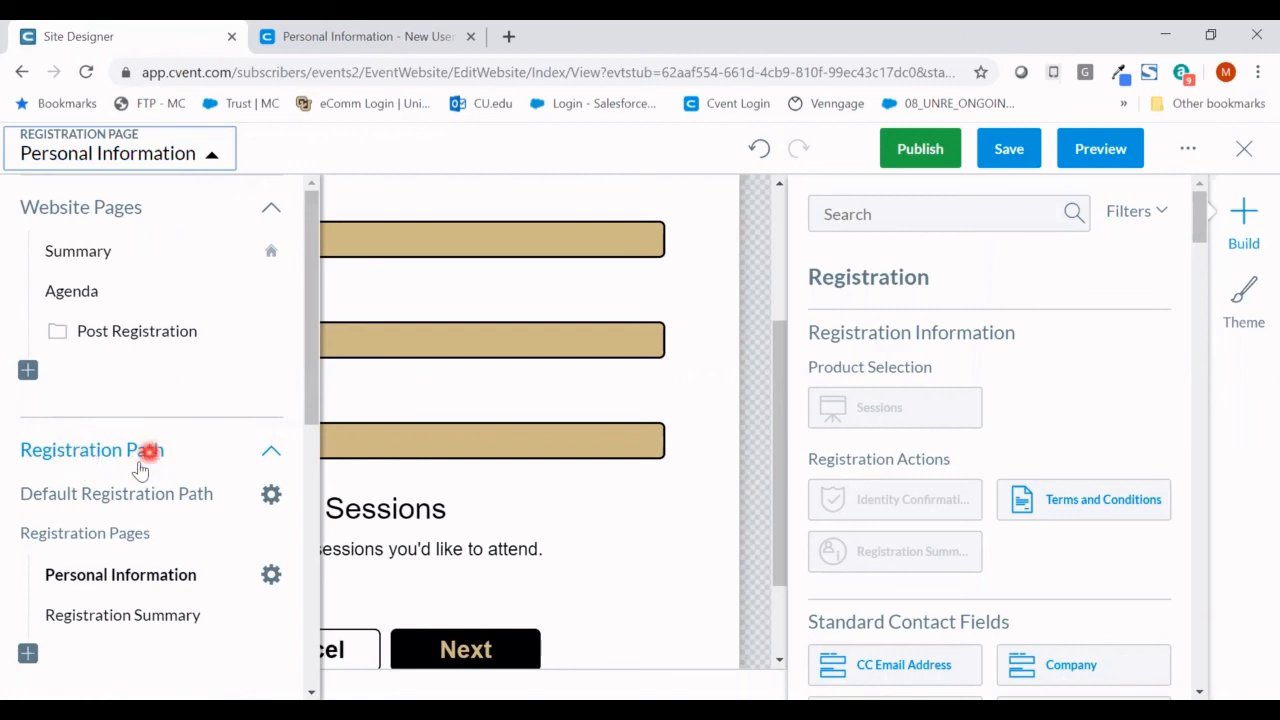
- On the Registration Summary page, drop the Alumni Relations Affiliations custom field above Cancel and Submit
click(138, 613)
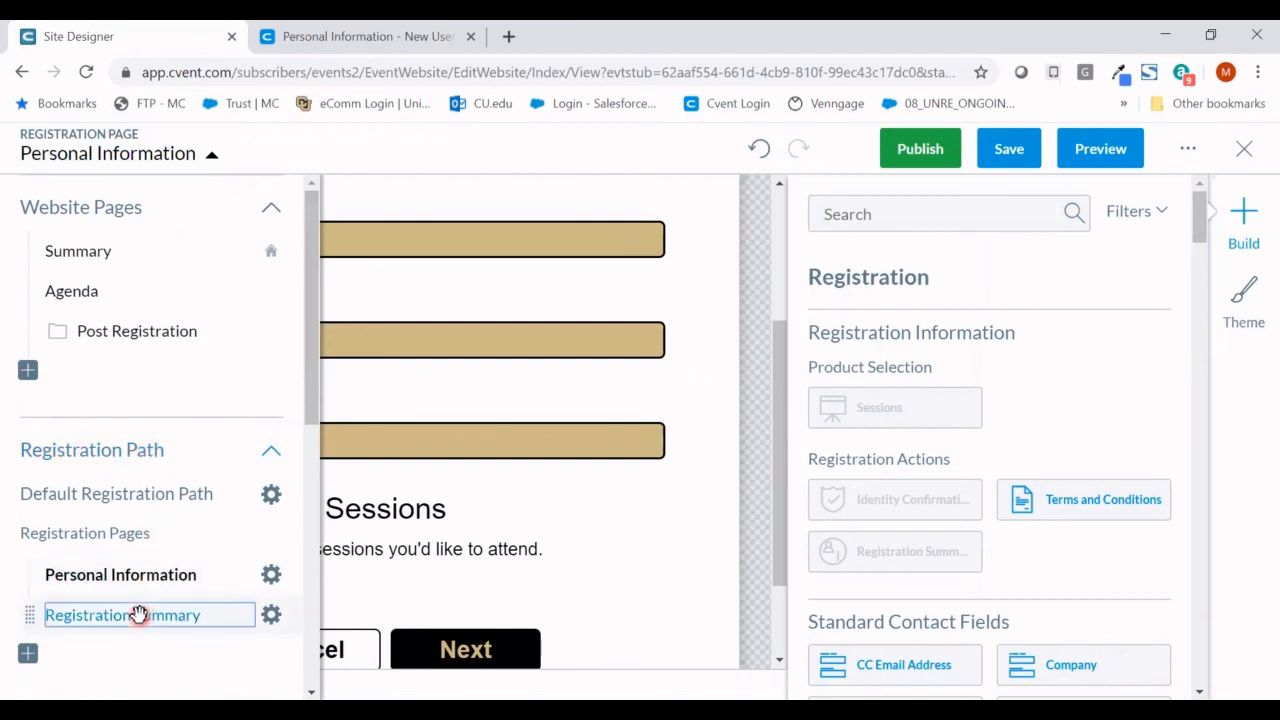
click(527, 570)
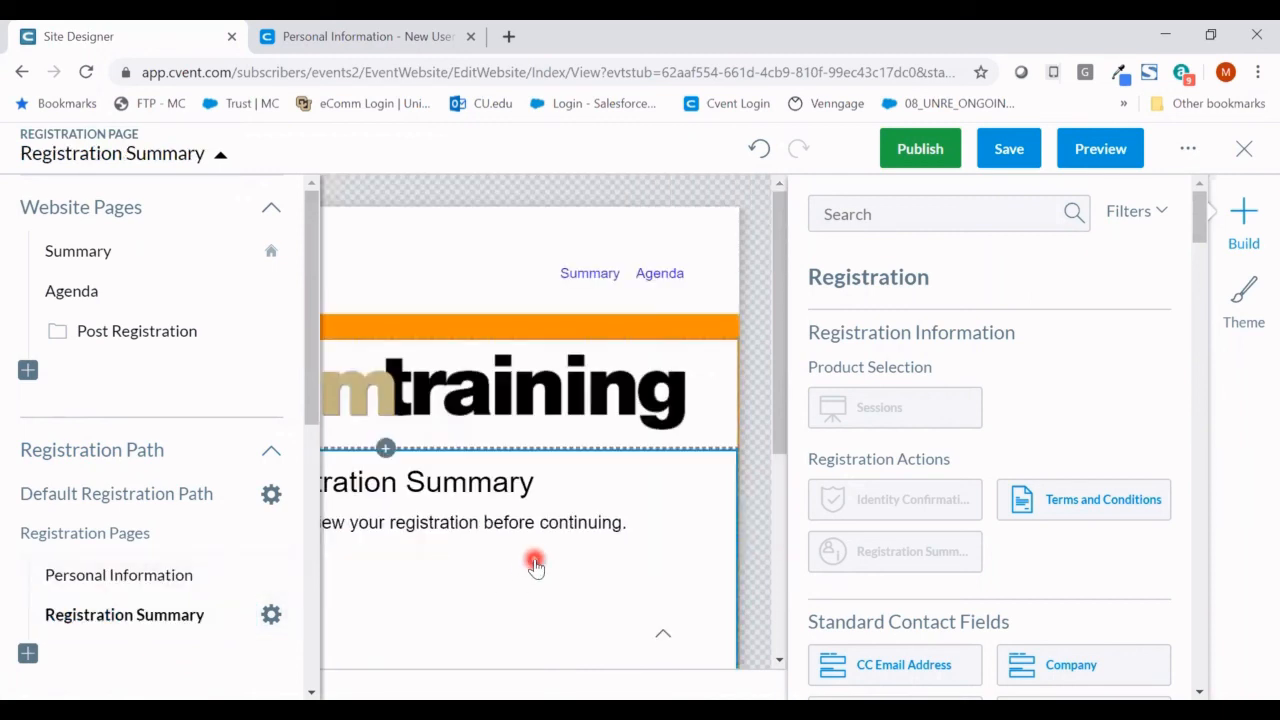
scroll(535, 566, down, 4)
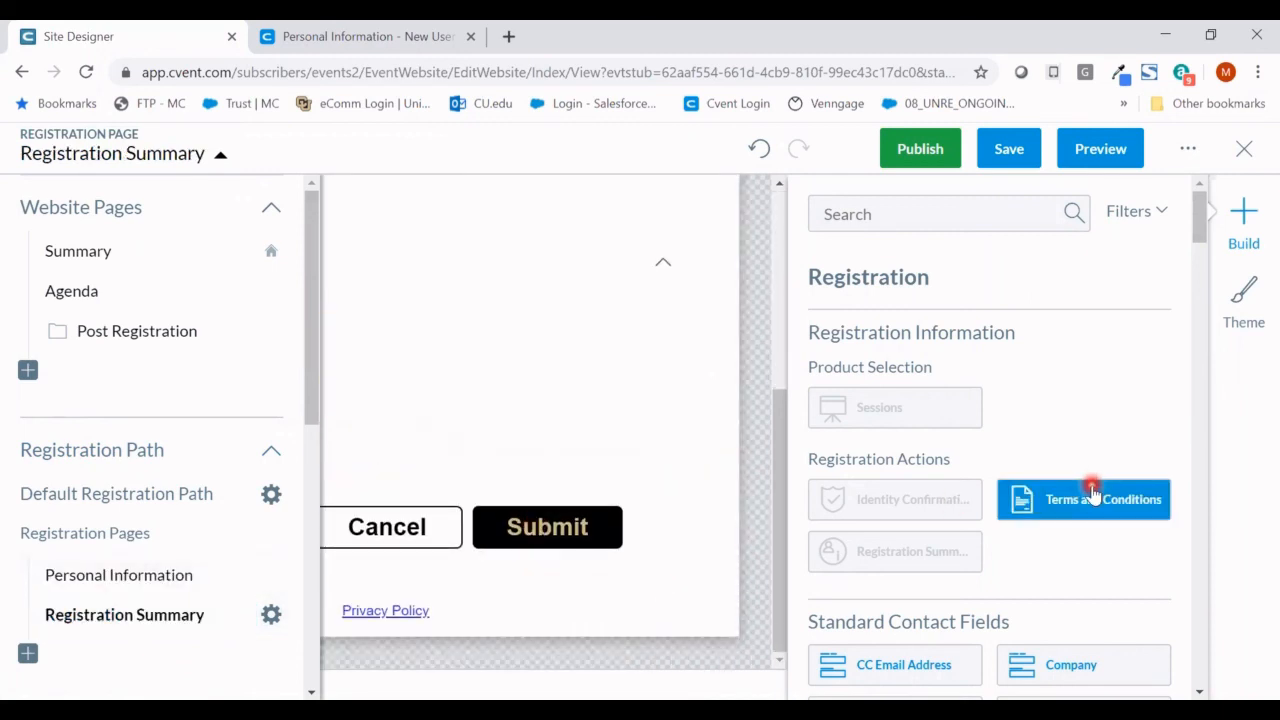
scroll(1099, 510, down, 8)
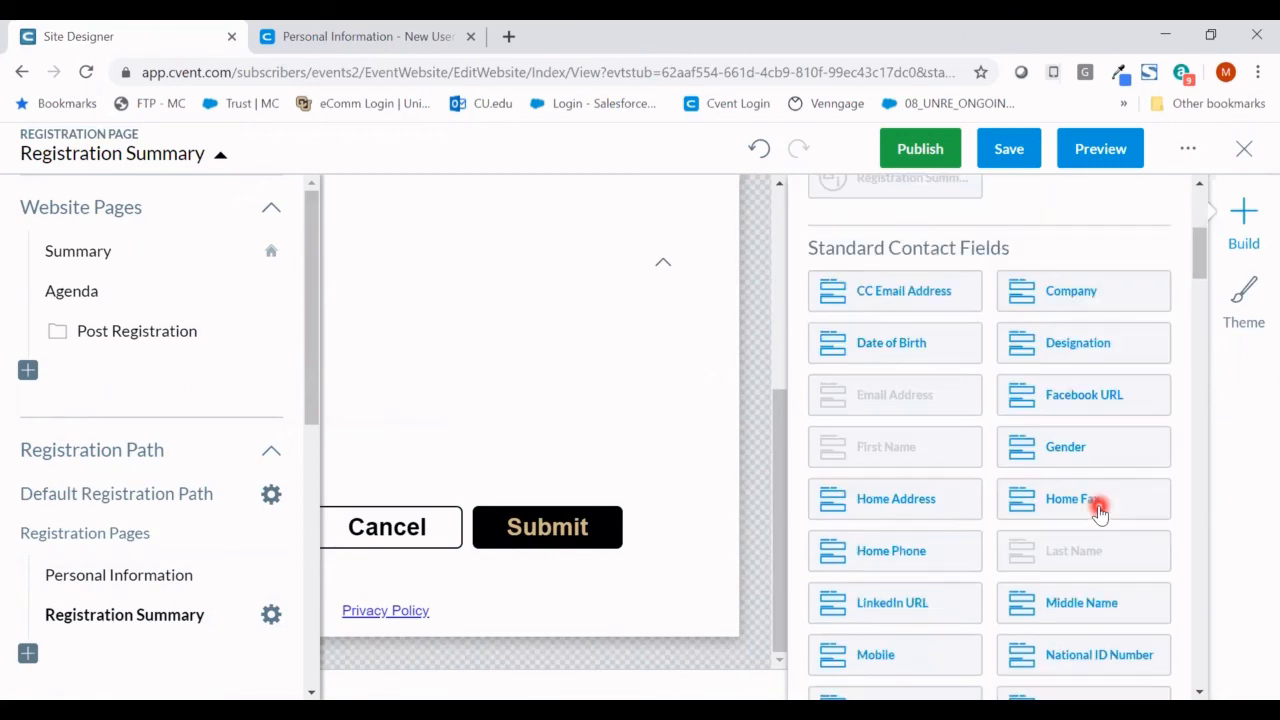
scroll(1096, 508, down, 5)
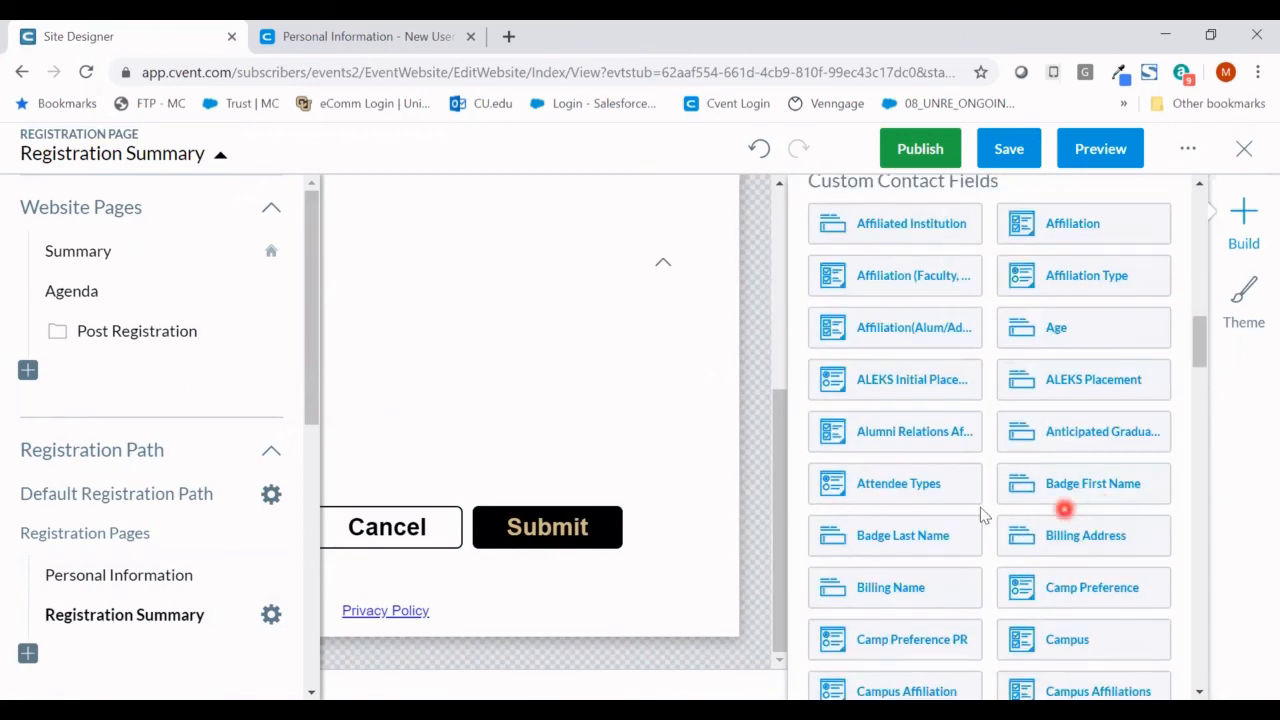
click(511, 520)
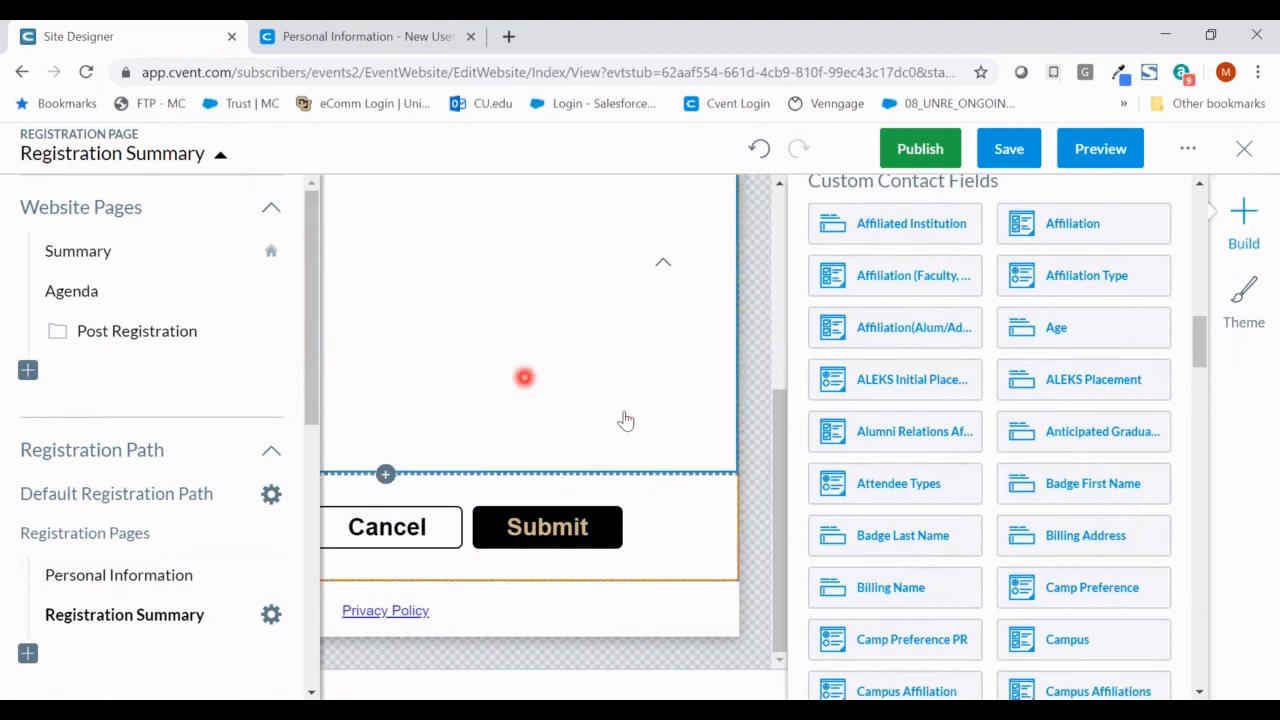
click(948, 449)
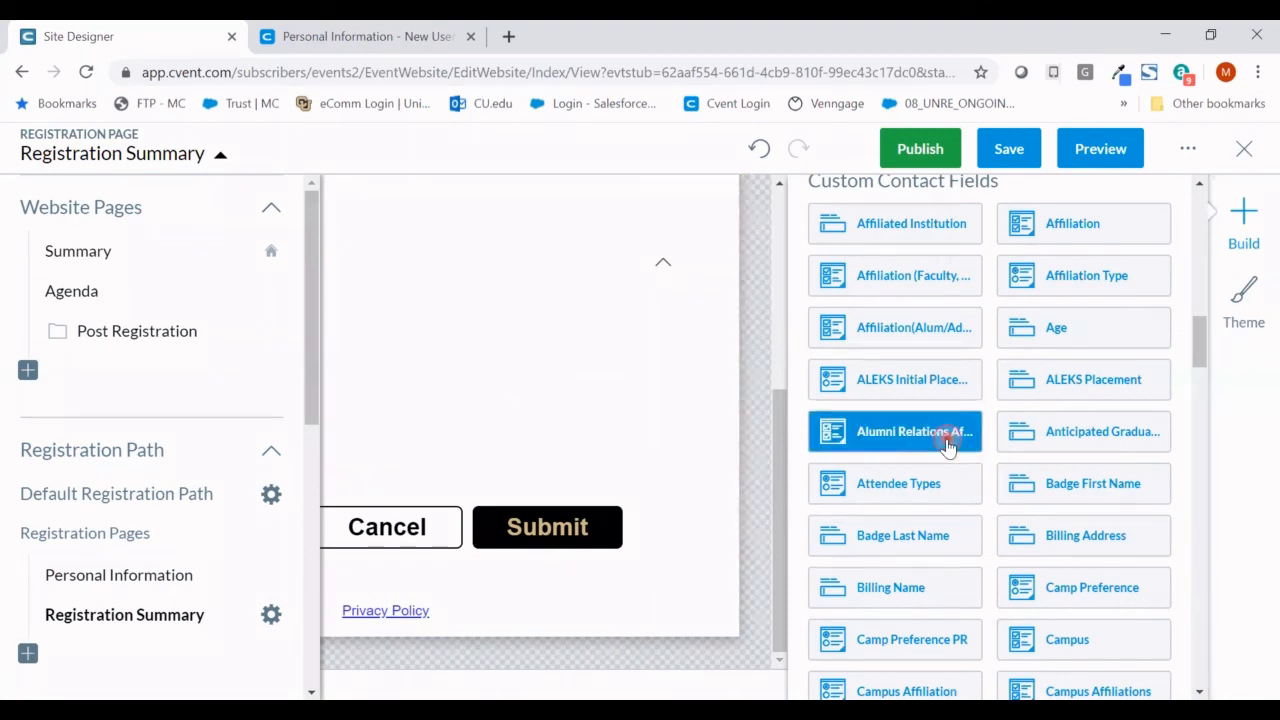
drag(948, 446, 613, 470)
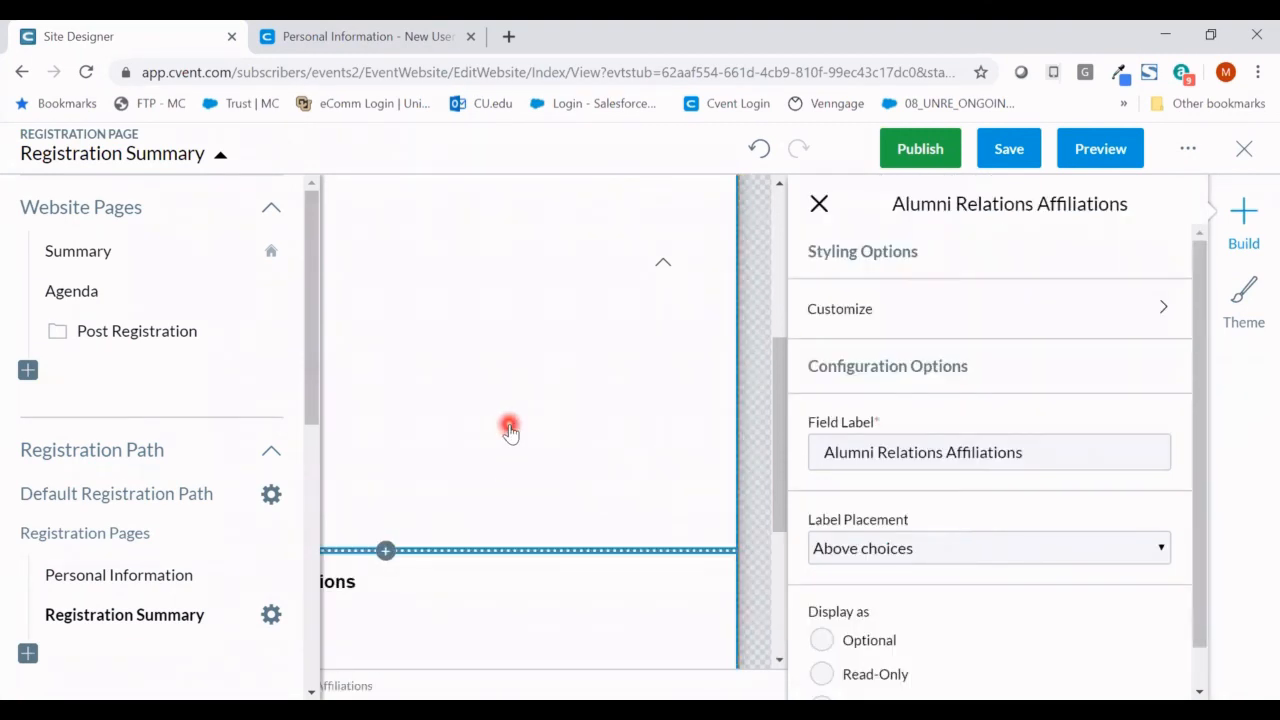
click(510, 430)
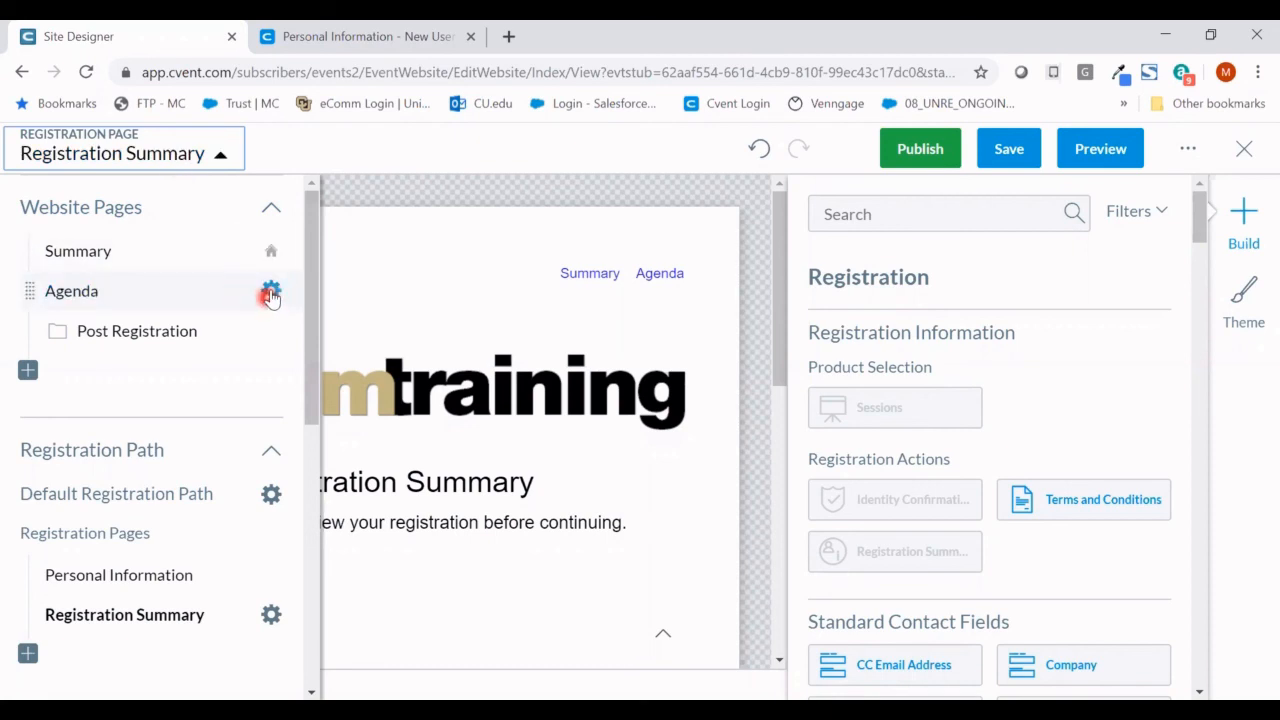
- Delete the Agenda page from the event website and save the site changes
click(270, 295)
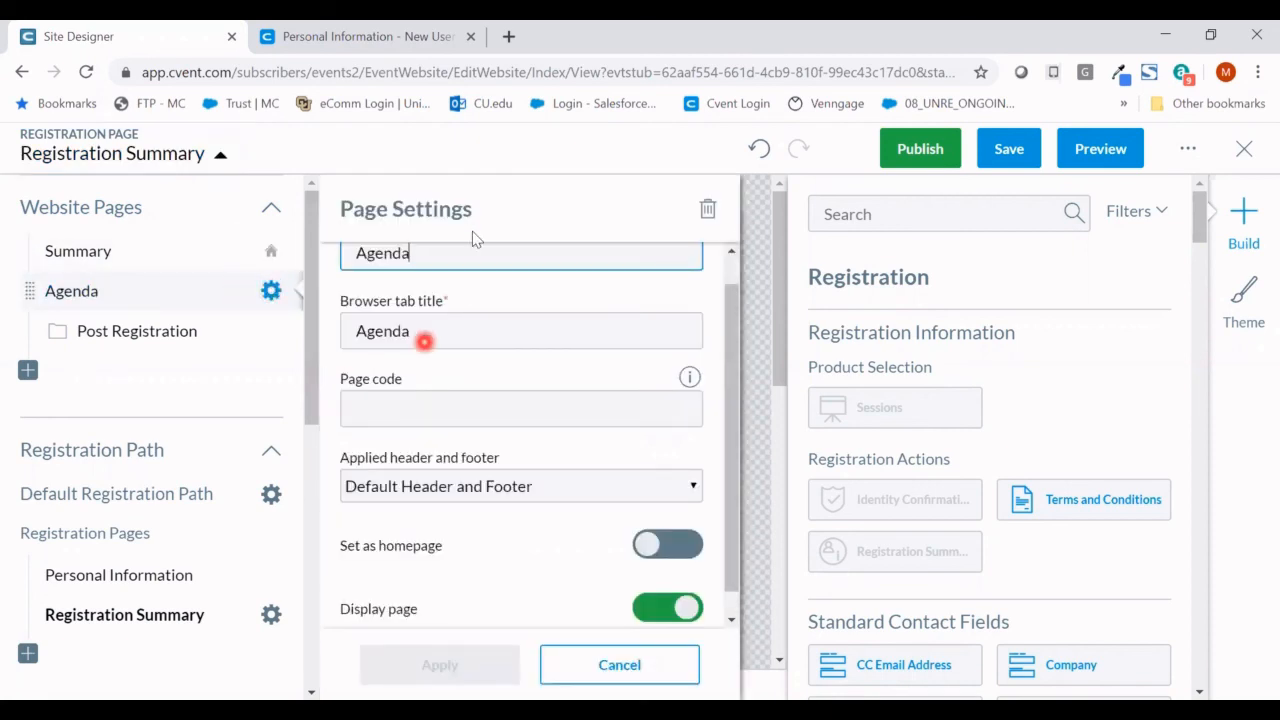
click(710, 211)
click(596, 473)
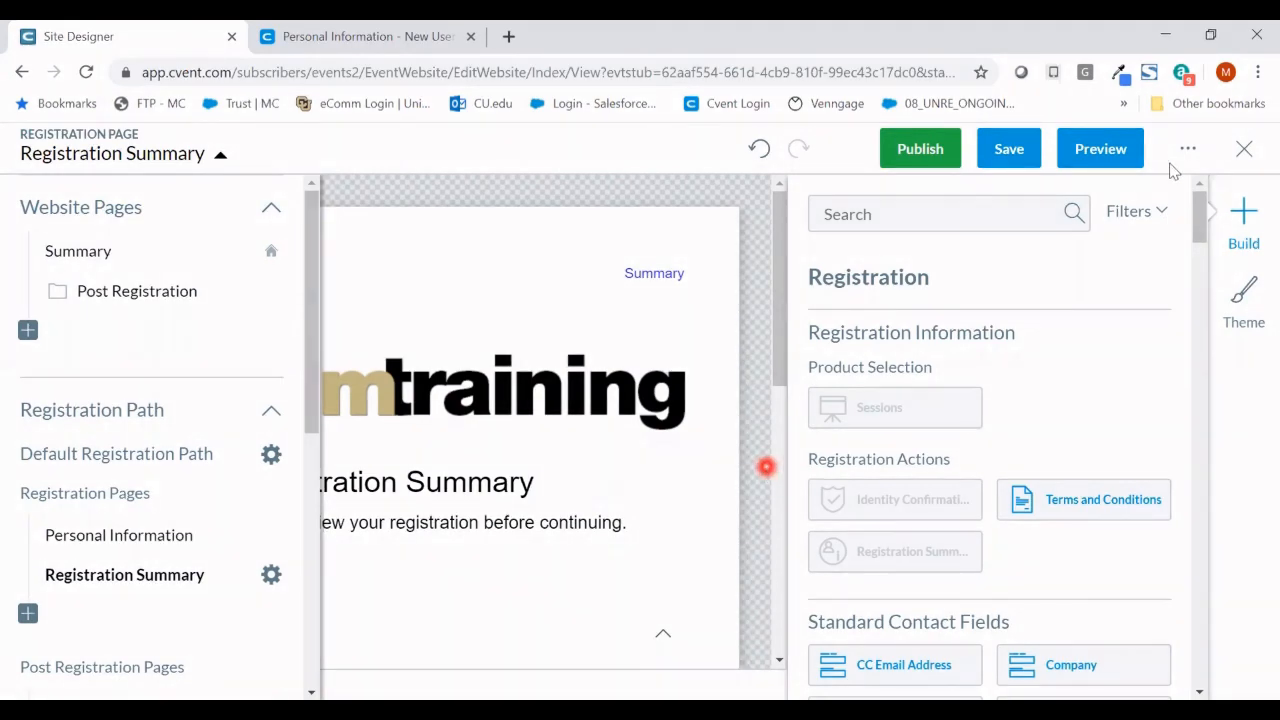
click(1008, 160)
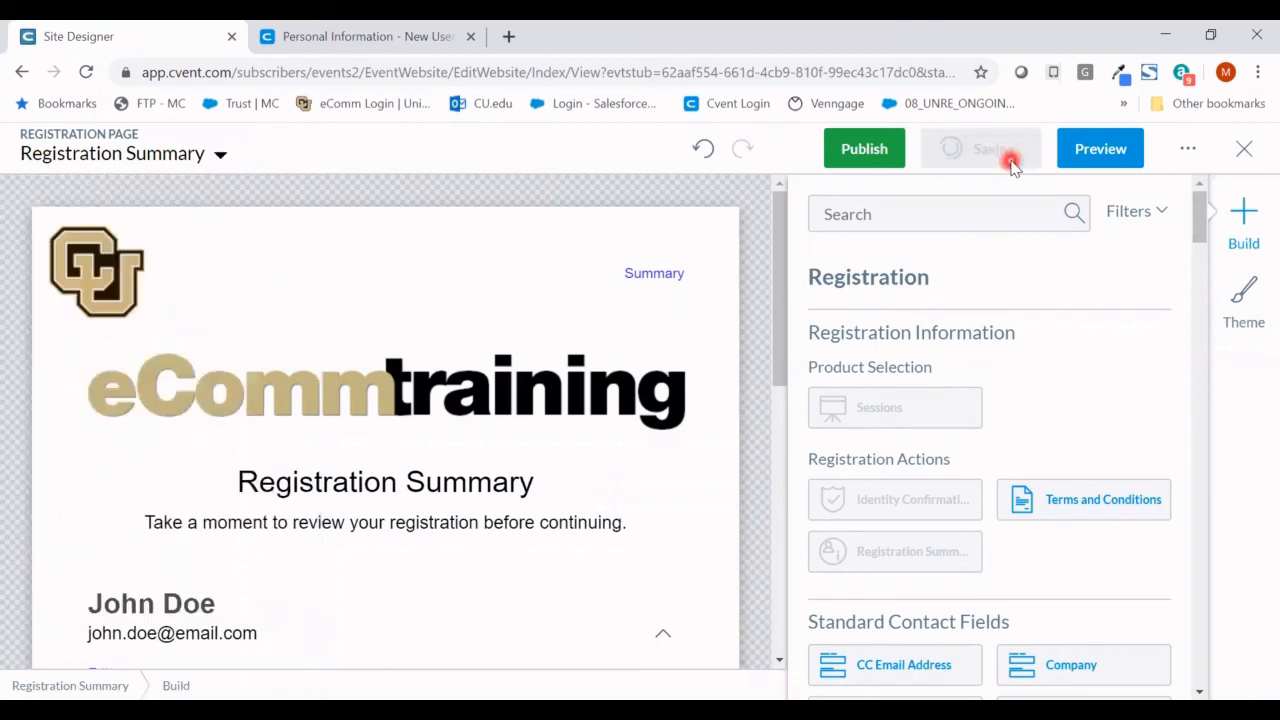
click(1248, 158)
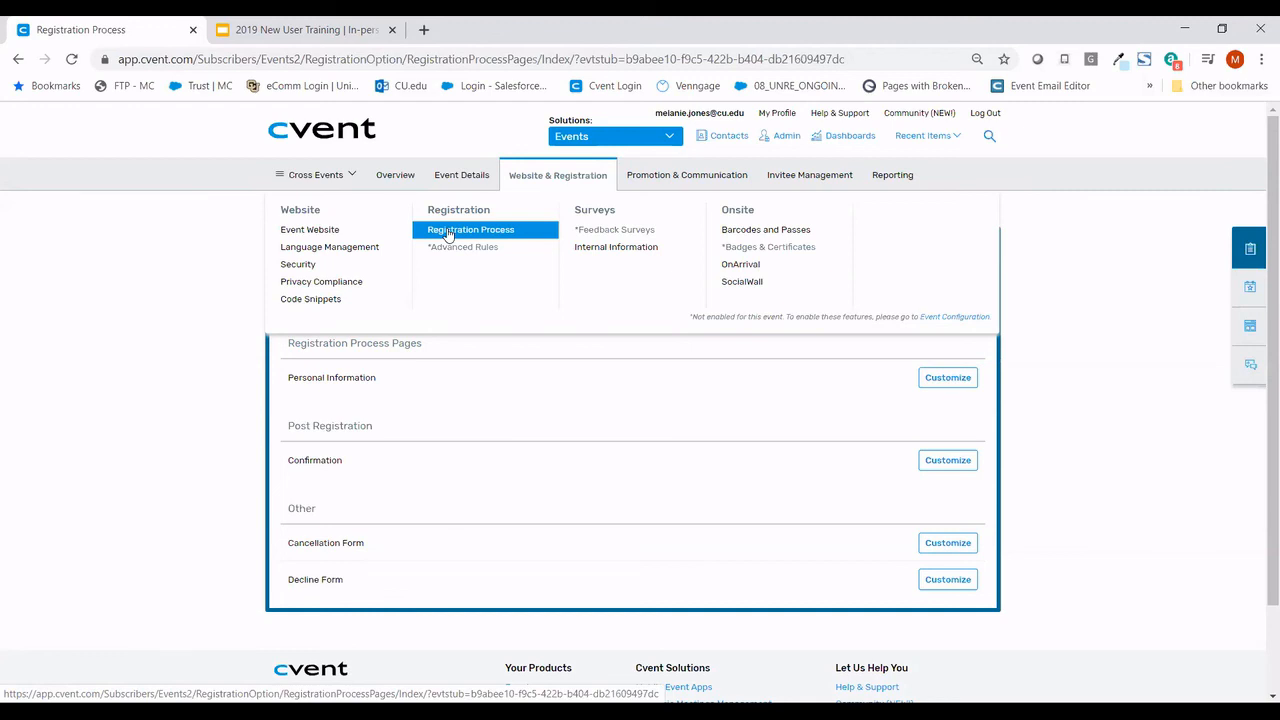
- Leave the Site Designer and return to the Registration Process page
mouse_move(647, 182)
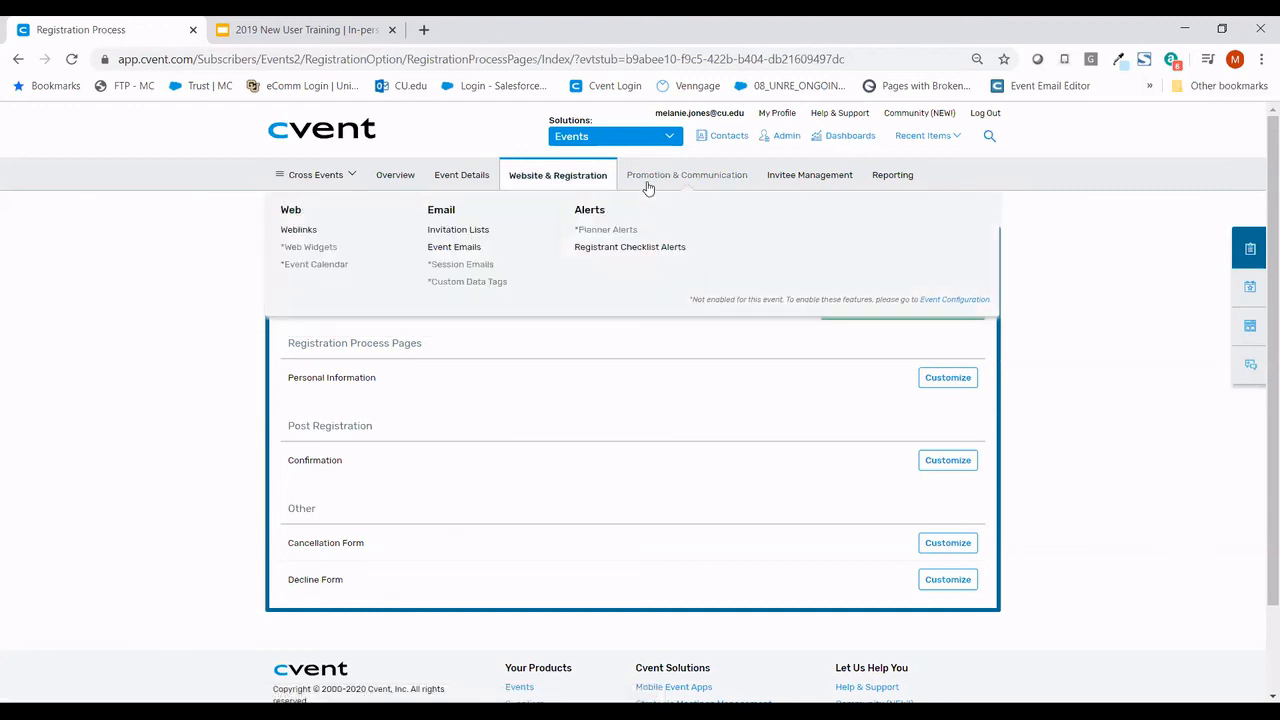
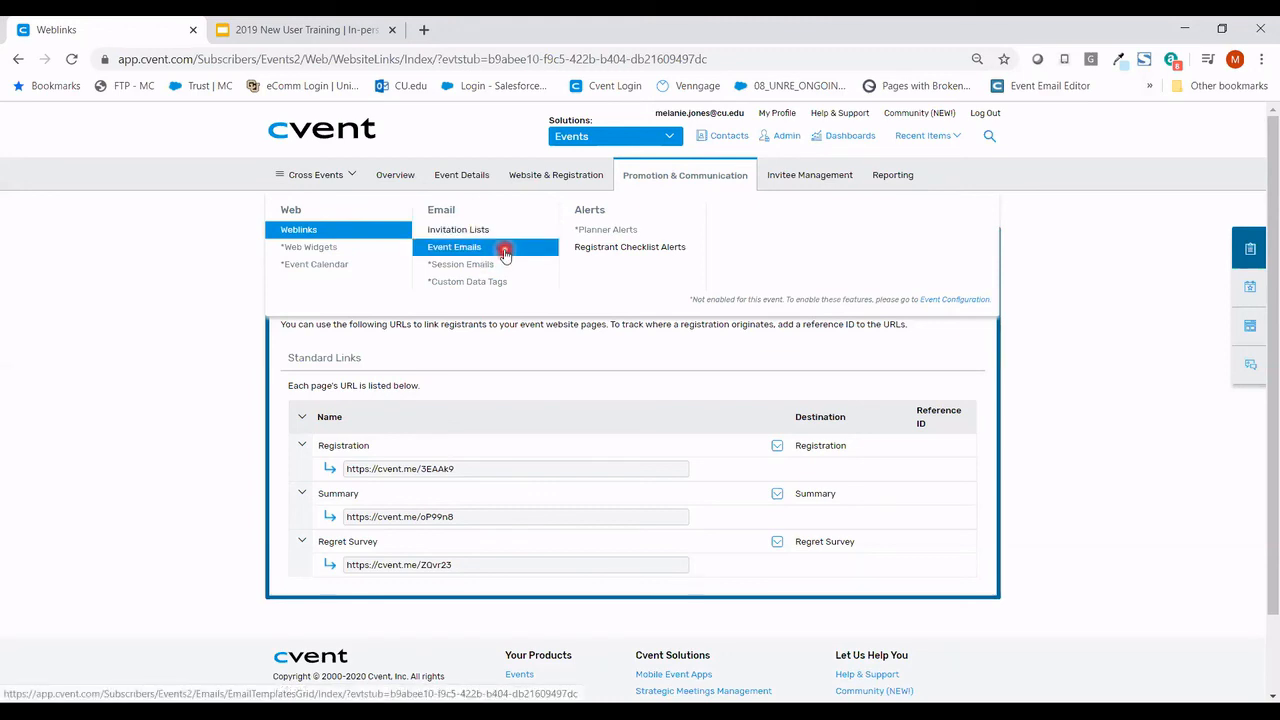
- Open Event Emails, look through the email sections, and open the Registration Confirmation email
click(505, 254)
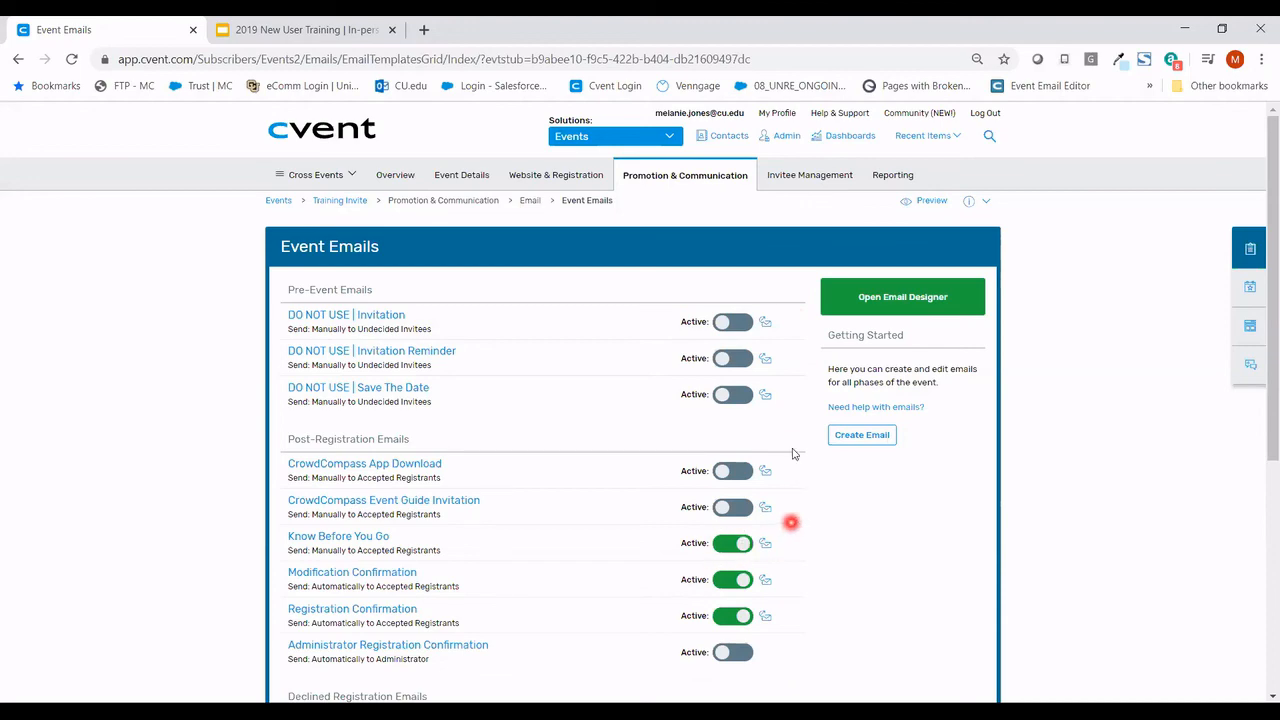
scroll(793, 465, down, 3)
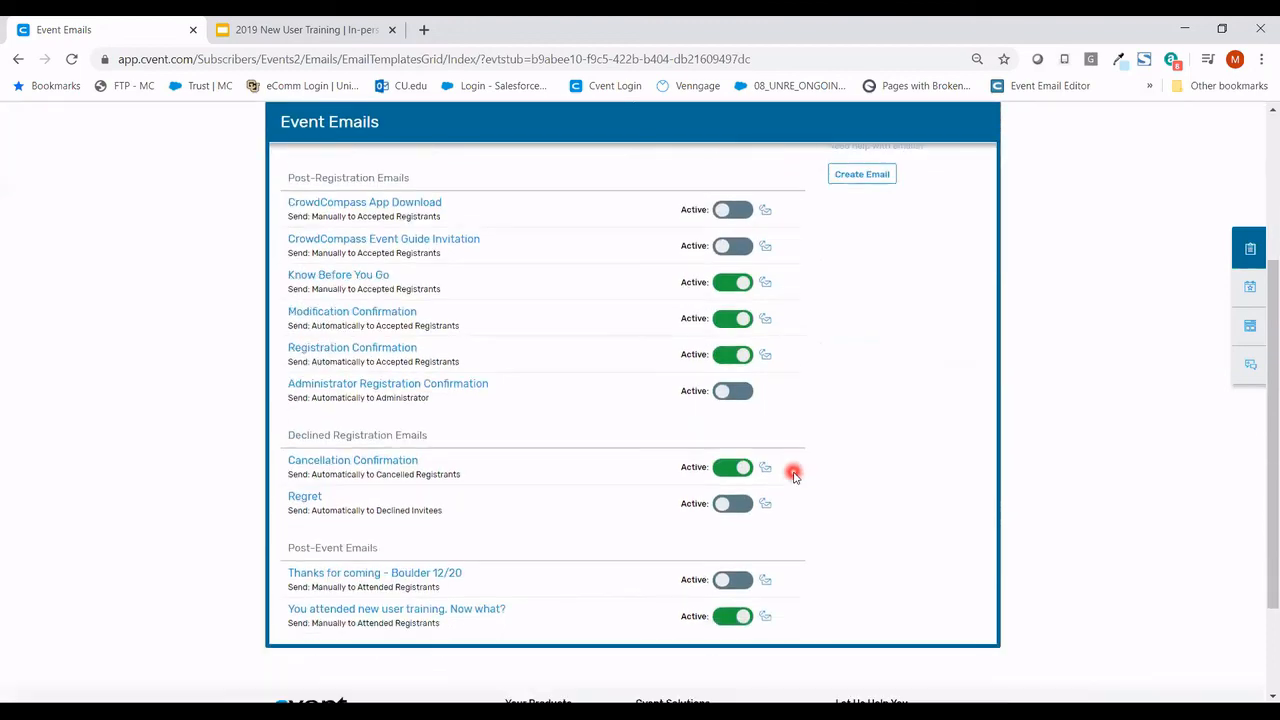
scroll(793, 473, up, 2)
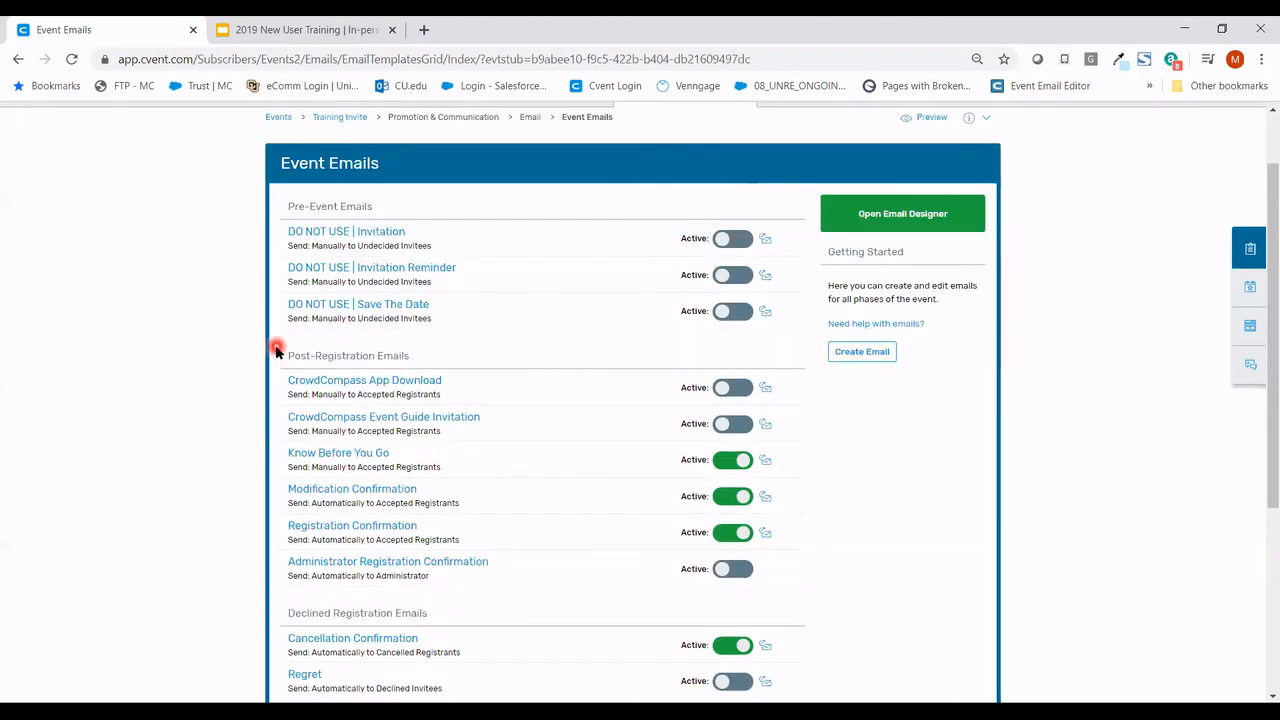
scroll(277, 345, down, 1)
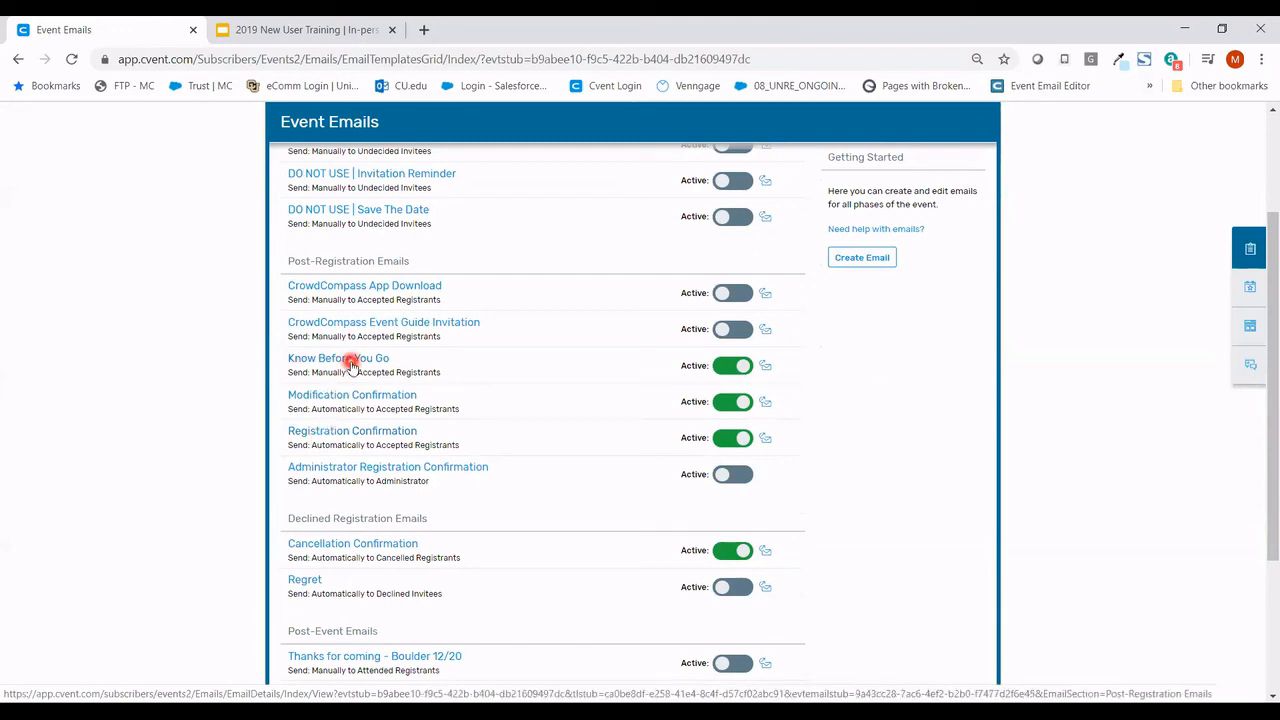
click(305, 436)
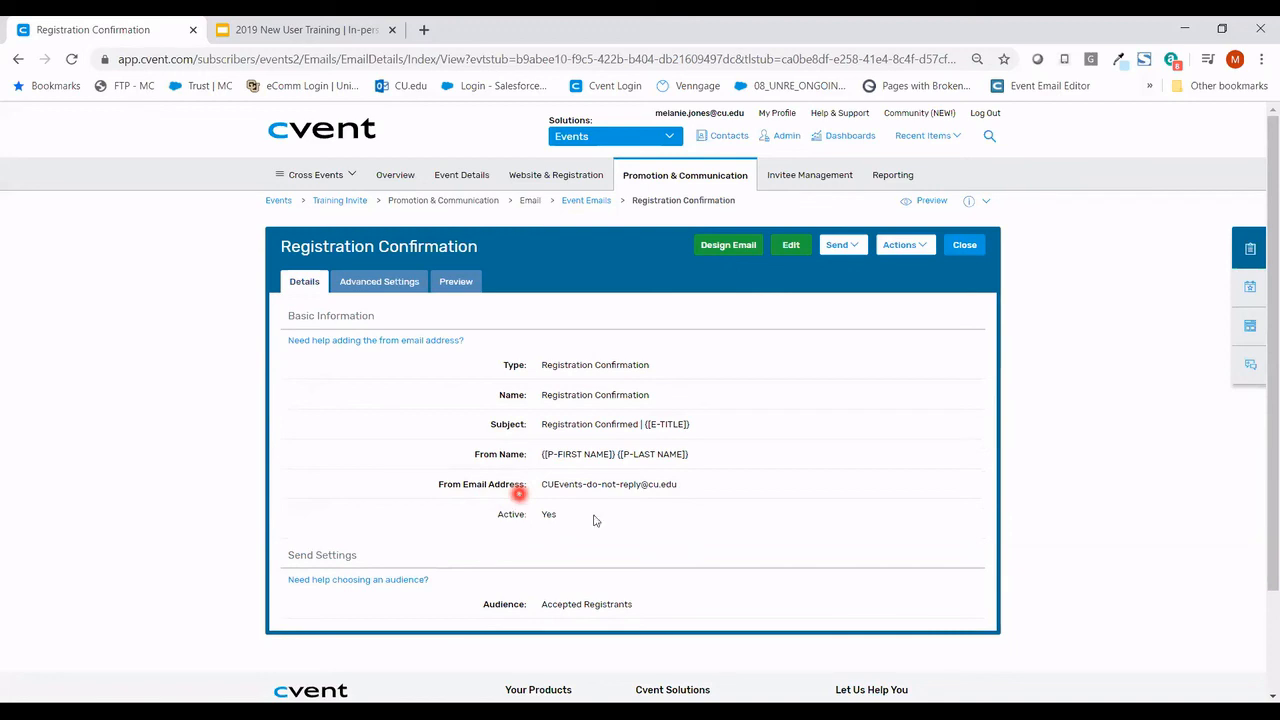
- Put Registration Confirmation into edit mode and bring up Data Tag Selection for its Subject
click(791, 250)
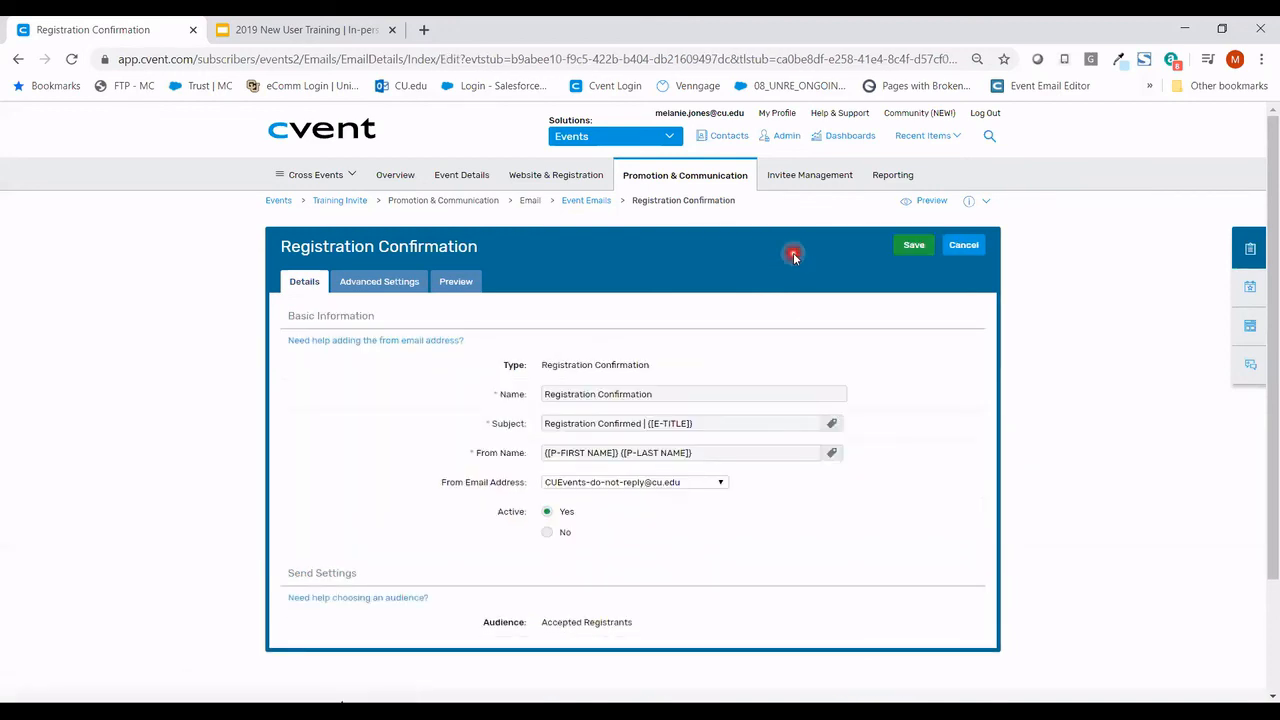
click(772, 422)
click(763, 455)
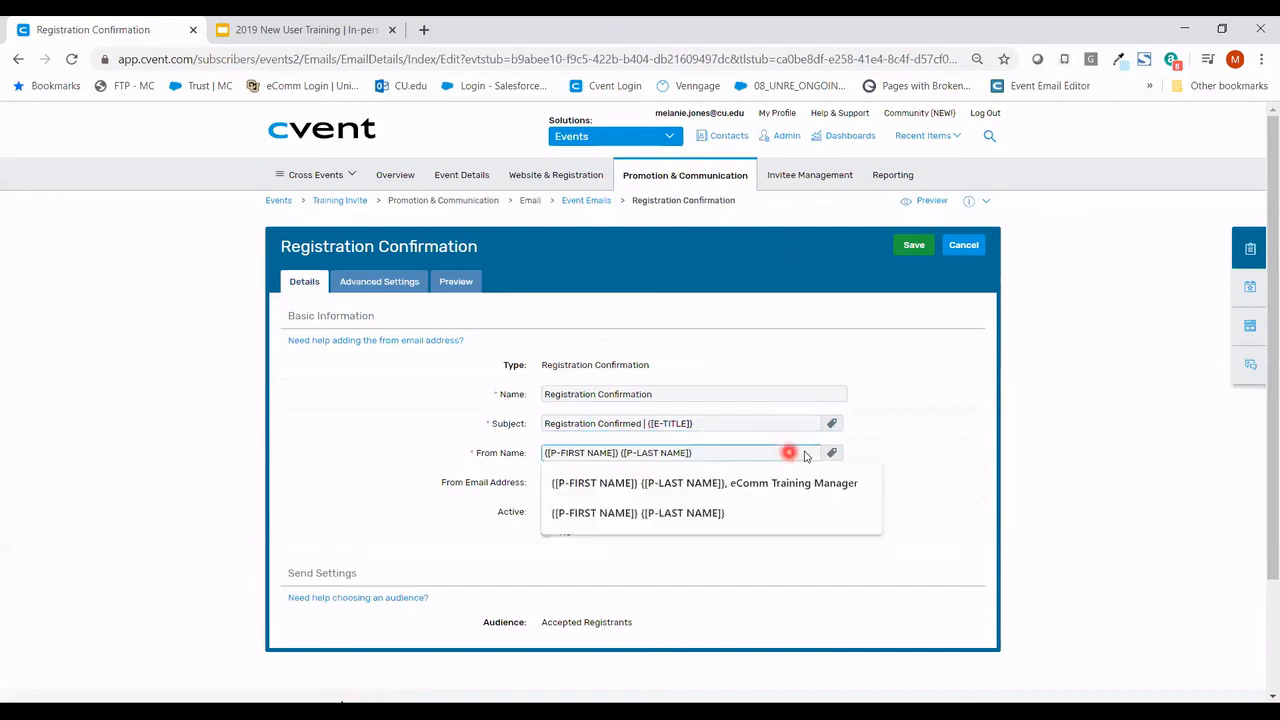
click(871, 441)
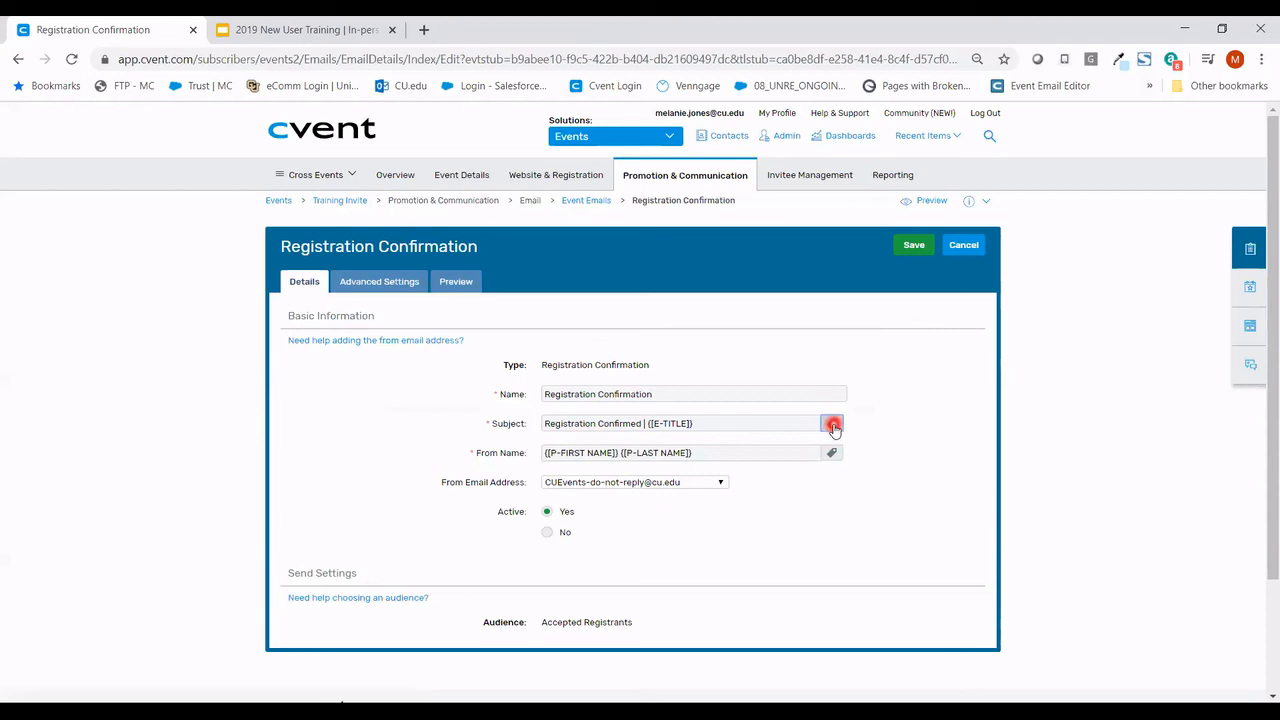
click(834, 427)
click(812, 378)
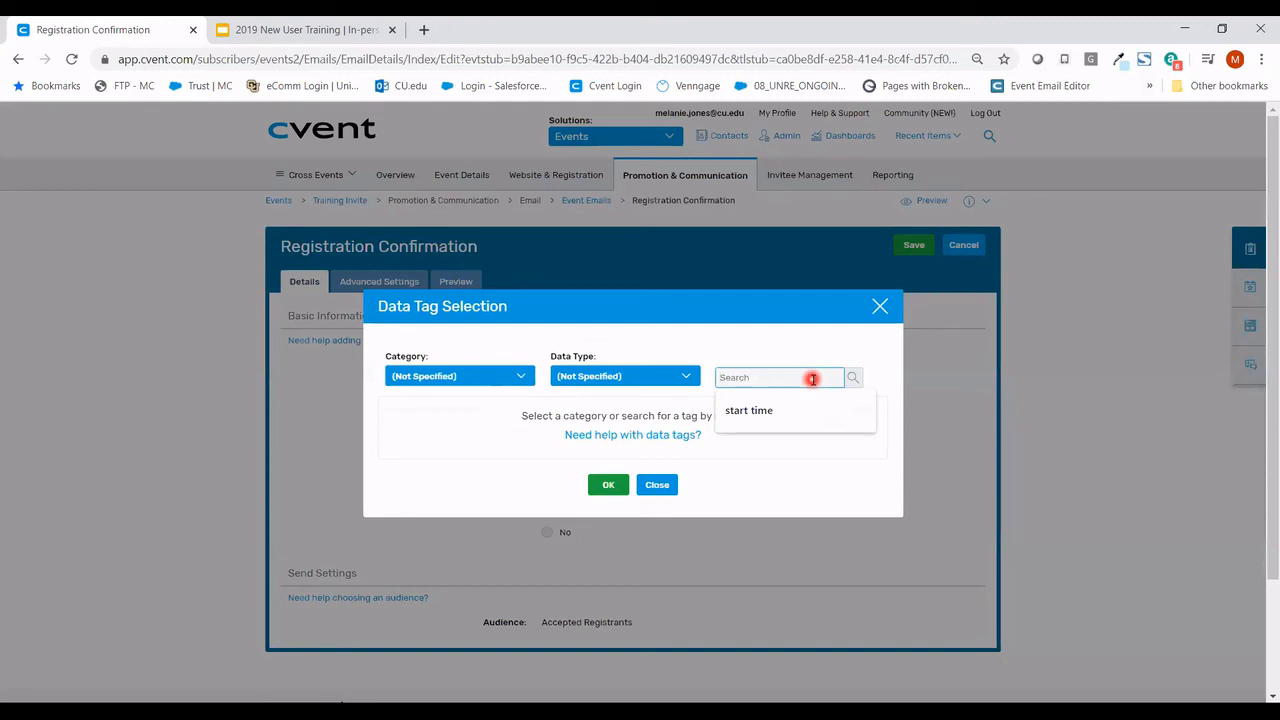
- Insert the Start Date data tag, formatted like Tuesday, March 9, into the subject
text(start)
key(Return)
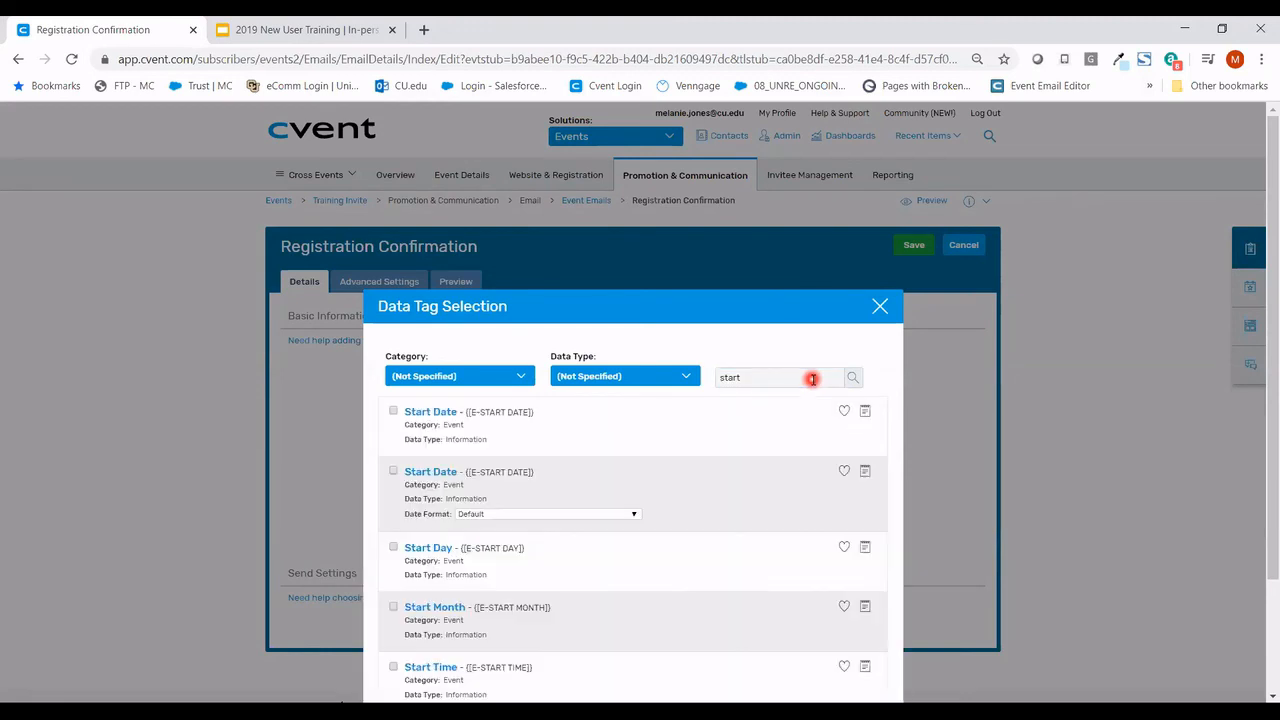
click(393, 471)
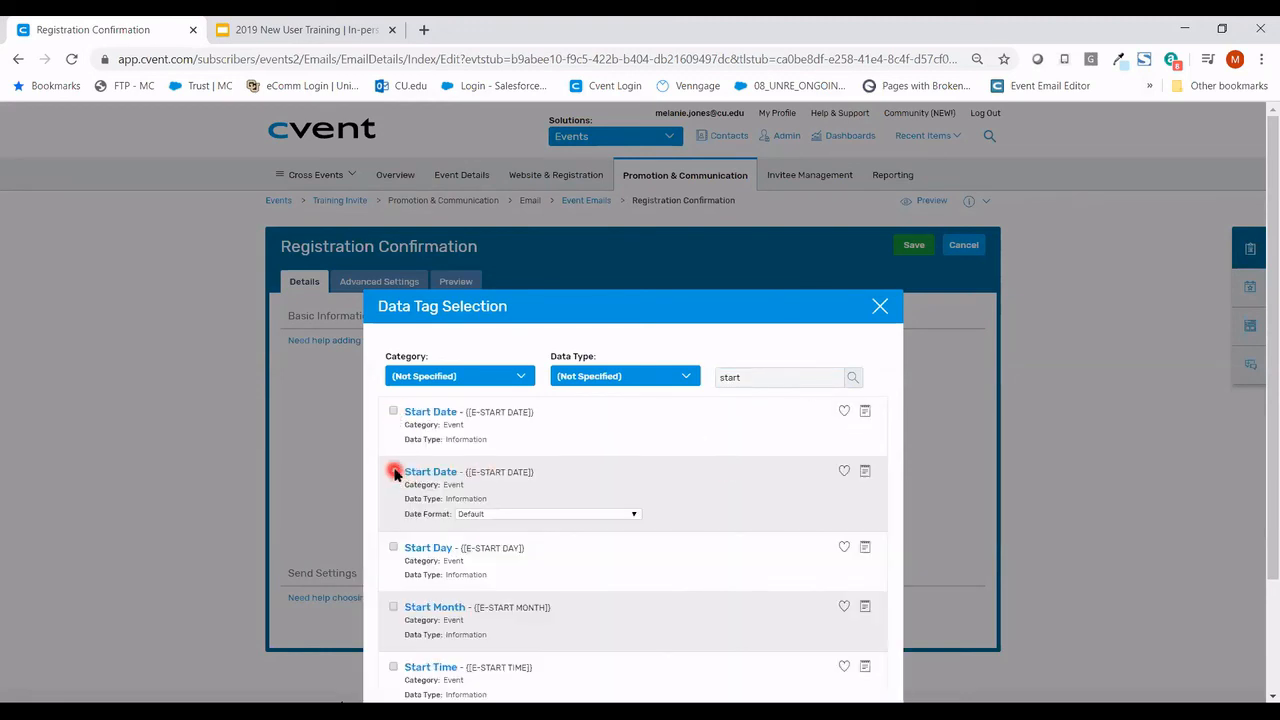
click(540, 514)
scroll(565, 458, down, 3)
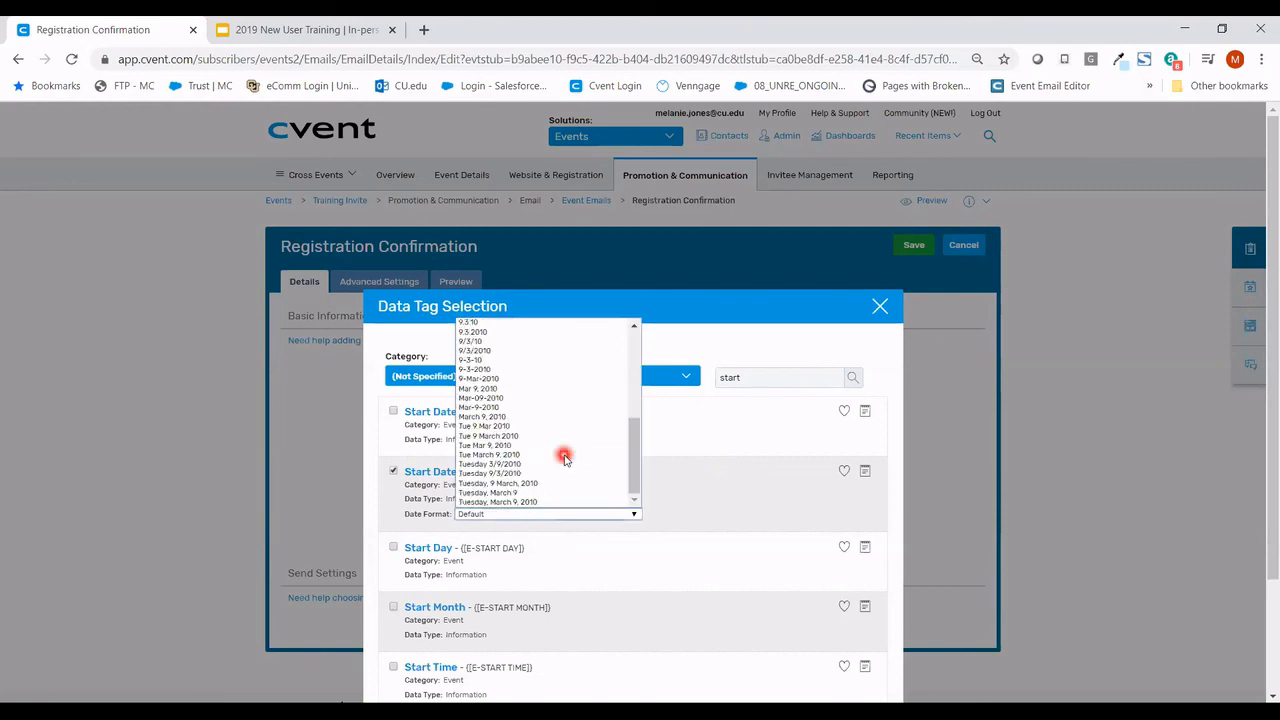
click(557, 492)
scroll(725, 465, down, 2)
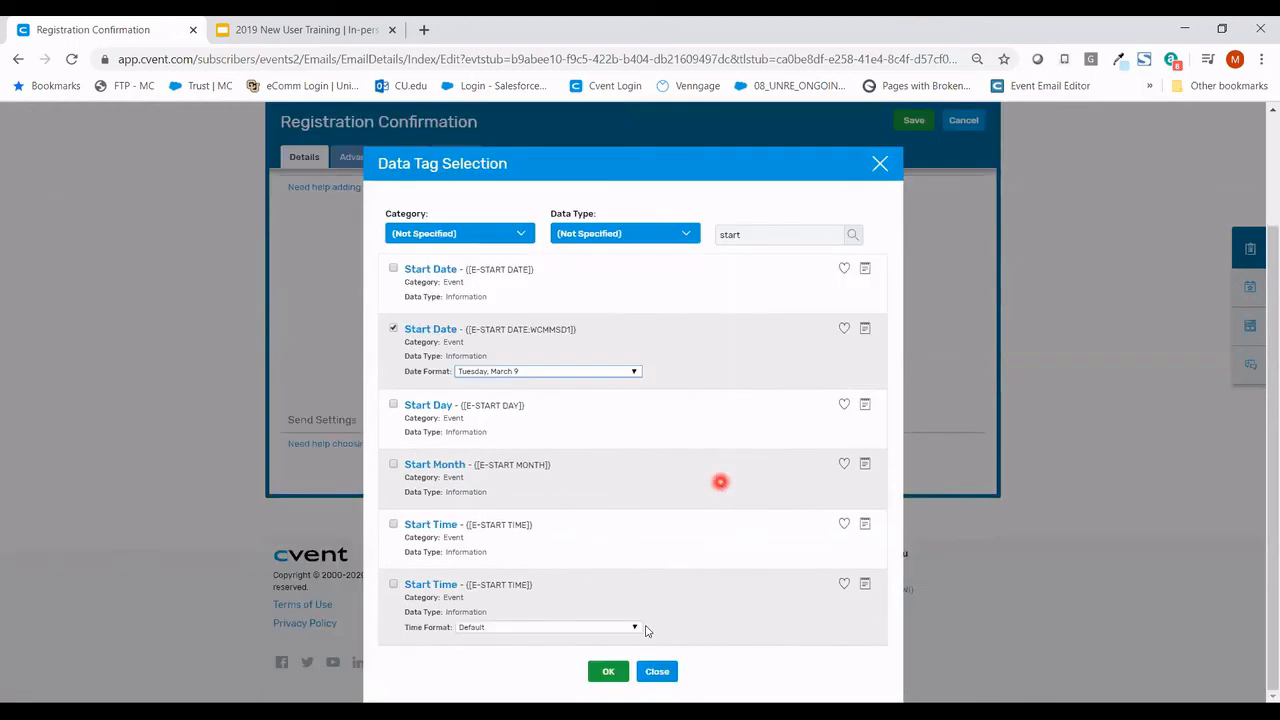
click(612, 671)
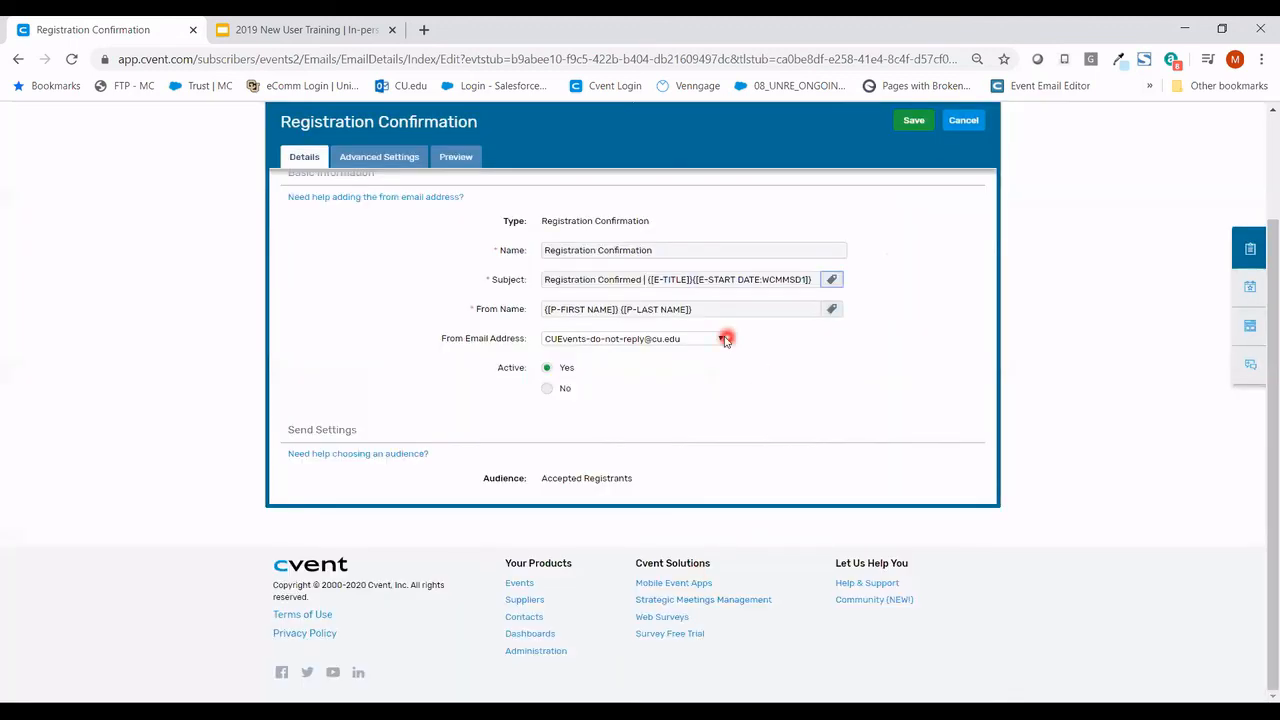
- Type 'starts on' after the event title tag and save the email details
double_click(688, 281)
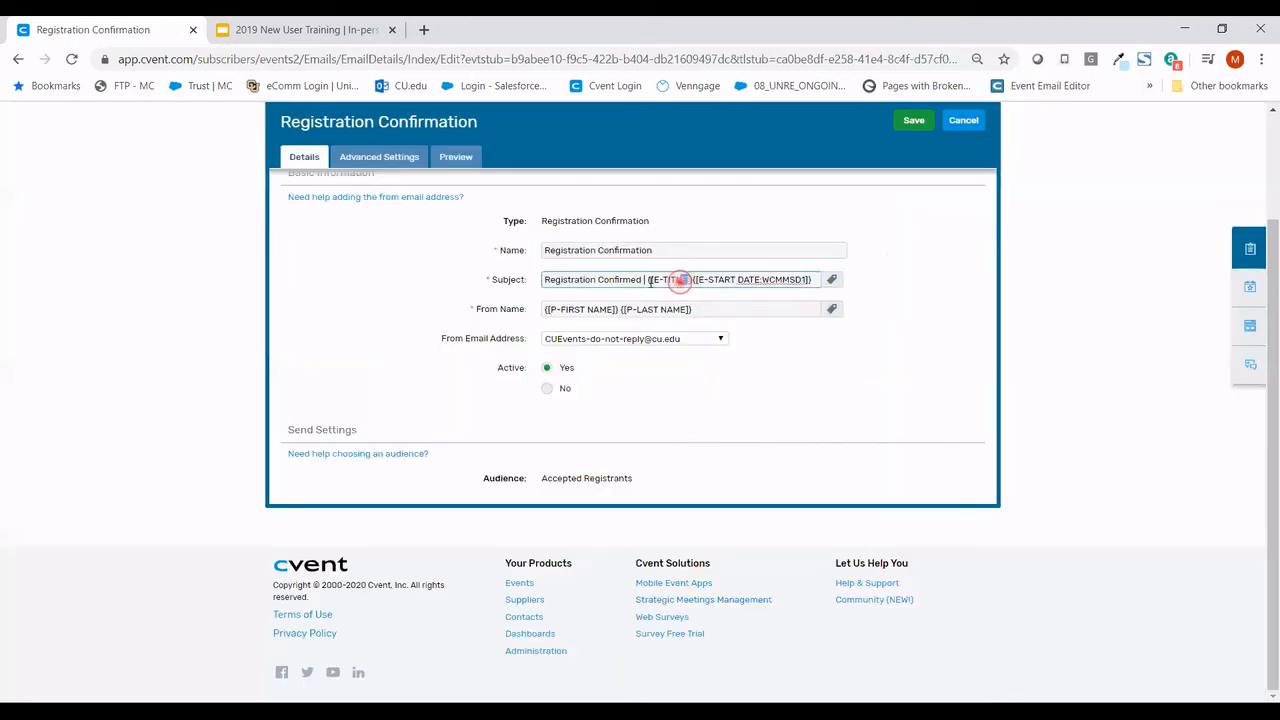
click(720, 283)
text(starts on)
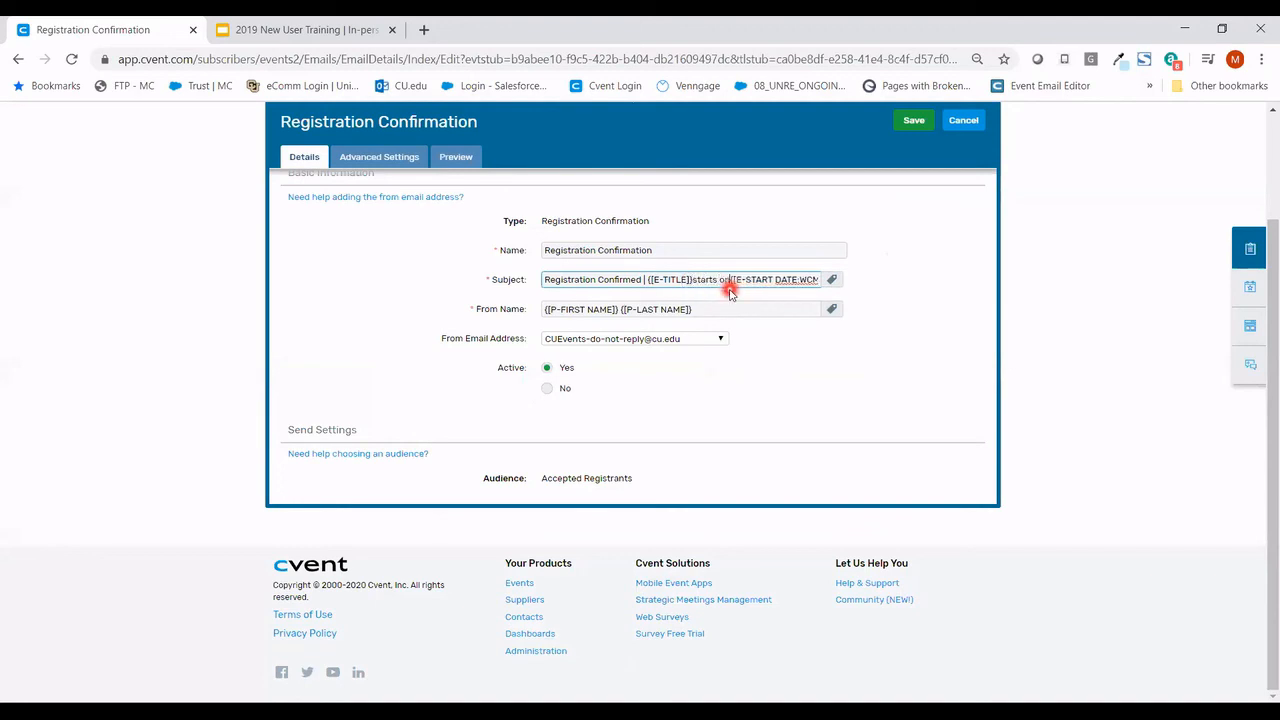
scroll(823, 449, up, 2)
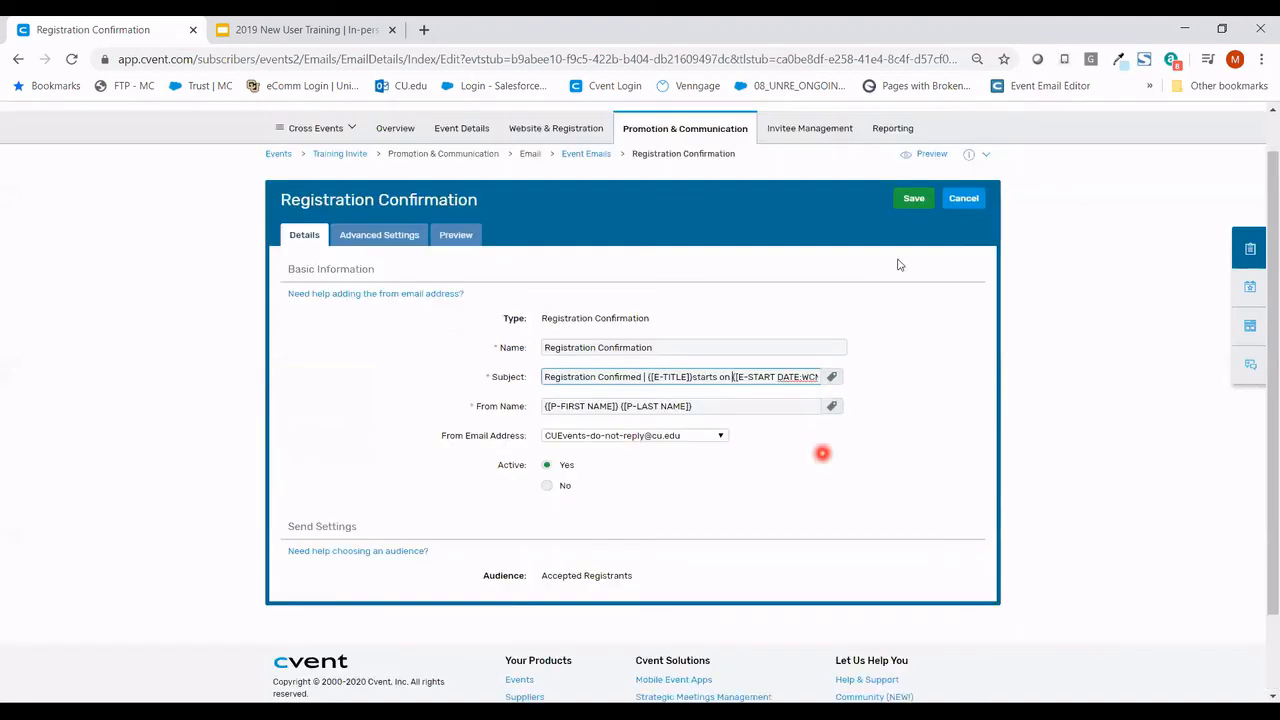
click(904, 254)
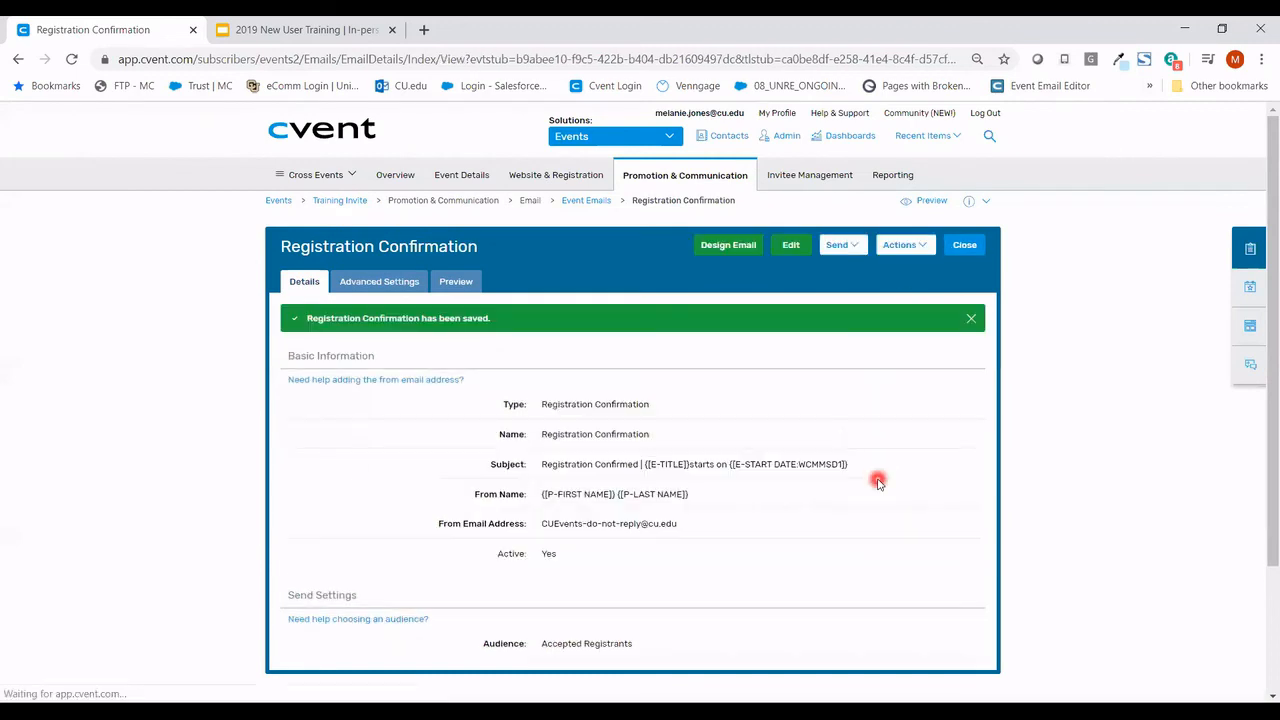
click(790, 245)
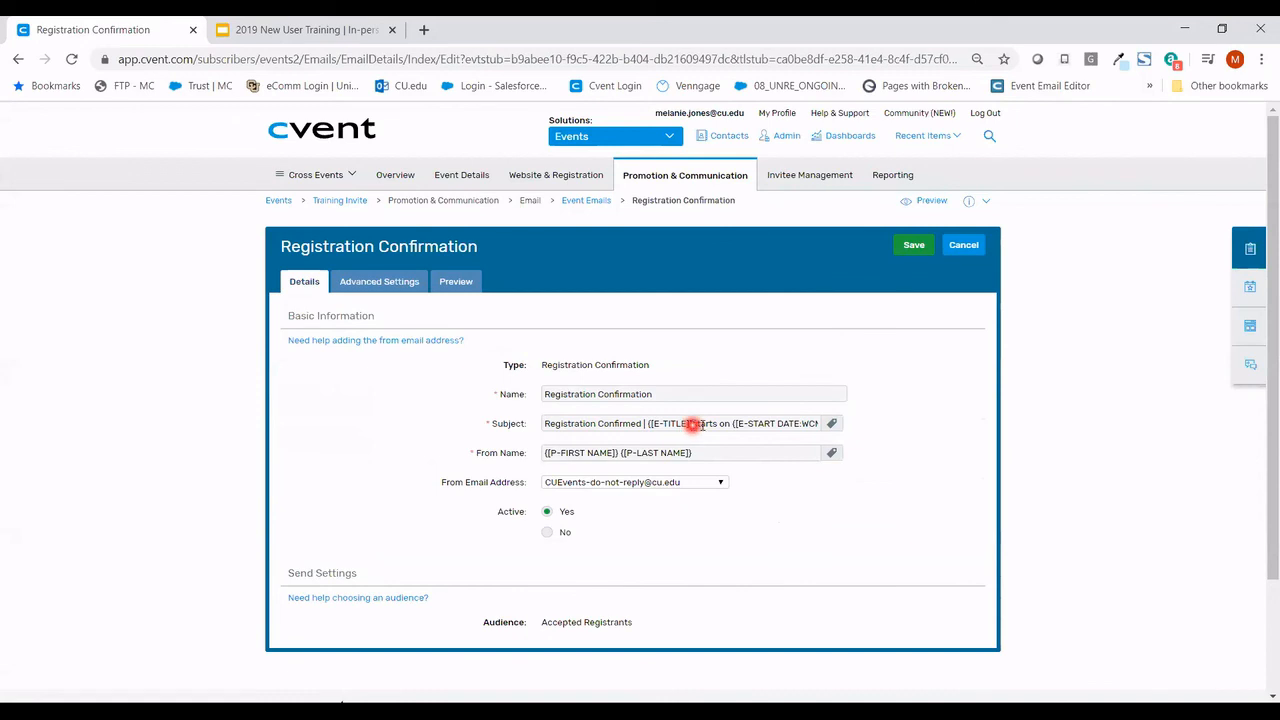
click(694, 423)
click(905, 248)
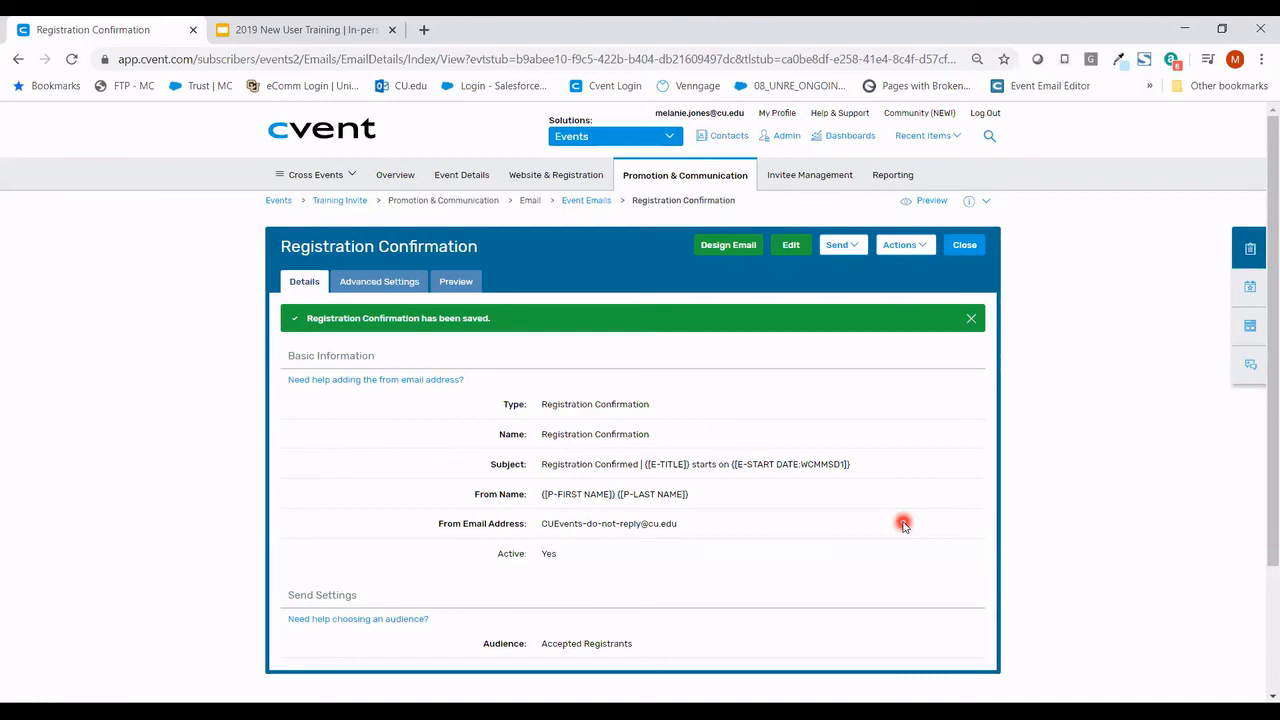
- In Design Email, place a Button block below the greeting and save the design
click(724, 256)
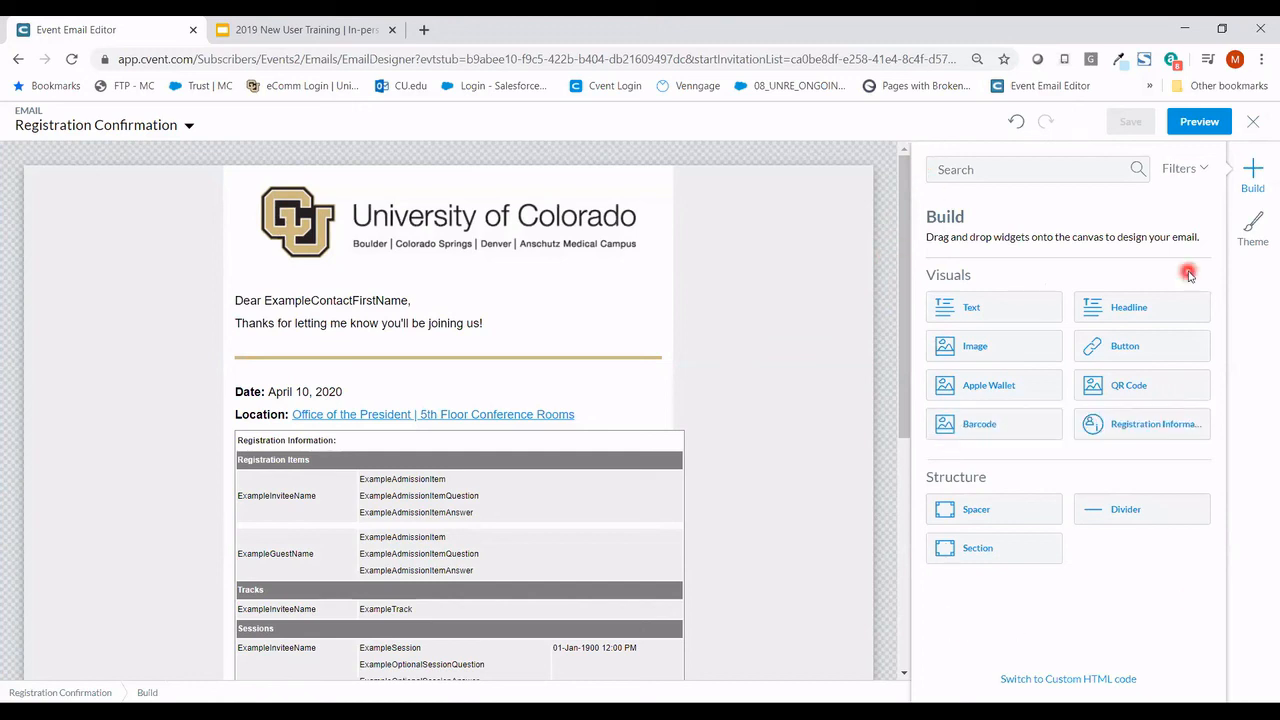
drag(1152, 347, 471, 357)
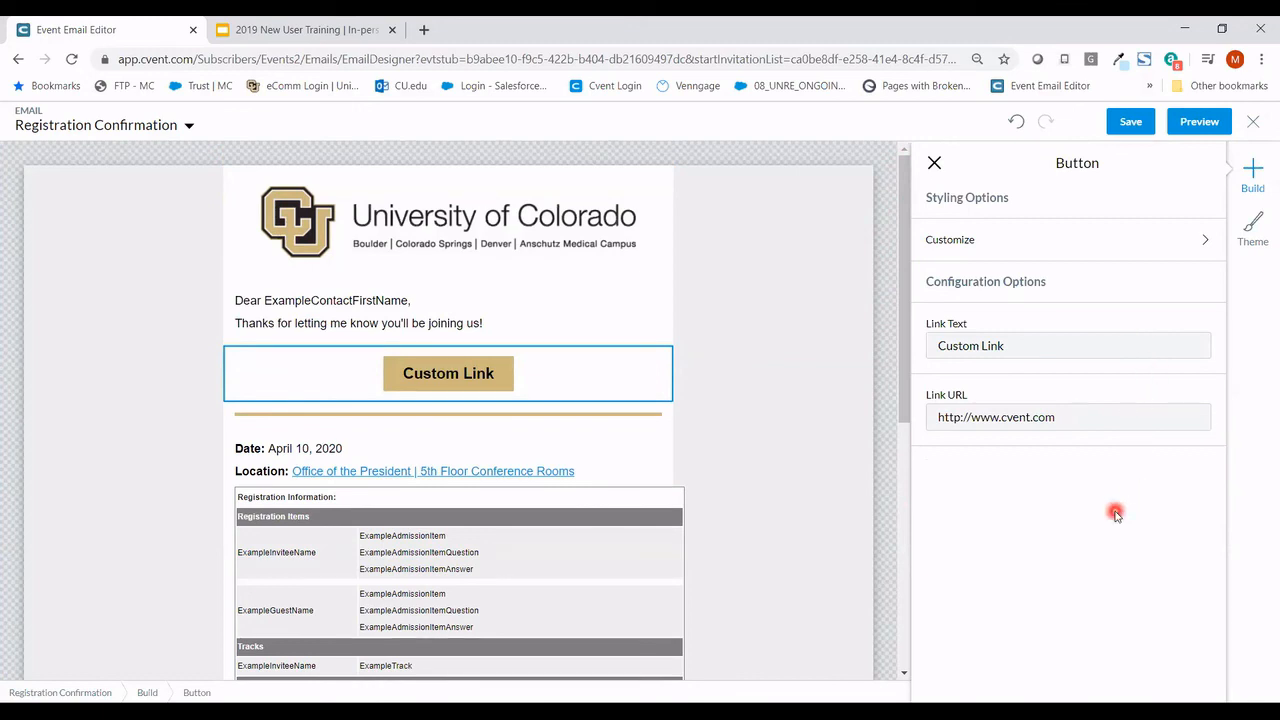
click(886, 431)
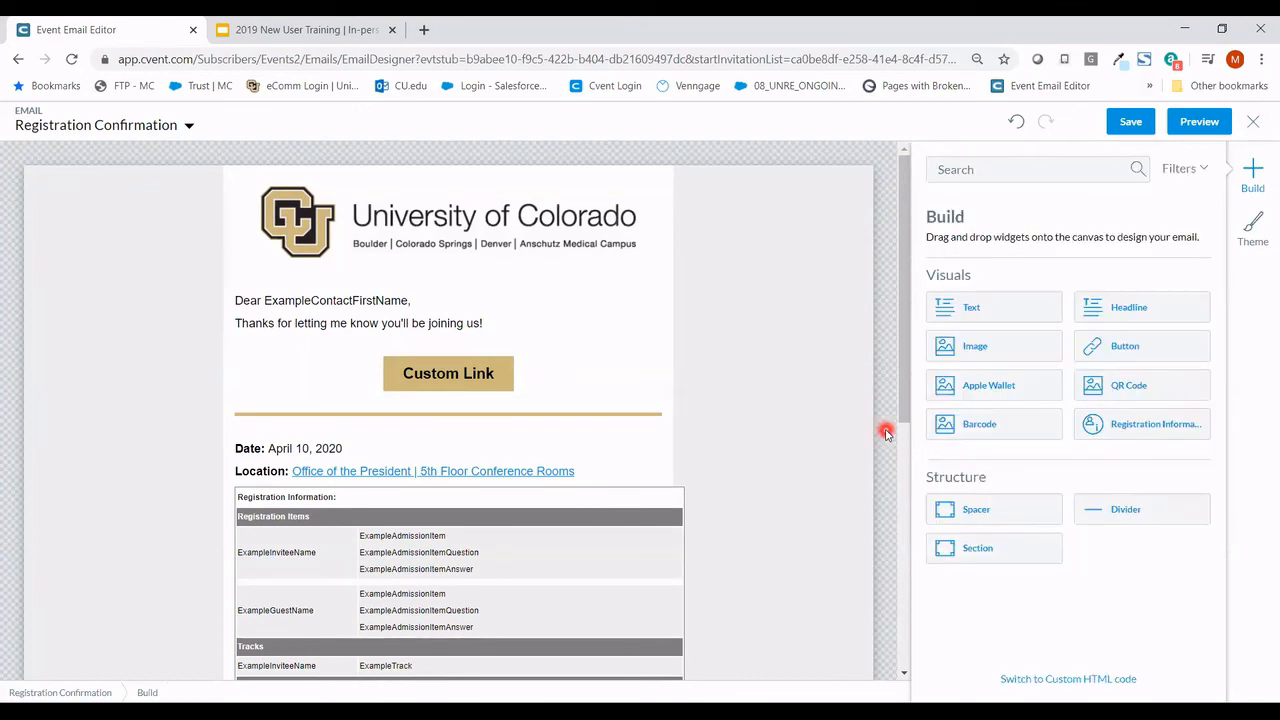
click(1130, 121)
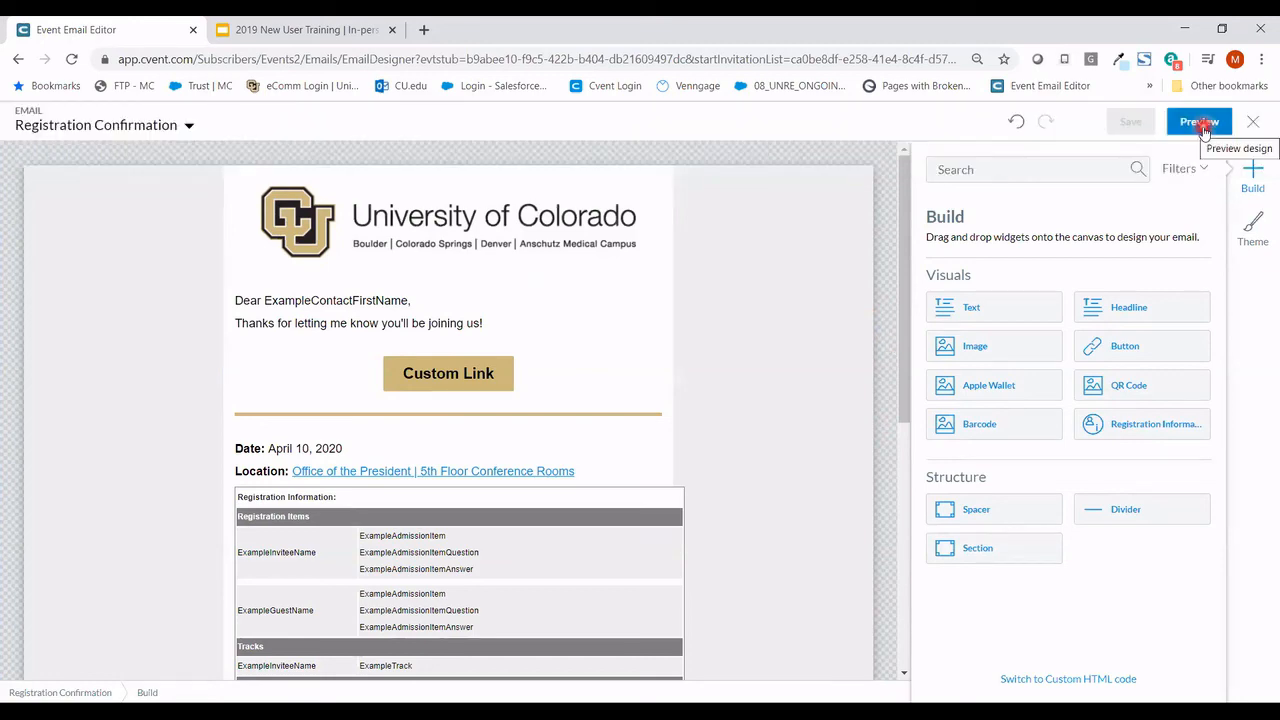
click(1205, 128)
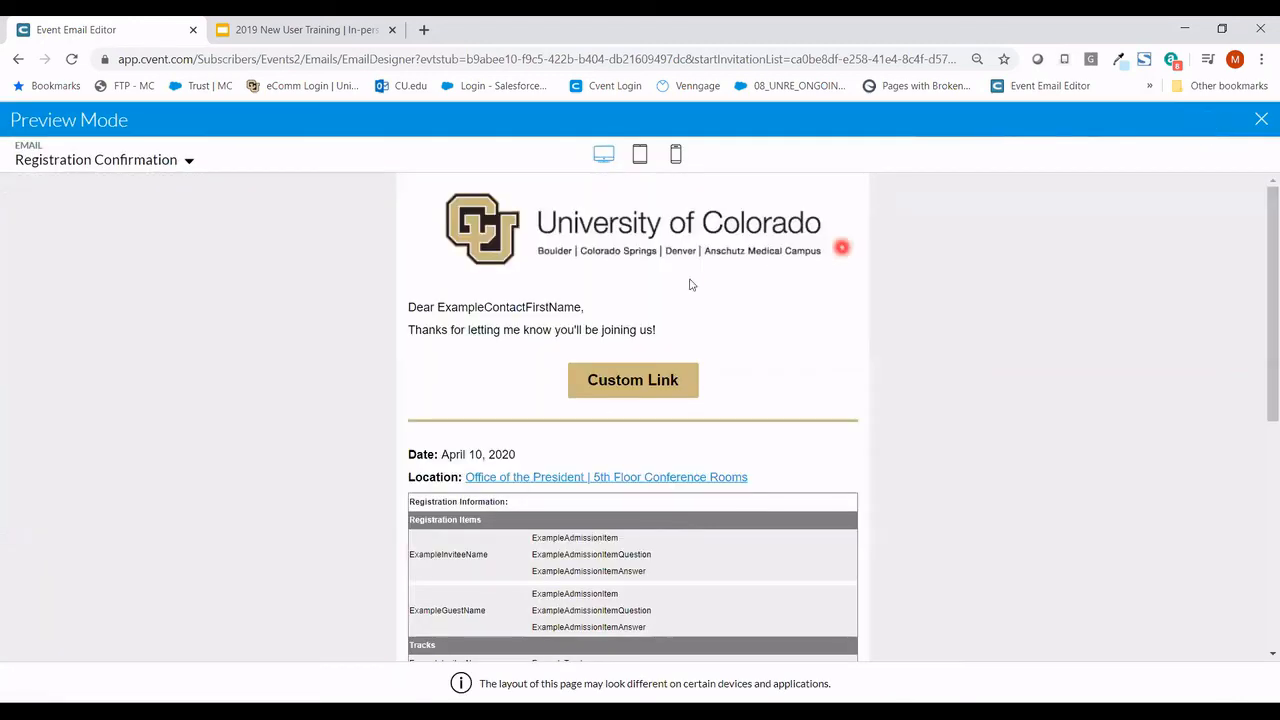
click(640, 156)
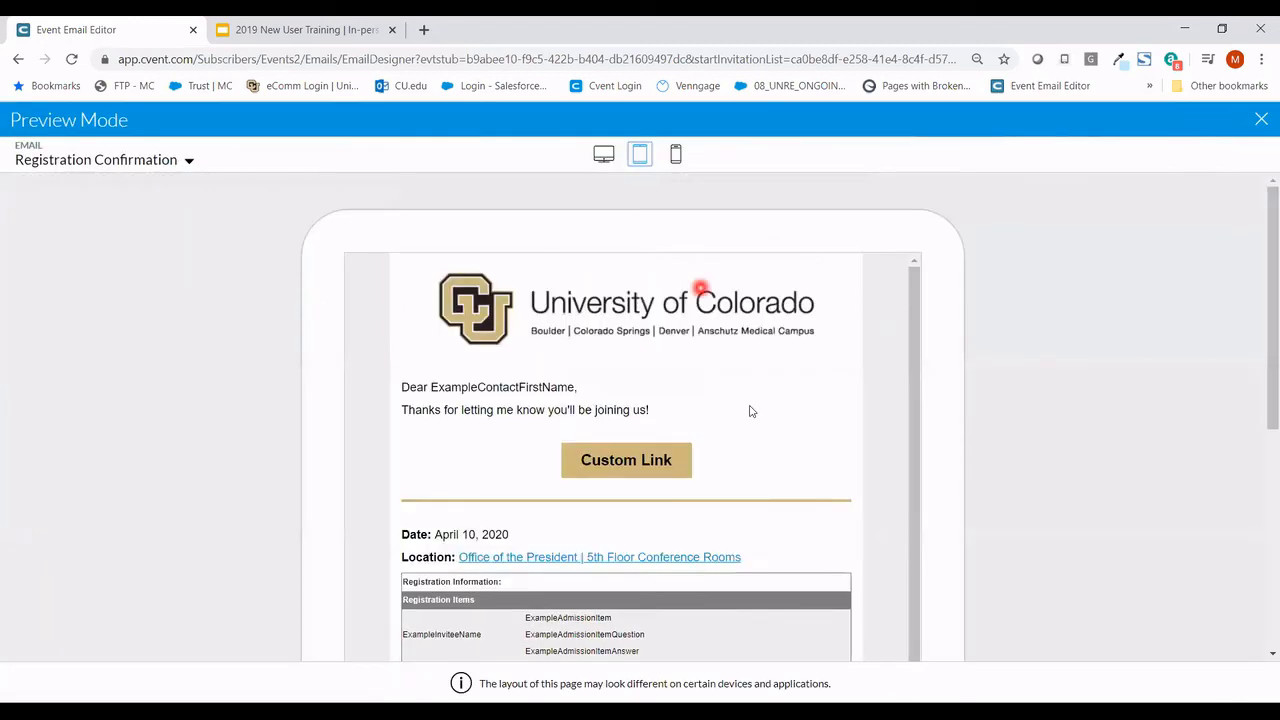
scroll(940, 465, down, 1)
scroll(988, 468, down, 5)
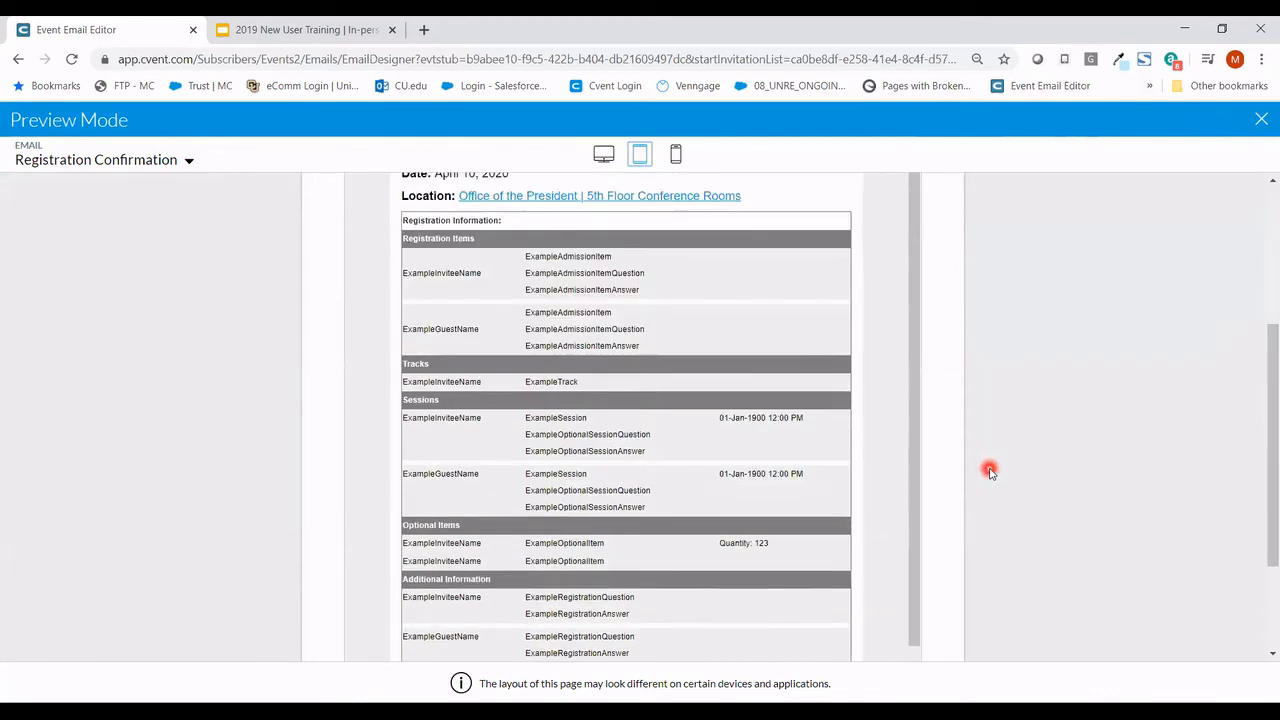
click(1261, 120)
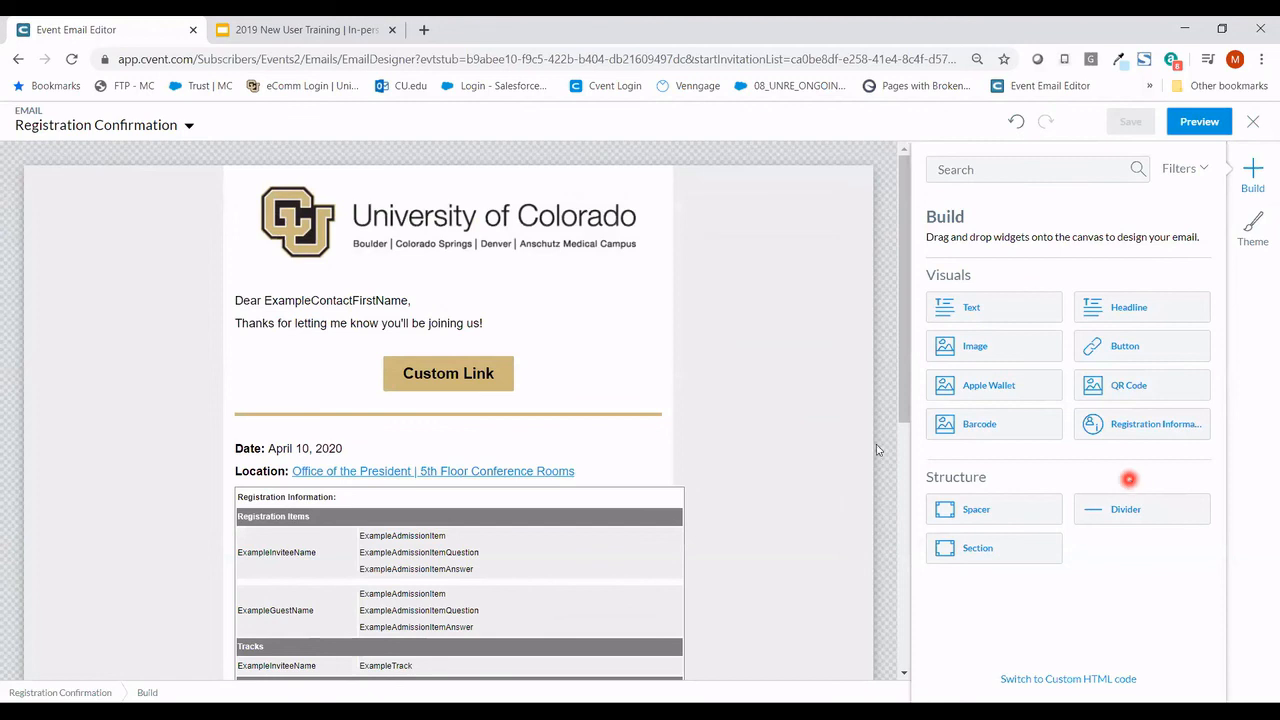
- In the Know Before You Go email, delete the {{C-CURRENT REGISTRATION}} merge field
click(131, 135)
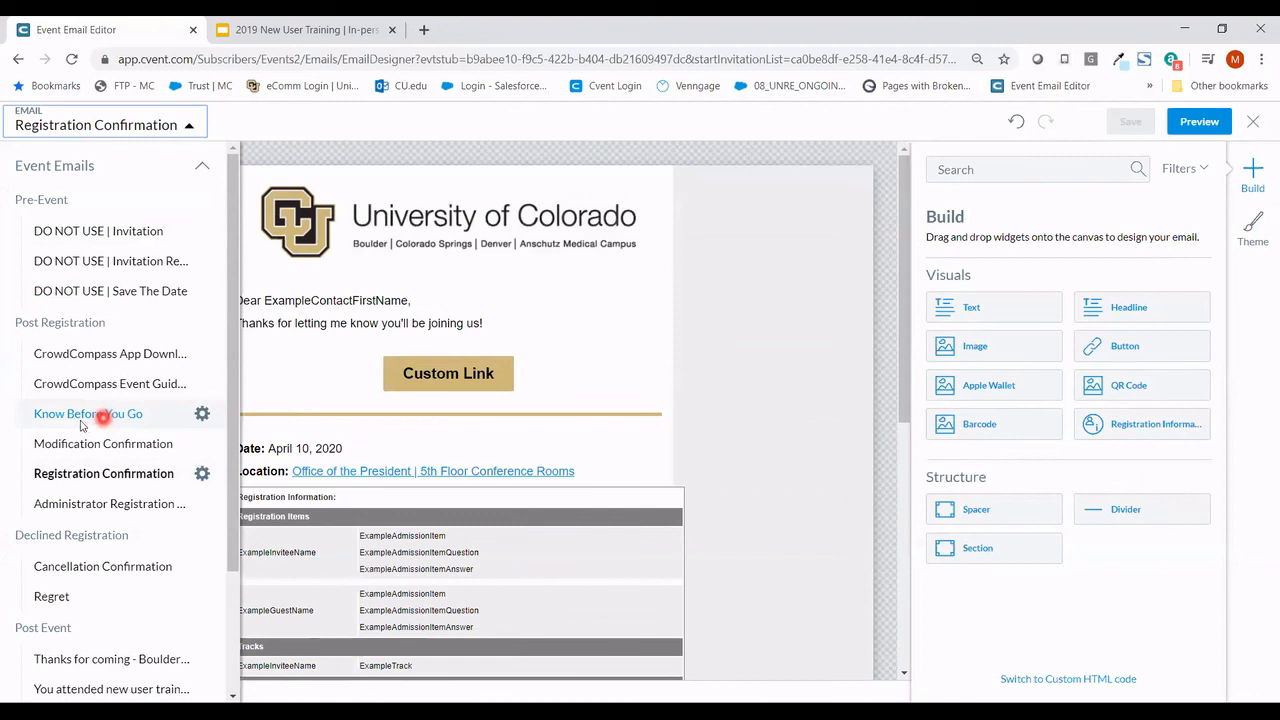
click(156, 418)
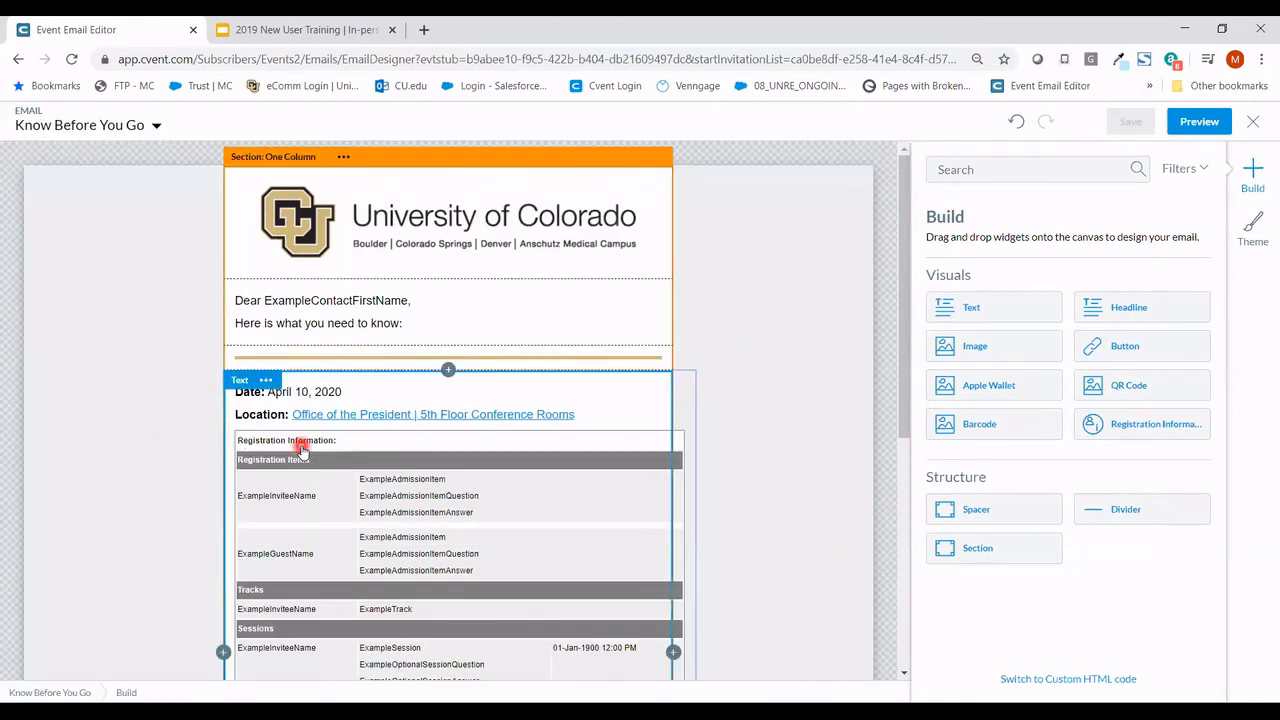
click(302, 451)
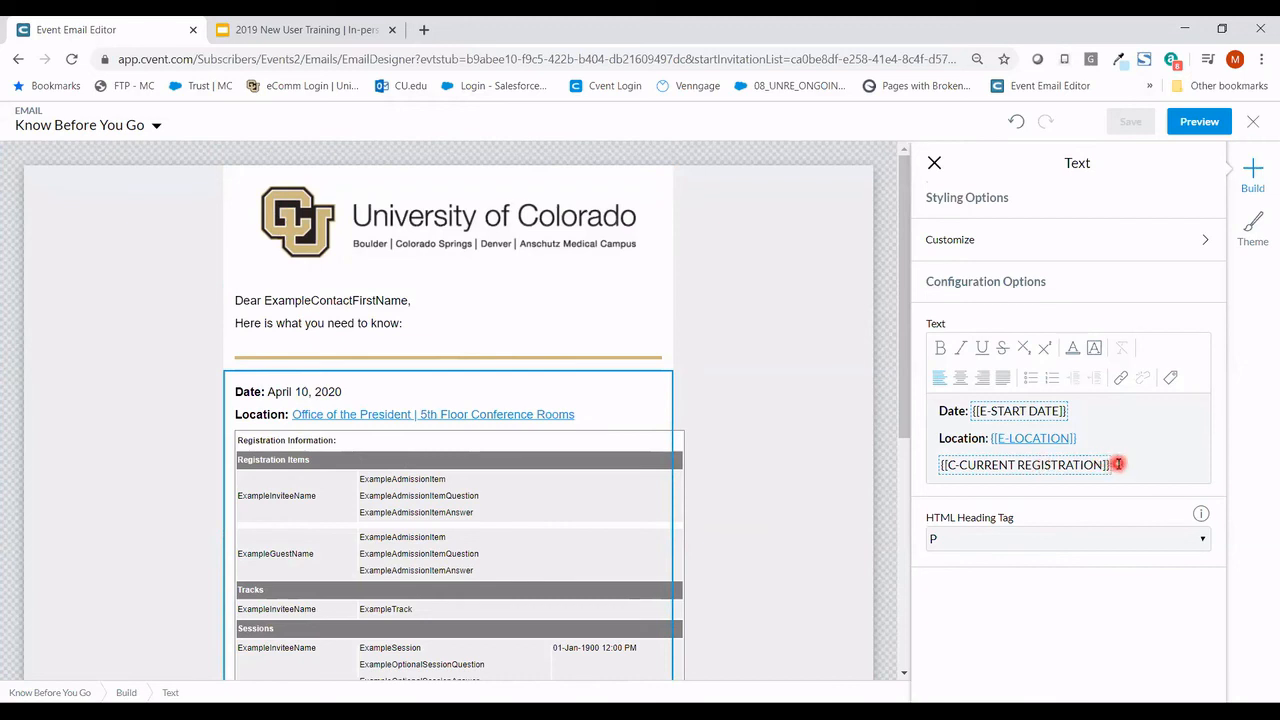
drag(1118, 464, 926, 466)
drag(1140, 463, 937, 472)
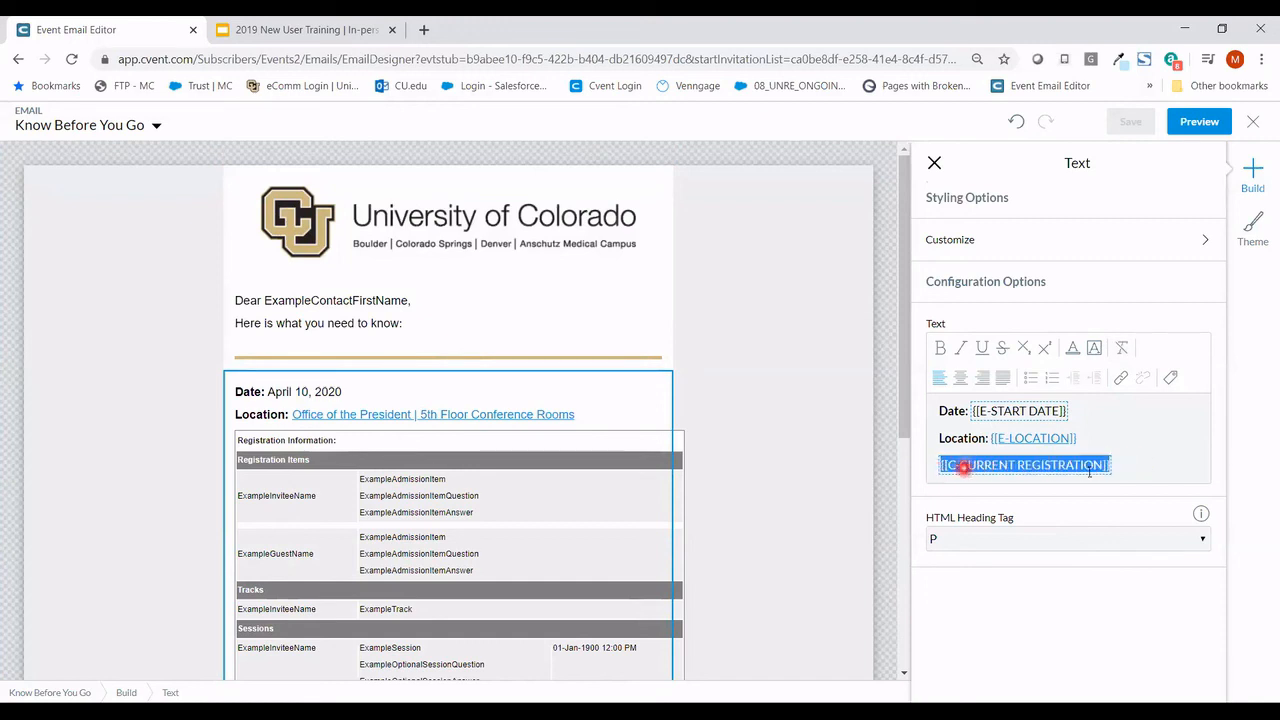
key(Delete)
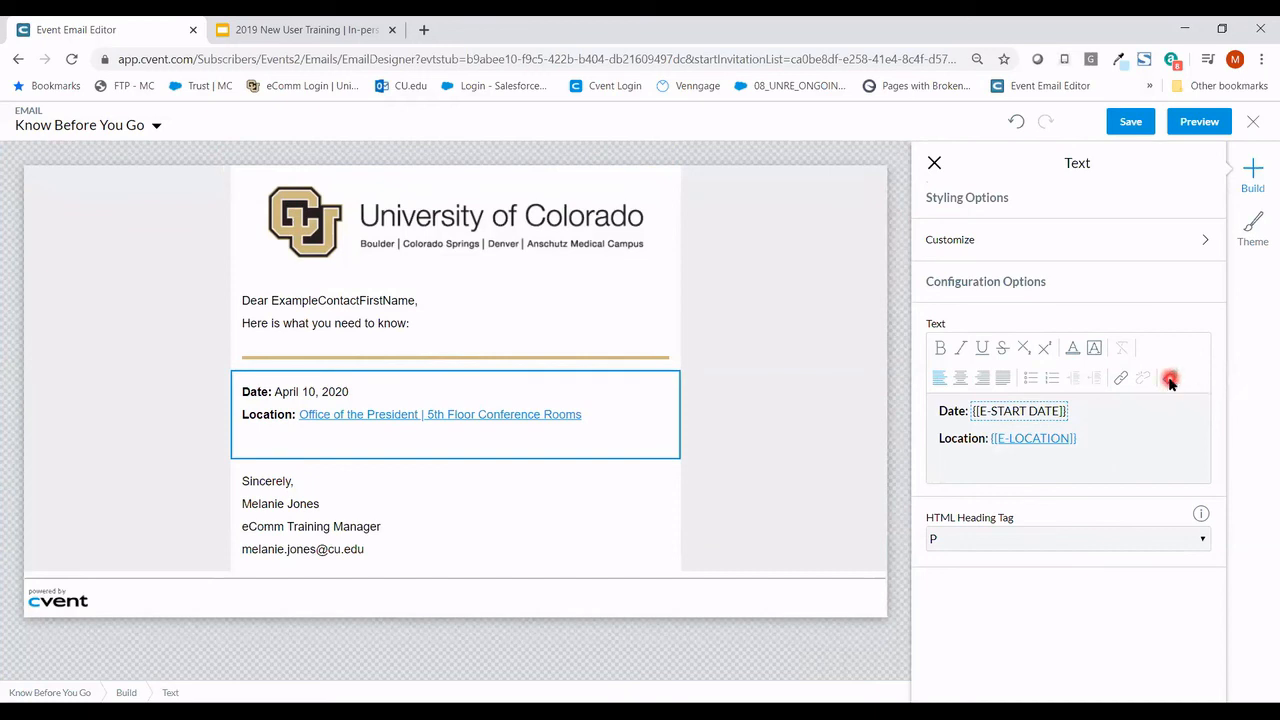
- Insert the Current Registration data tag found by searching 'cur', then save the email
click(1170, 385)
click(800, 242)
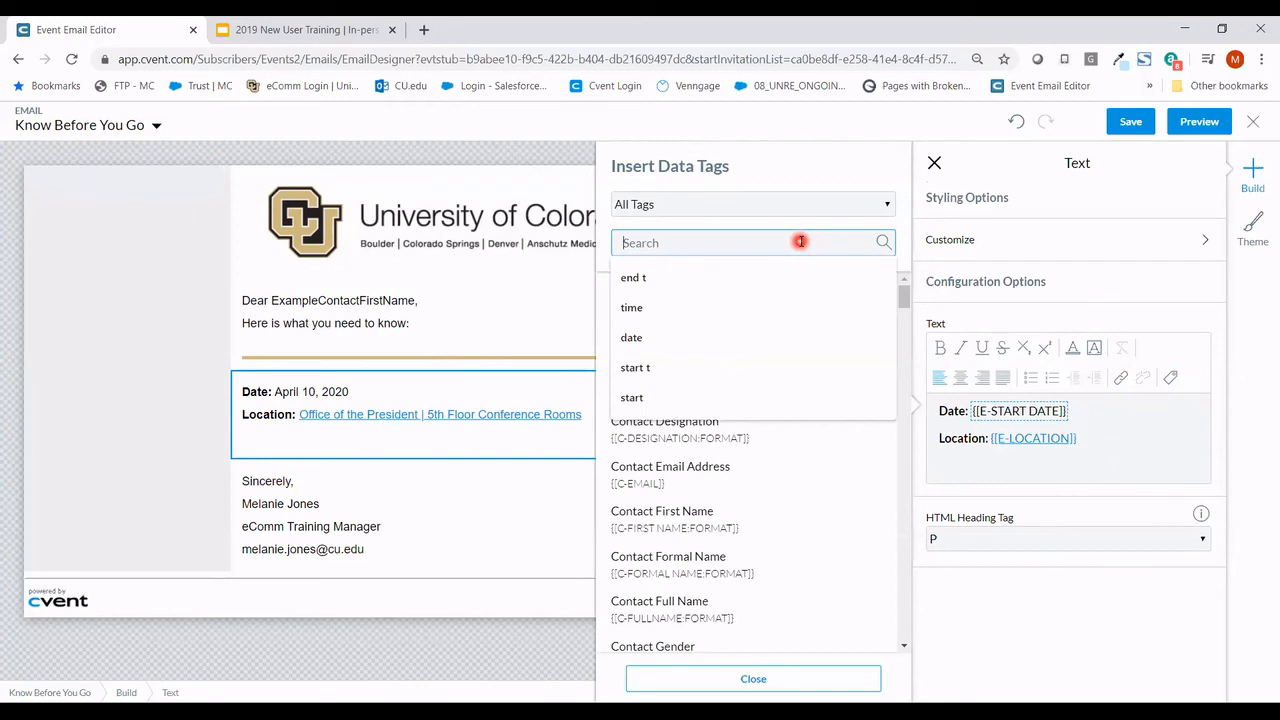
text(current)
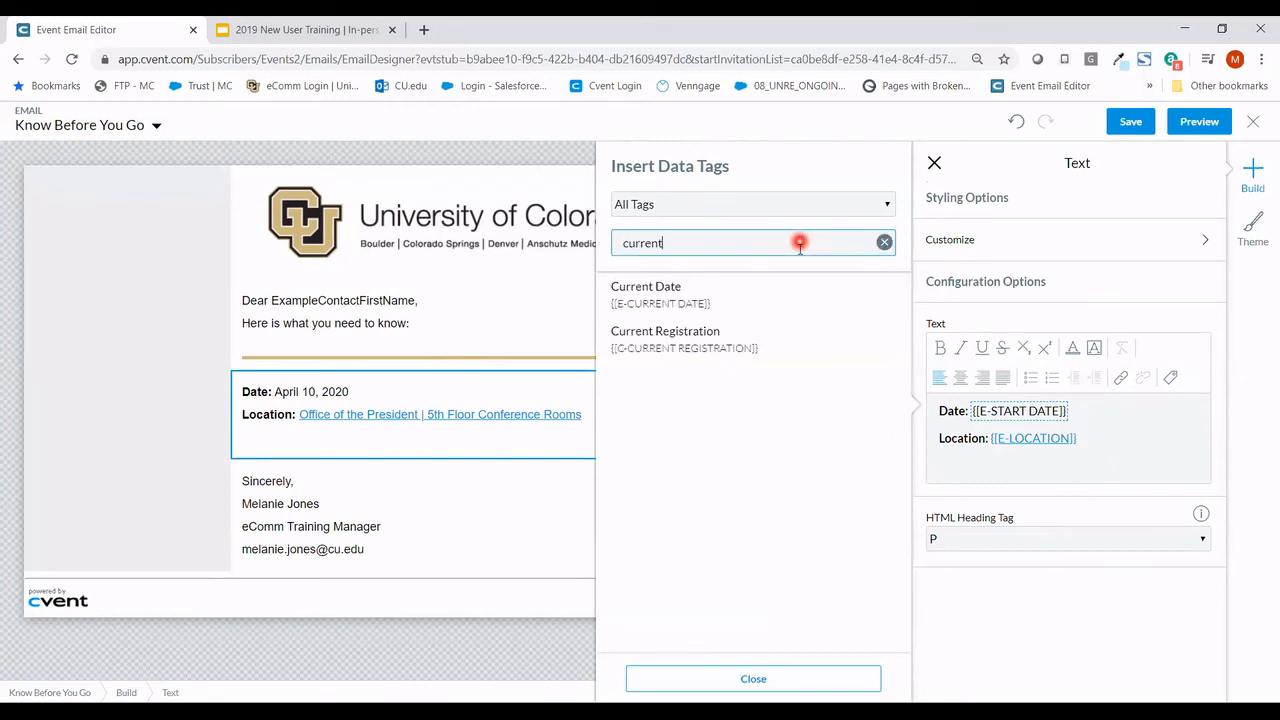
click(734, 337)
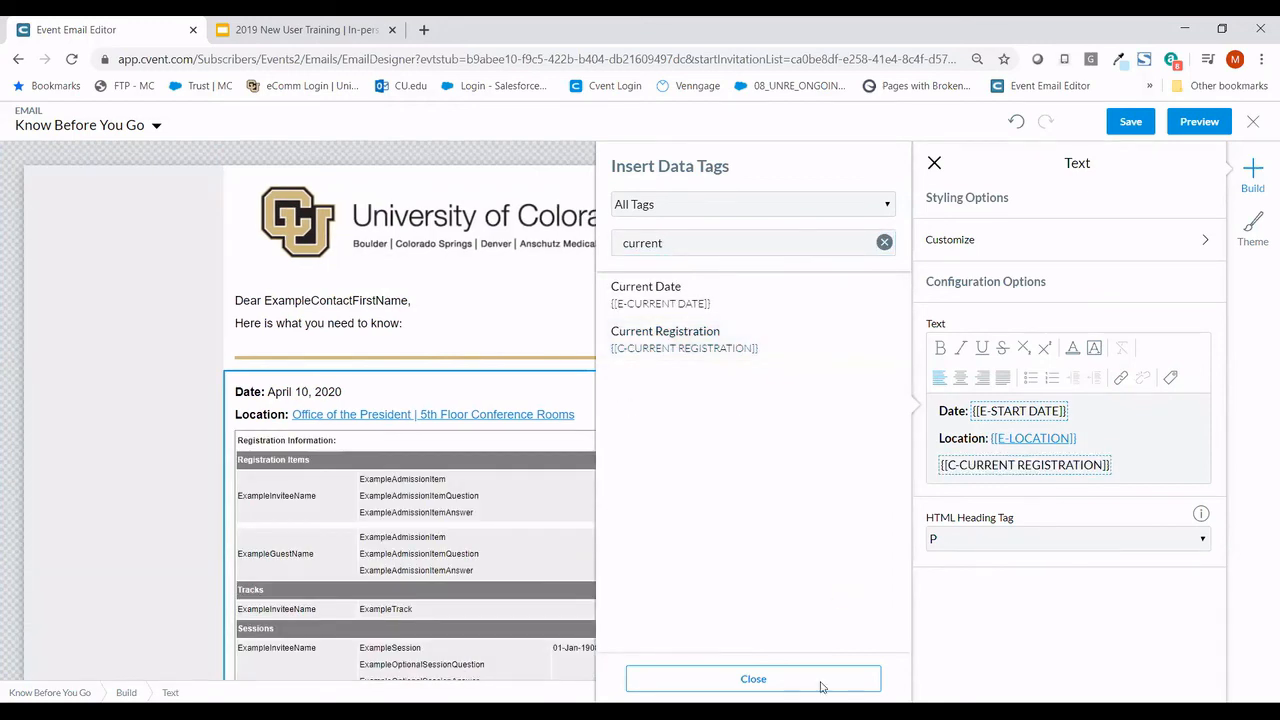
click(821, 685)
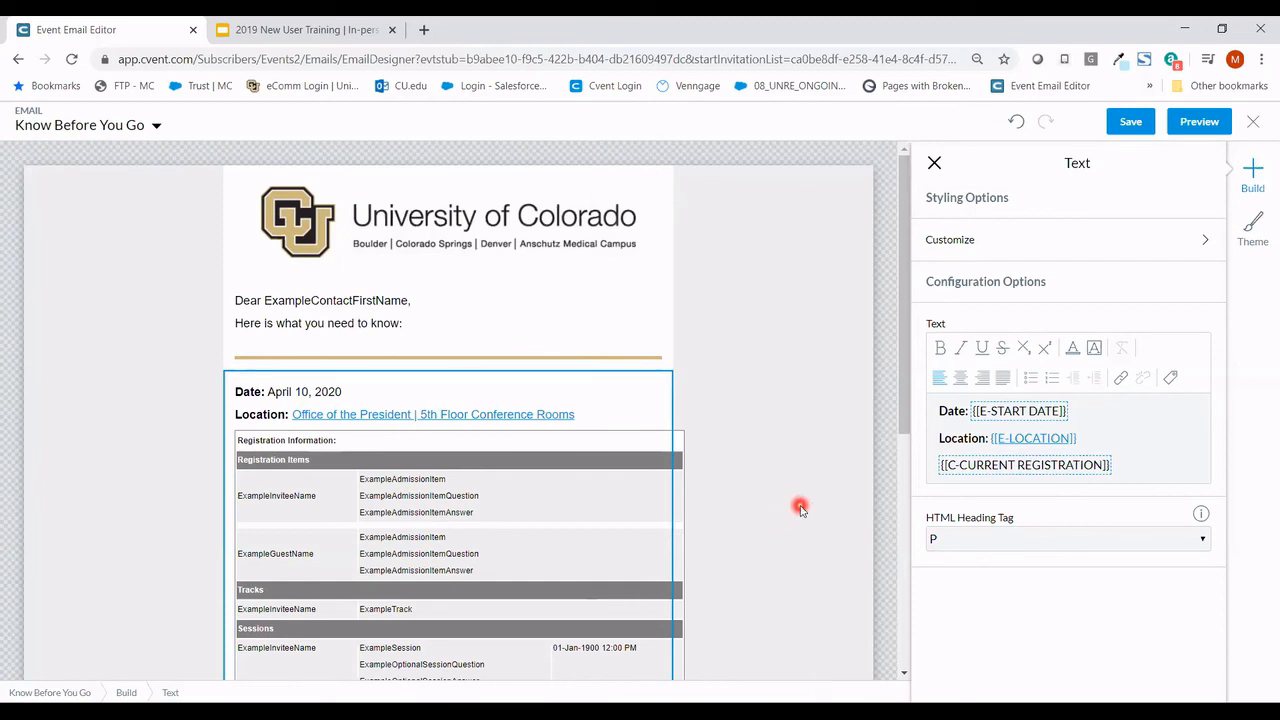
click(1131, 122)
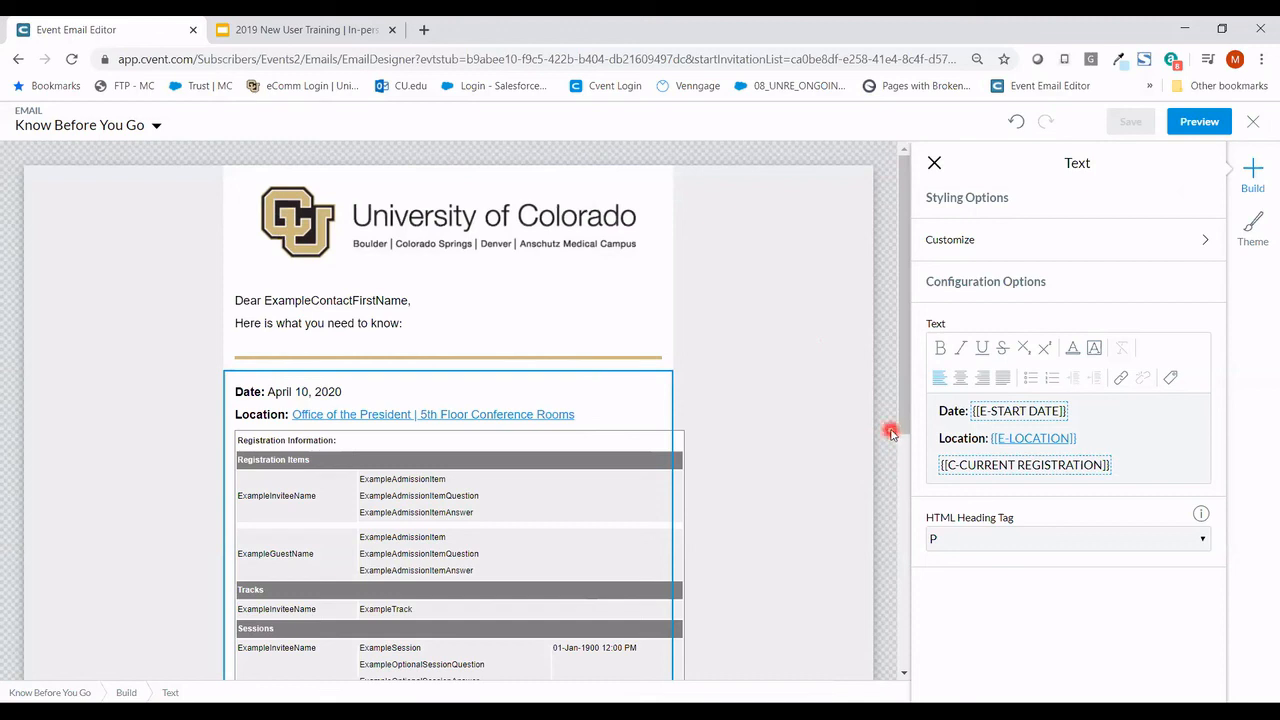
- Close the email editor and open Perform Test from the Training Invite Overview
click(1251, 123)
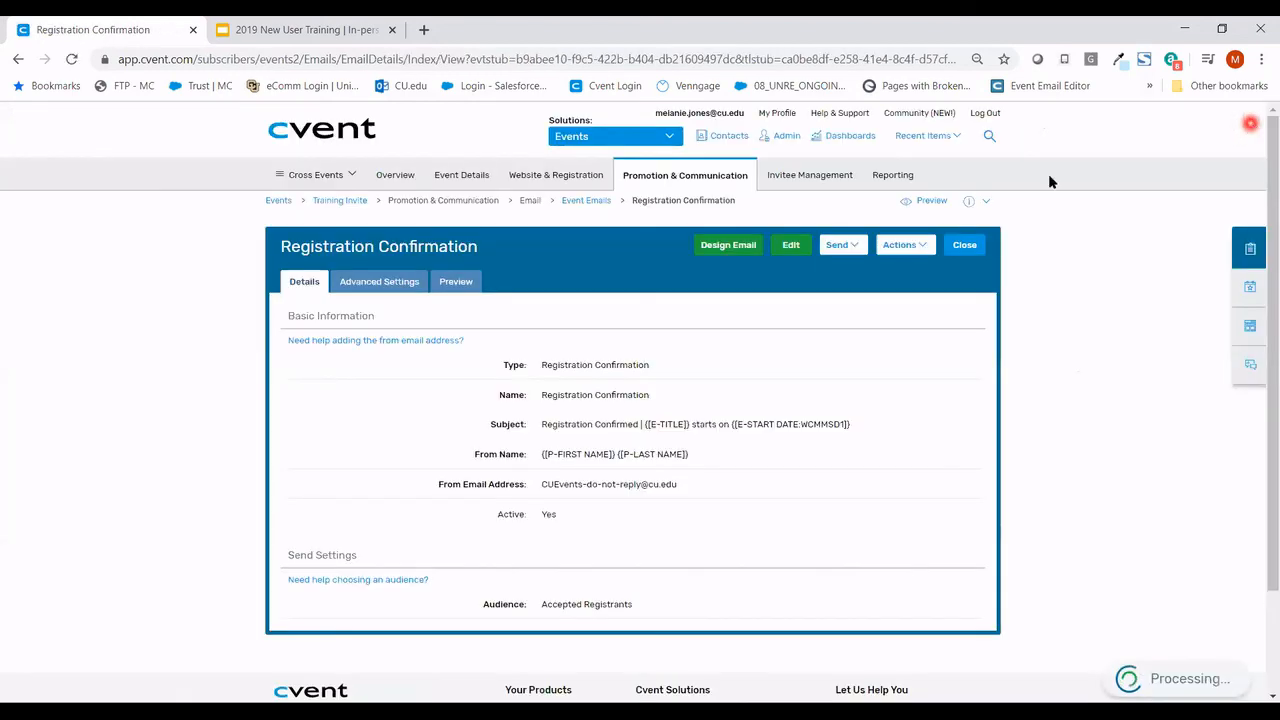
mouse_move(685, 175)
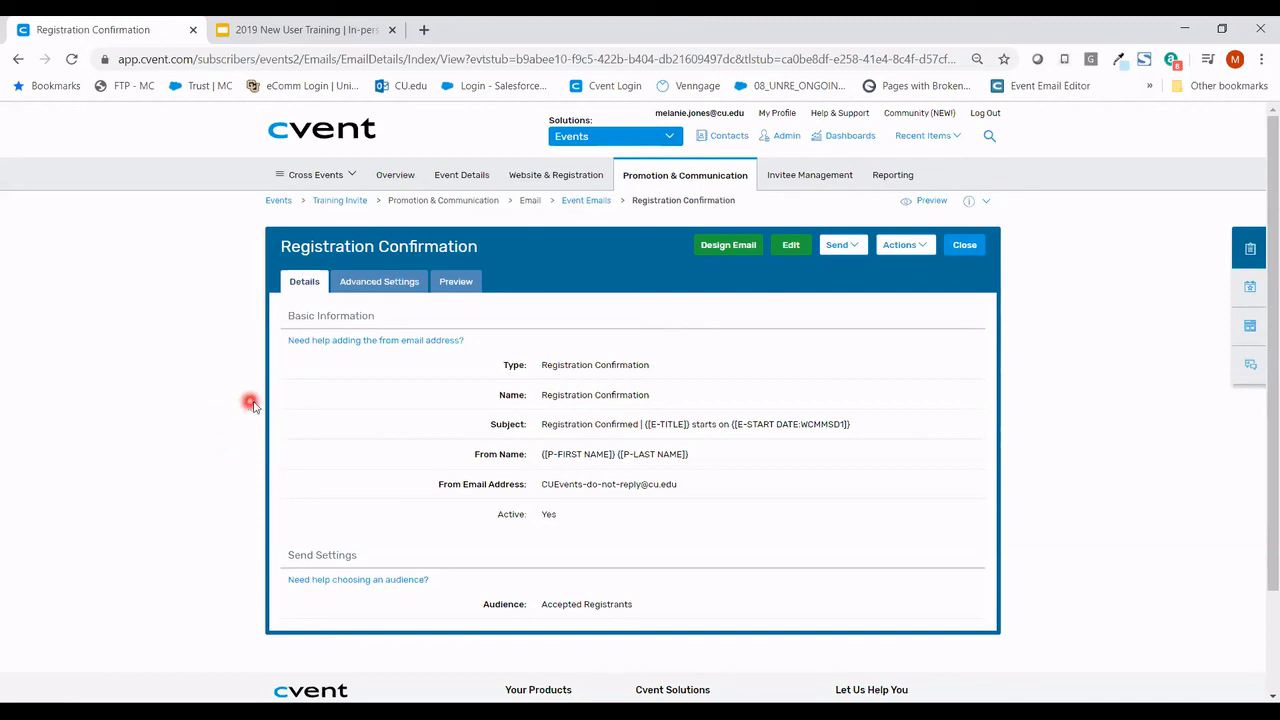
click(390, 176)
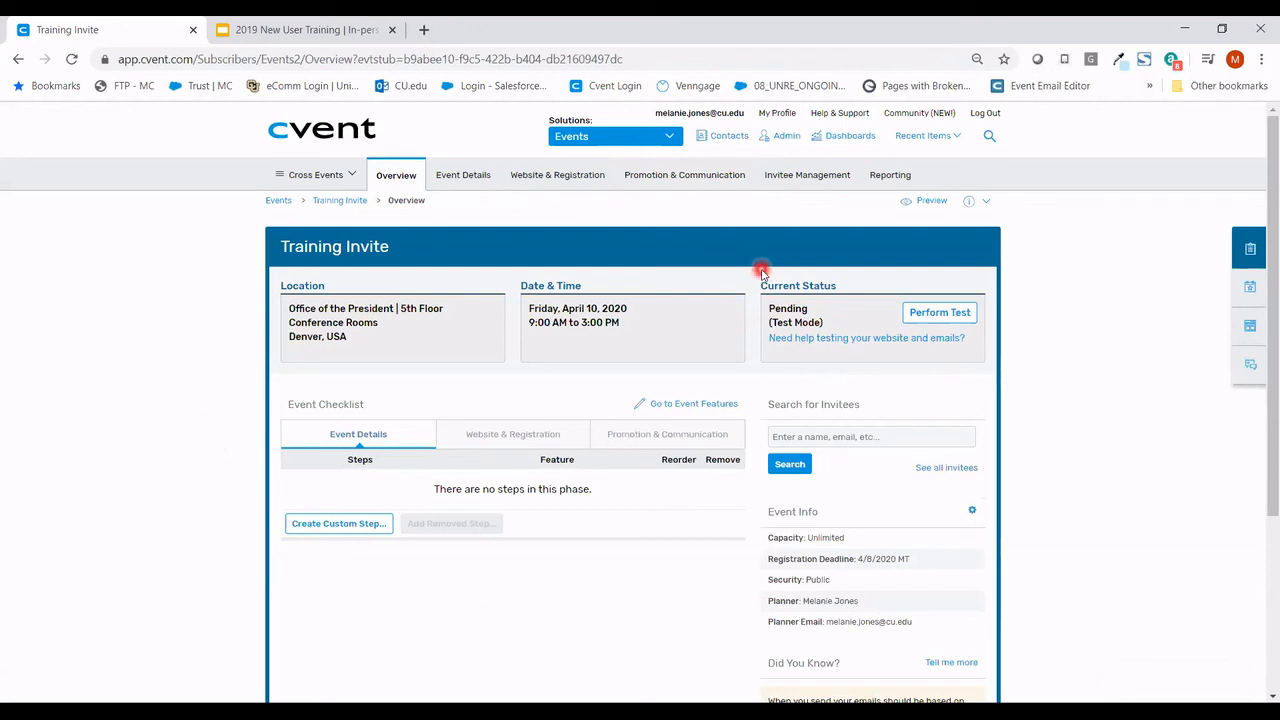
click(925, 318)
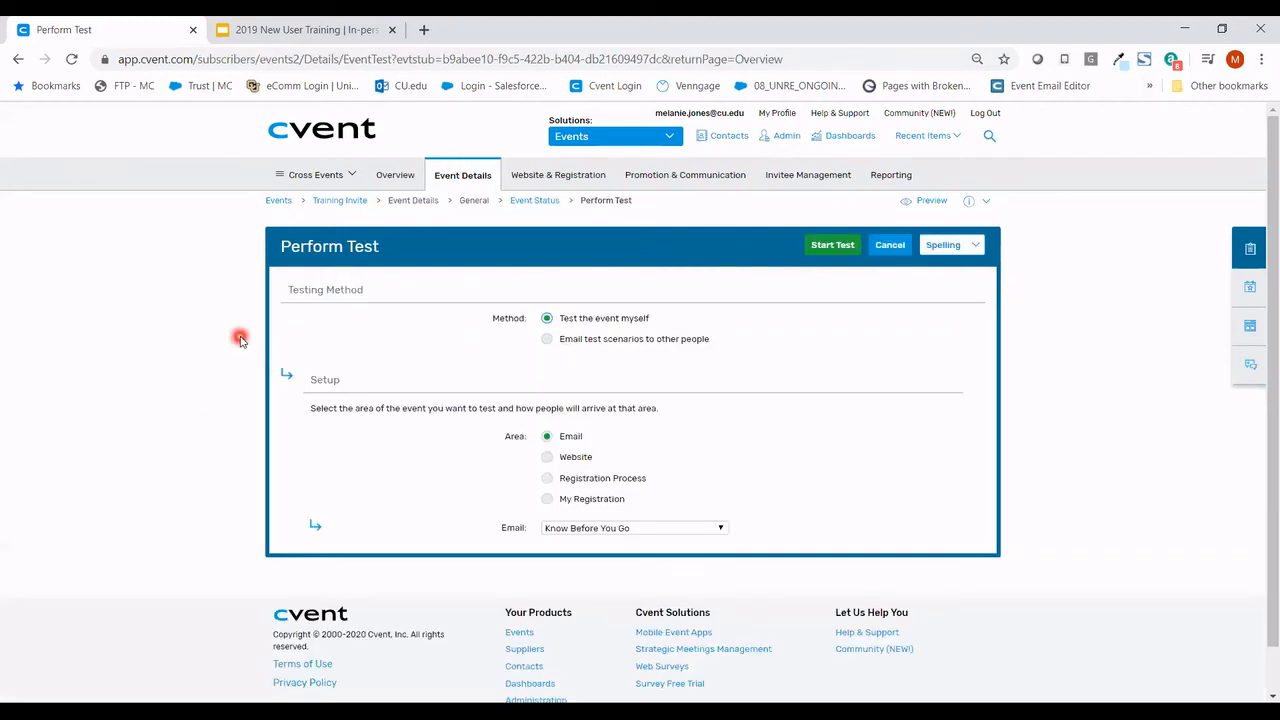
- Choose 'Email test scenarios to other people' and open Add Recipients
click(547, 340)
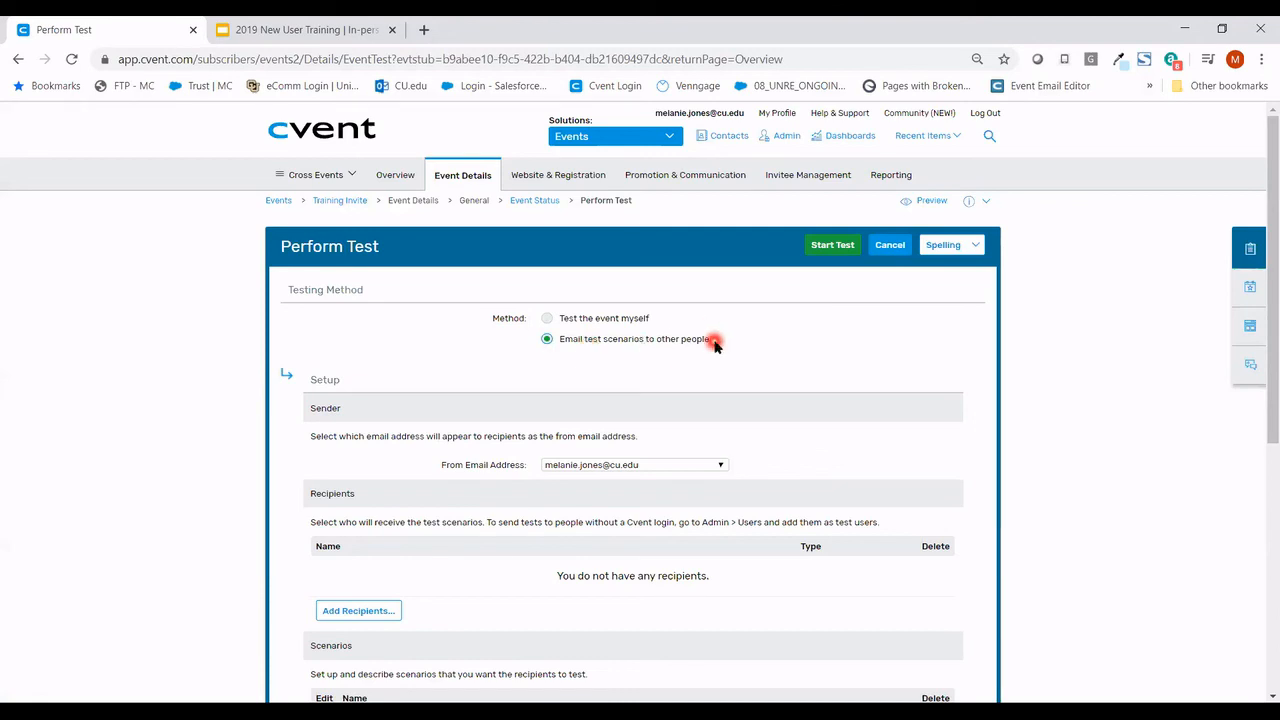
scroll(713, 340, down, 2)
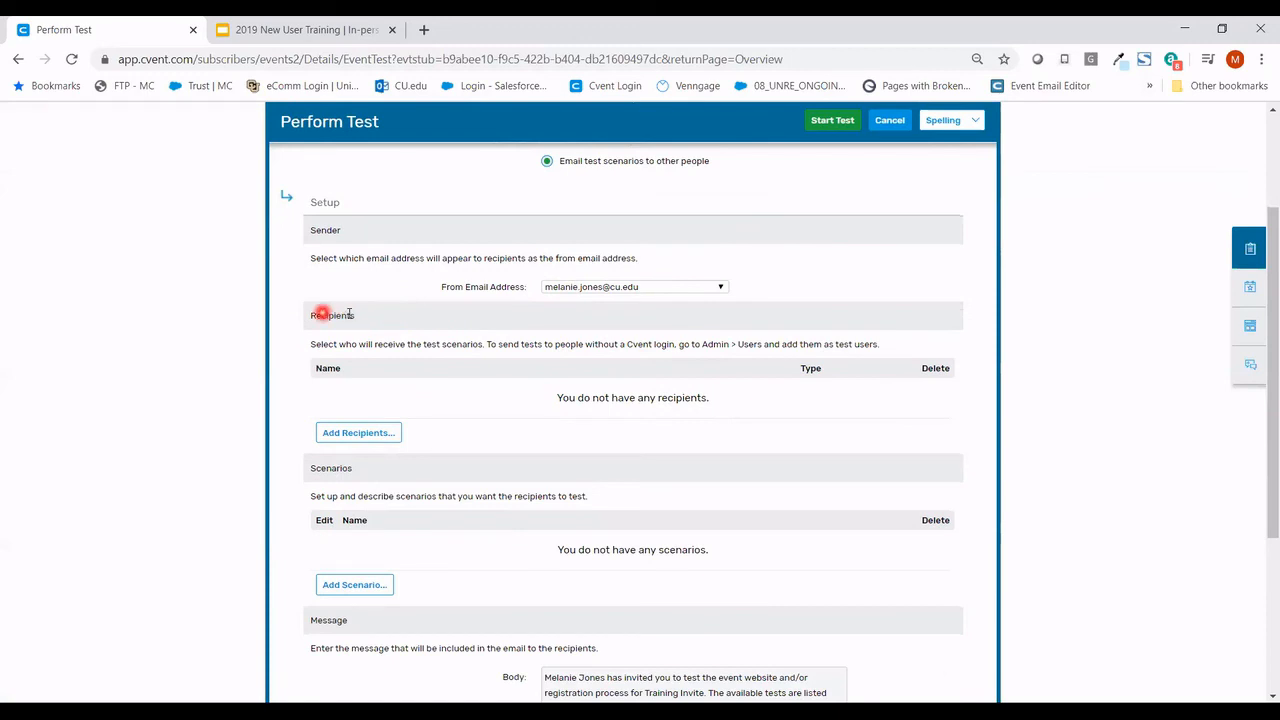
click(378, 436)
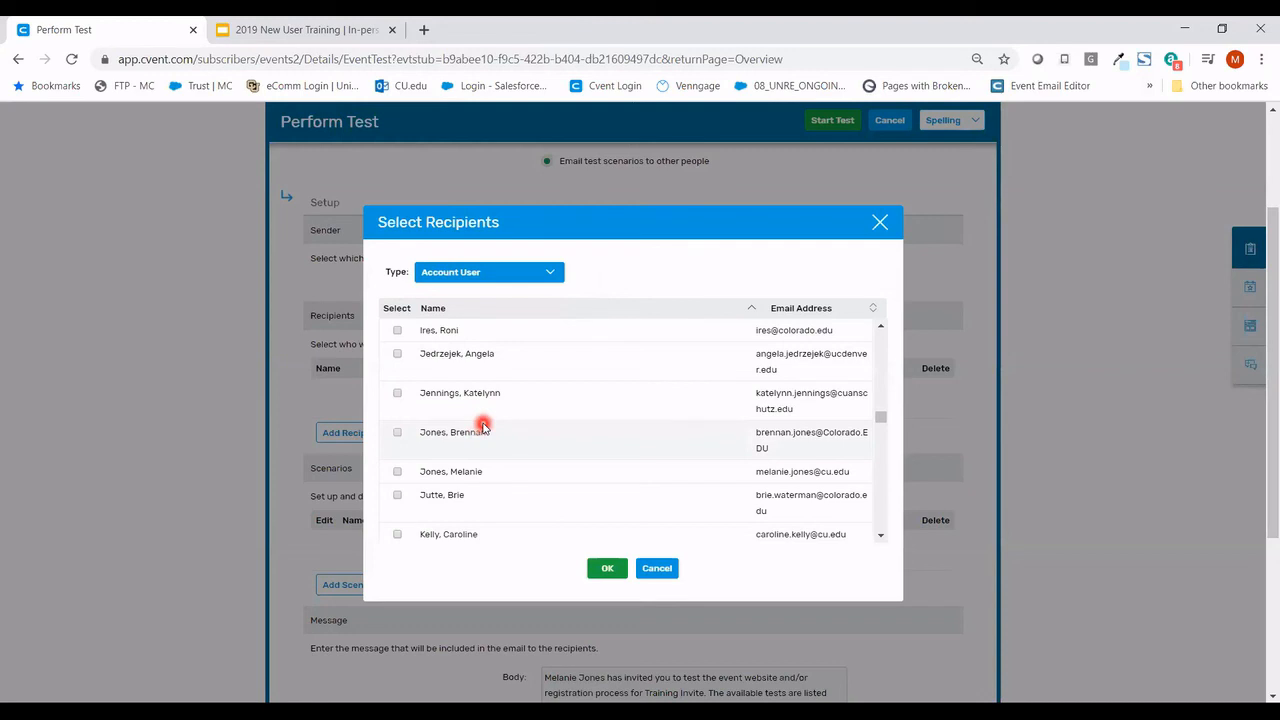
- In Select Recipients, keep type Account User, tick the chosen user, and confirm
click(502, 274)
click(509, 300)
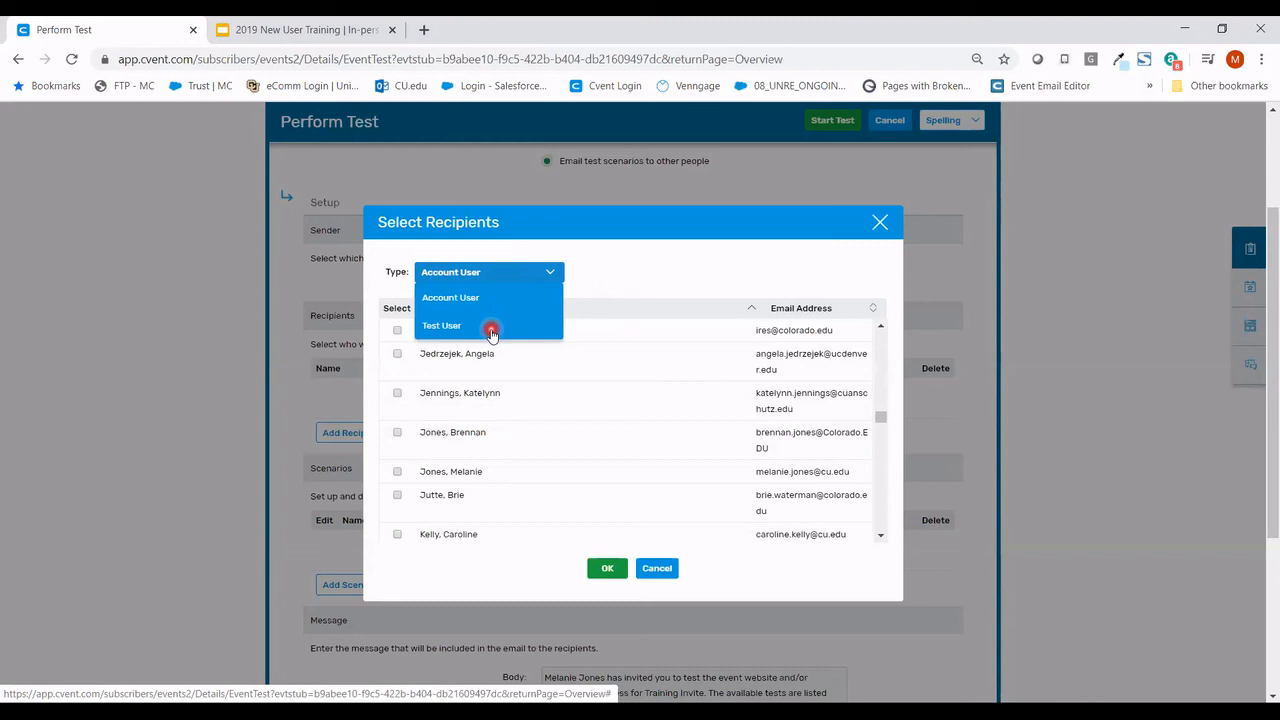
click(491, 328)
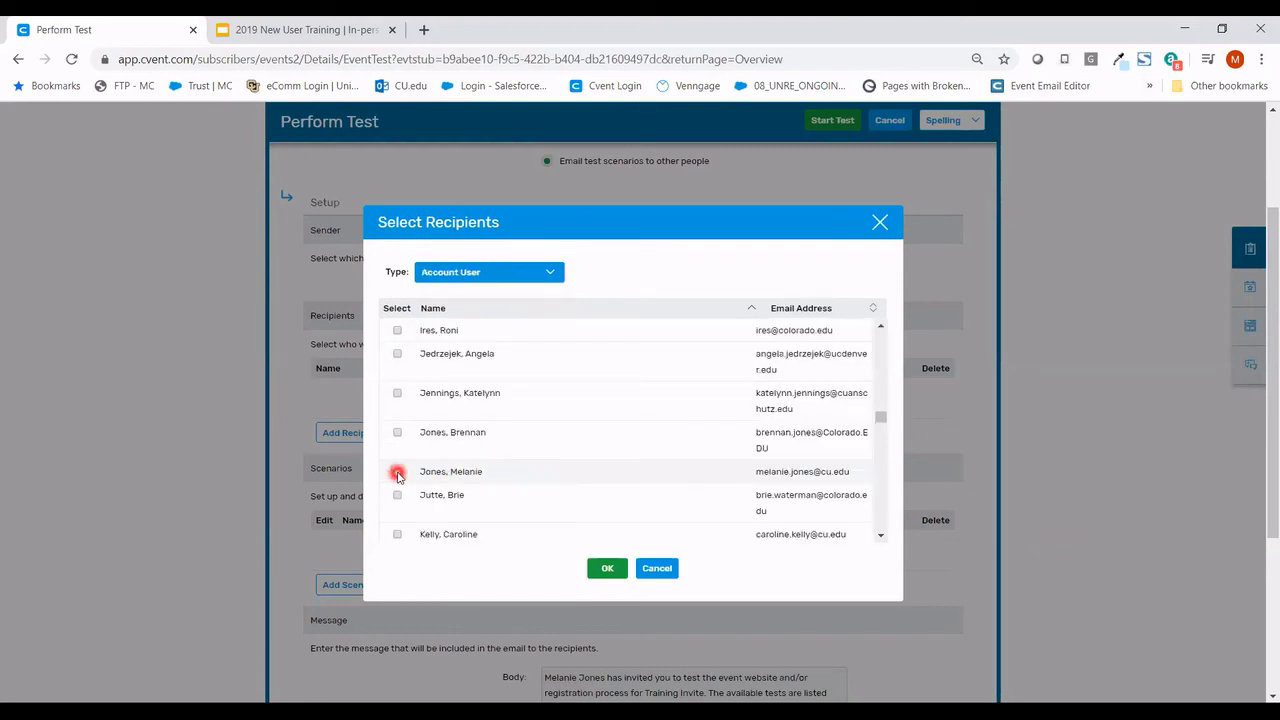
click(397, 474)
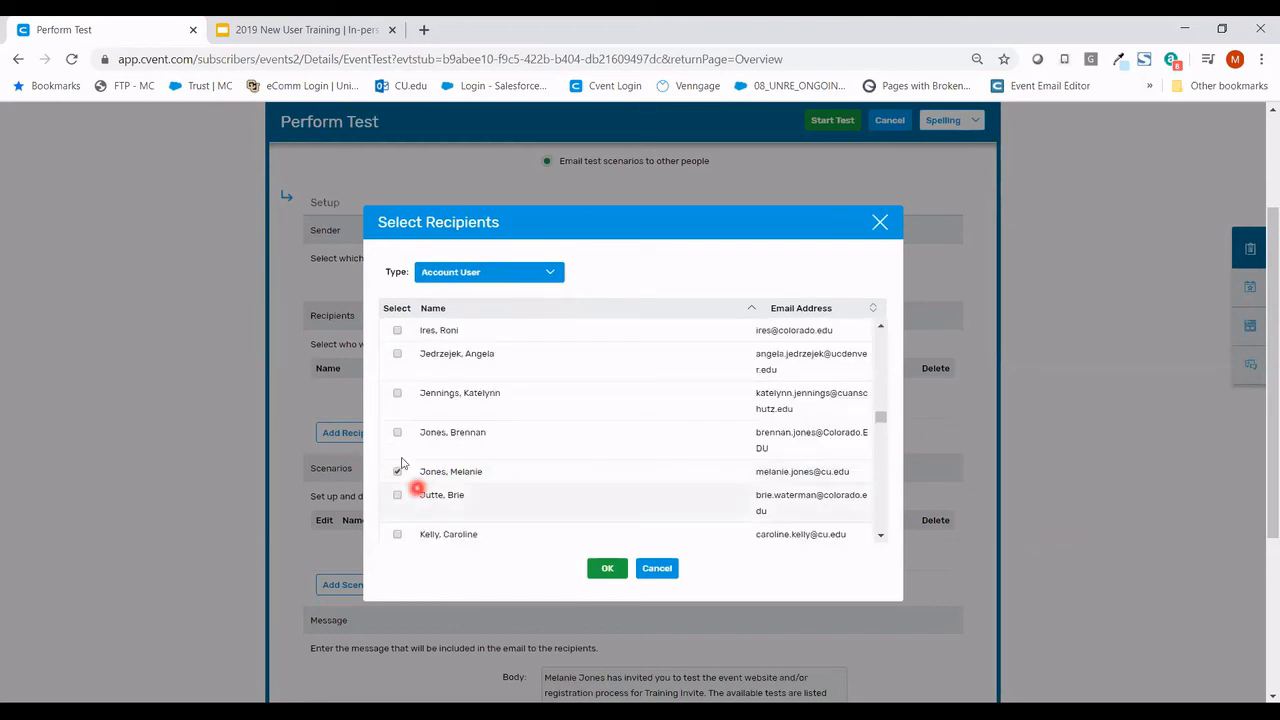
click(607, 569)
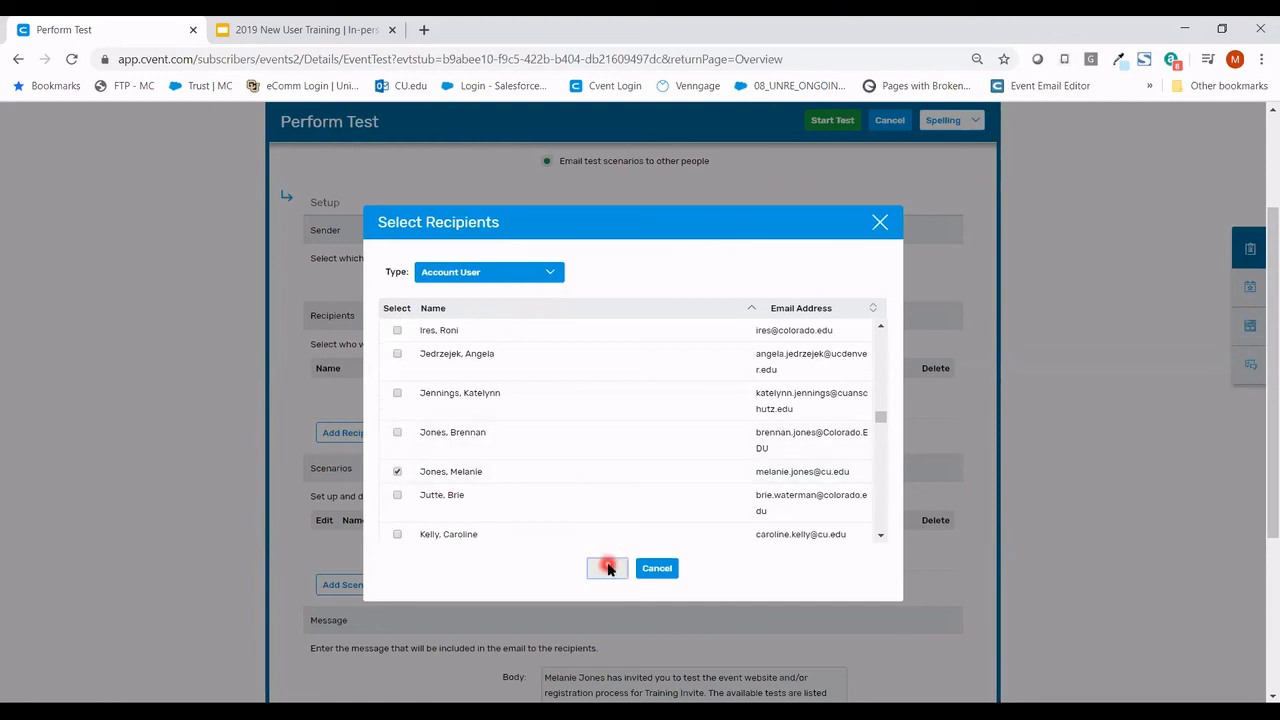
scroll(467, 455, down, 1)
scroll(468, 458, up, 1)
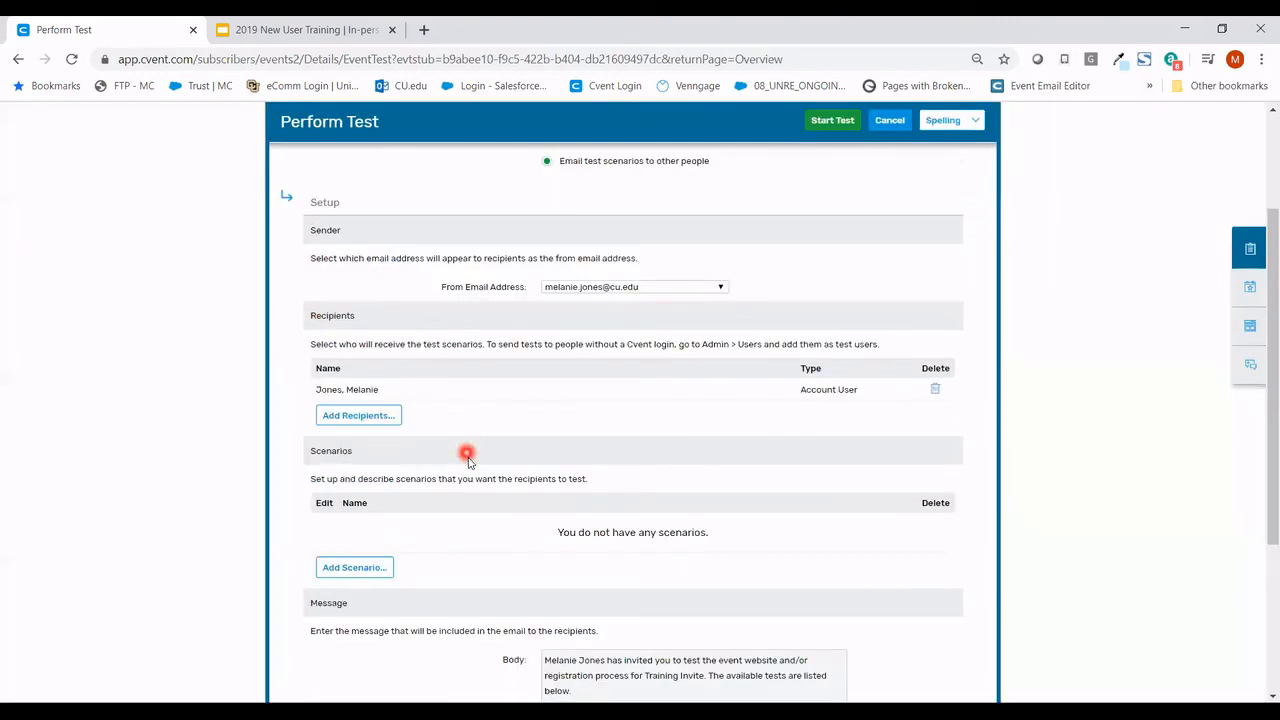
scroll(468, 459, down, 1)
- Add a Website via Weblink scenario starting on Summary, described 'Test'
click(372, 489)
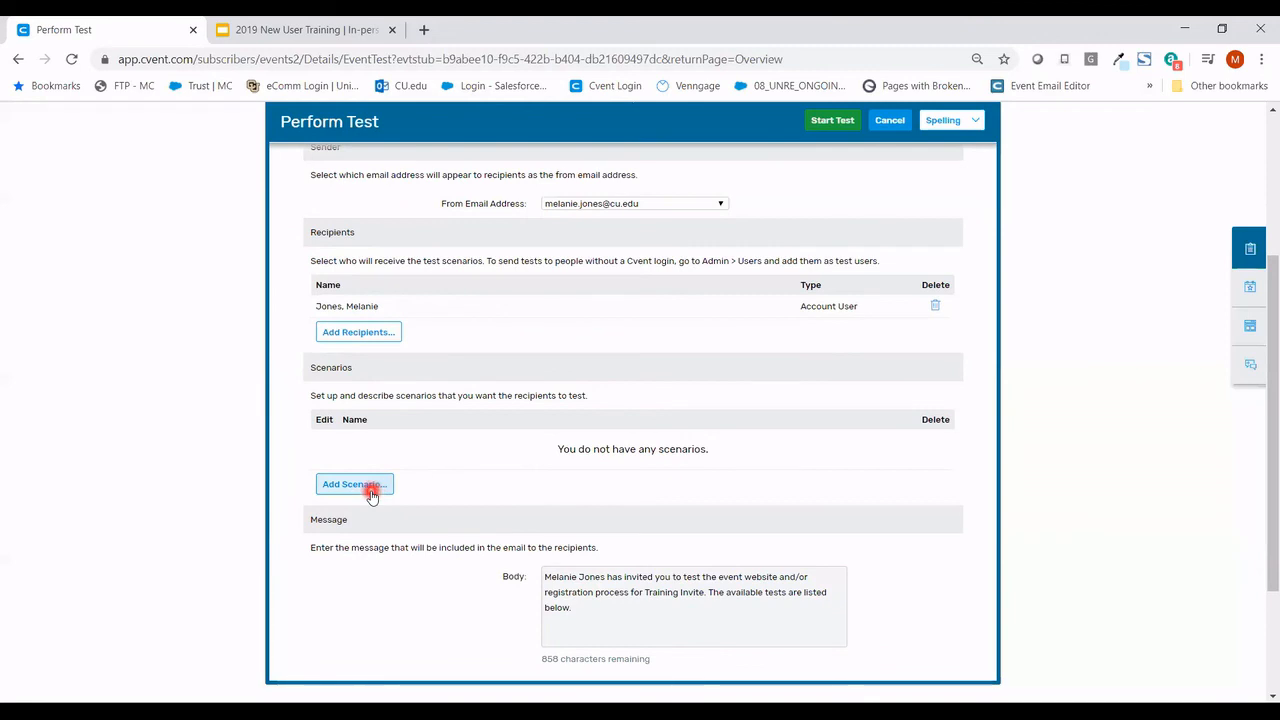
click(381, 493)
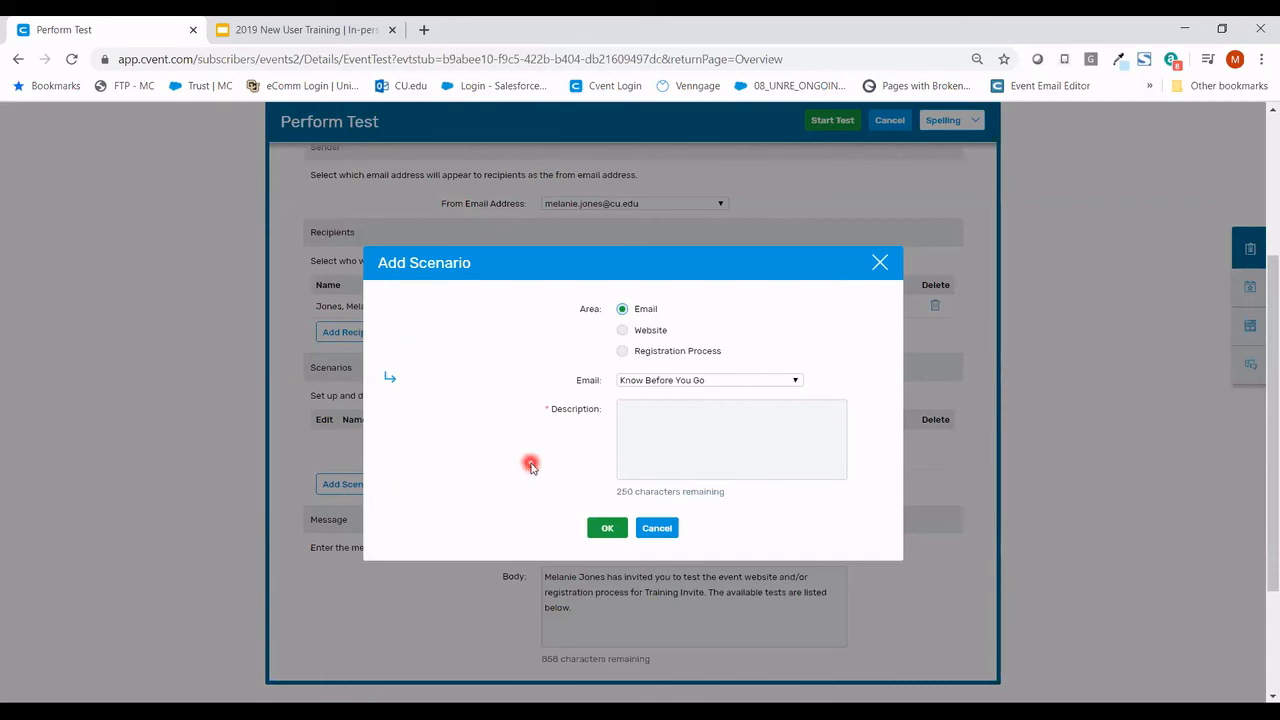
click(623, 331)
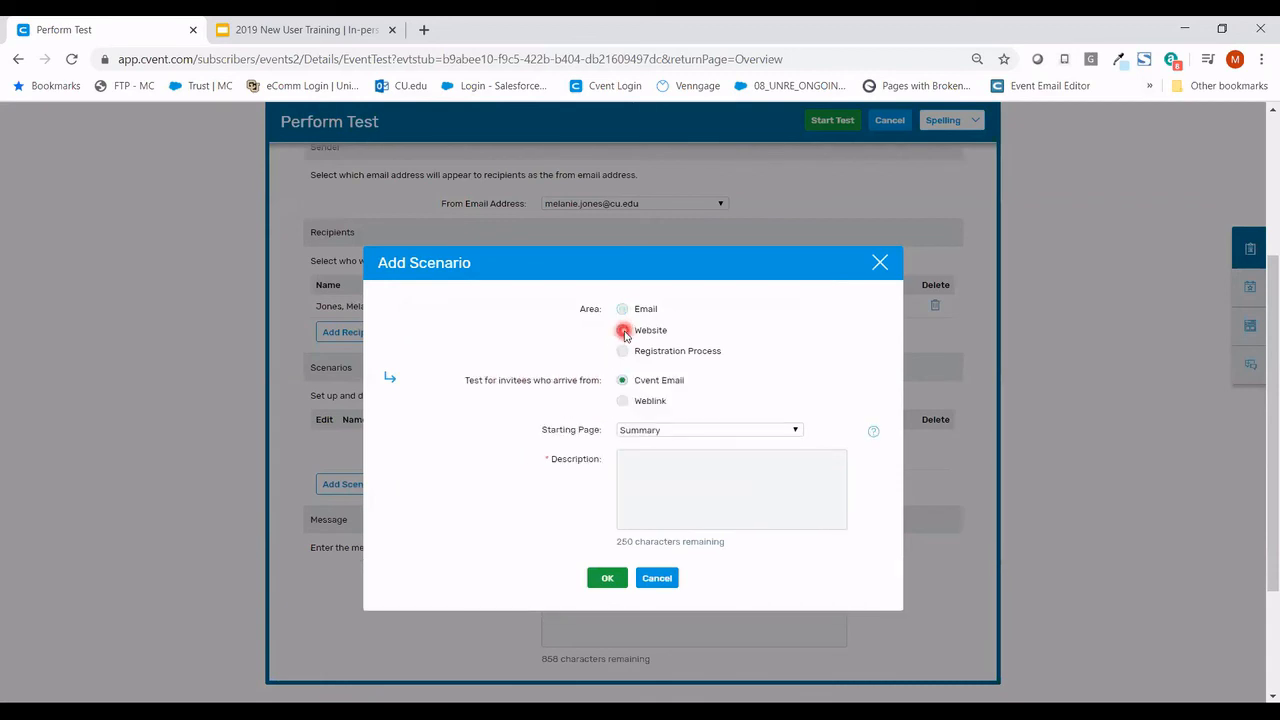
click(622, 404)
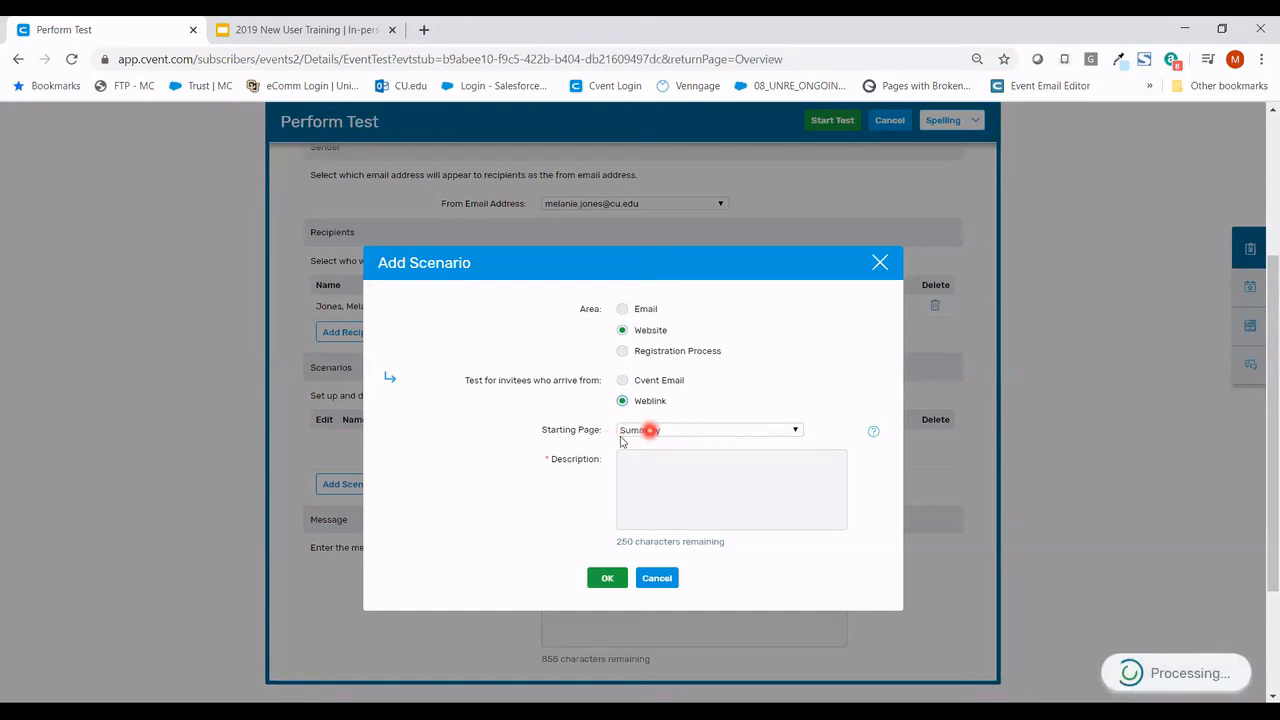
click(669, 475)
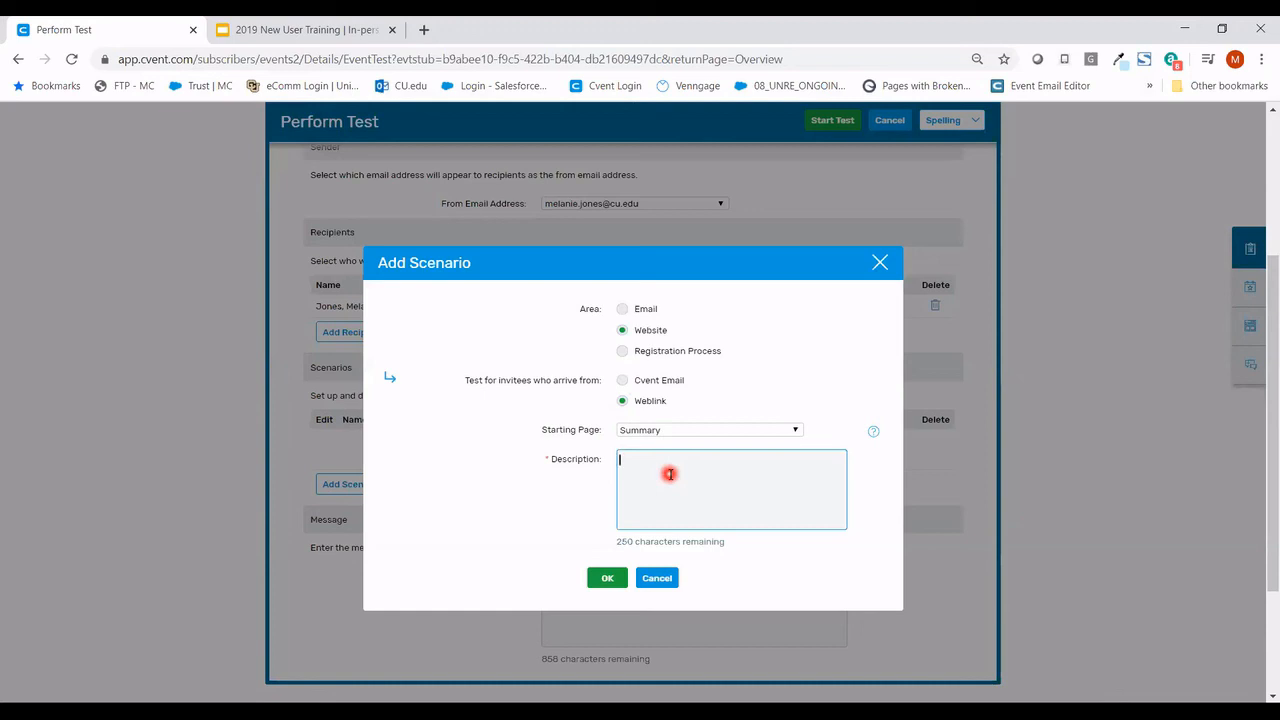
text(est)
click(609, 579)
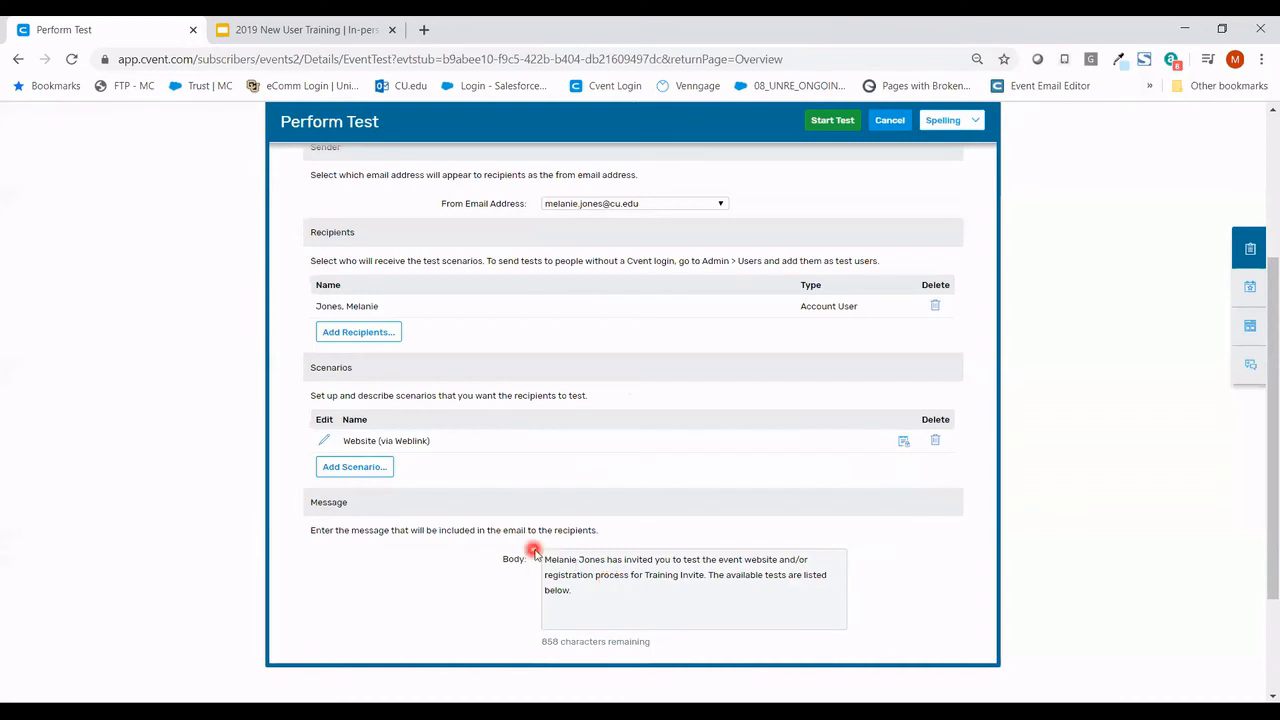
scroll(854, 412, up, 1)
scroll(854, 412, up, 3)
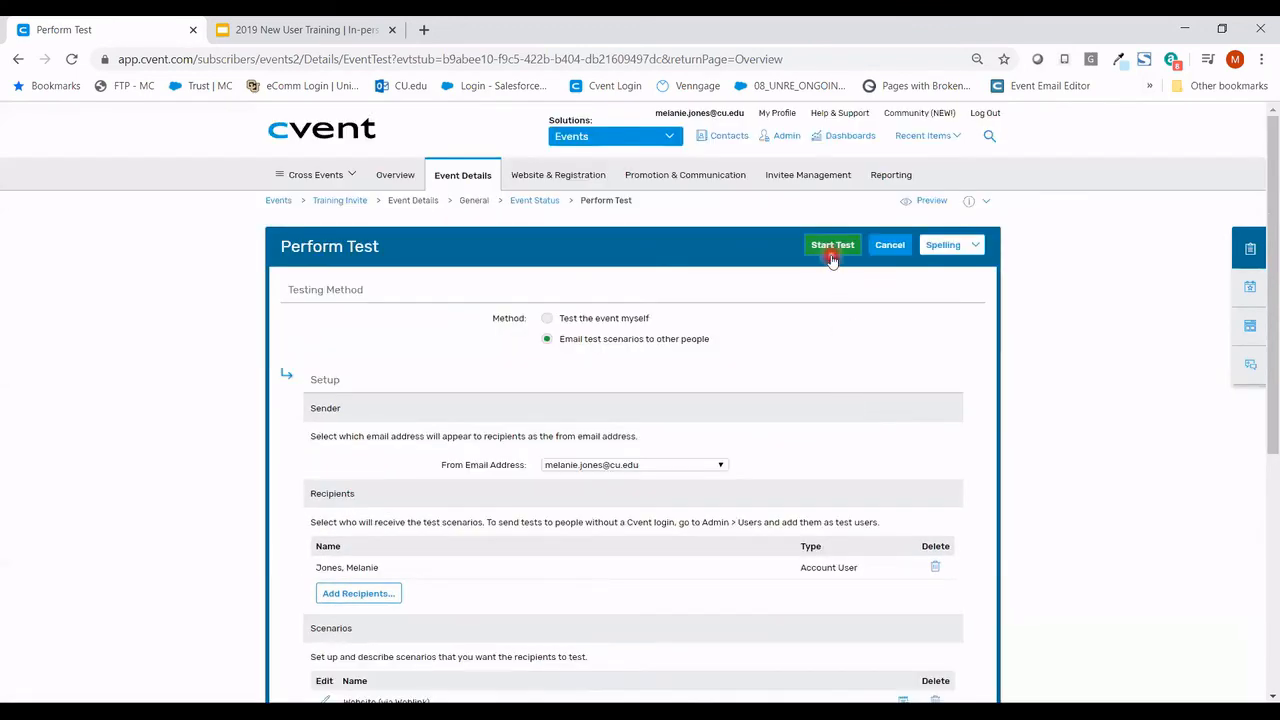
- Start the test and confirm sending it, leaving the event in Pending (Test Mode)
click(830, 249)
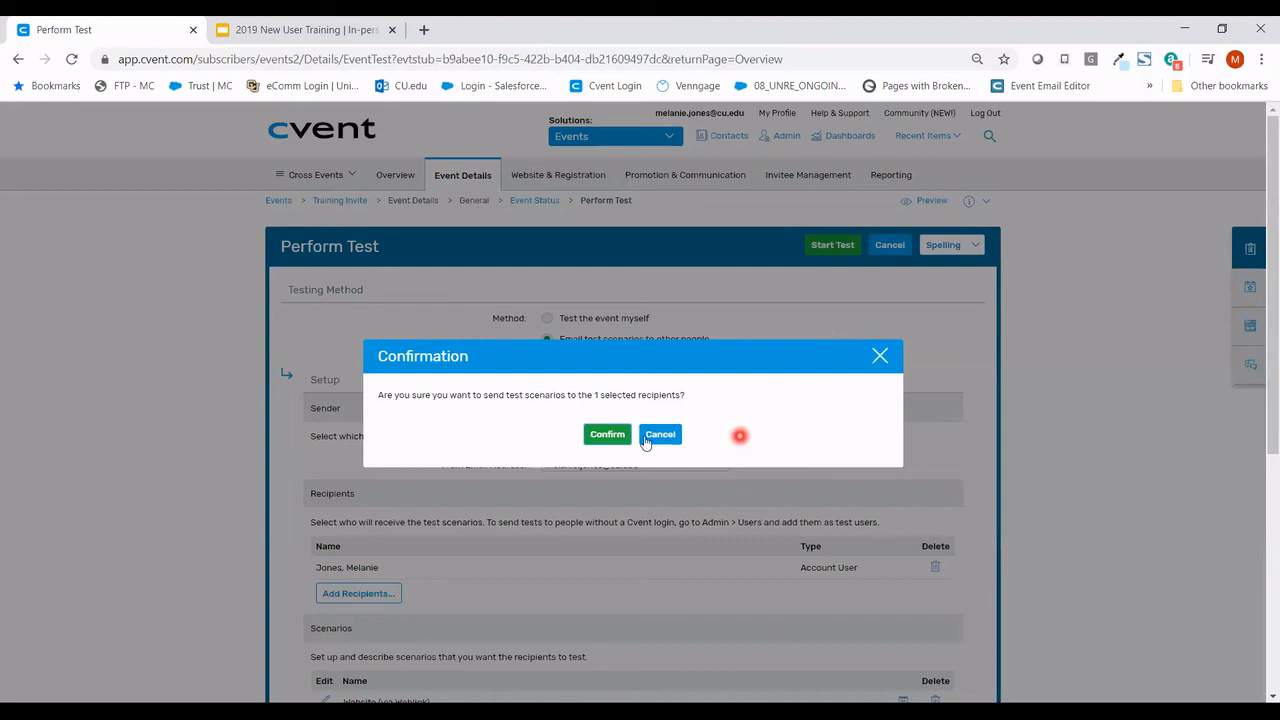
click(605, 438)
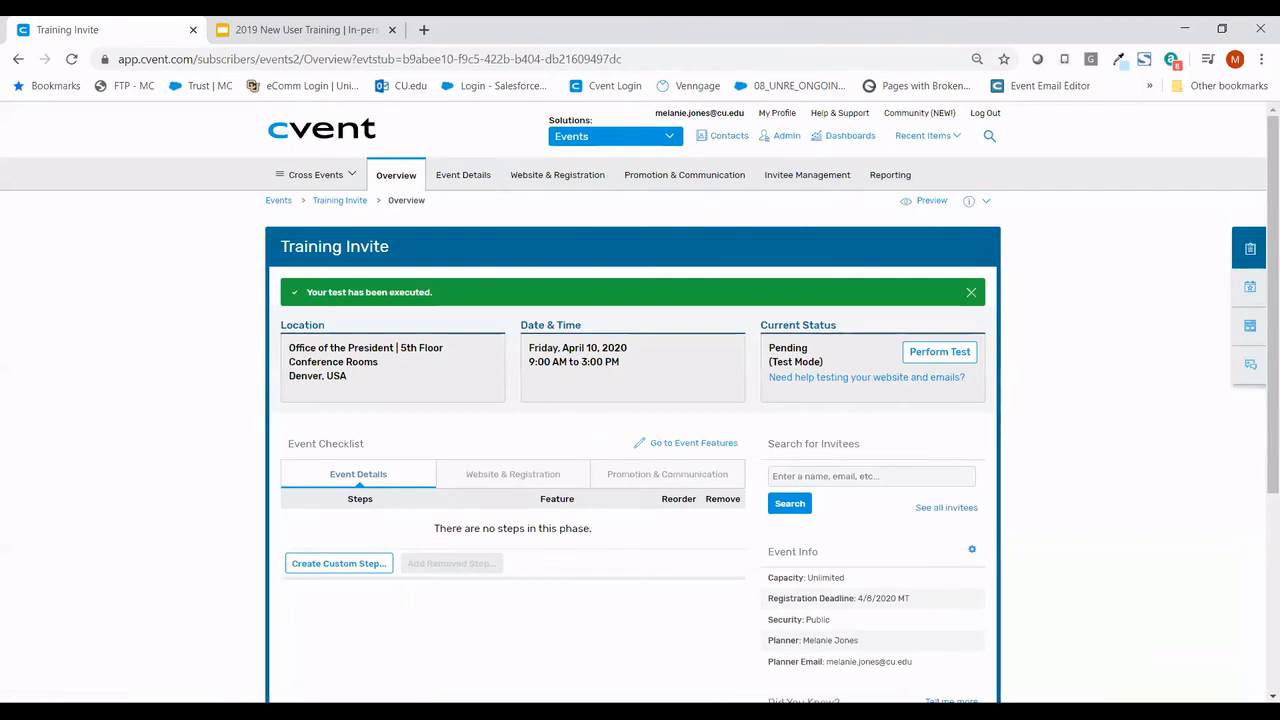
click(543, 313)
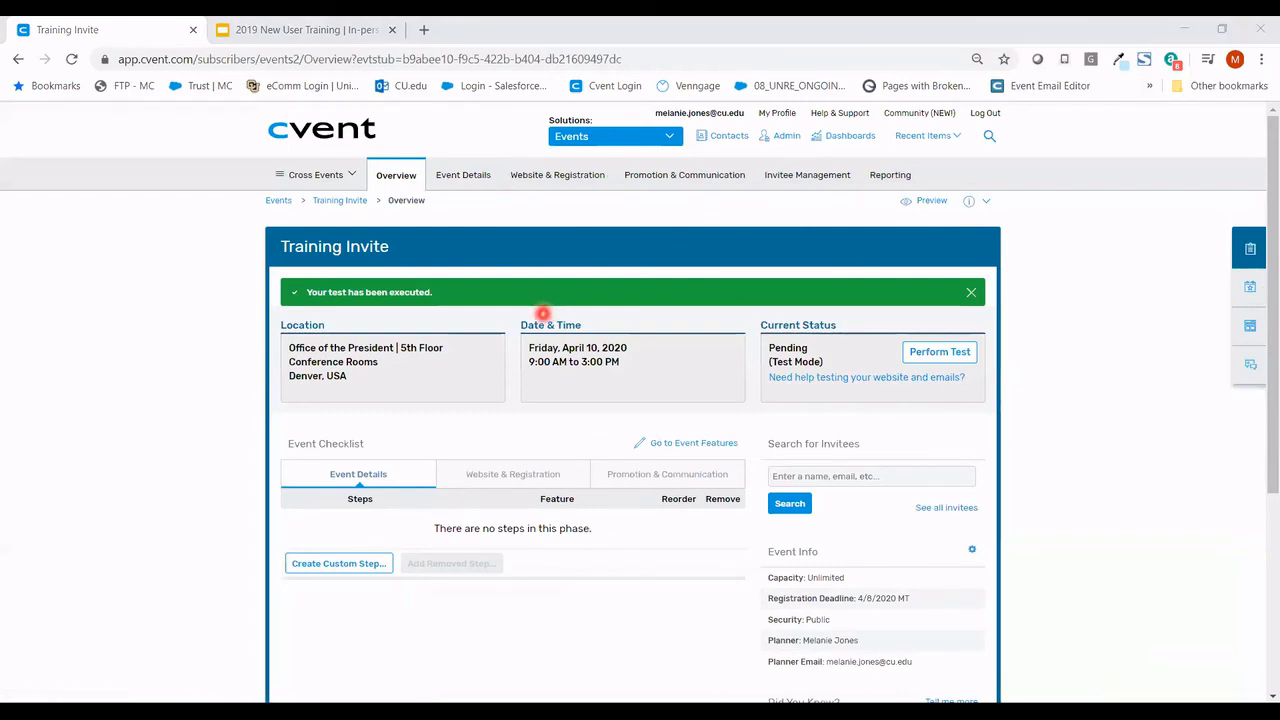
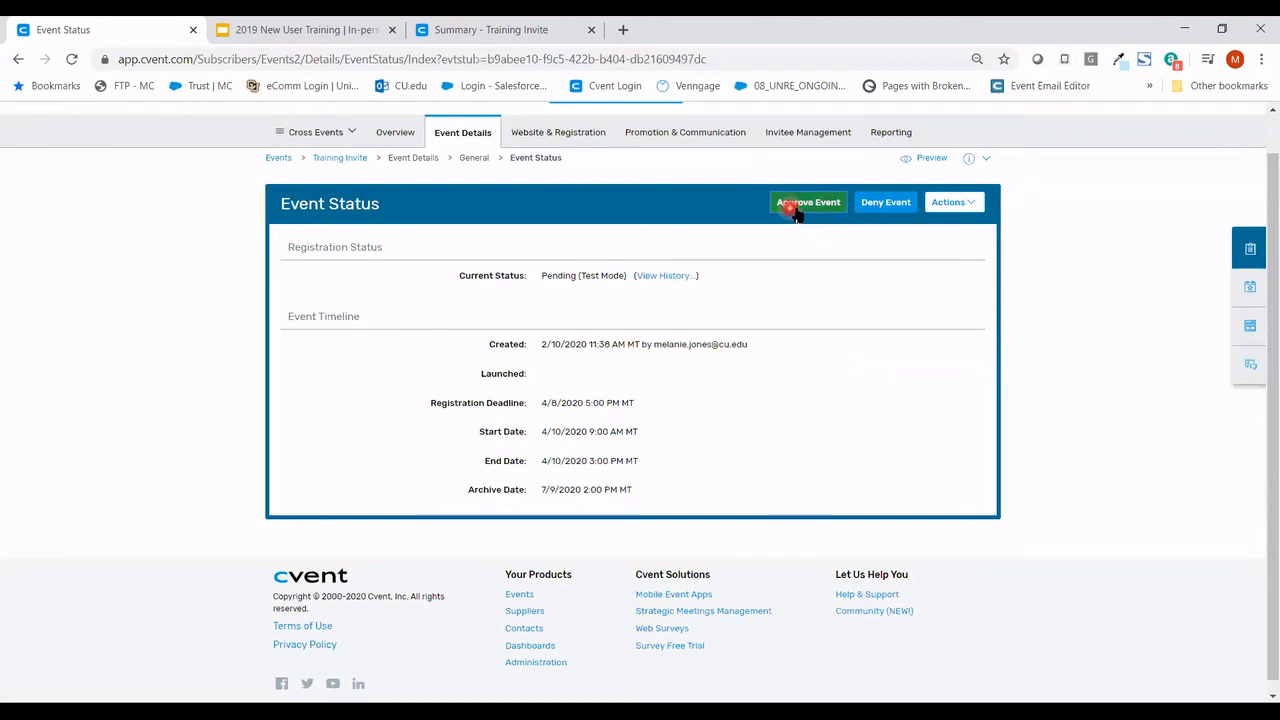
- Start approving the Training Invite event, choosing Yes to notify, and tick one approver
click(797, 210)
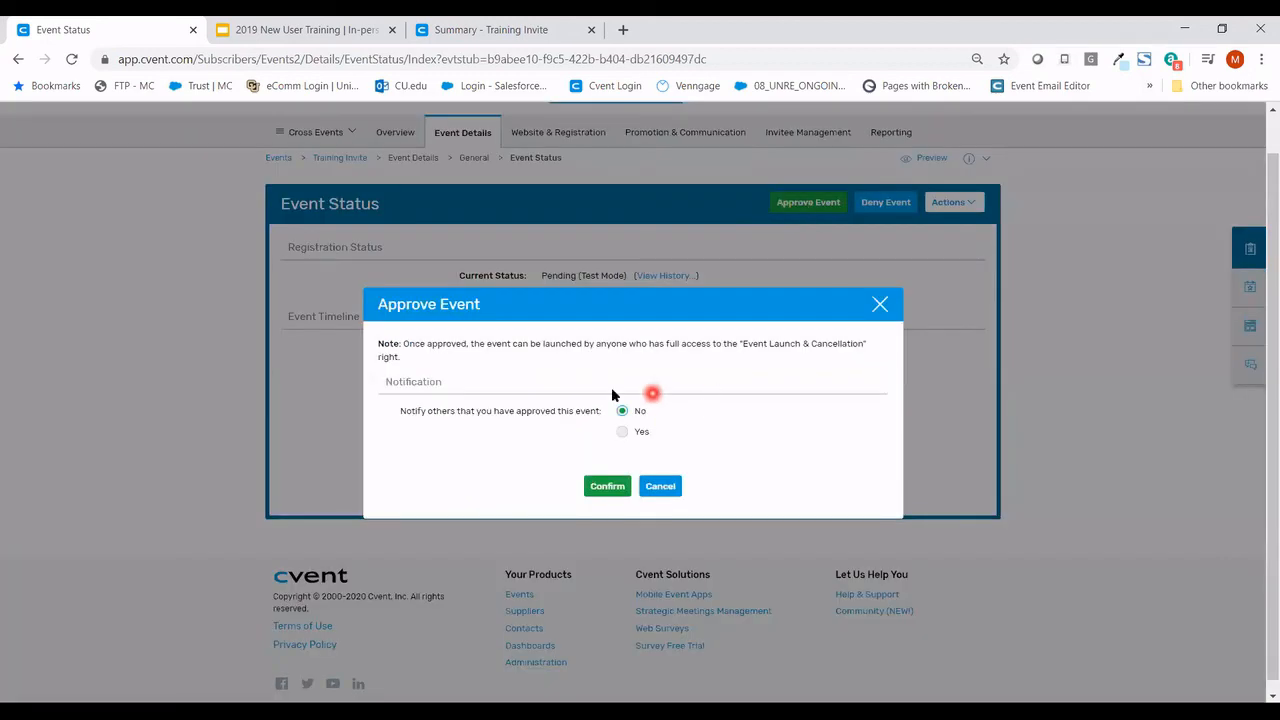
click(622, 431)
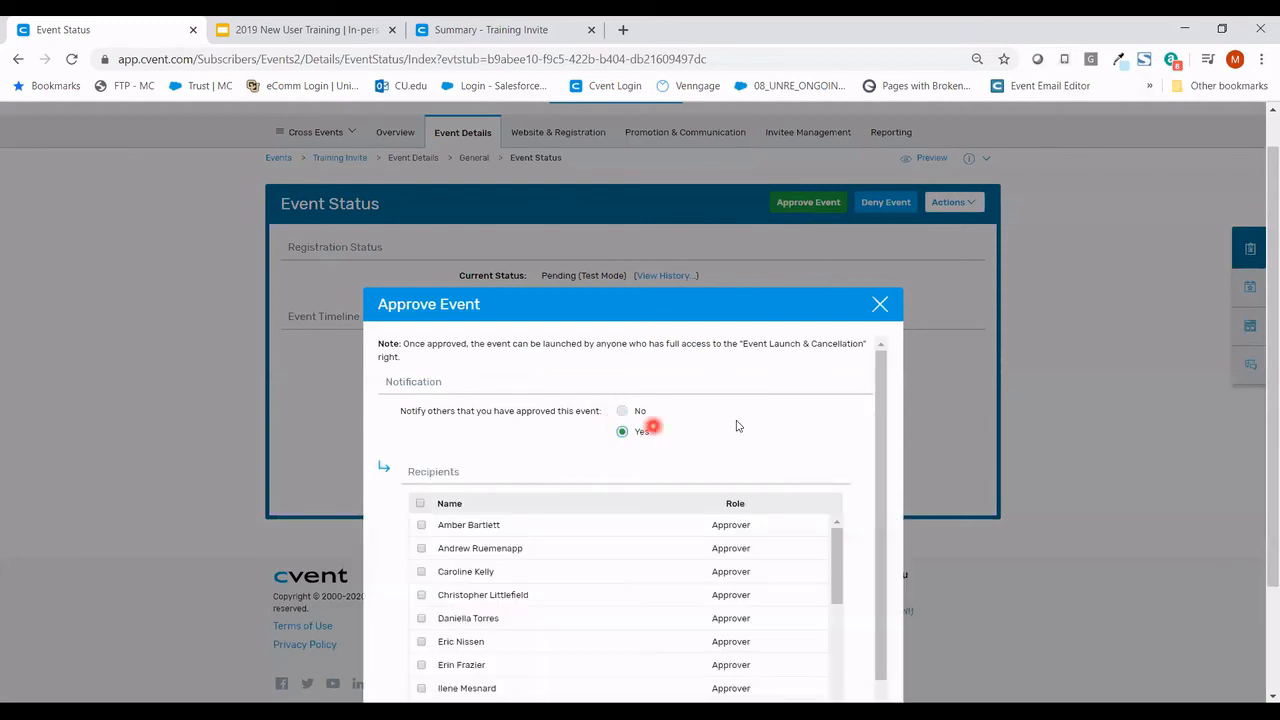
scroll(736, 422, down, 2)
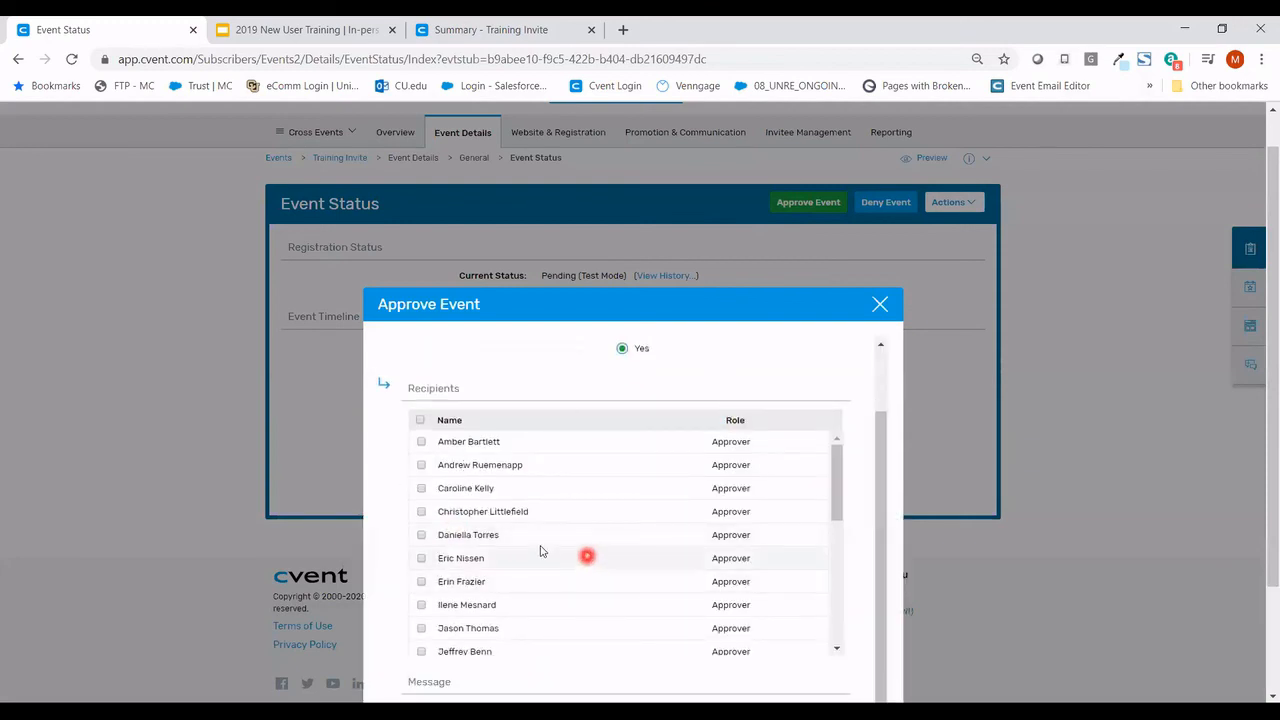
scroll(541, 556, down, 2)
scroll(541, 556, down, 2)
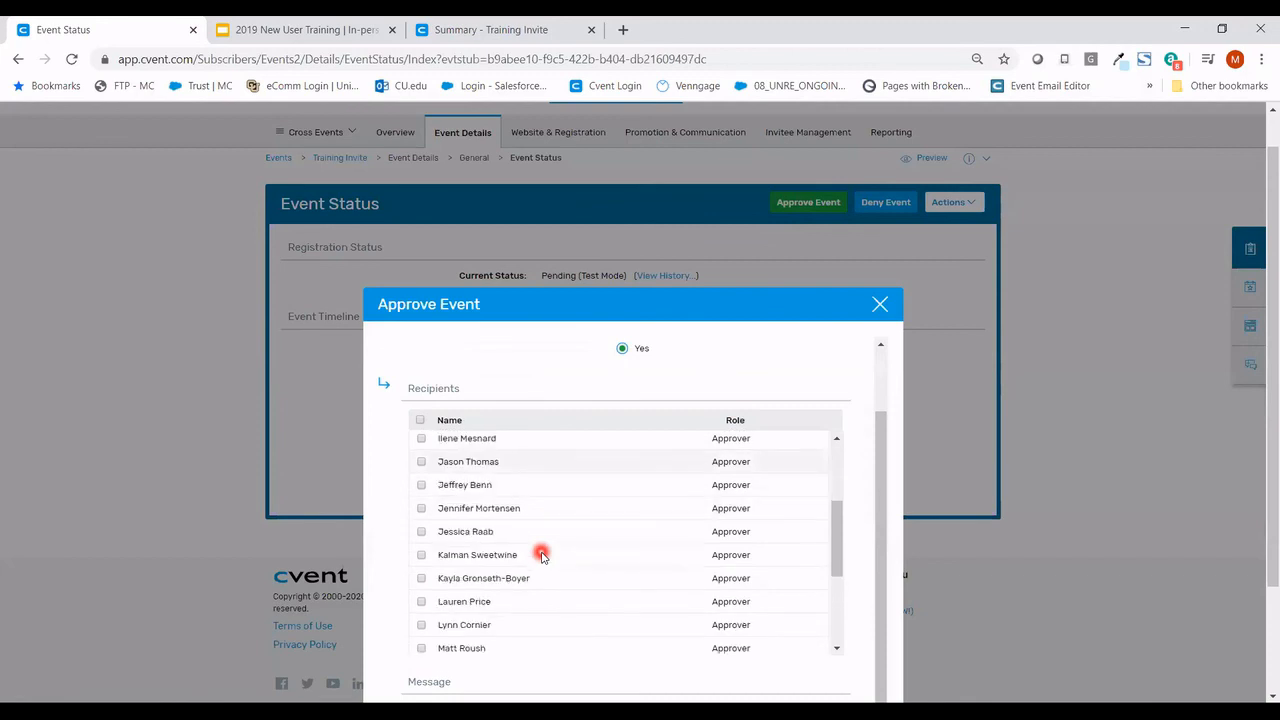
scroll(541, 554, down, 2)
scroll(541, 554, down, 2)
click(421, 505)
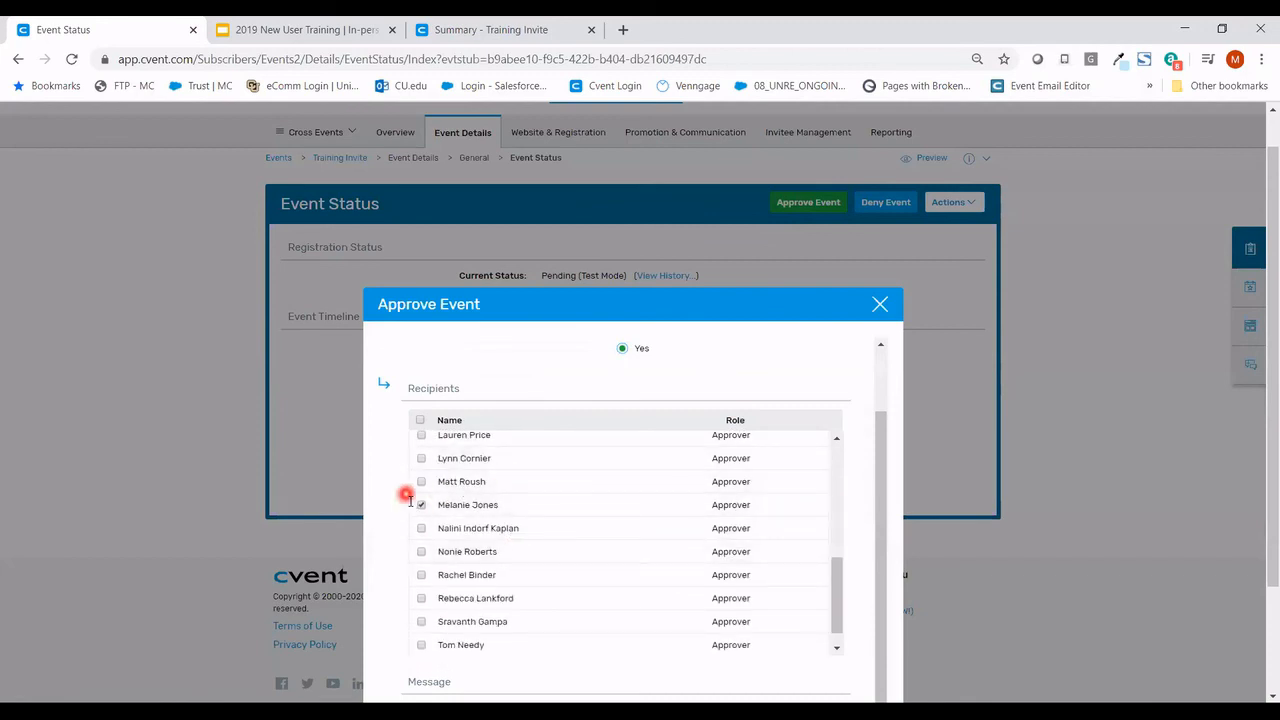
- Enter 'Test' as the notification body and confirm the approval
scroll(390, 483, up, 1)
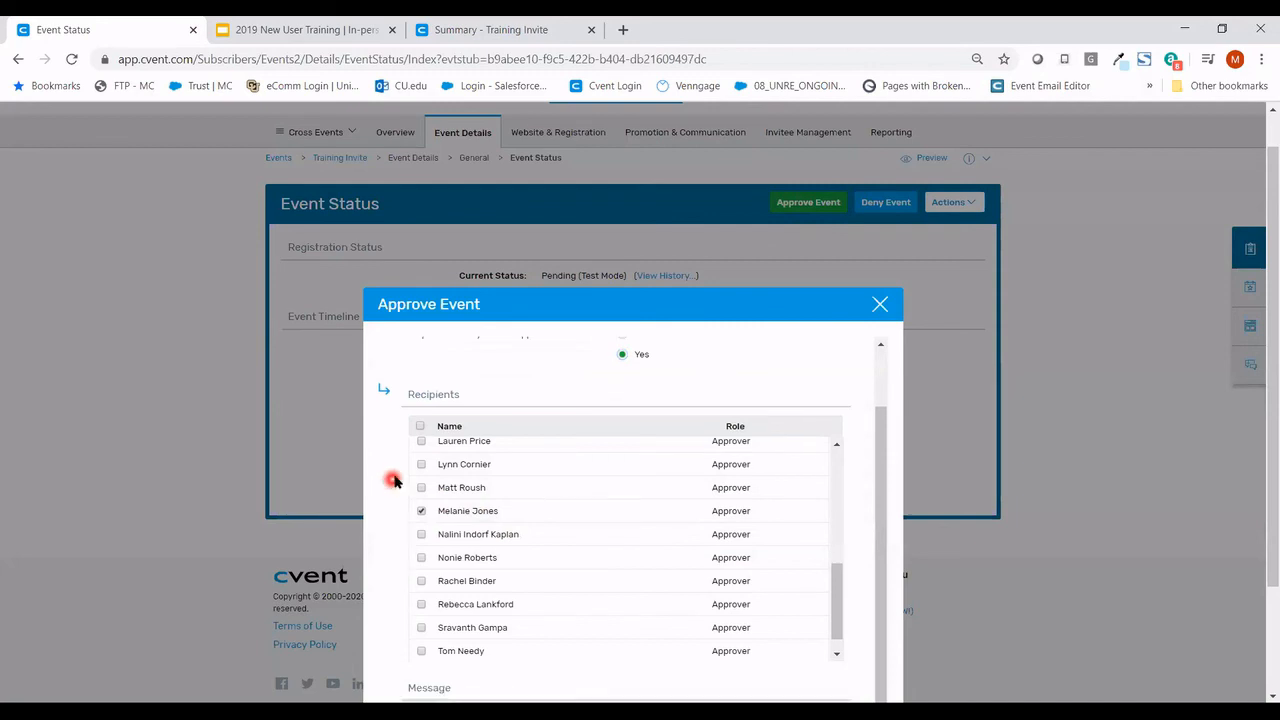
scroll(391, 477, down, 1)
scroll(828, 525, down, 1)
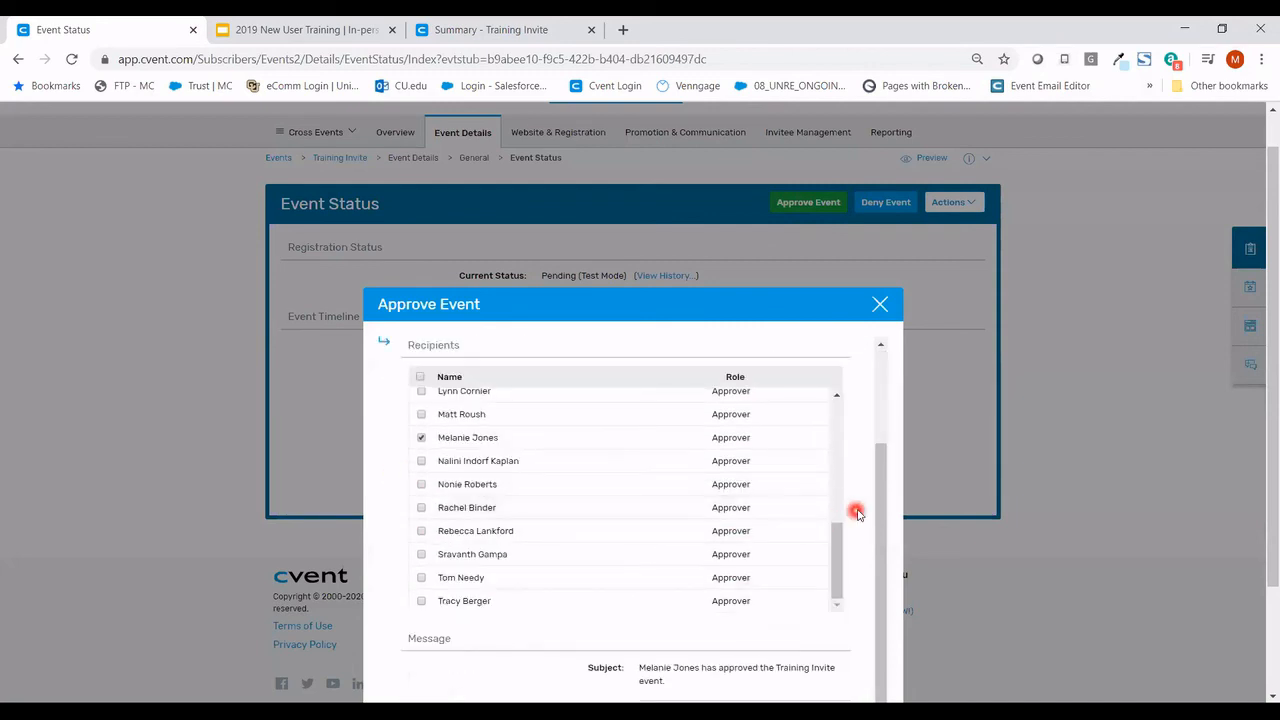
scroll(855, 509, down, 2)
click(742, 594)
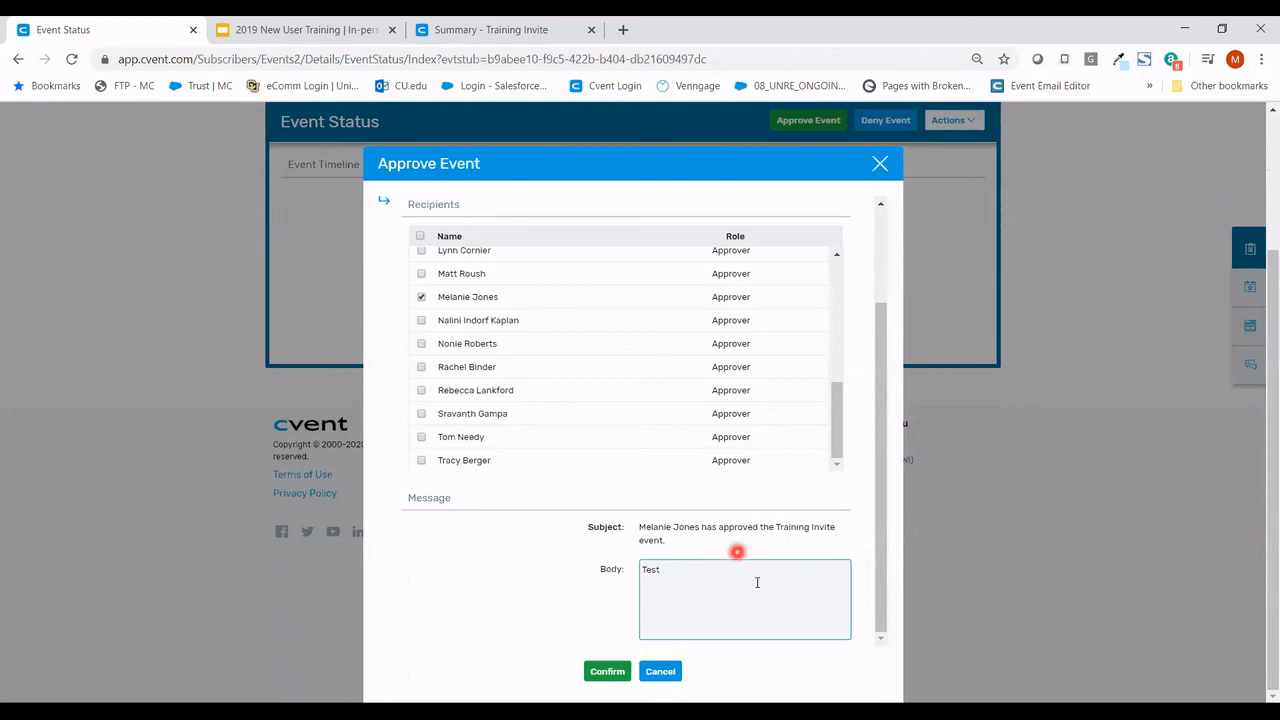
click(610, 670)
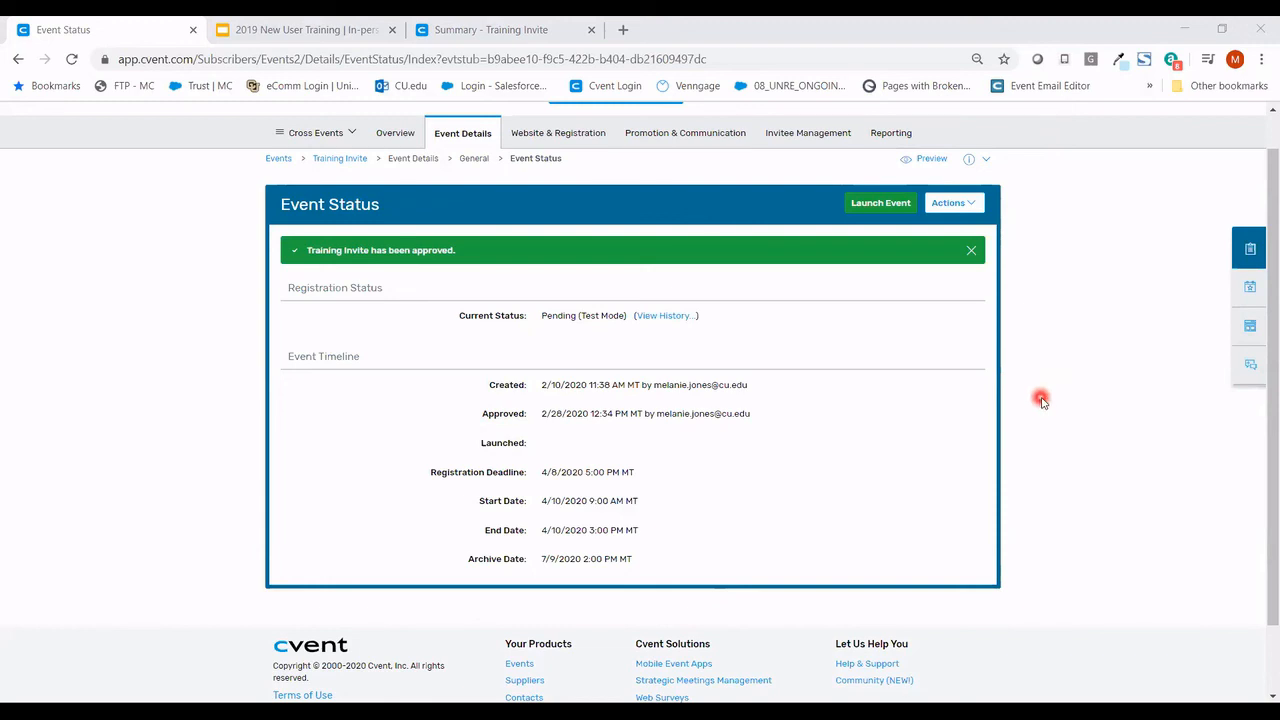
- Launch the Training Invite event with 'Delete all email data collected in Test Mode' left at Yes
scroll(1022, 448, up, 1)
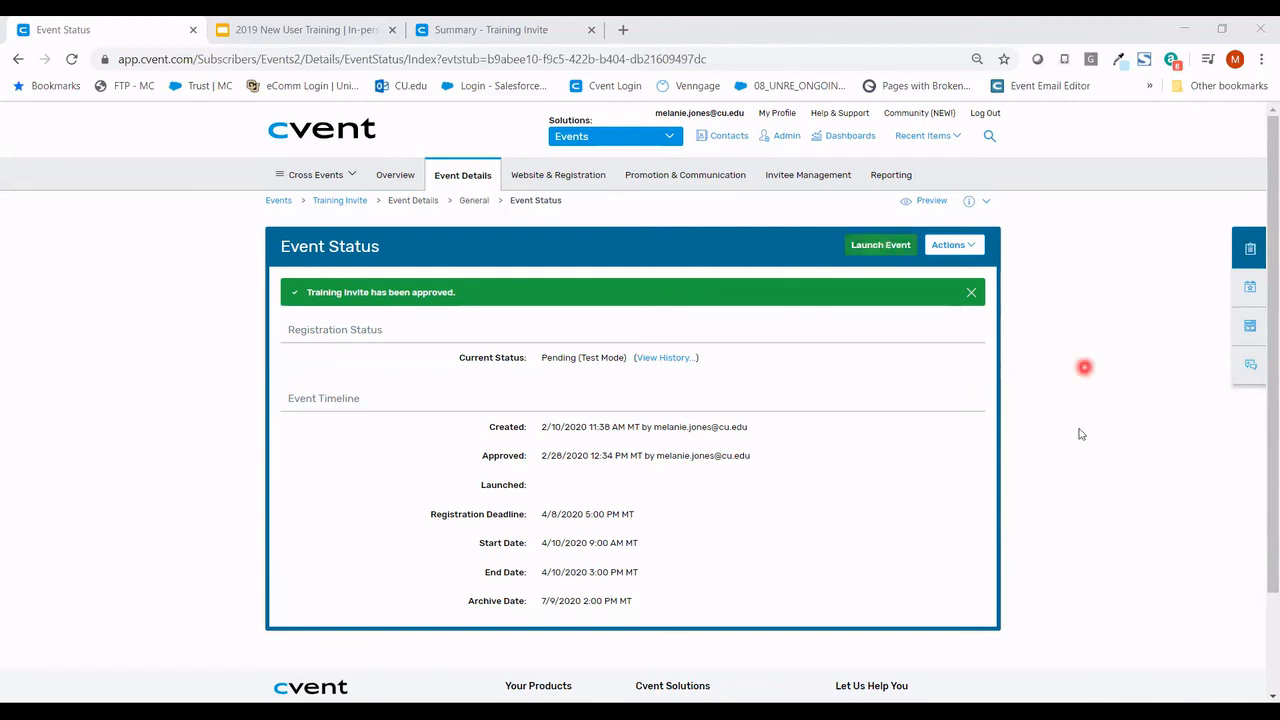
click(859, 250)
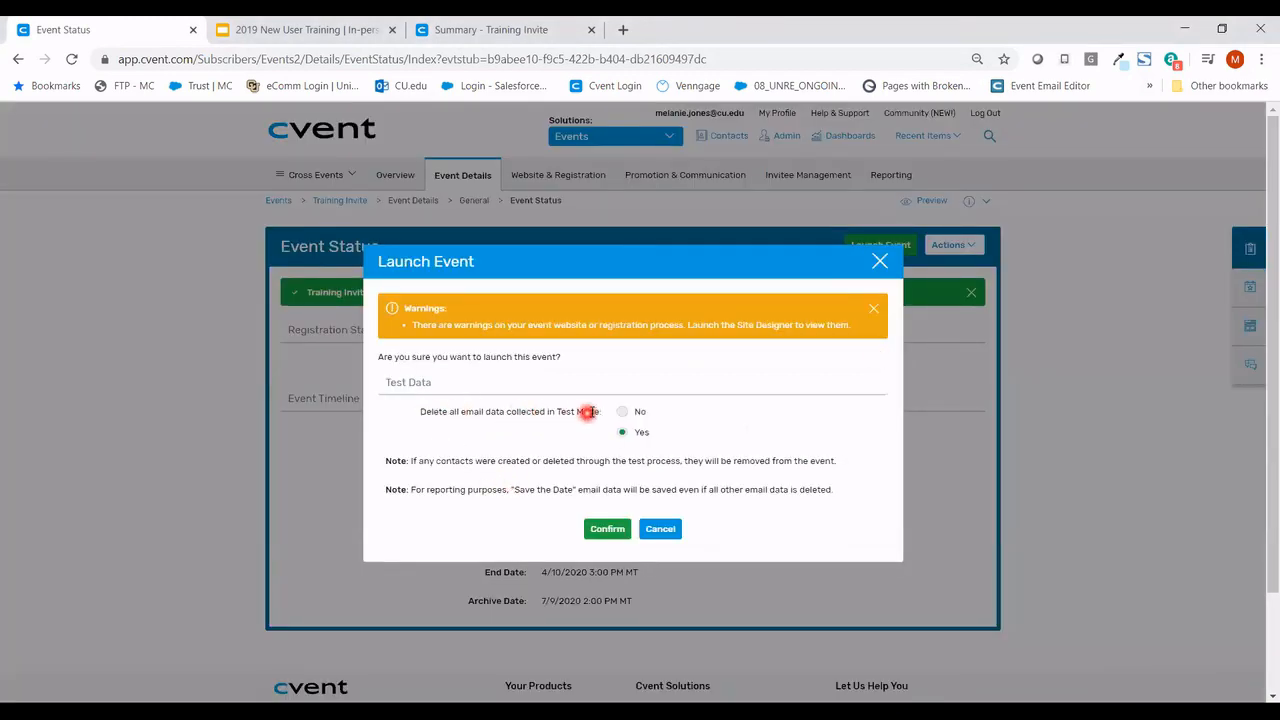
click(611, 536)
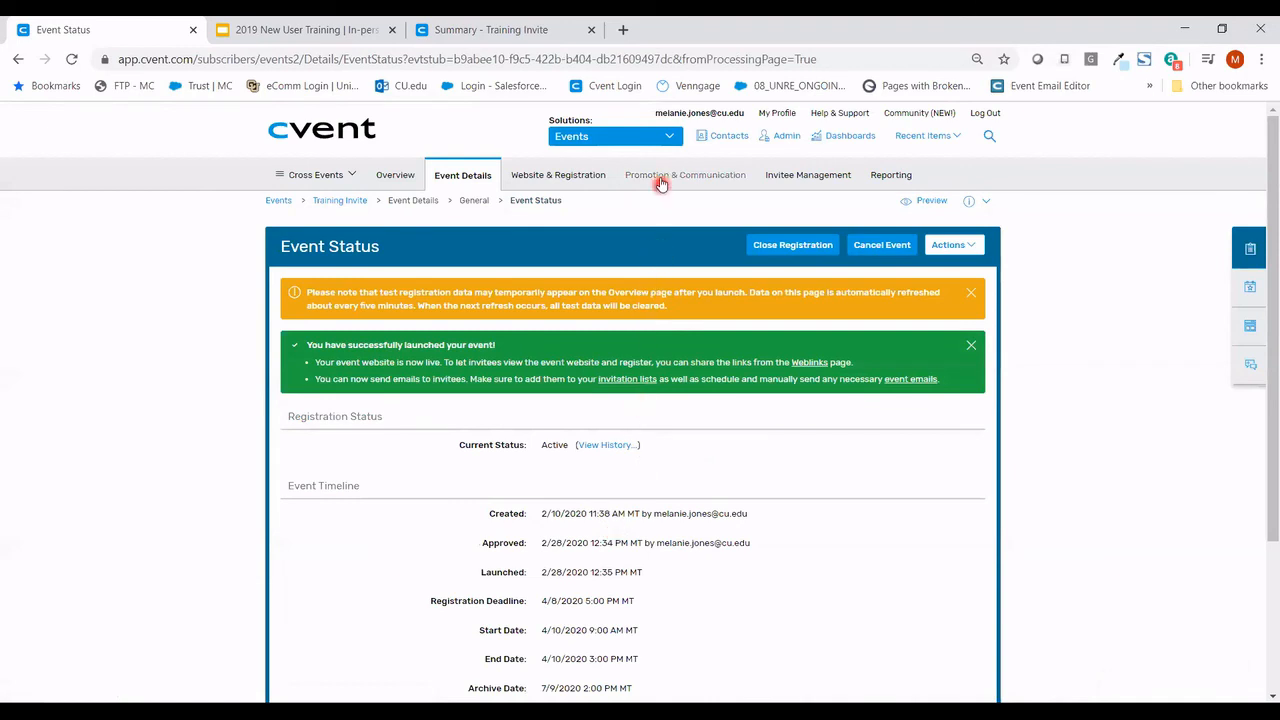
mouse_move(660, 182)
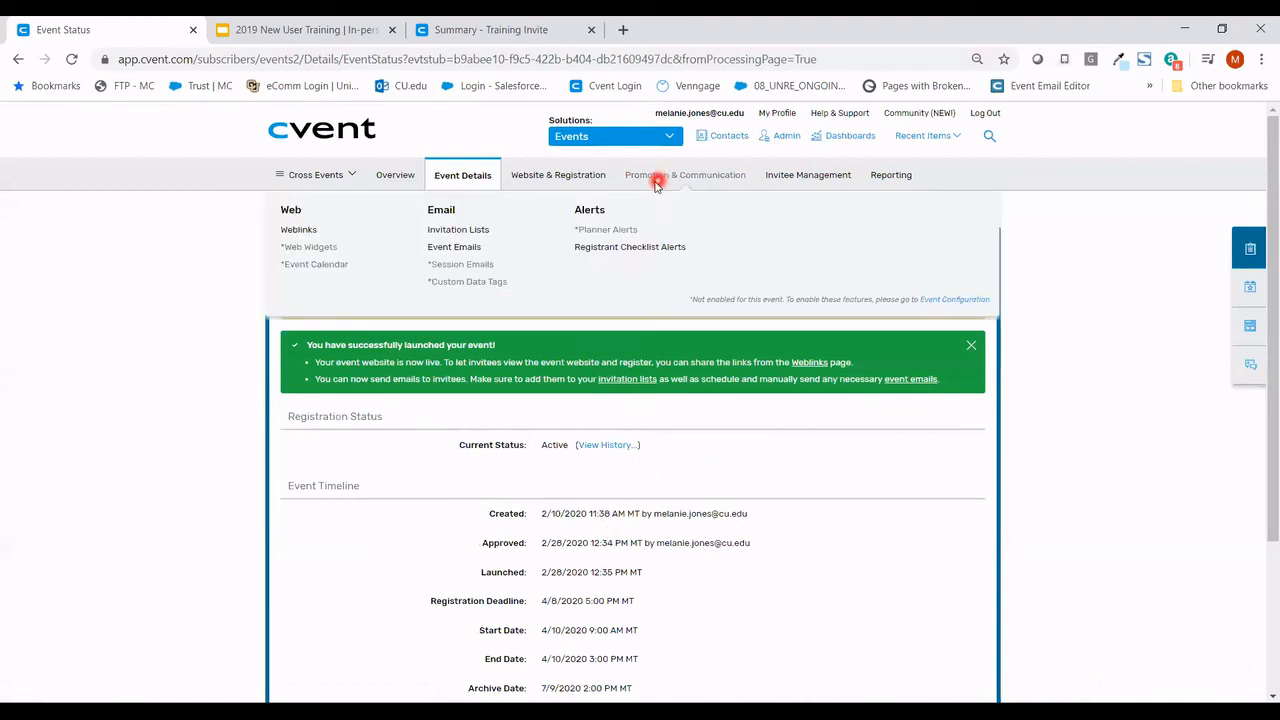
- From Weblinks, load the Summary page link in a new browser tab, then return to Weblinks
click(316, 235)
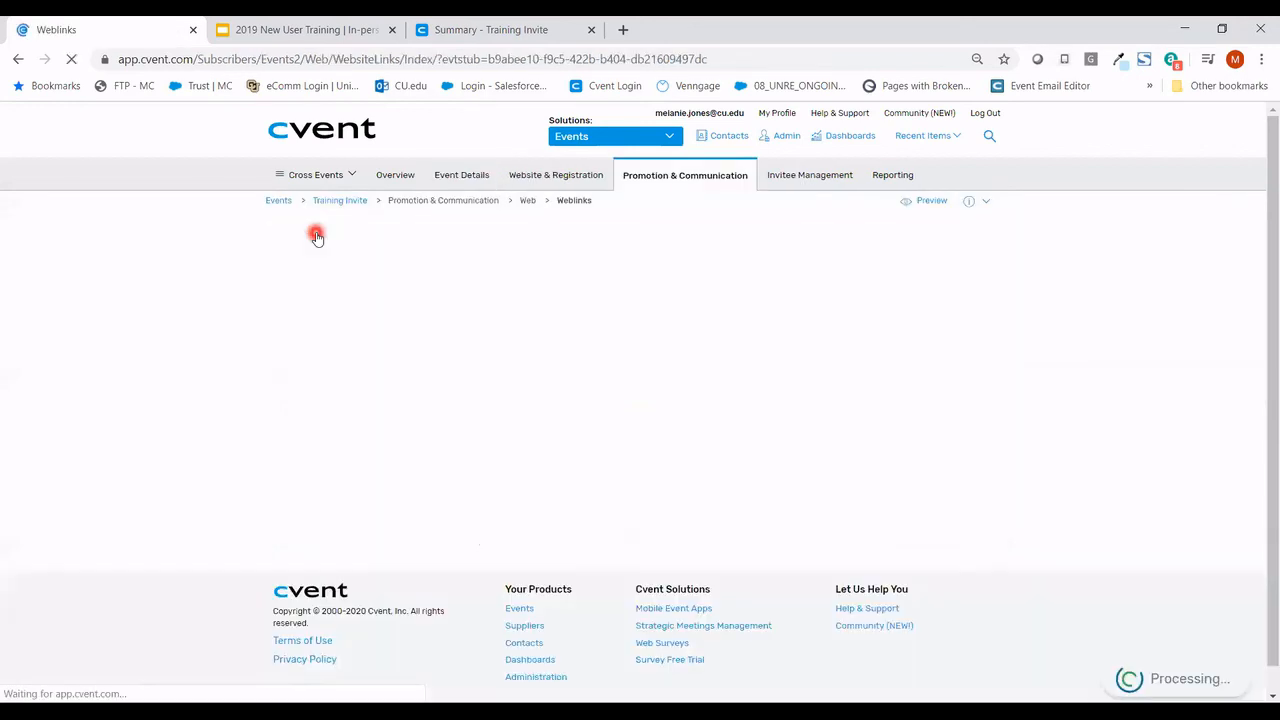
click(465, 479)
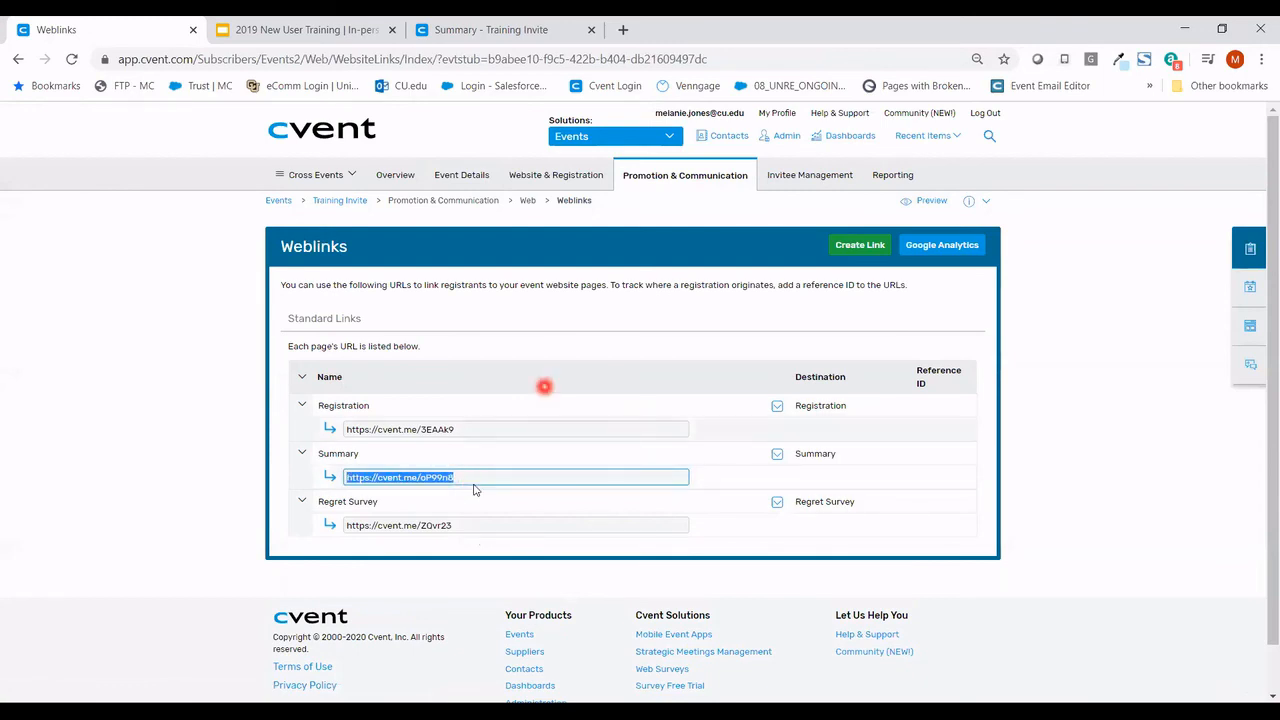
key(ctrl+c)
key(ctrl+t)
key(ctrl+v)
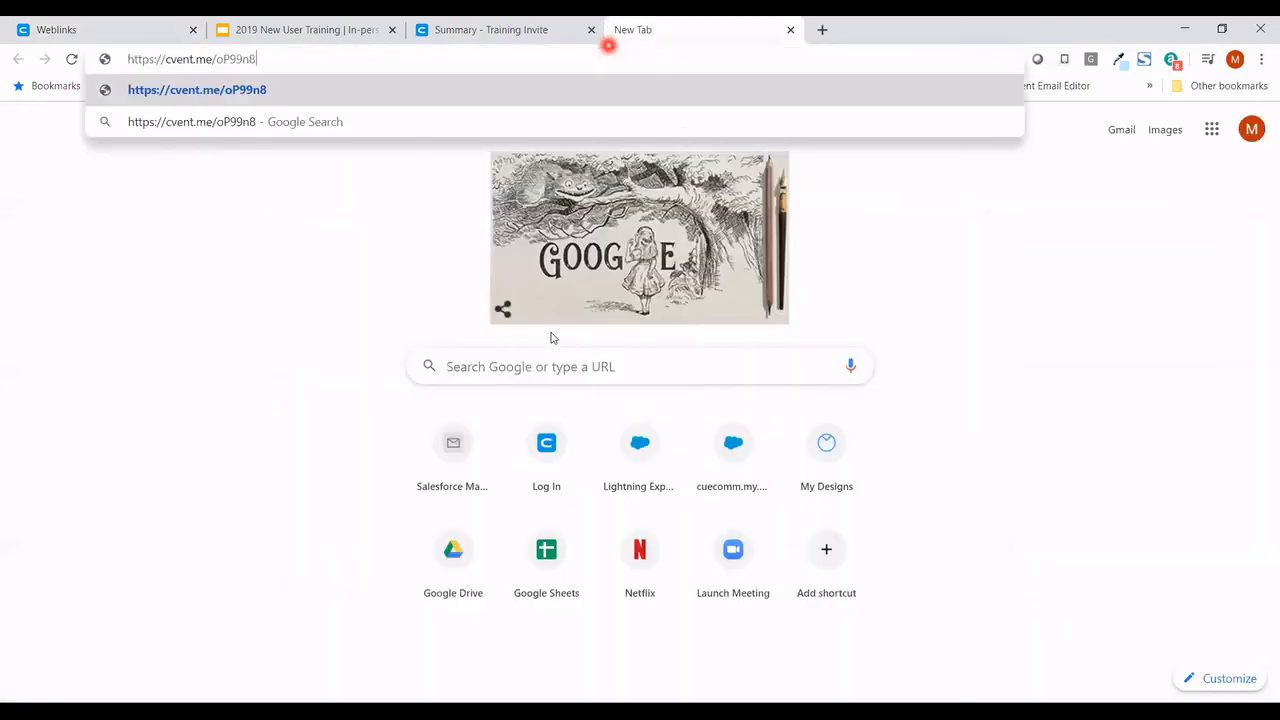
key(Return)
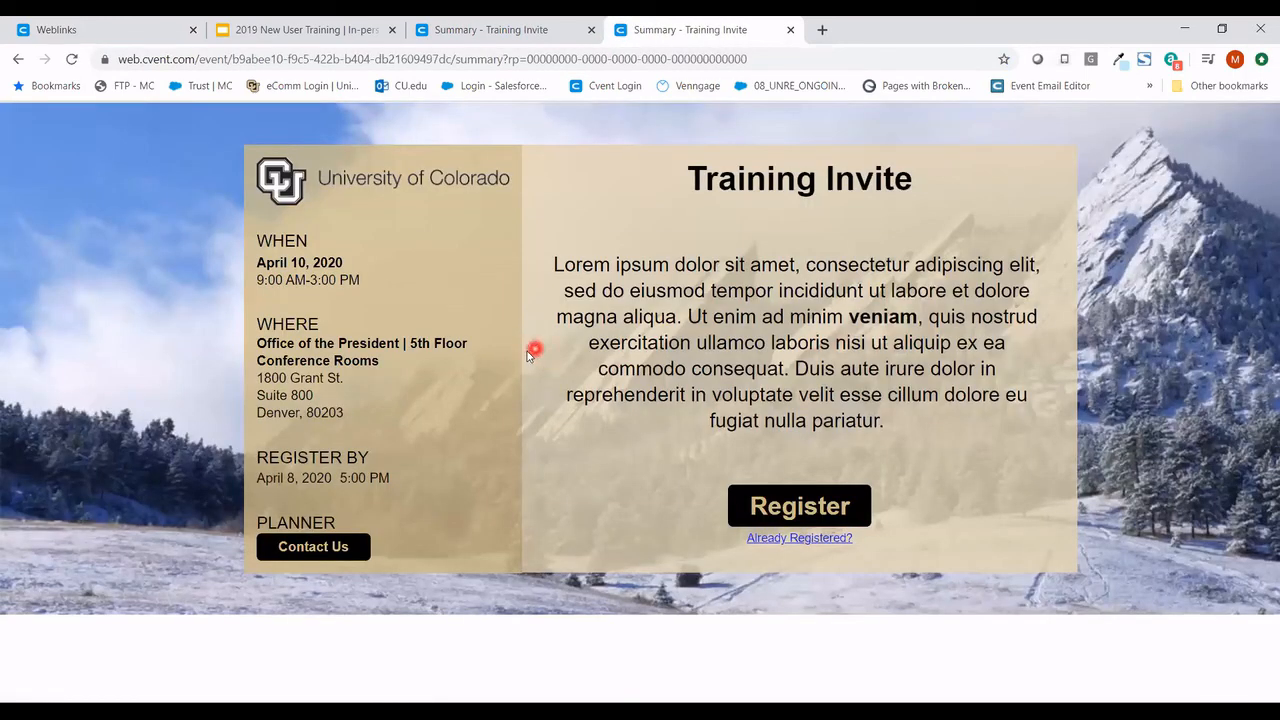
click(100, 30)
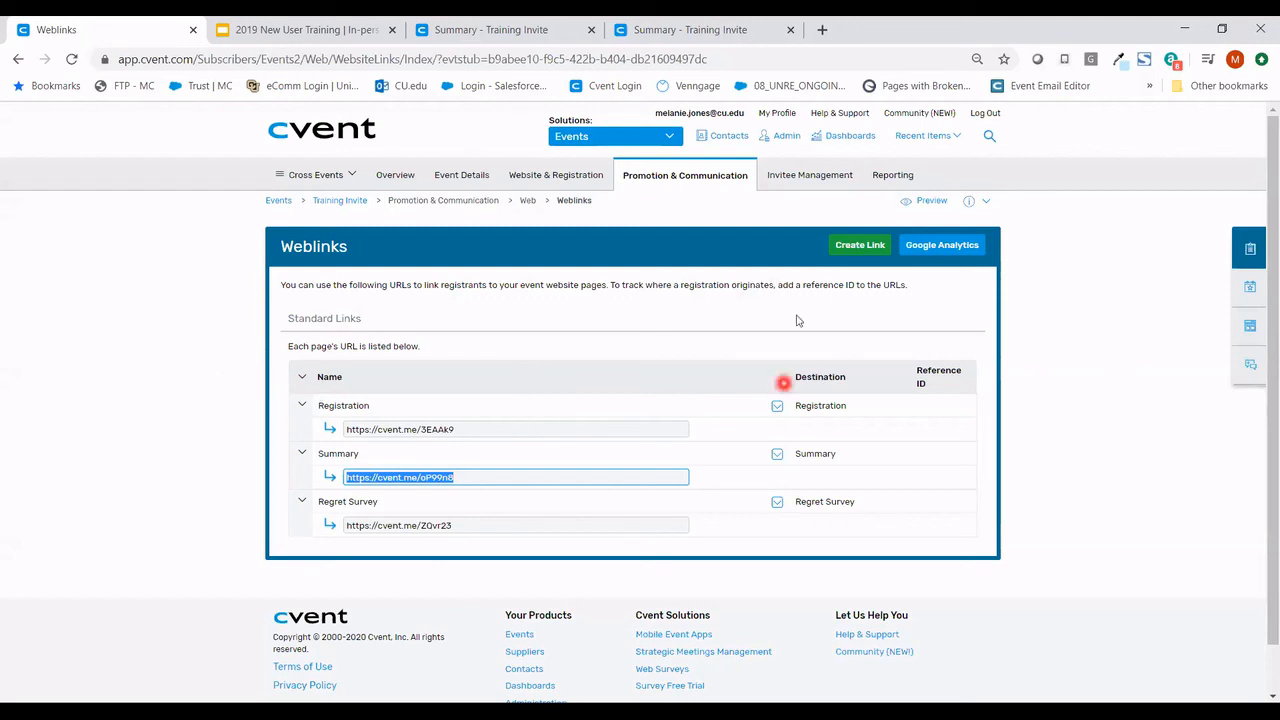
- Open Invitee Management > Invitees & Registrants for the Training Invite event
mouse_move(822, 180)
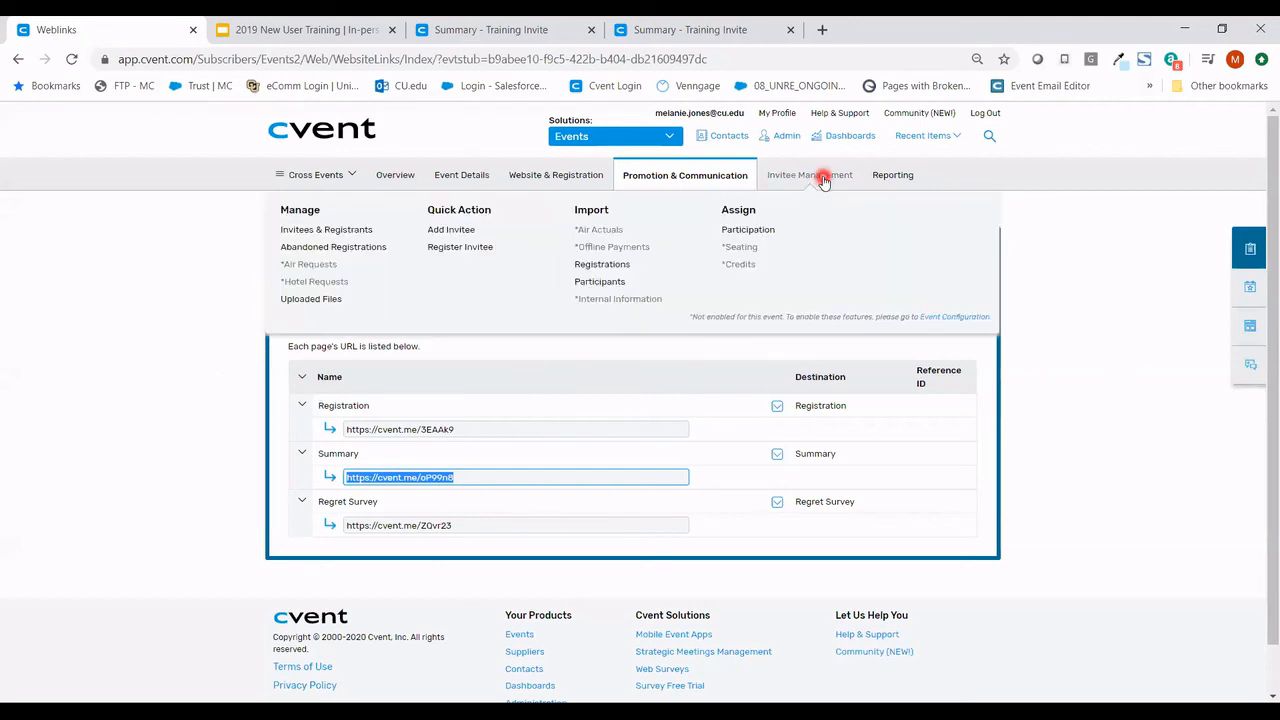
mouse_move(883, 178)
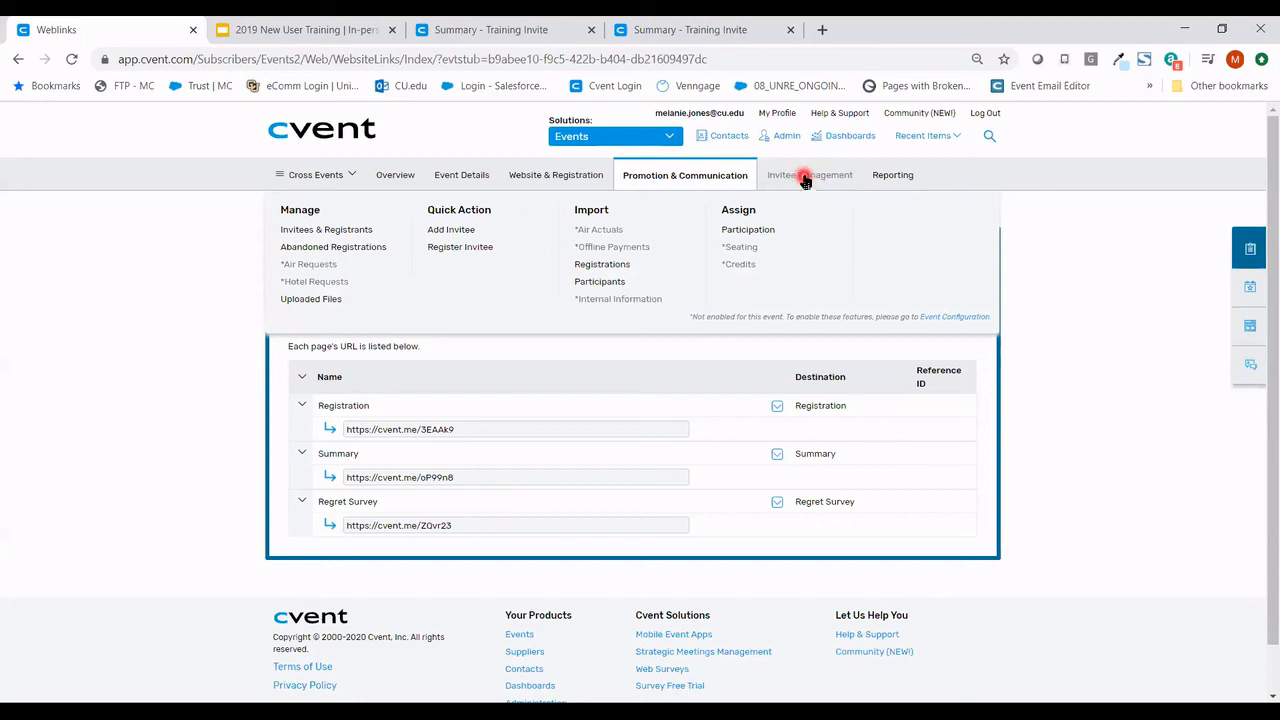
click(358, 234)
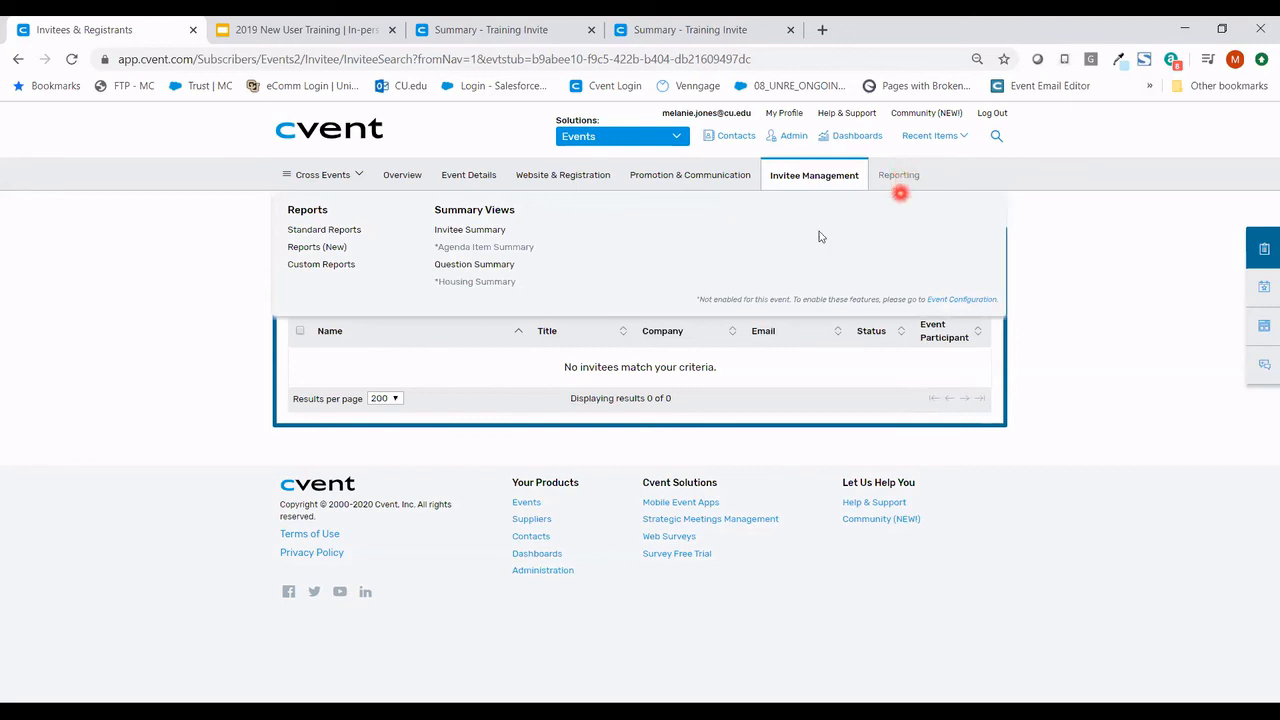
- Open Reporting > Reports (New) and browse the Common, Email, Financial, Miscellaneous and Registration templates
click(325, 248)
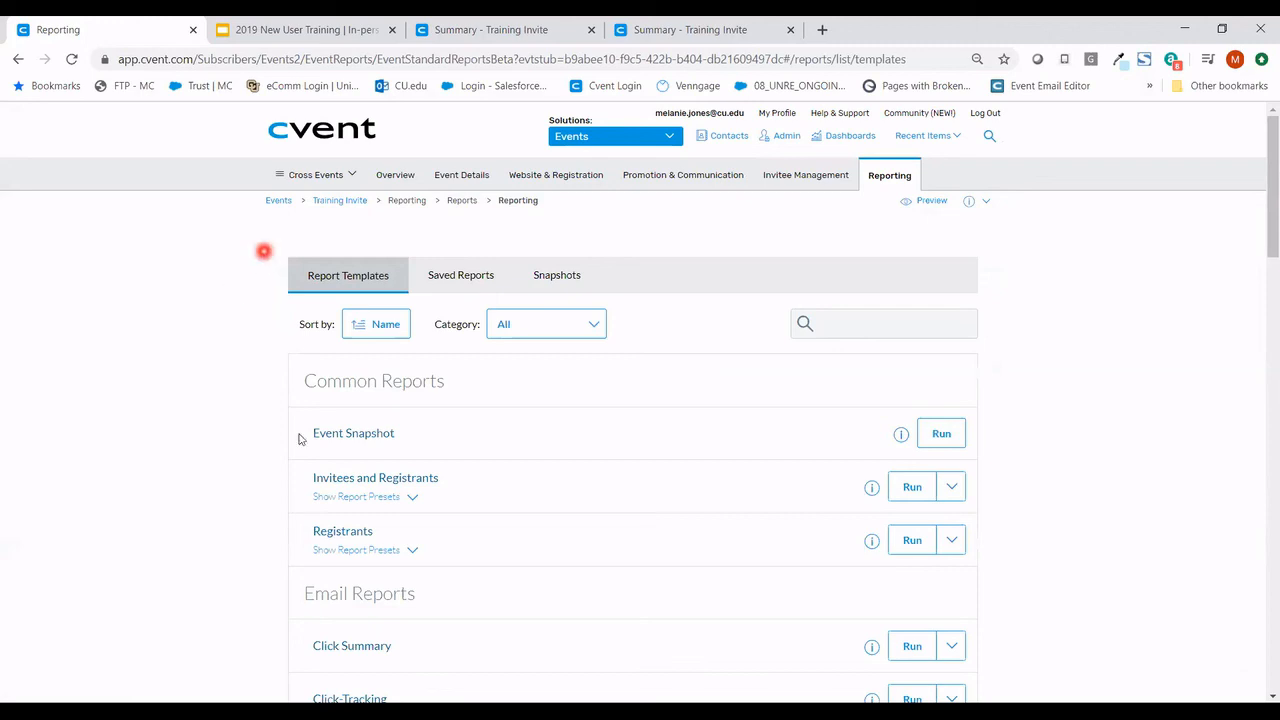
scroll(430, 390, down, 3)
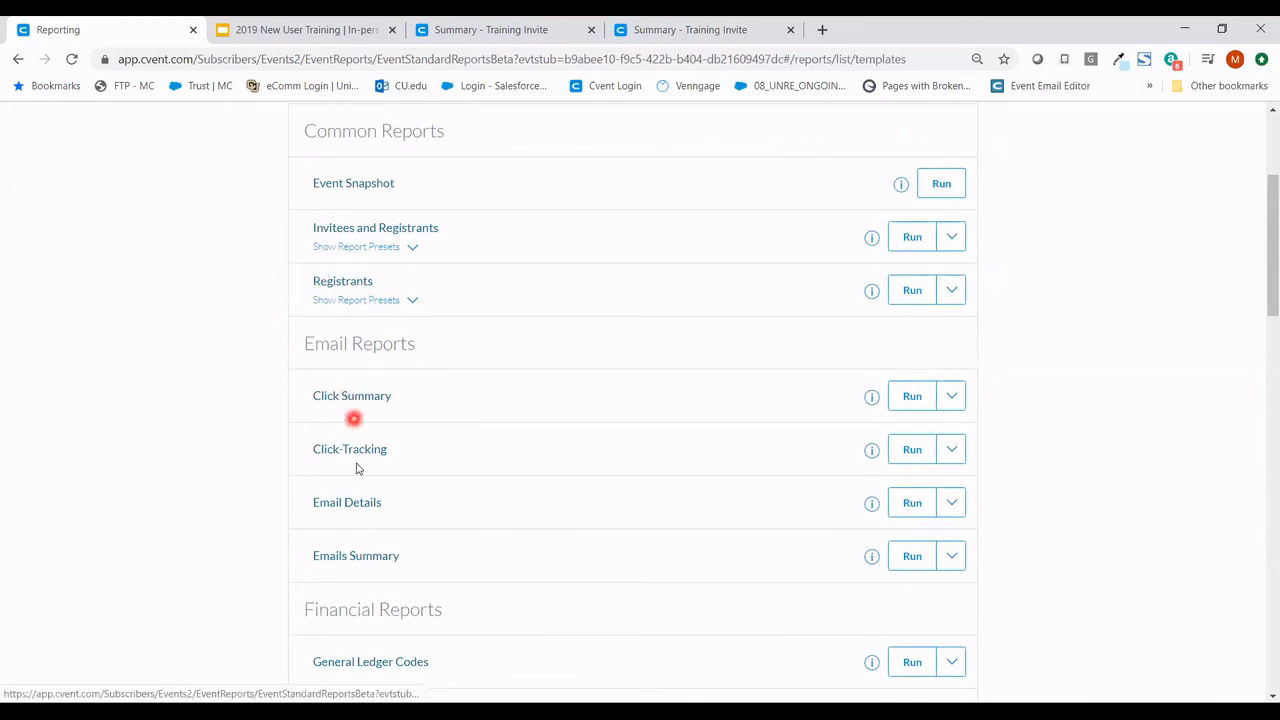
scroll(355, 502, down, 2)
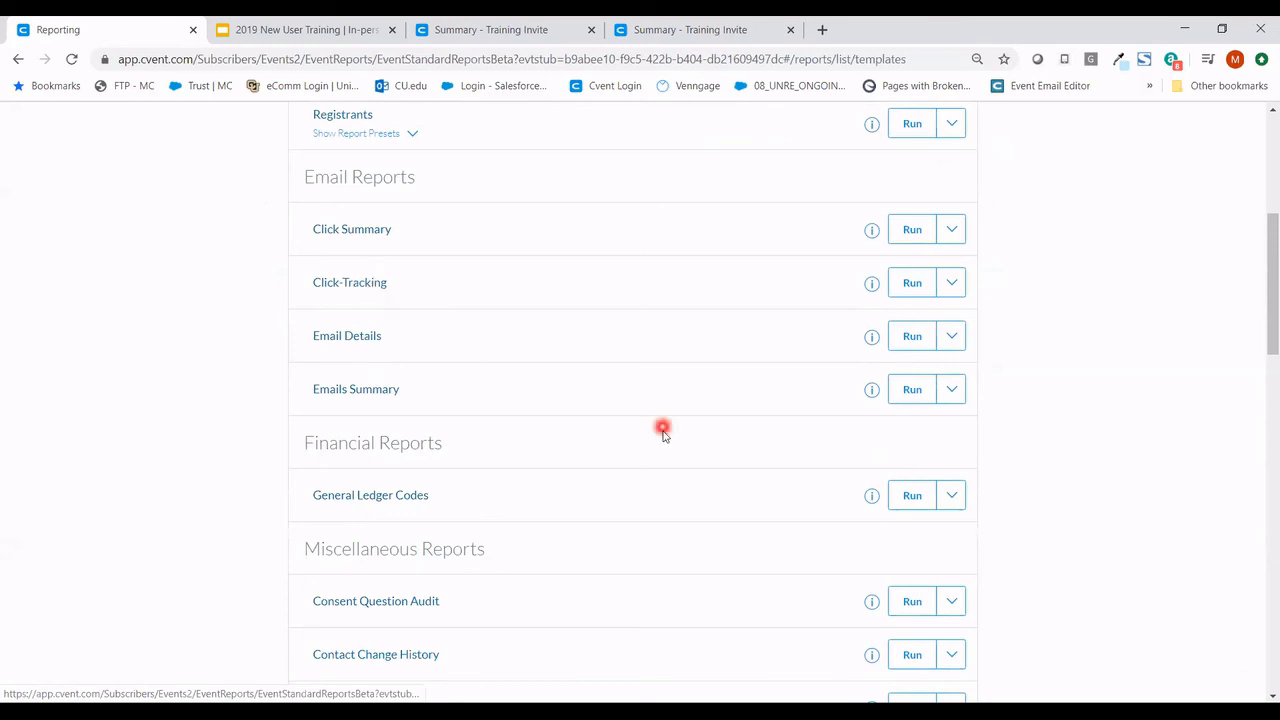
scroll(260, 429, up, 2)
scroll(262, 430, down, 2)
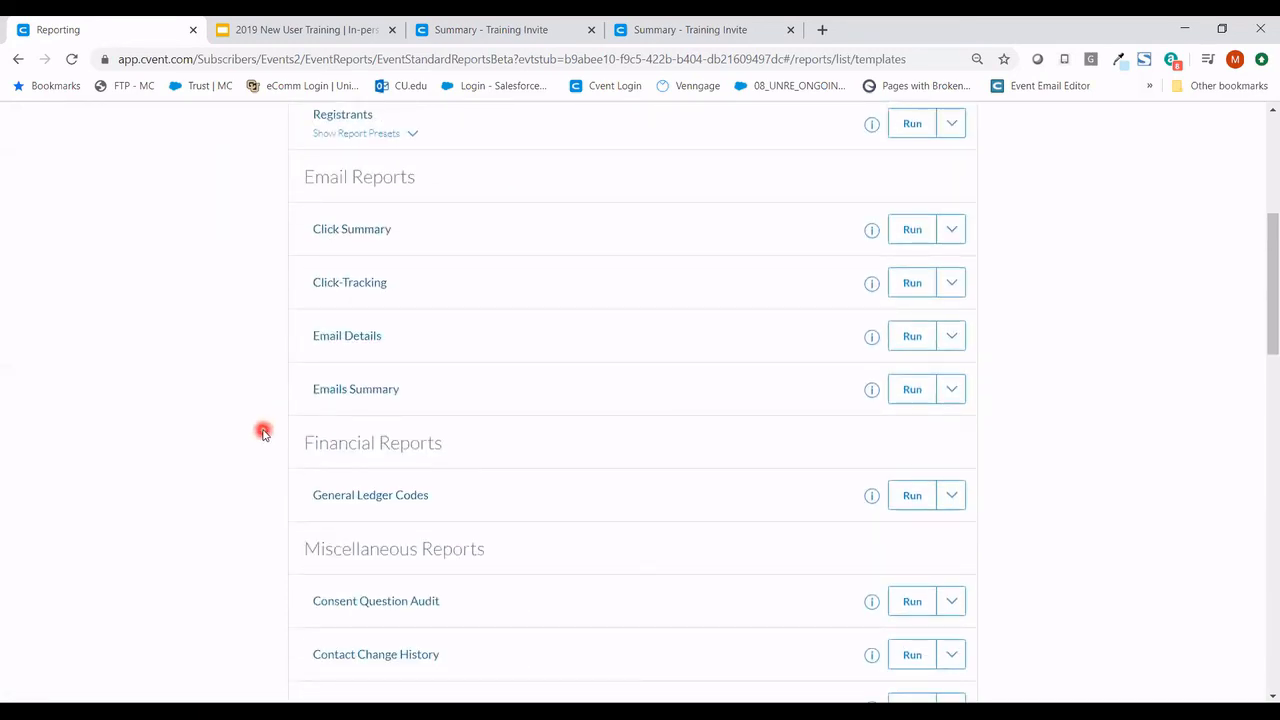
scroll(263, 432, down, 5)
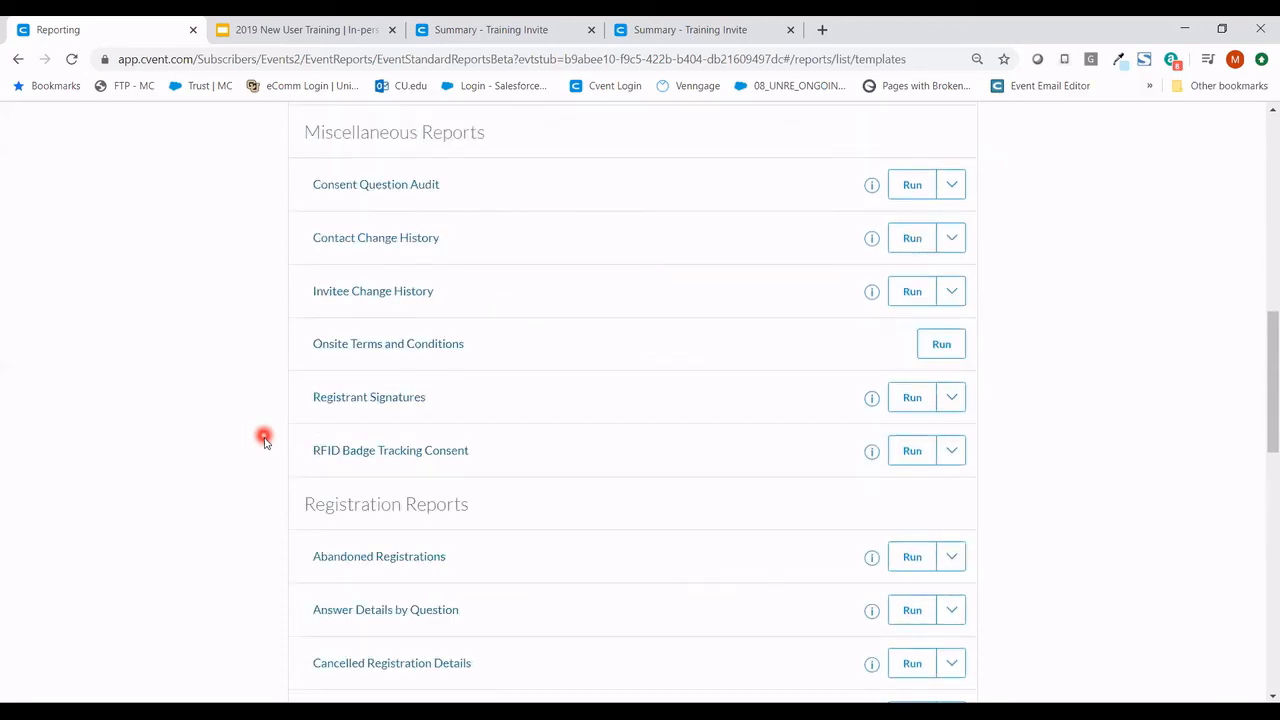
scroll(263, 437, down, 3)
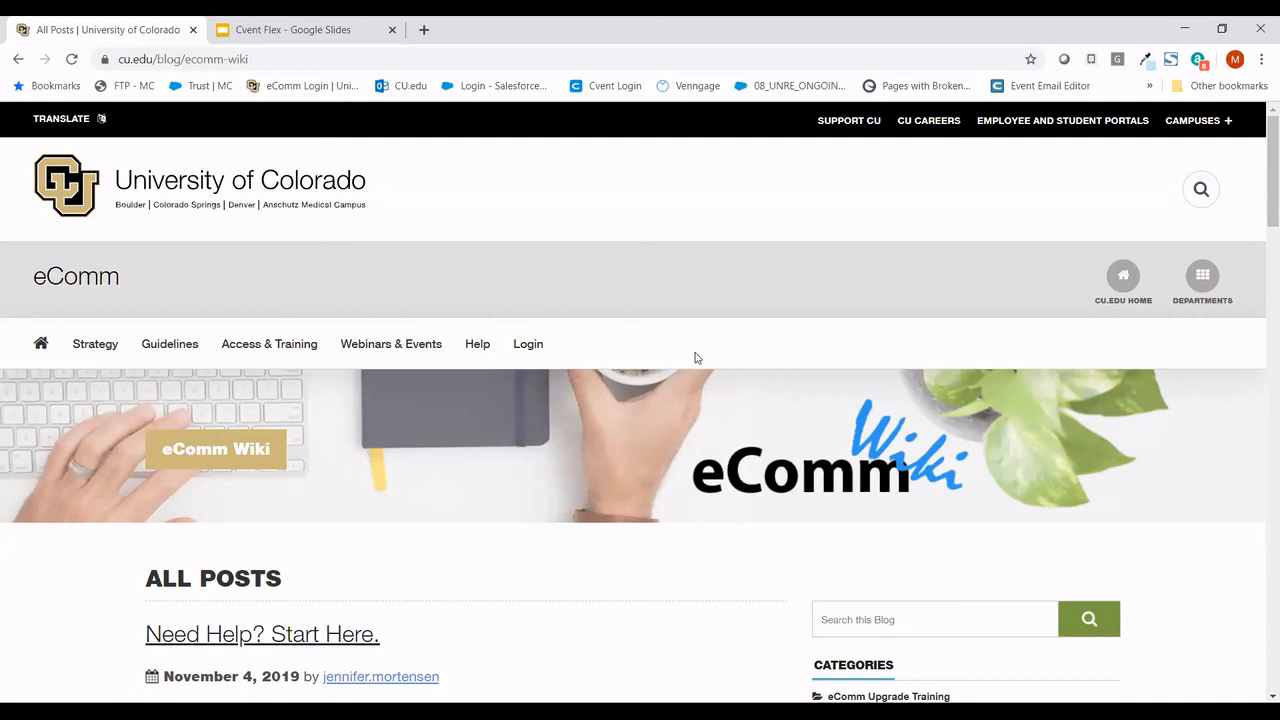
- Open the 'Need Help? Start Here.' post on the eComm Wiki
mouse_move(478, 350)
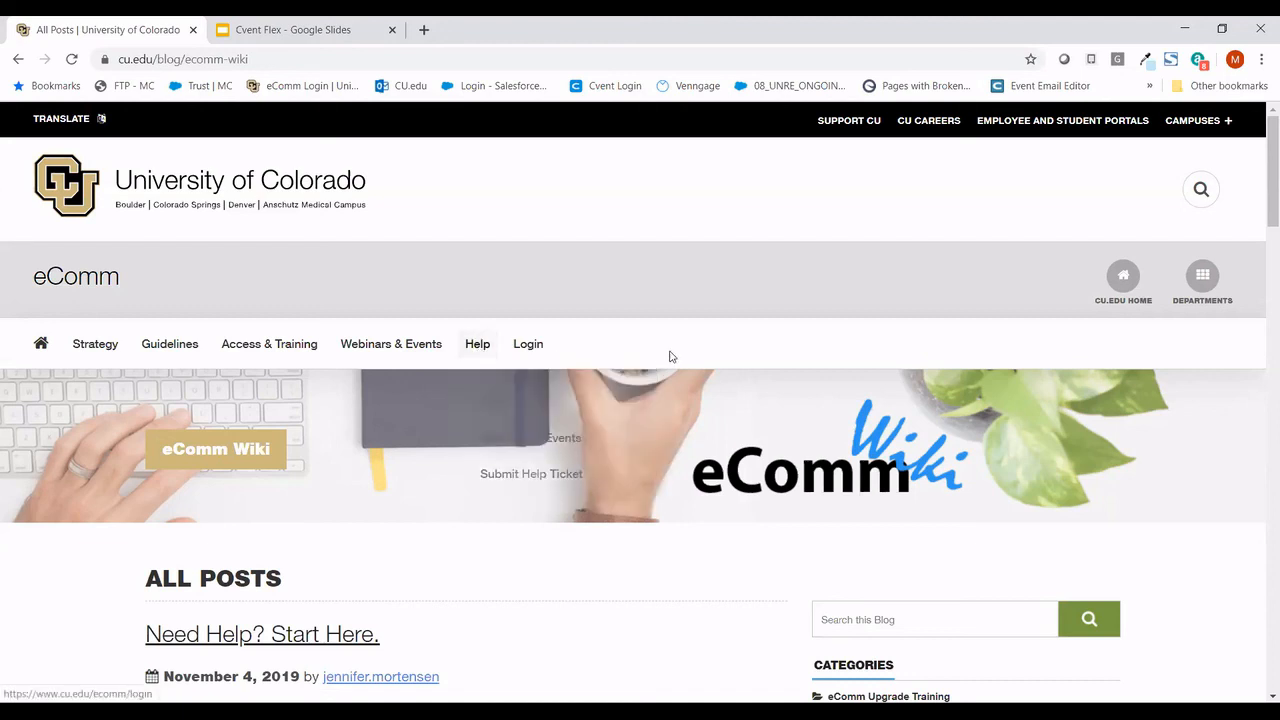
scroll(697, 355, down, 2)
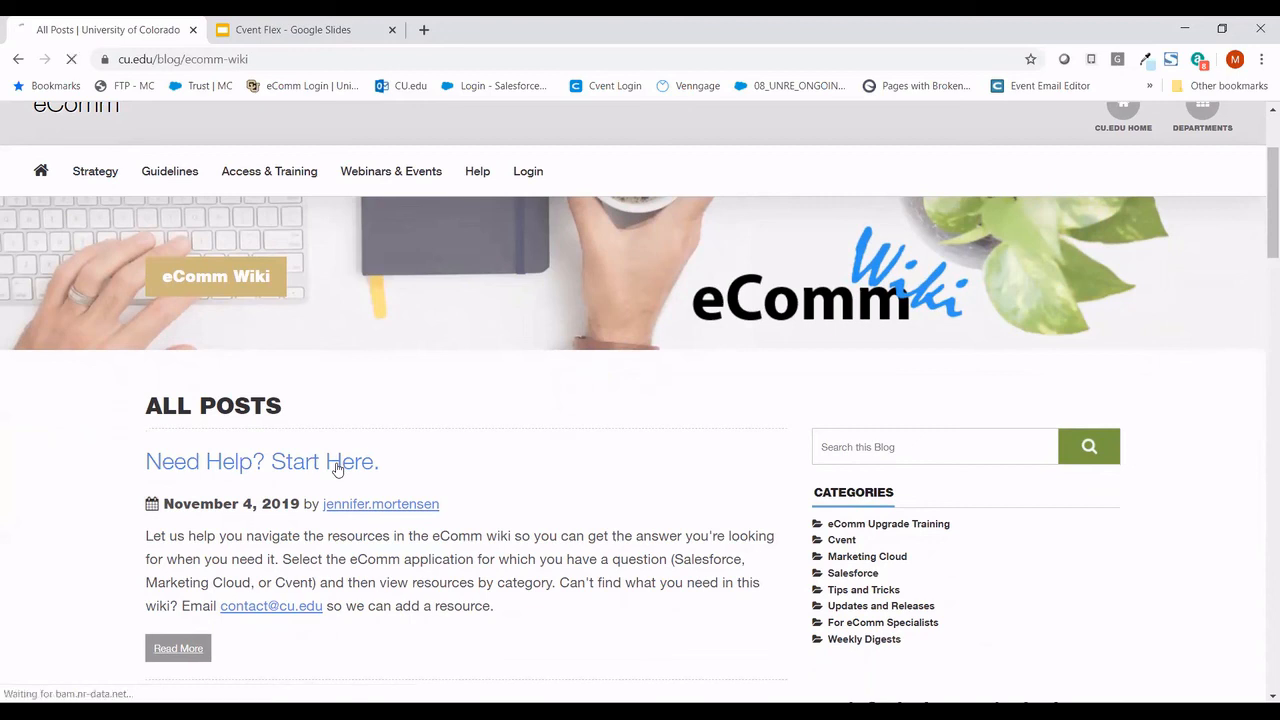
click(337, 468)
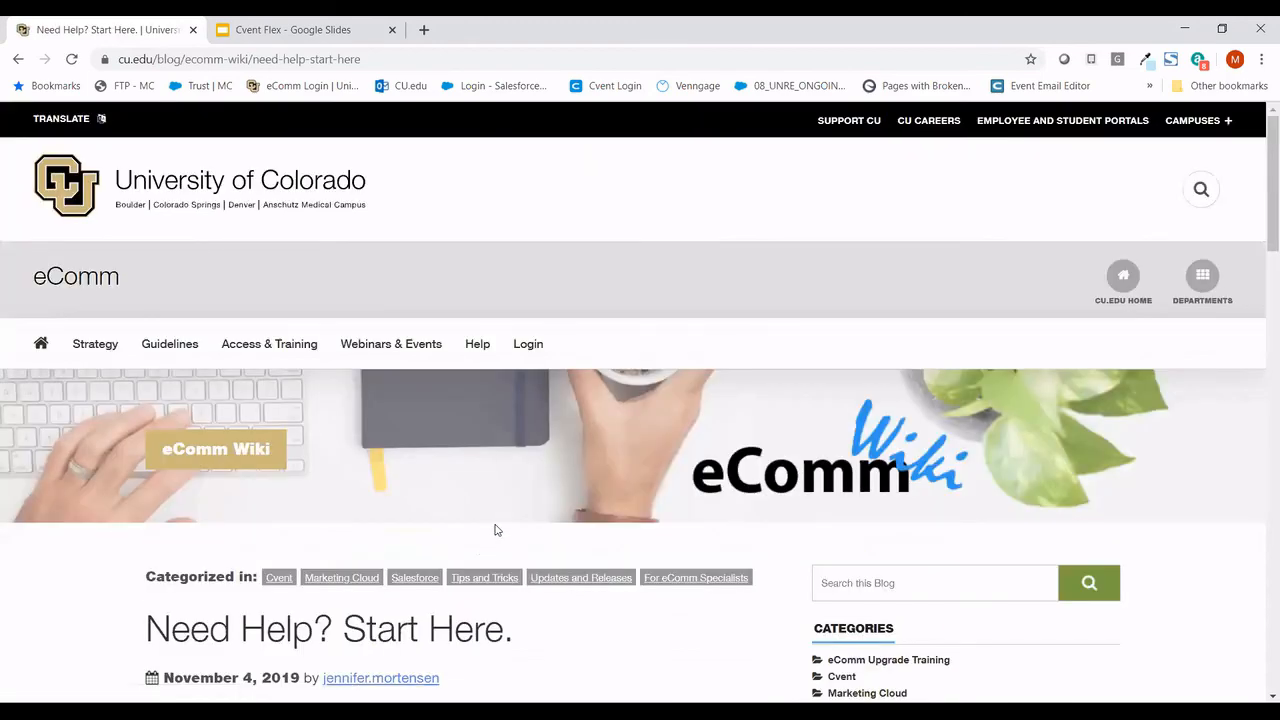
- Select the Cvent tab and expand the Flex section to show 'What is Cvent Flex?' and related questions
scroll(494, 530, down, 3)
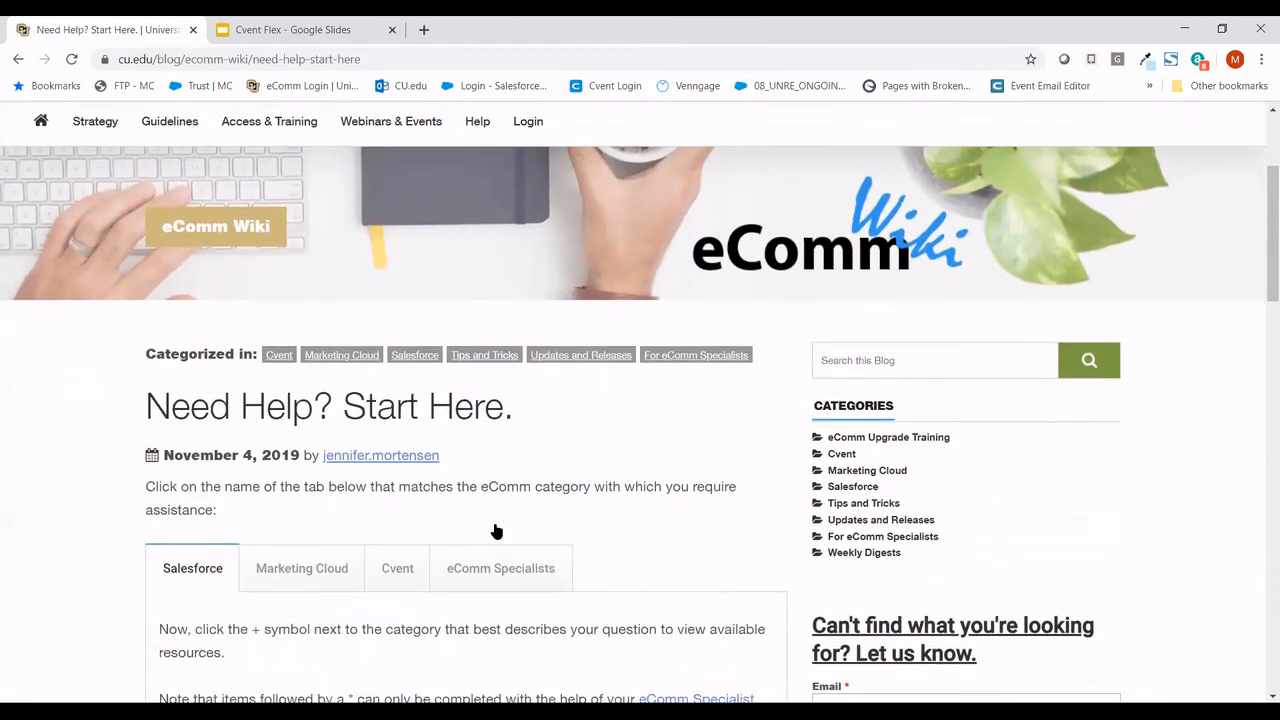
scroll(494, 530, down, 1)
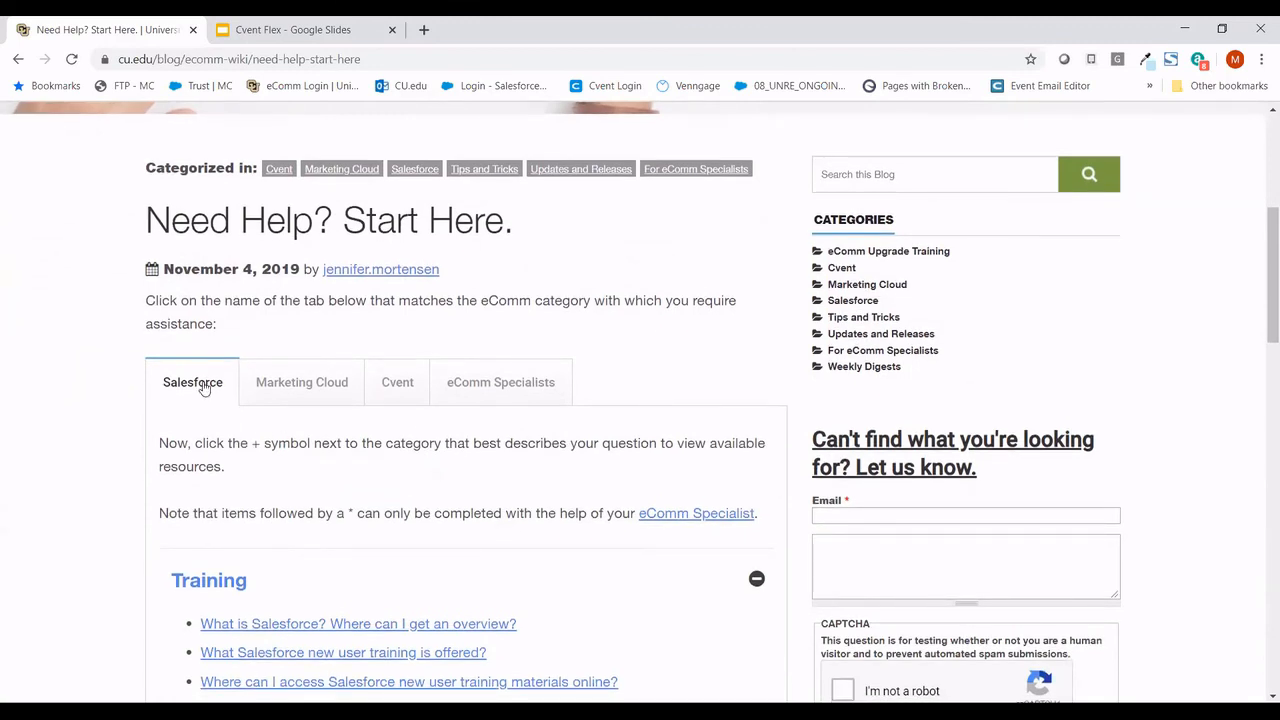
click(400, 394)
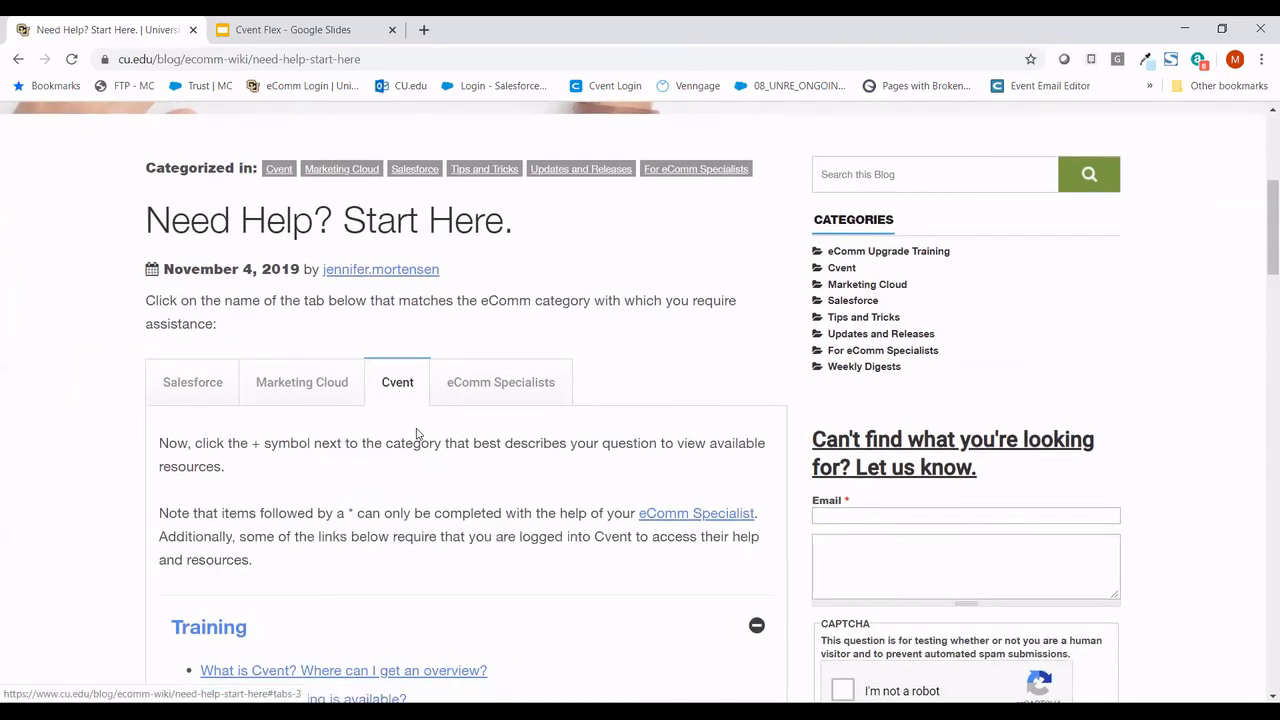
scroll(418, 434, down, 1)
scroll(418, 434, down, 6)
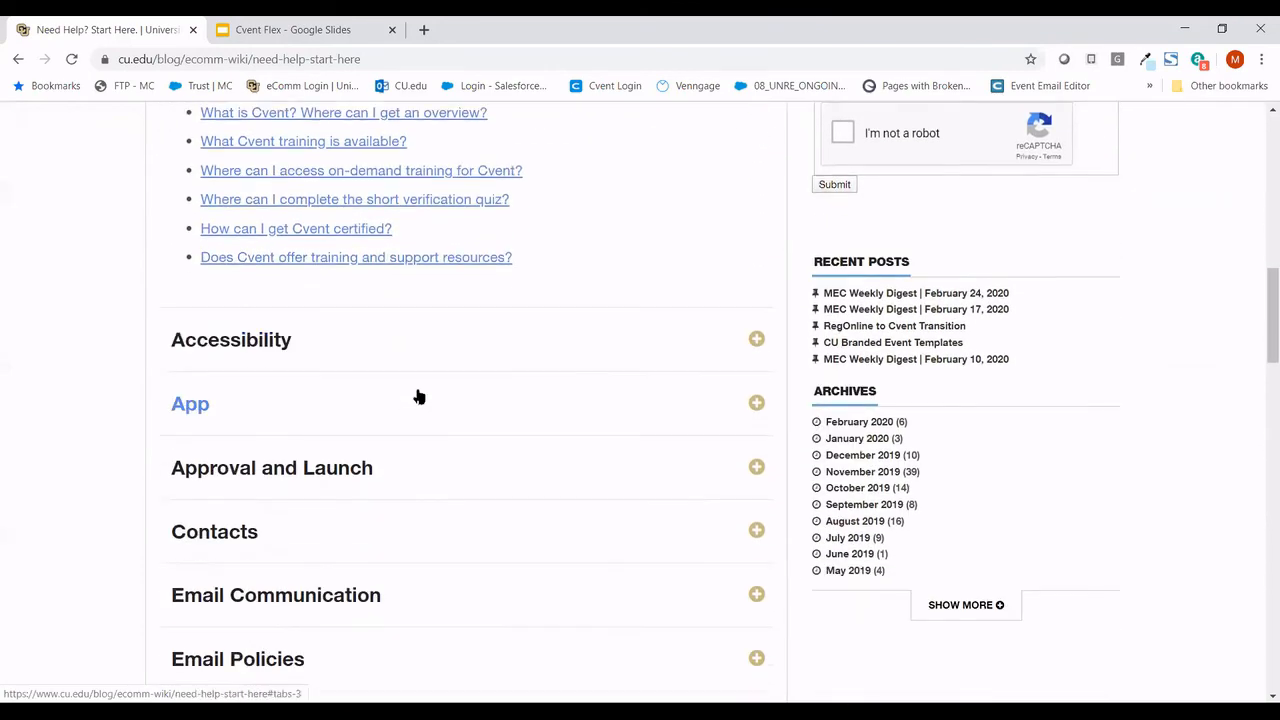
scroll(418, 397, down, 4)
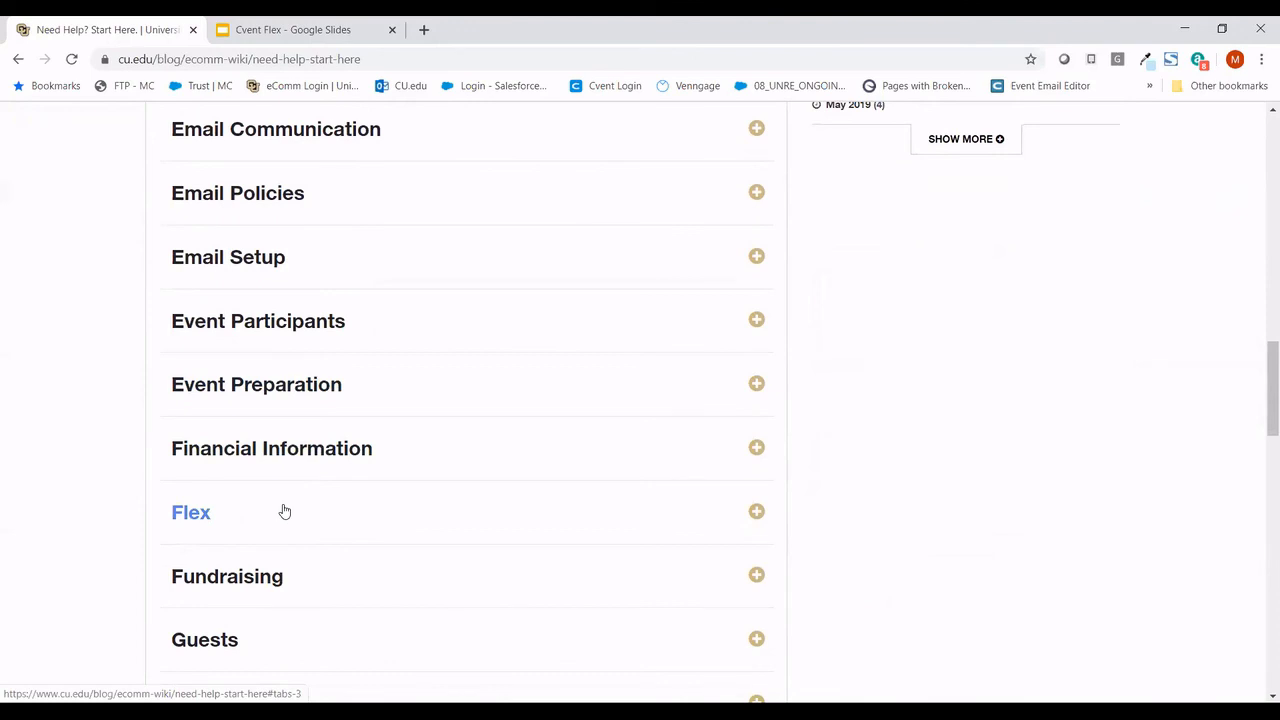
click(284, 512)
scroll(284, 512, down, 3)
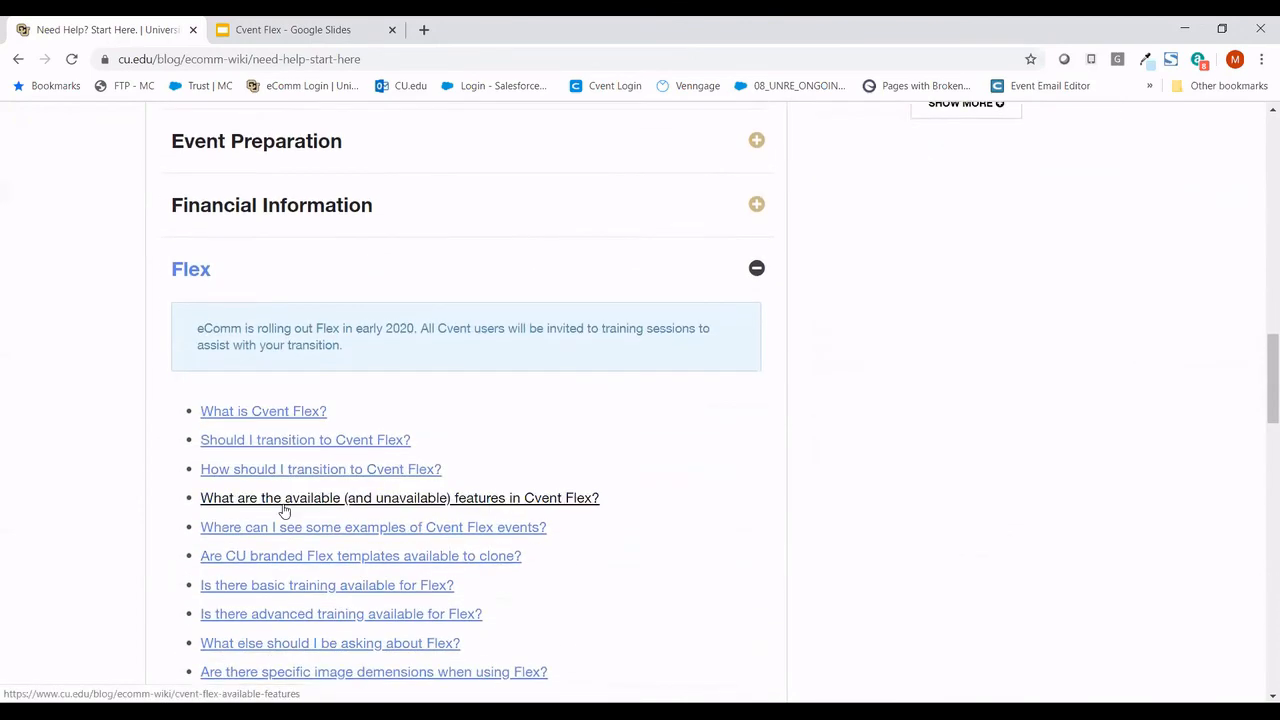